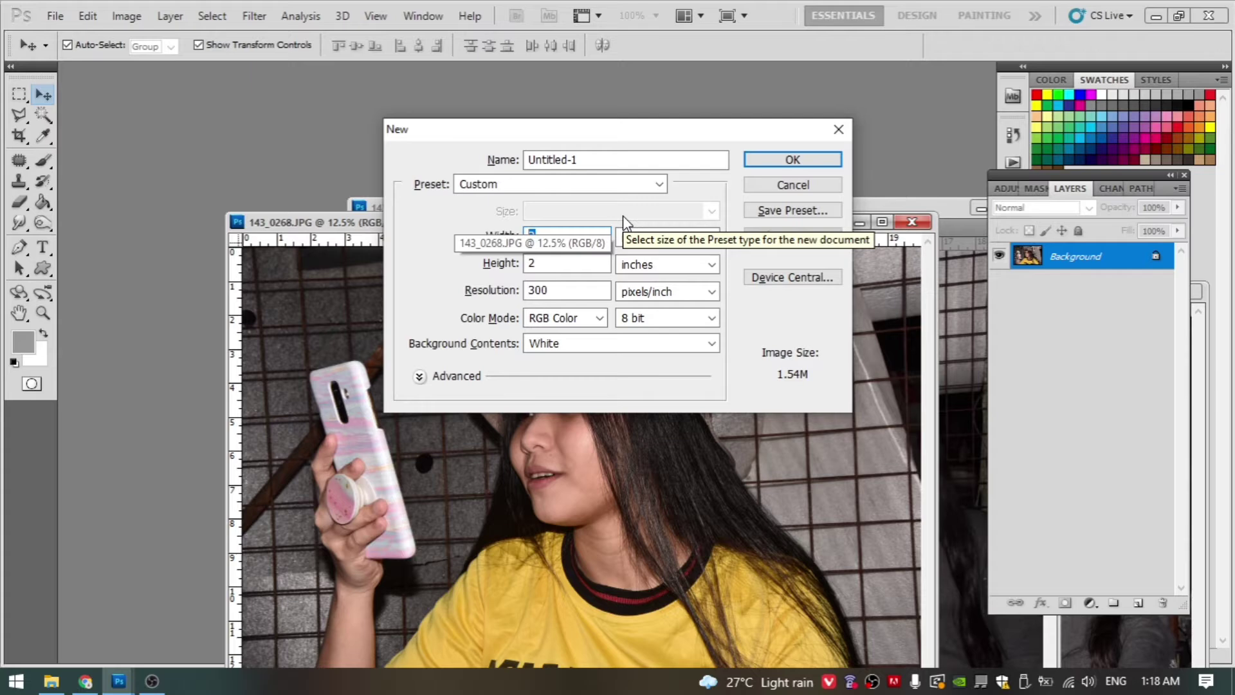
Step: Create a 16 x 10 inch RGB document at 300 pixels/inch with a white background and float it in its own window
text(10)
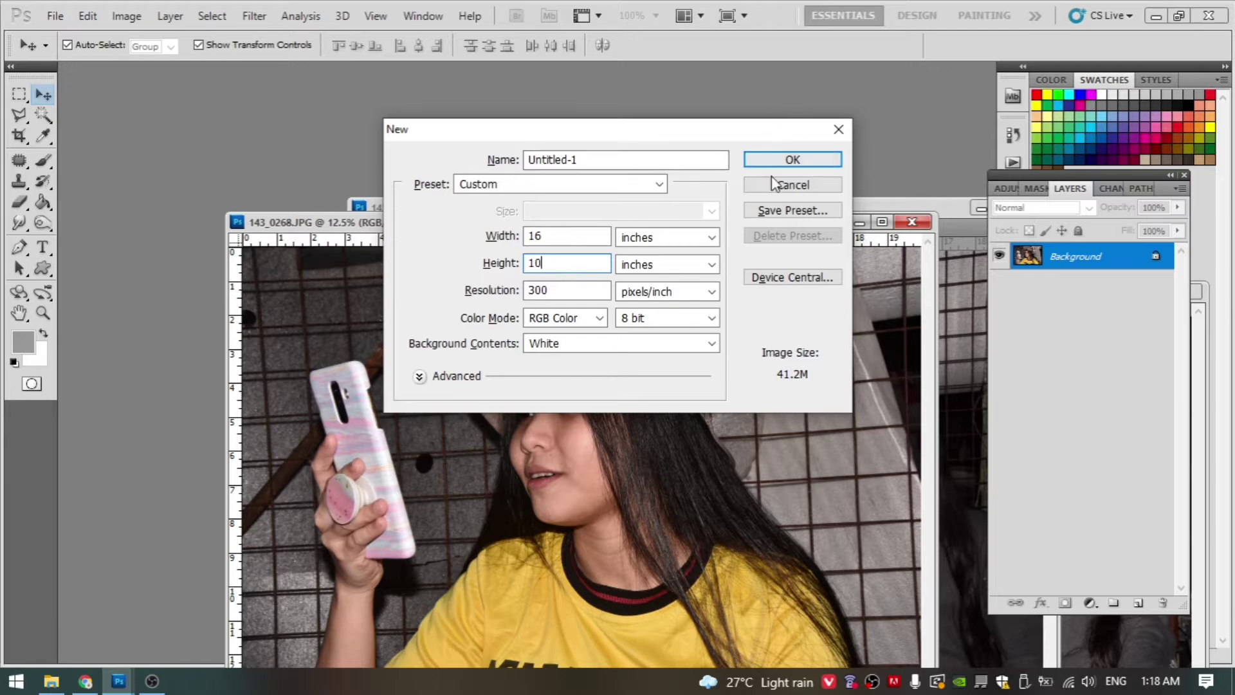
key(Return)
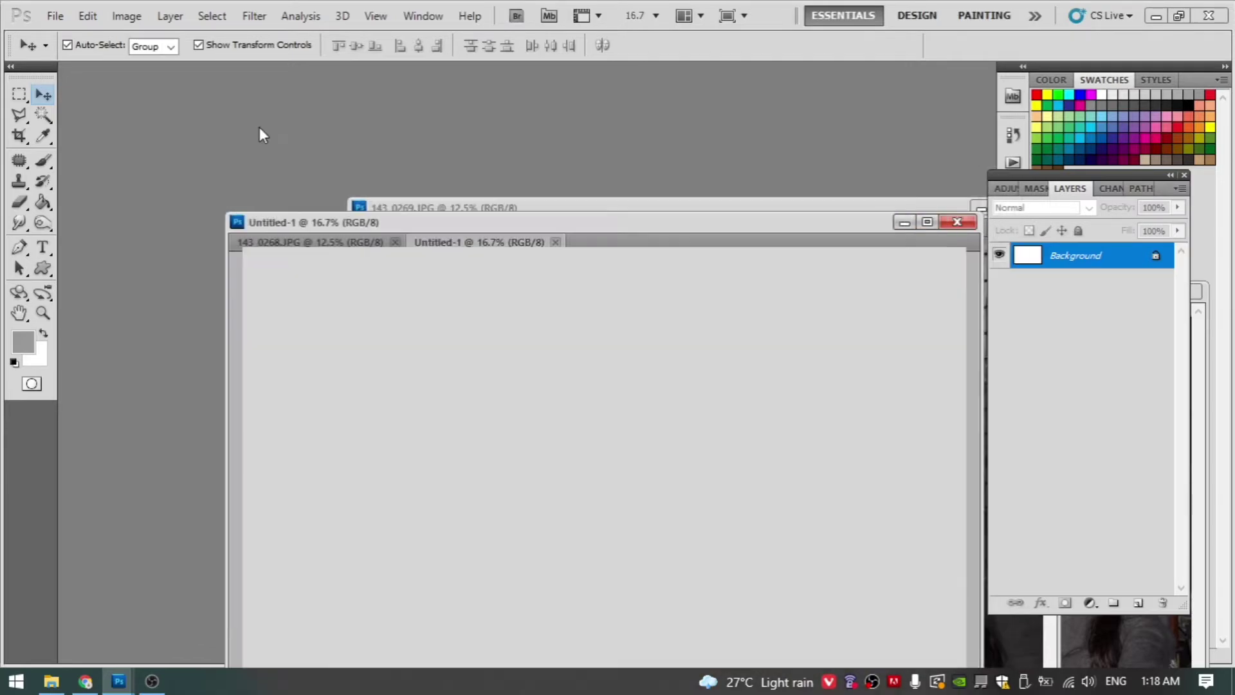
drag(479, 242, 306, 116)
Step: Copy the photo 143_0268.JPG into the new layout document and close the photo's file
drag(839, 366, 135, 270)
click(836, 222)
click(957, 222)
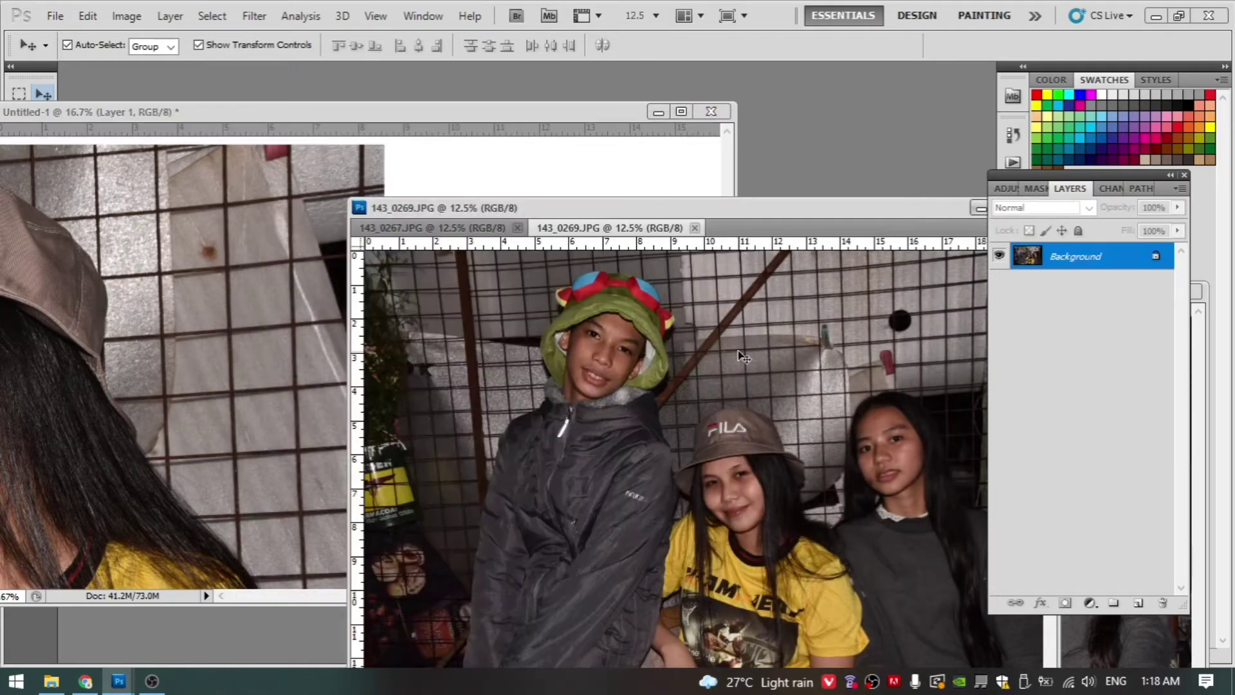
Step: Copy the photos 143_0269.JPG and 143_0267.JPG into the layout document, closing each file once it is copied
drag(738, 350, 220, 297)
click(759, 320)
key(ctrl+w)
click(765, 308)
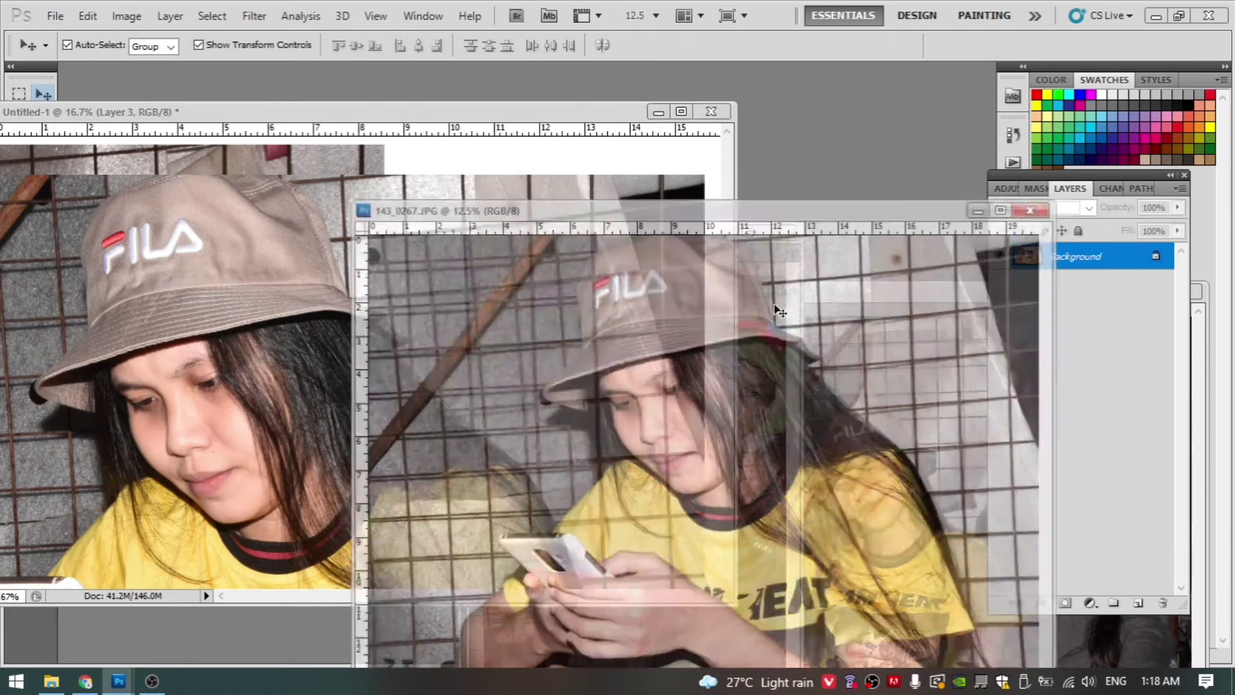
Step: Copy the group photo with the green-hooded boy at its left into the layout document and close its file
drag(778, 310, 747, 325)
drag(663, 261, 270, 302)
click(812, 342)
key(ctrl+w)
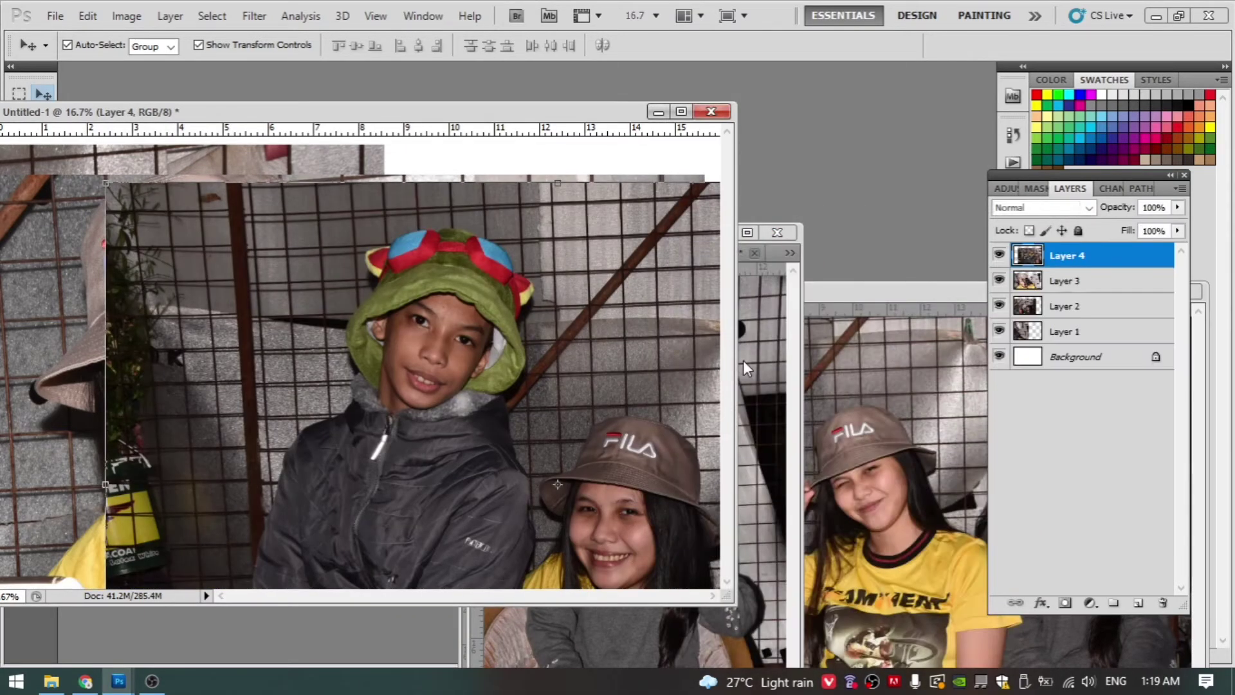
Step: Copy the portrait of the girl in front of the grid and the photo of the boy beside the yellow-shirted girl into the layout
click(743, 360)
drag(607, 358, 321, 347)
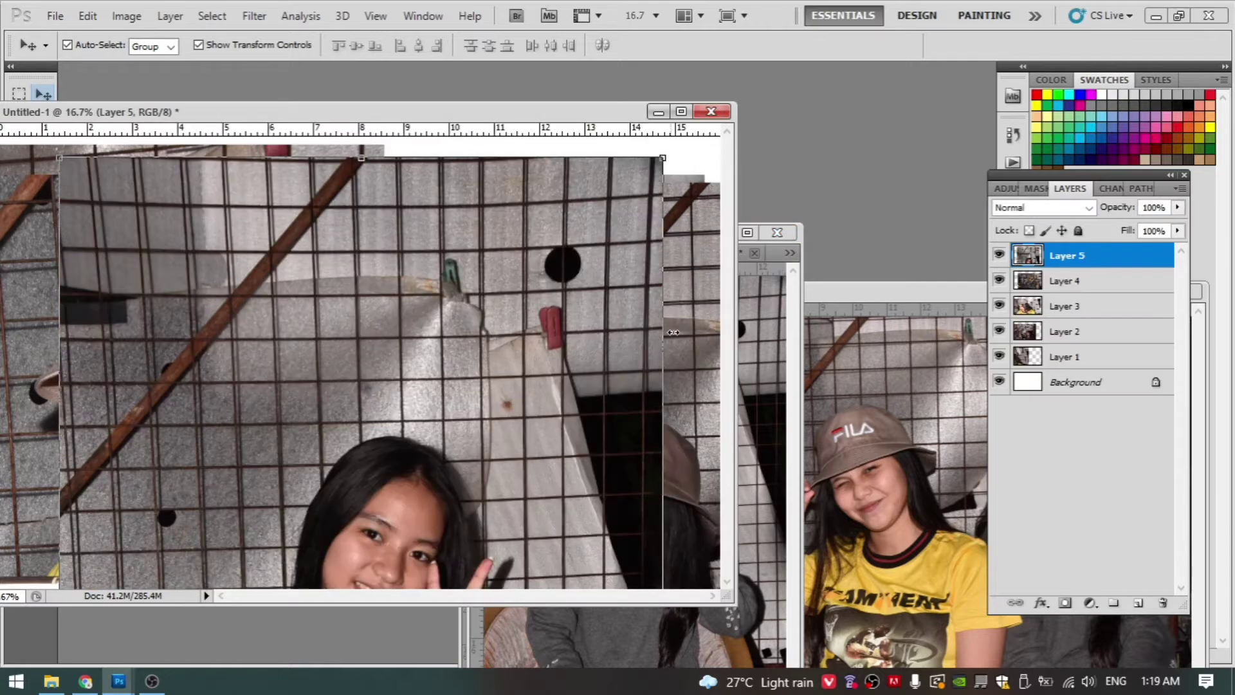
click(748, 341)
key(ctrl+Tab)
drag(636, 363, 243, 302)
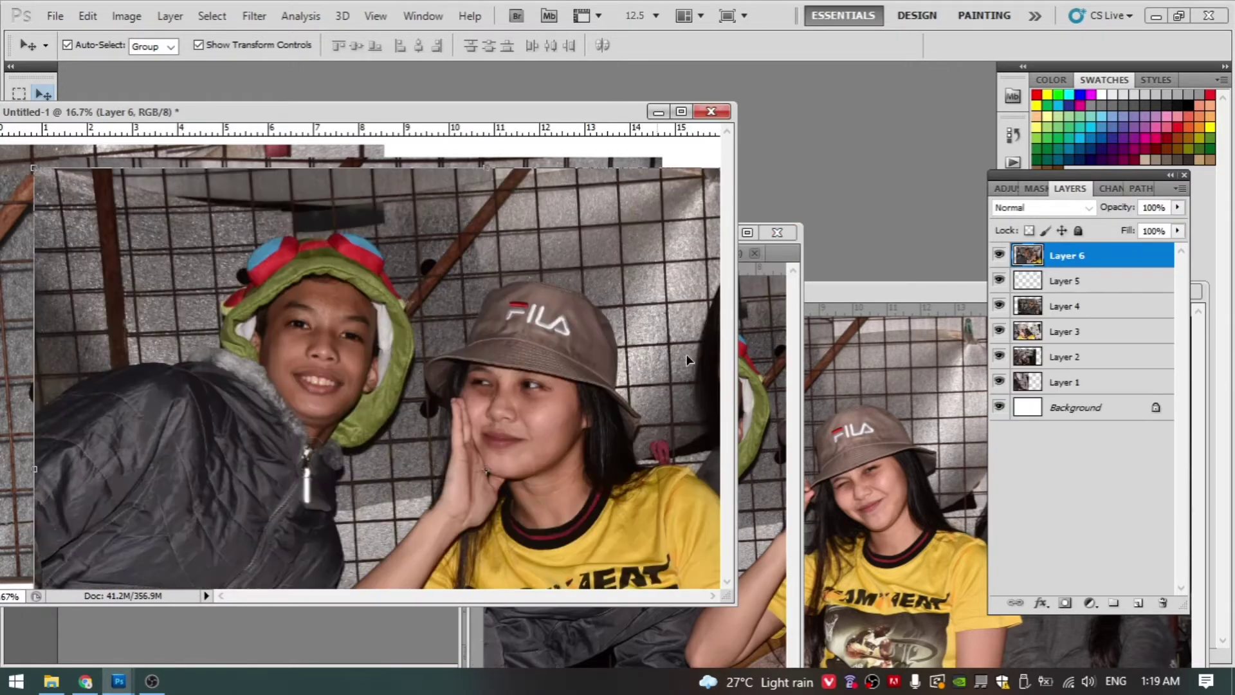
Step: Copy the close-up portrait of the smiling long-haired girl into the layout document
click(750, 364)
key(ctrl+Tab)
drag(625, 346, 539, 323)
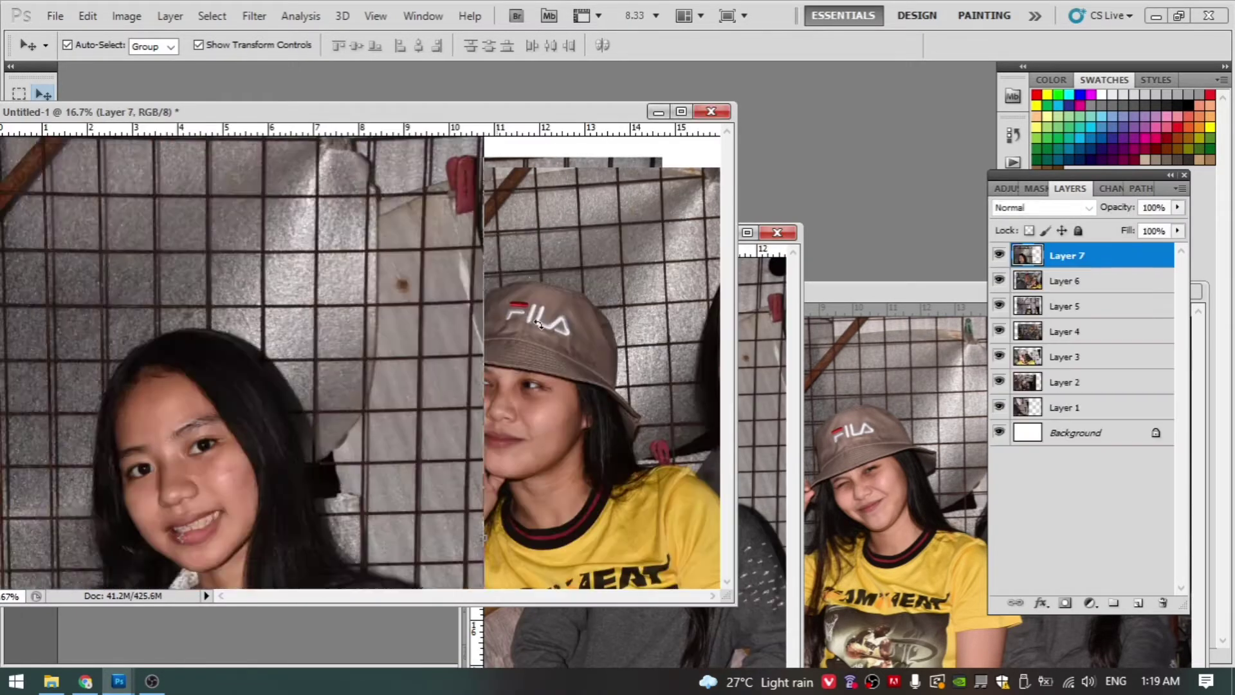
Step: Copy the group photo 143_0271.JPG into the layout document and close its file
click(746, 349)
key(ctrl+Tab)
click(791, 307)
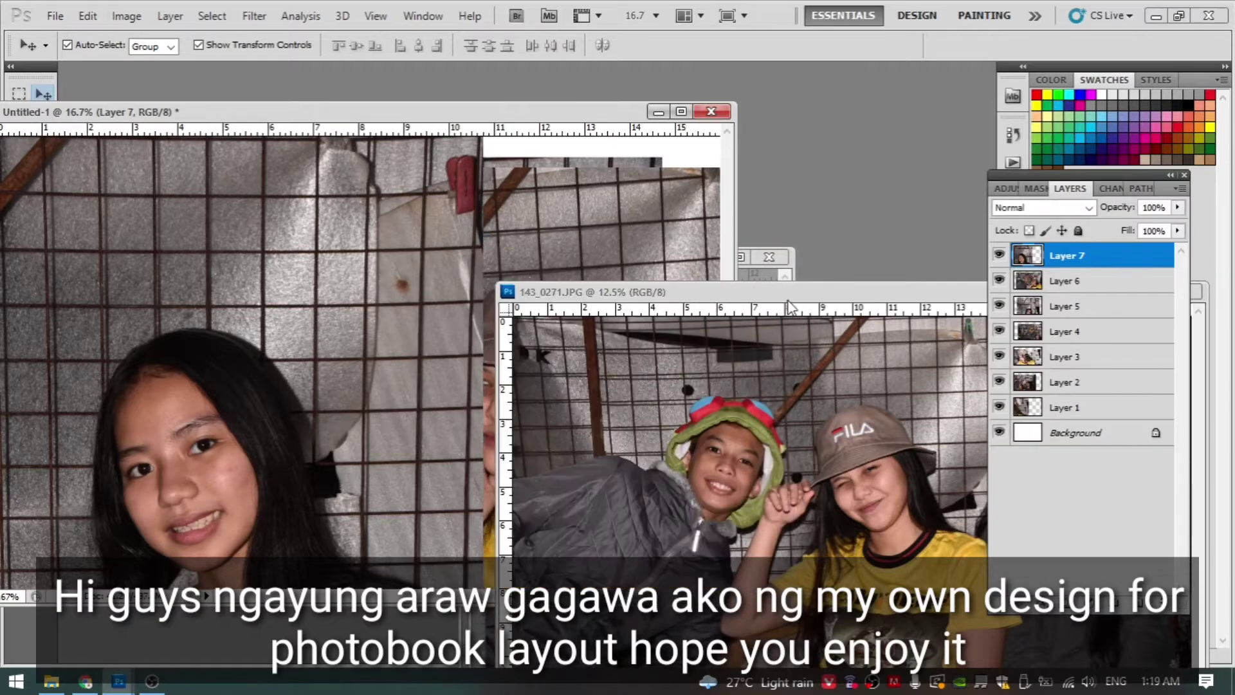
drag(788, 299, 716, 155)
drag(644, 335, 348, 325)
click(859, 305)
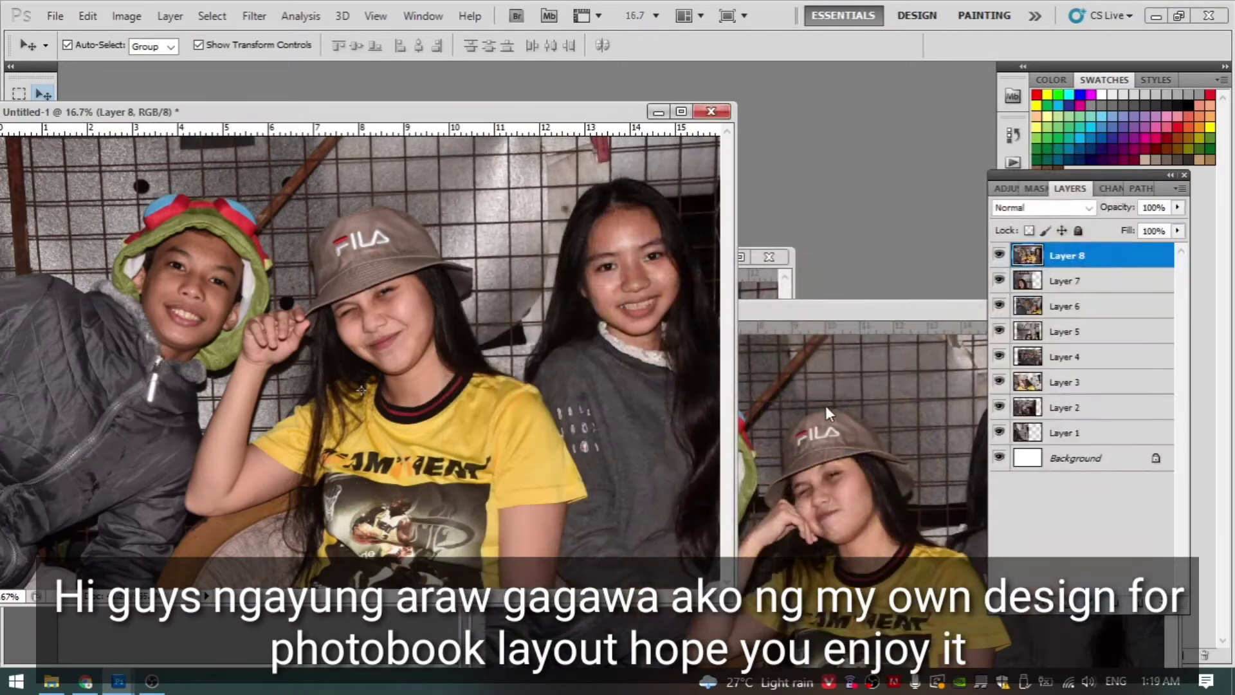
Step: Copy the group photo 143_0272.JPG into the layout document and close its file
click(825, 406)
key(ctrl+Tab)
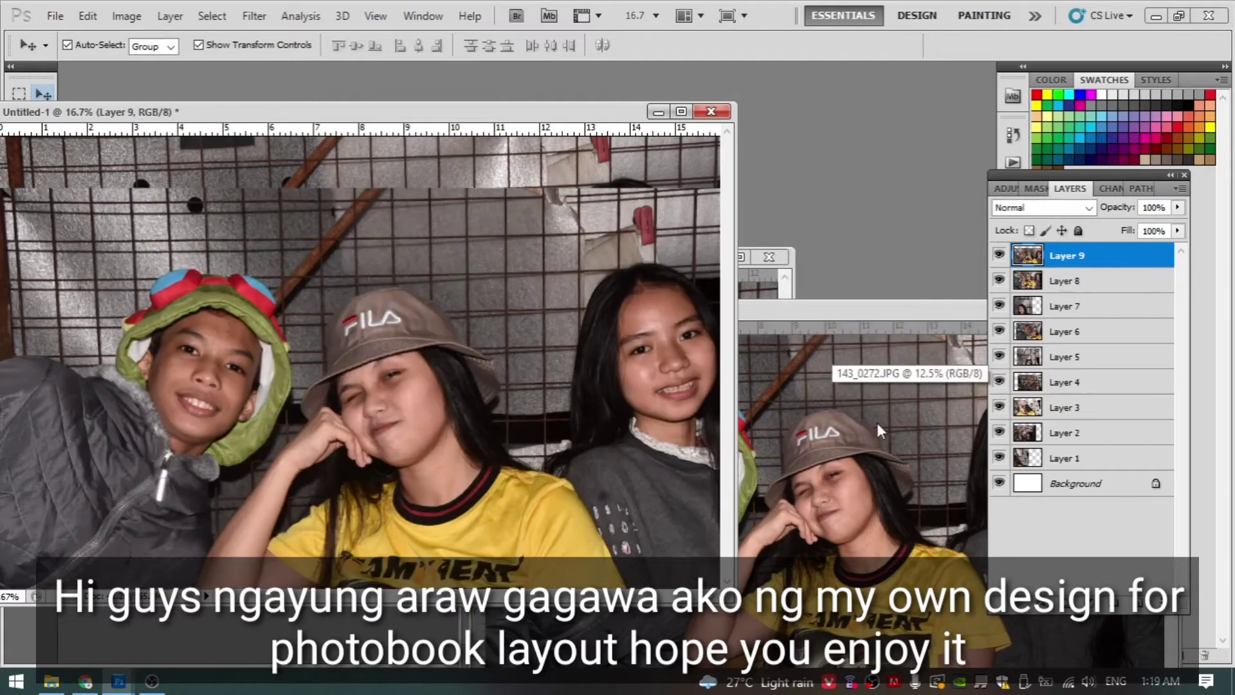
key(ctrl+w)
Step: Copy the last open photo, the girl making a peace sign, into the layout, close its file and switch to full-screen mode
drag(664, 258, 856, 178)
drag(824, 347, 489, 347)
click(822, 341)
key(ctrl+w)
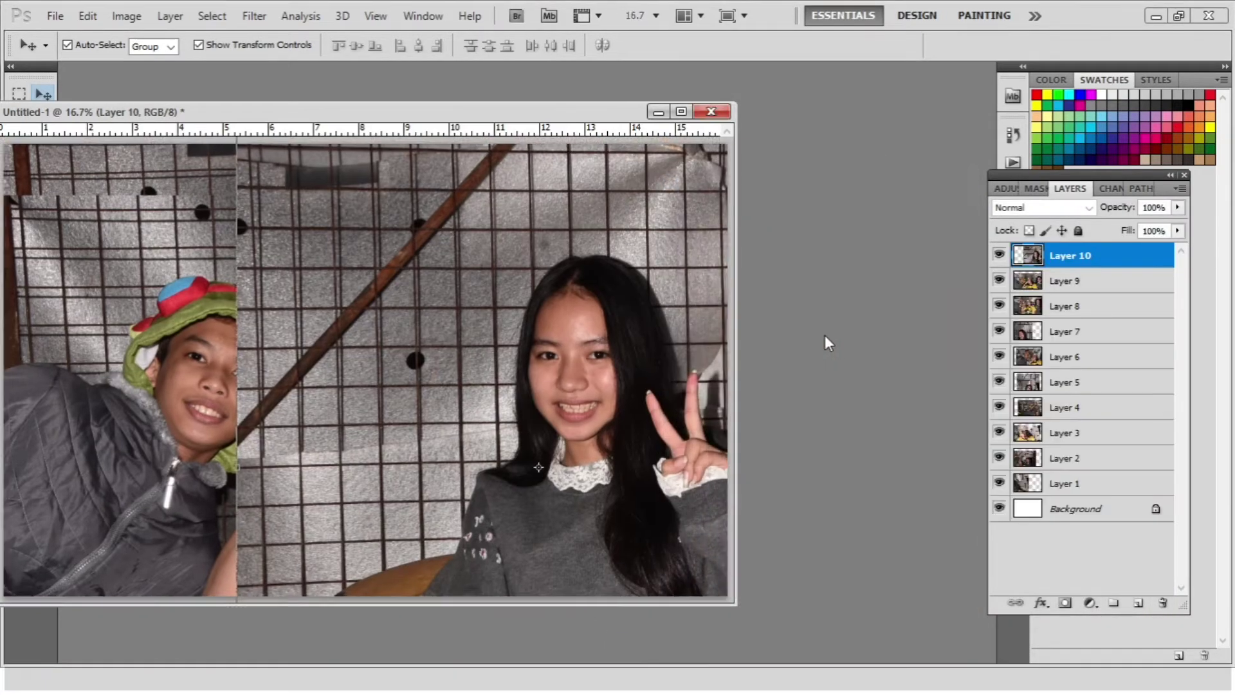
key(f)
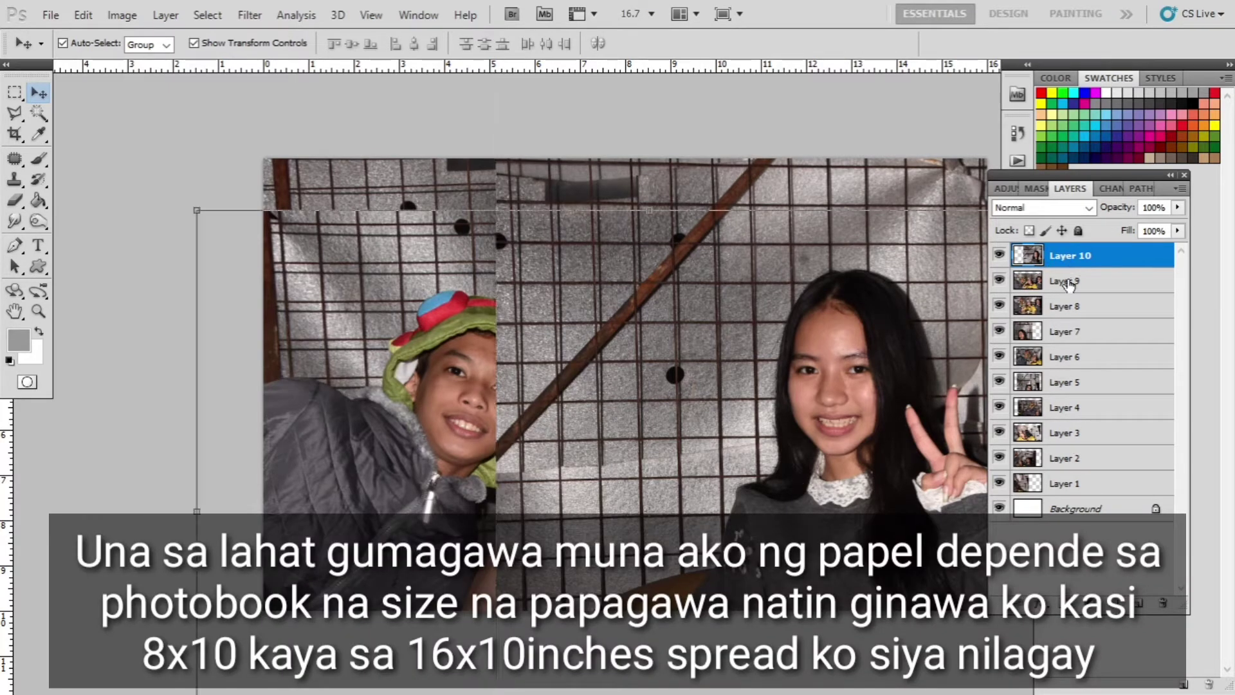
Step: Hide all photo layers except Layer 9, leaving the white Background layer visible
click(1043, 277)
click(999, 256)
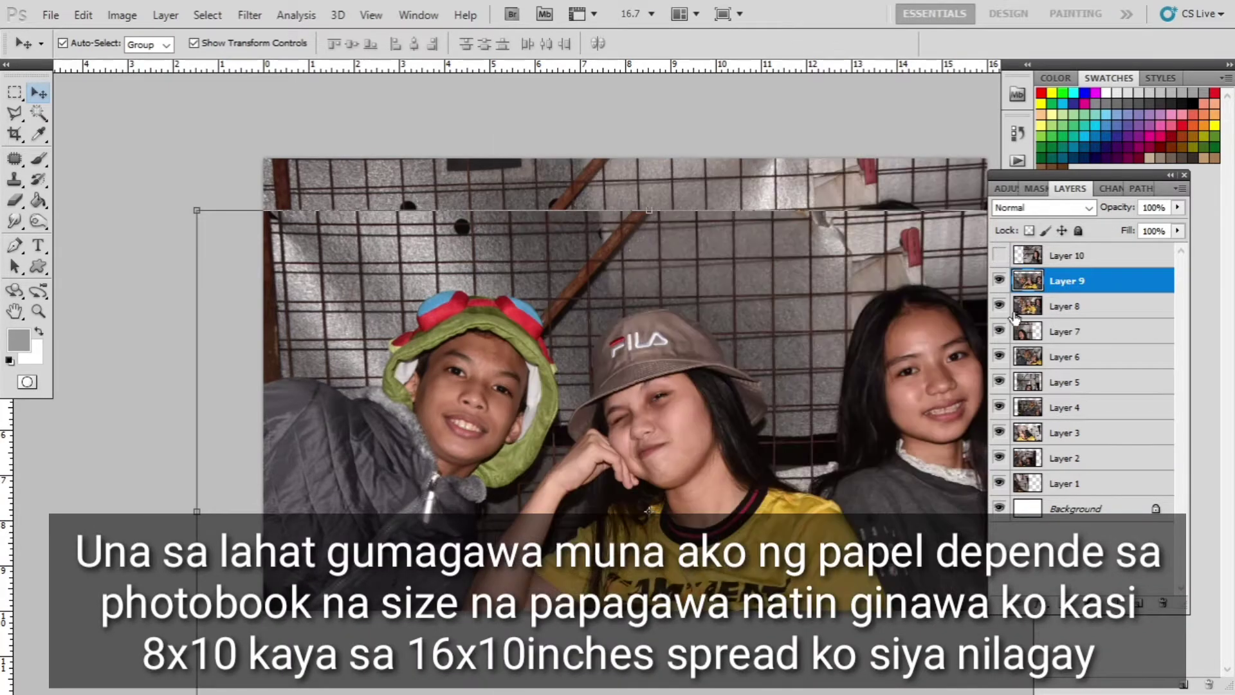
drag(1000, 311, 1002, 492)
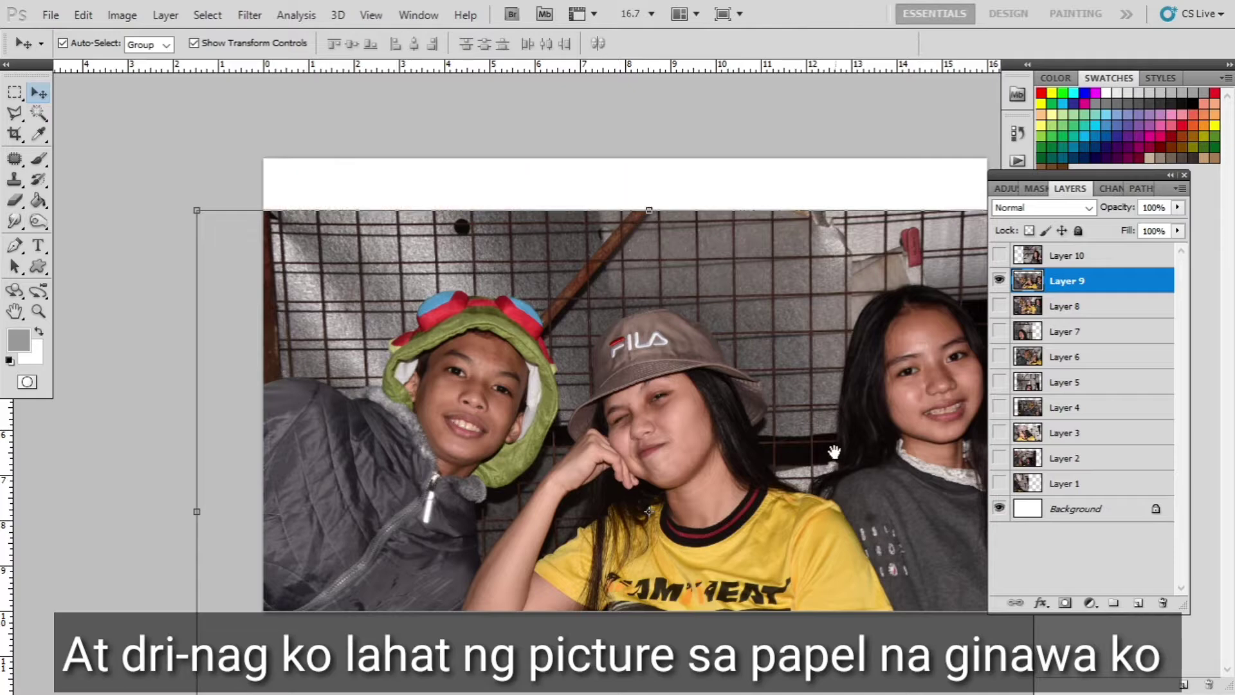
Step: Scale the Layer 9 group photo proportionally to 81.17% and position it to cover the whole spread
drag(834, 452, 675, 418)
key(ctrl+minus)
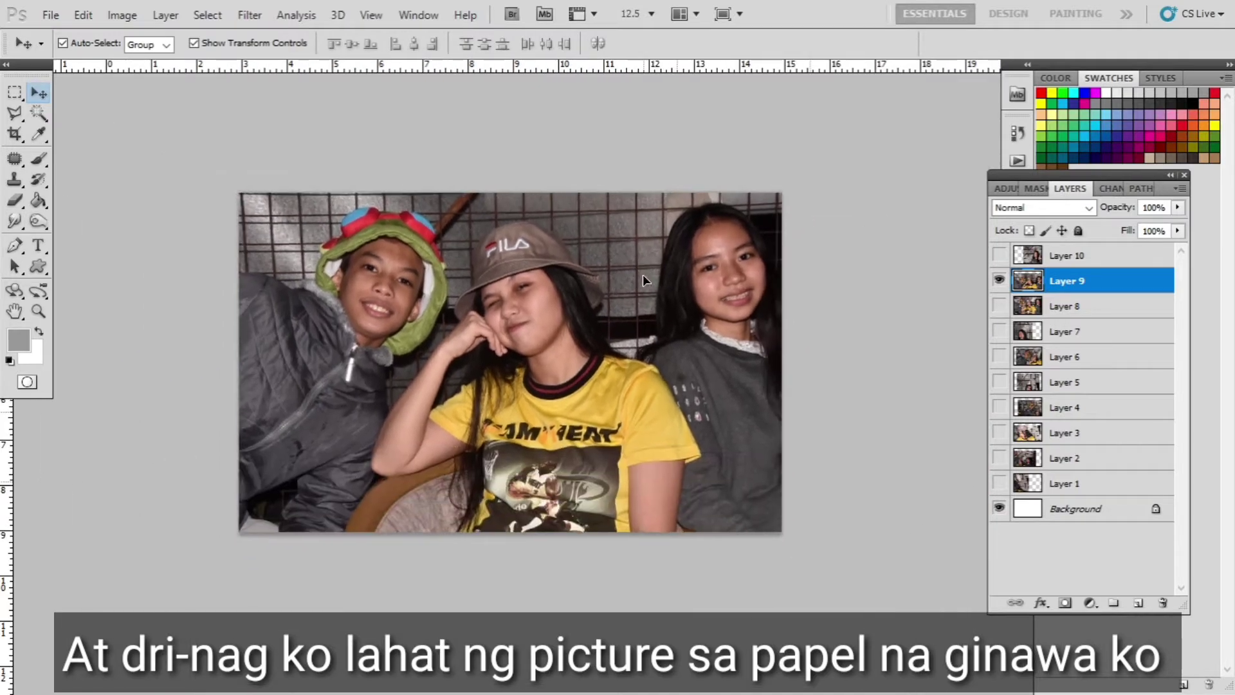
key(ctrl+t)
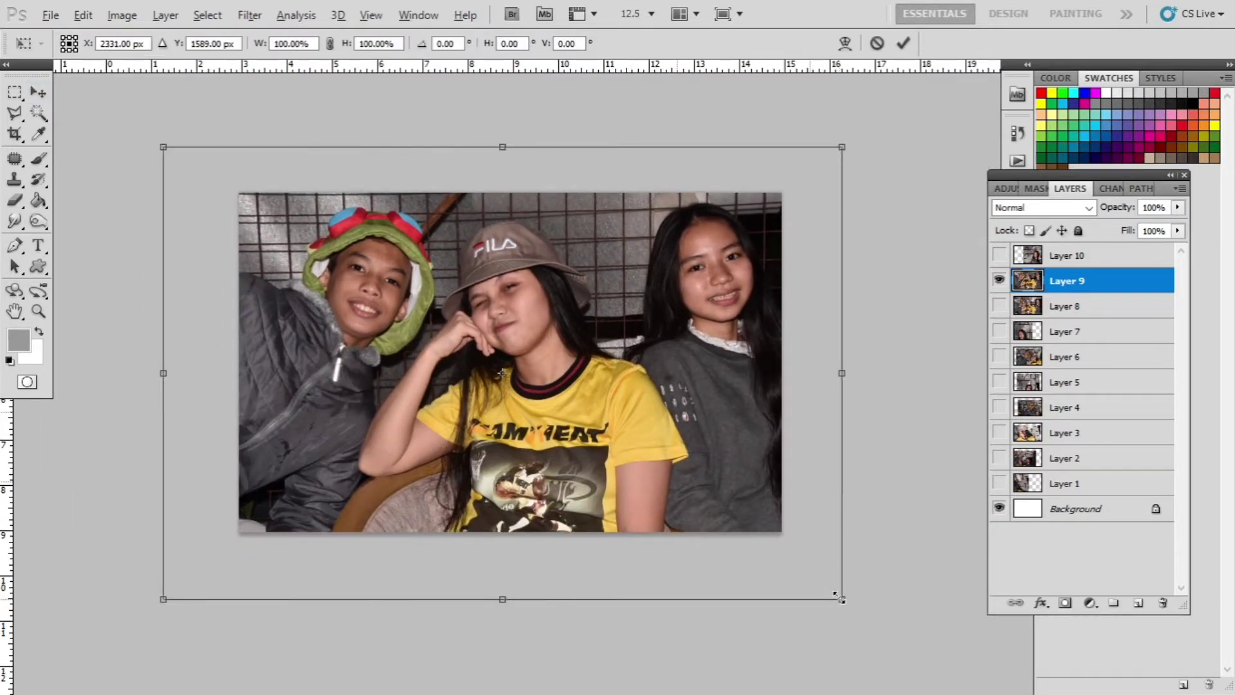
drag(836, 596, 768, 543)
drag(692, 456, 700, 450)
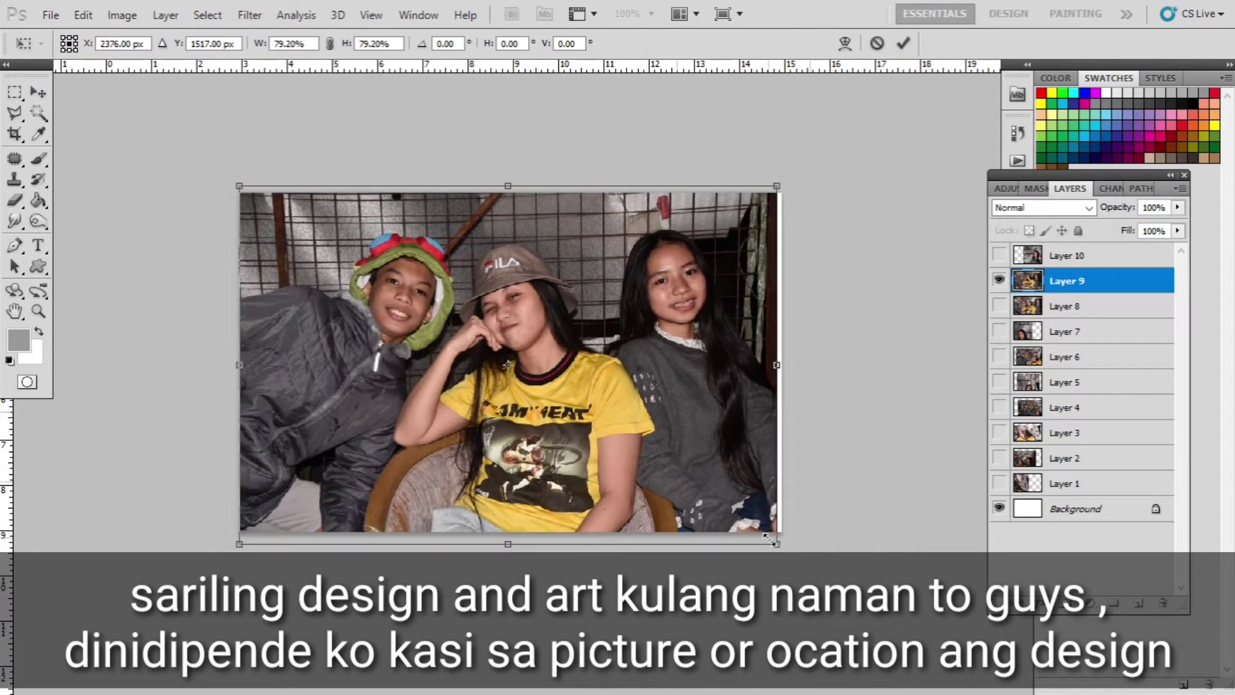
drag(770, 539, 784, 548)
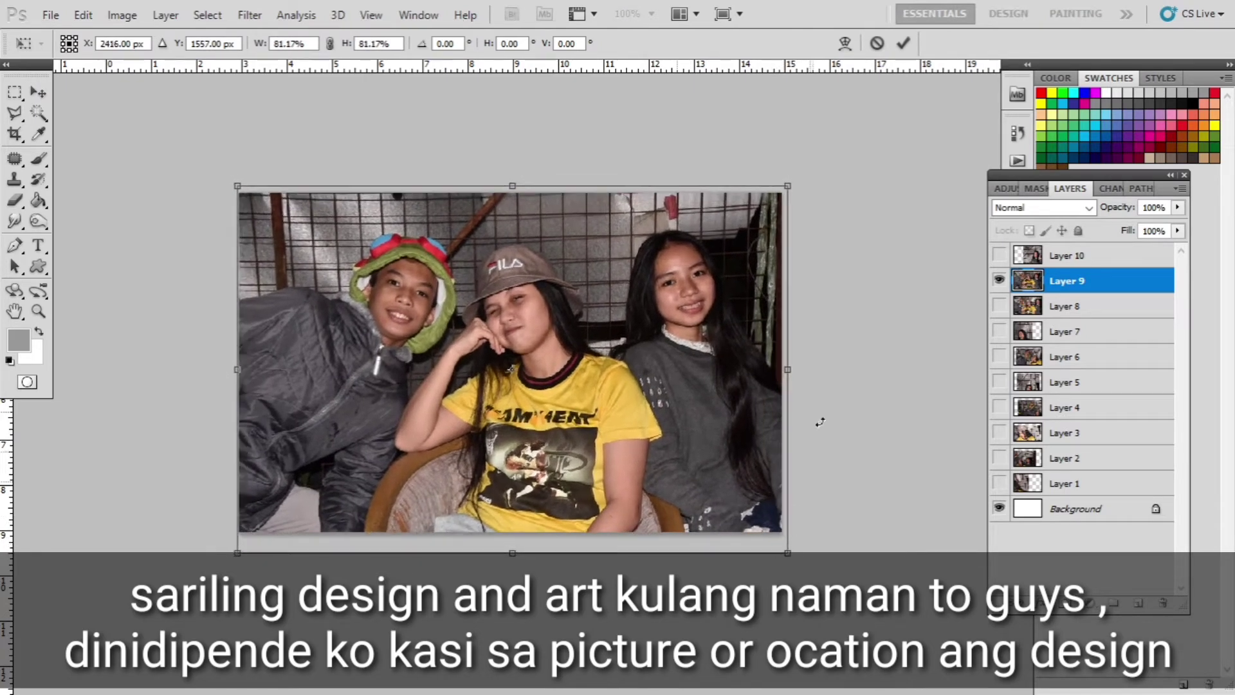
key(Return)
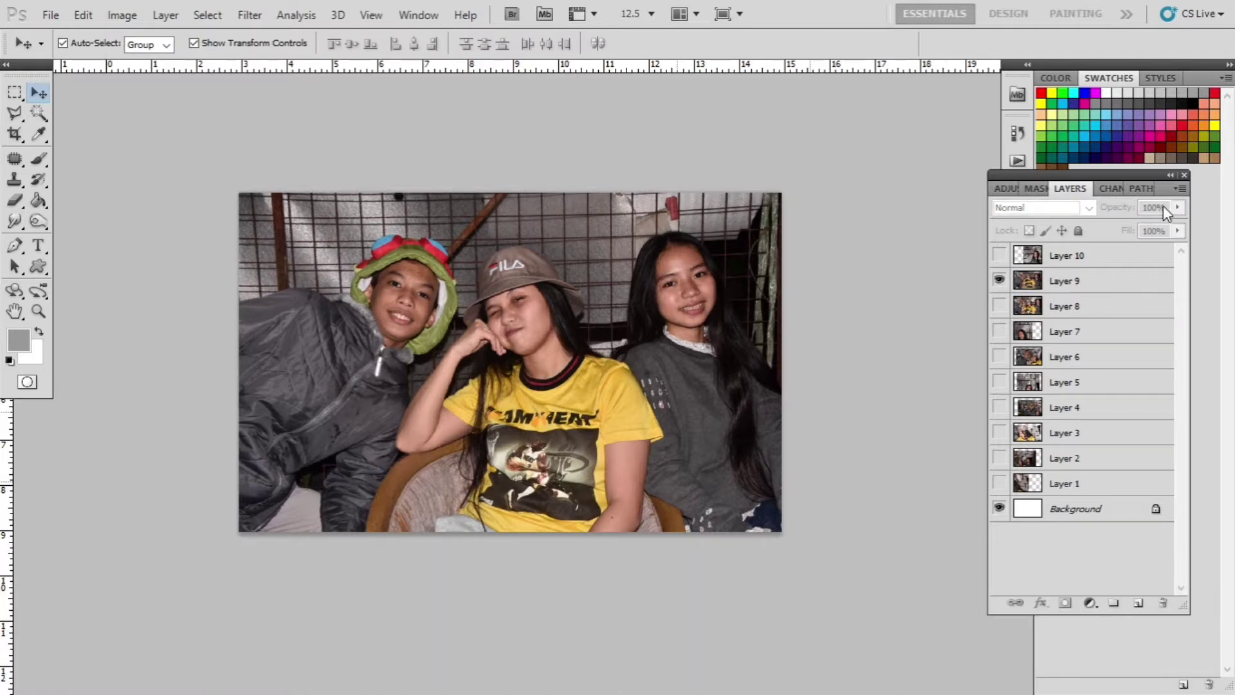
Step: Set the opacity of Layer 9 to 50% and show all the other photo layers again
click(663, 325)
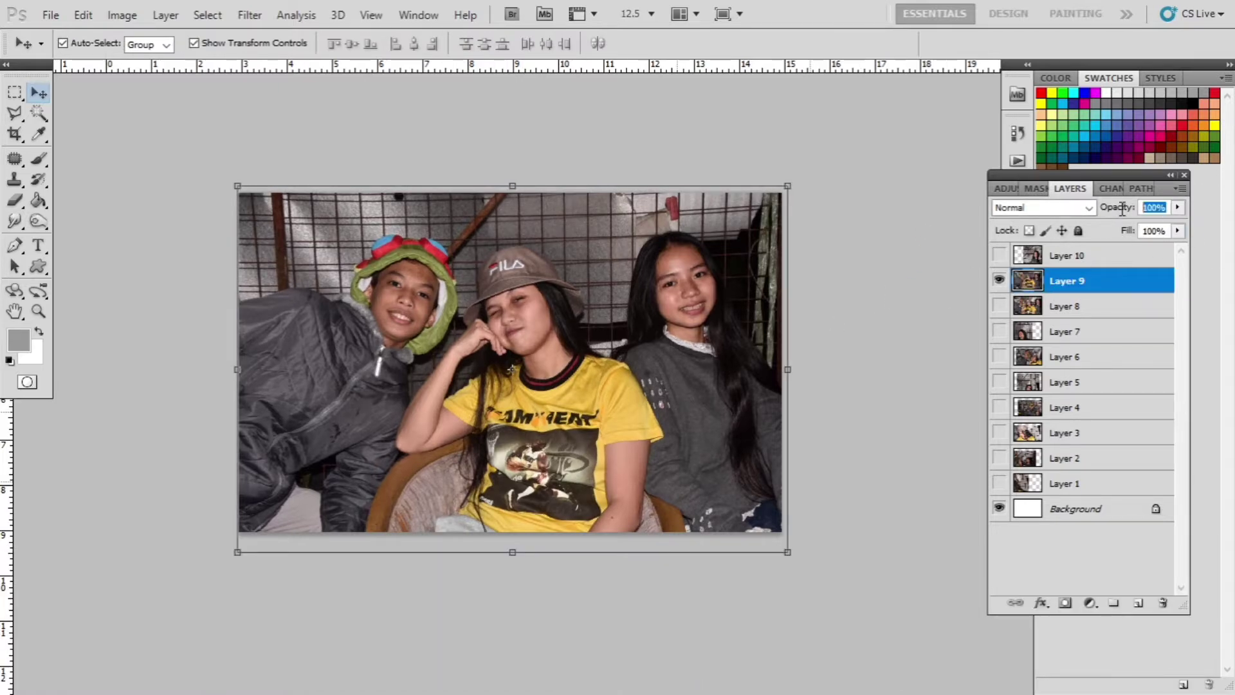
text(50)
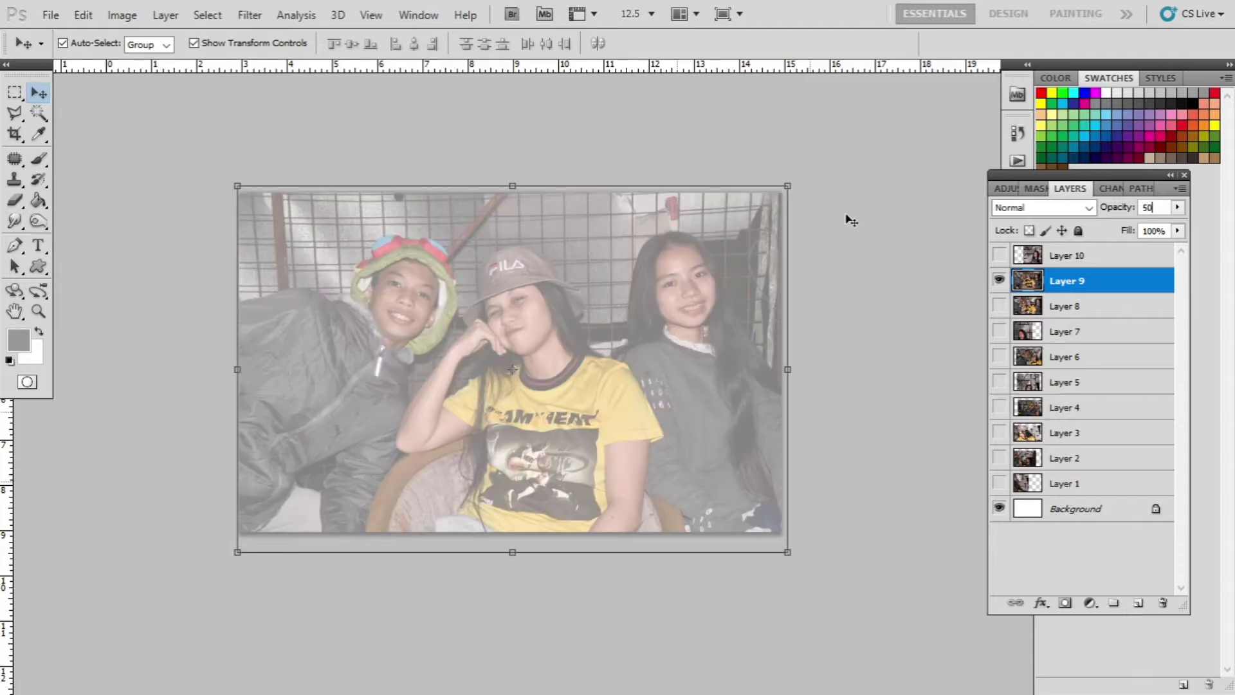
click(860, 240)
click(998, 255)
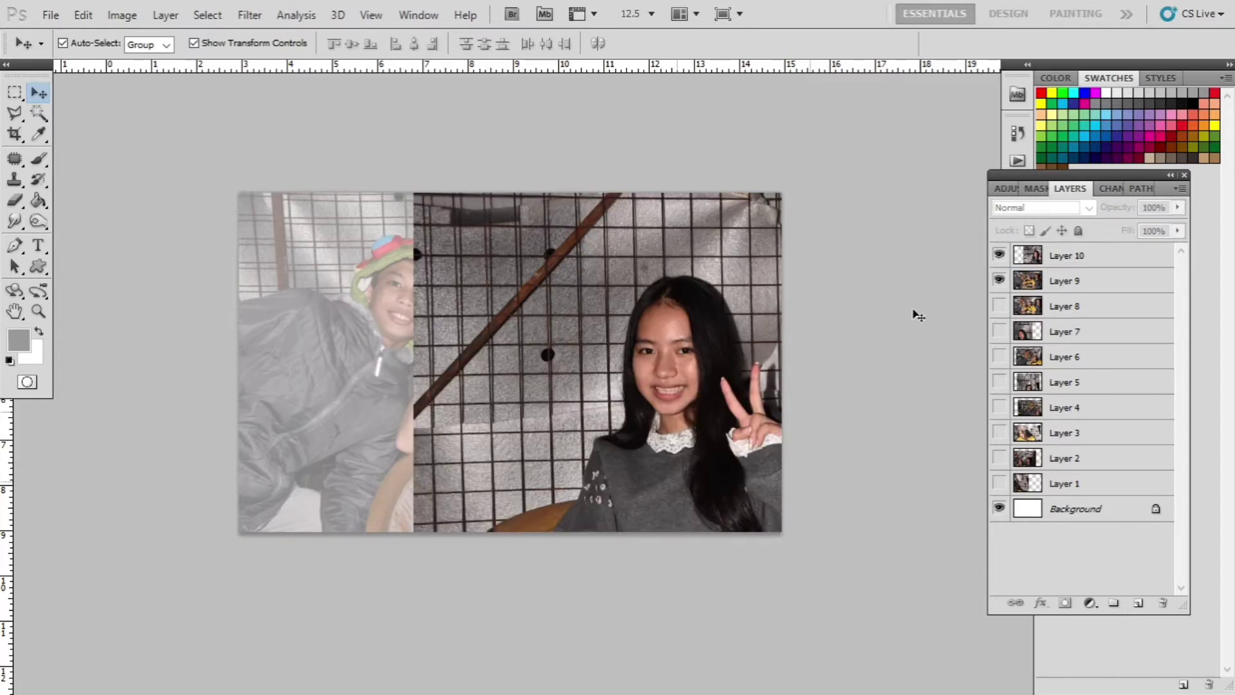
drag(996, 312, 1002, 333)
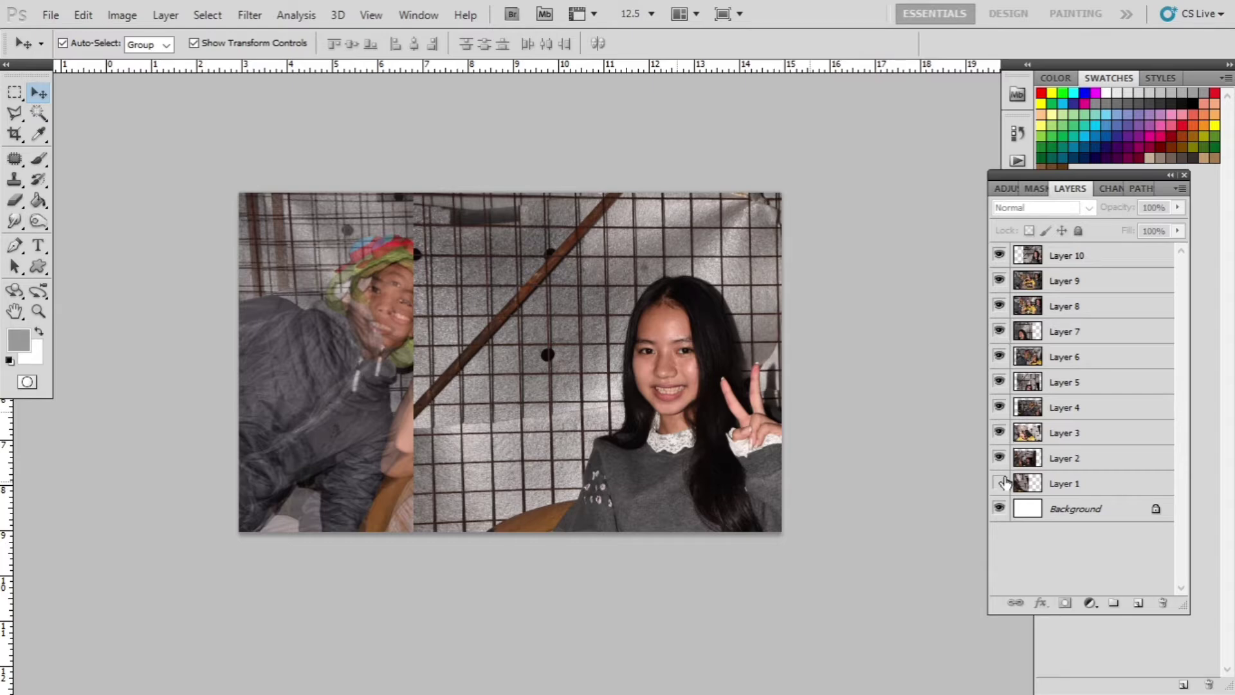
click(1060, 257)
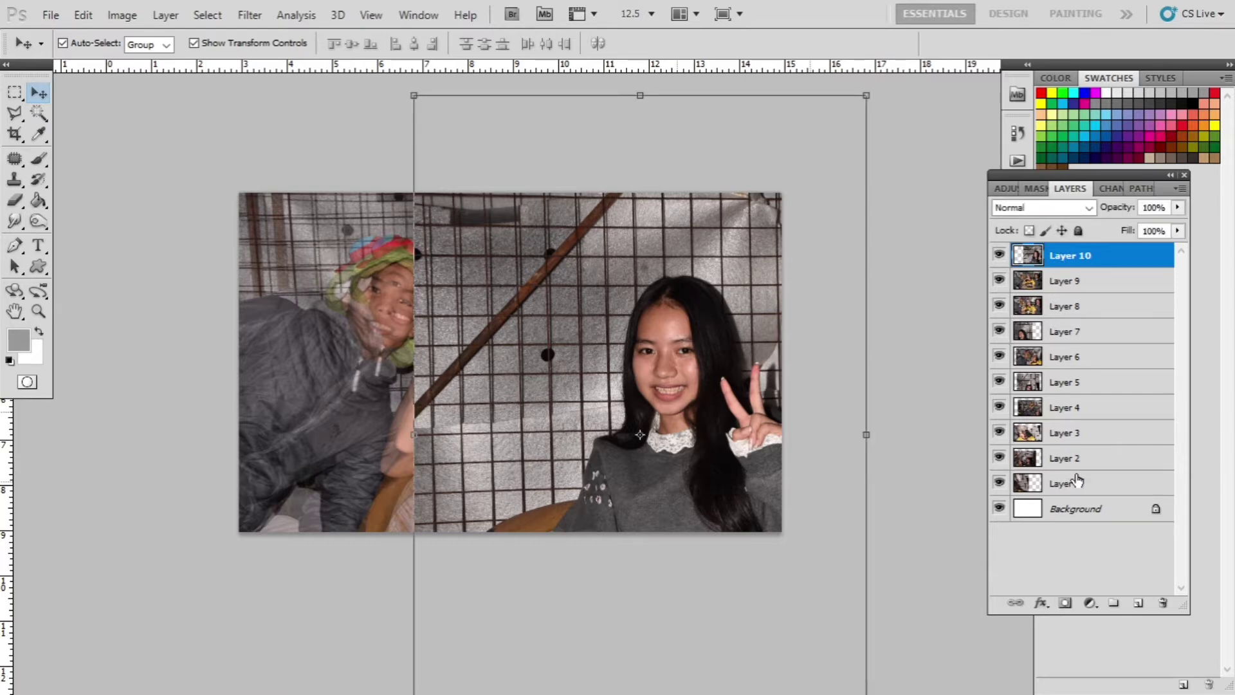
click(1082, 289)
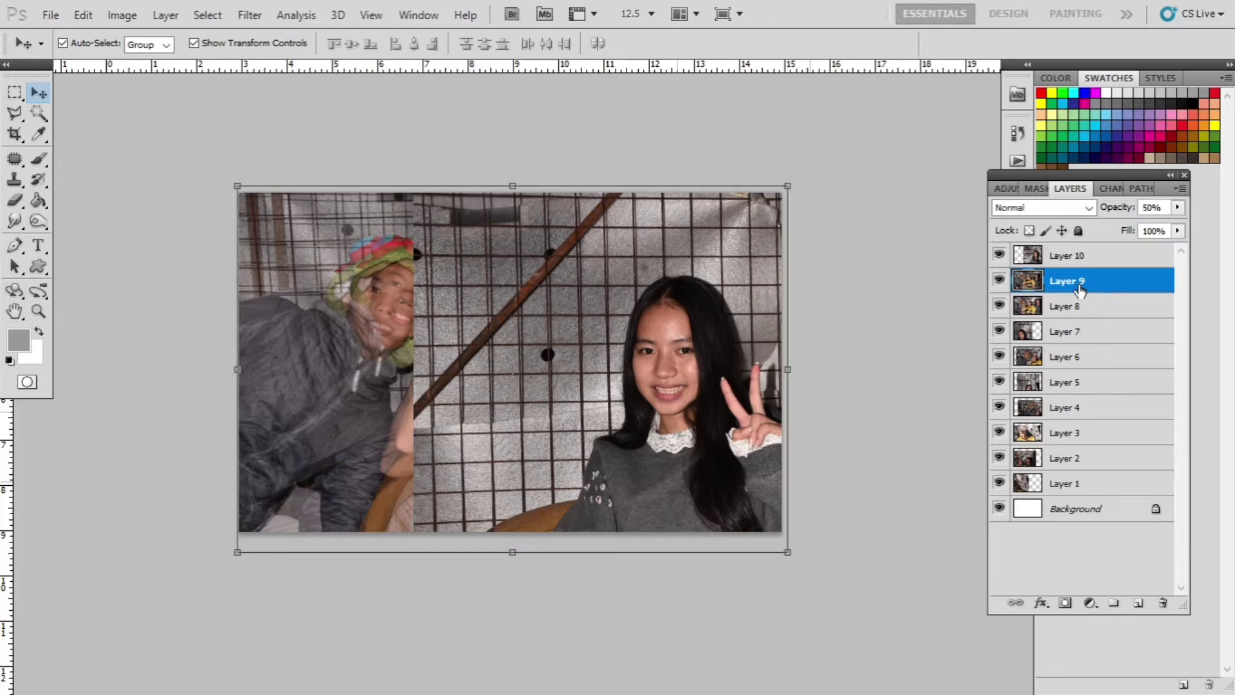
click(1095, 254)
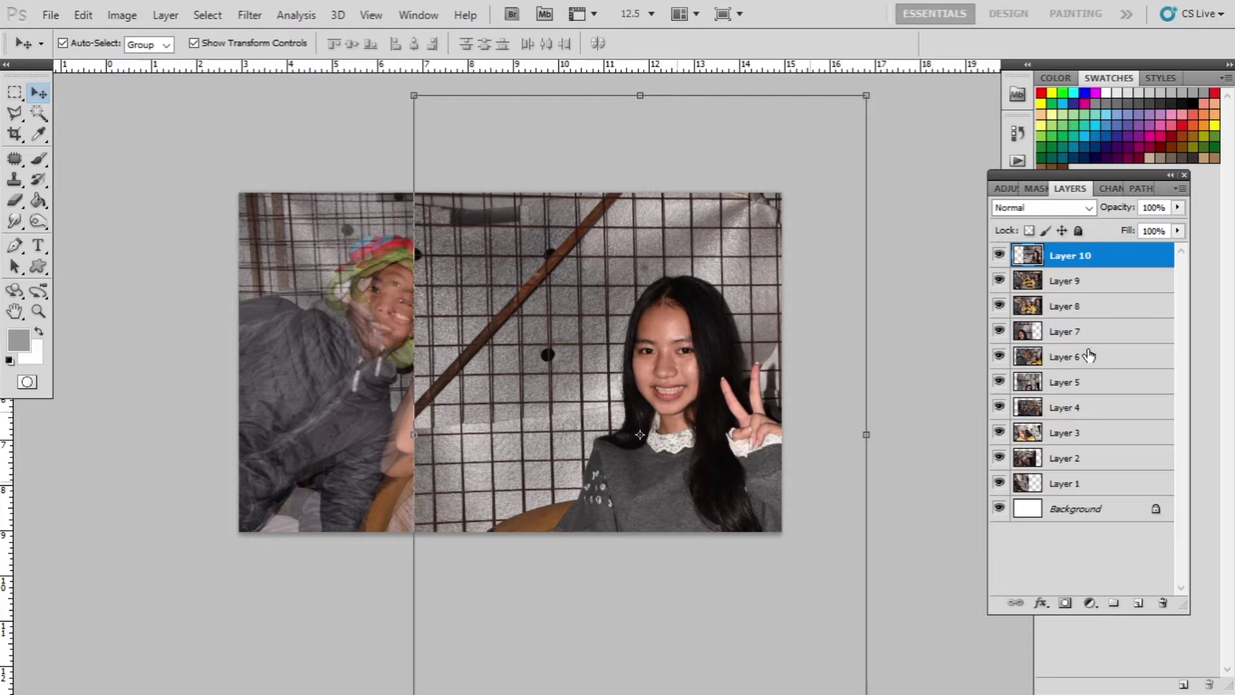
shift+click(1080, 484)
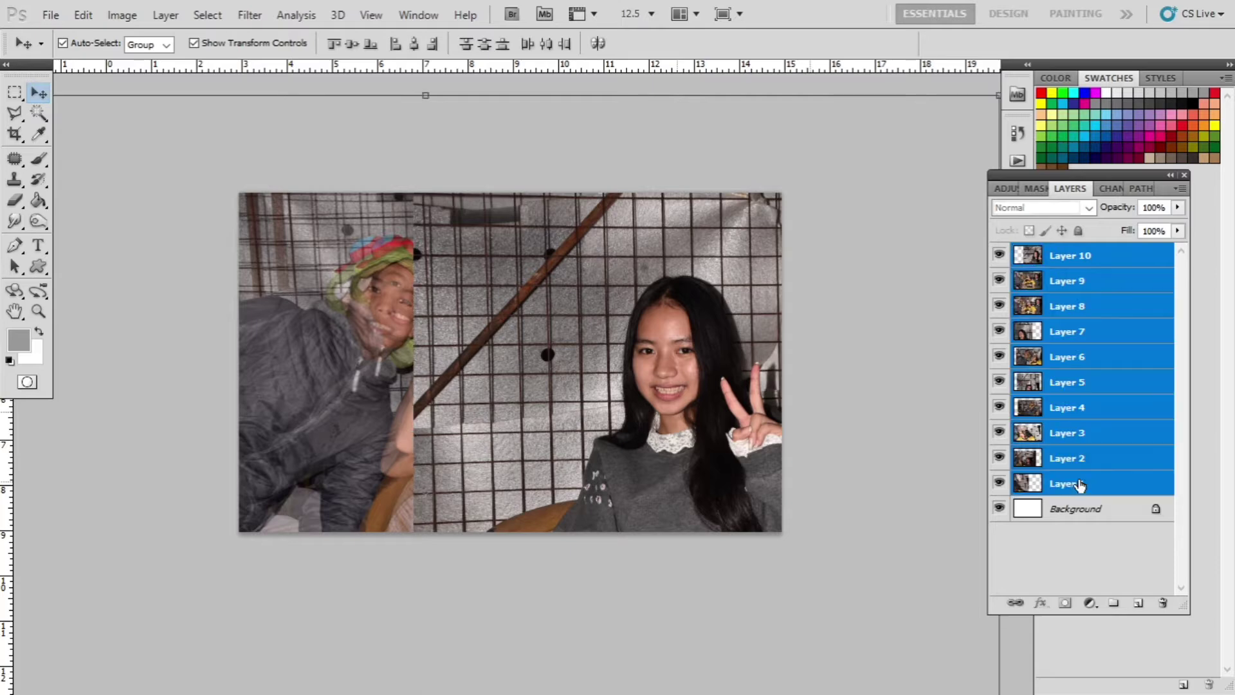
click(1064, 356)
click(1065, 308)
click(1074, 264)
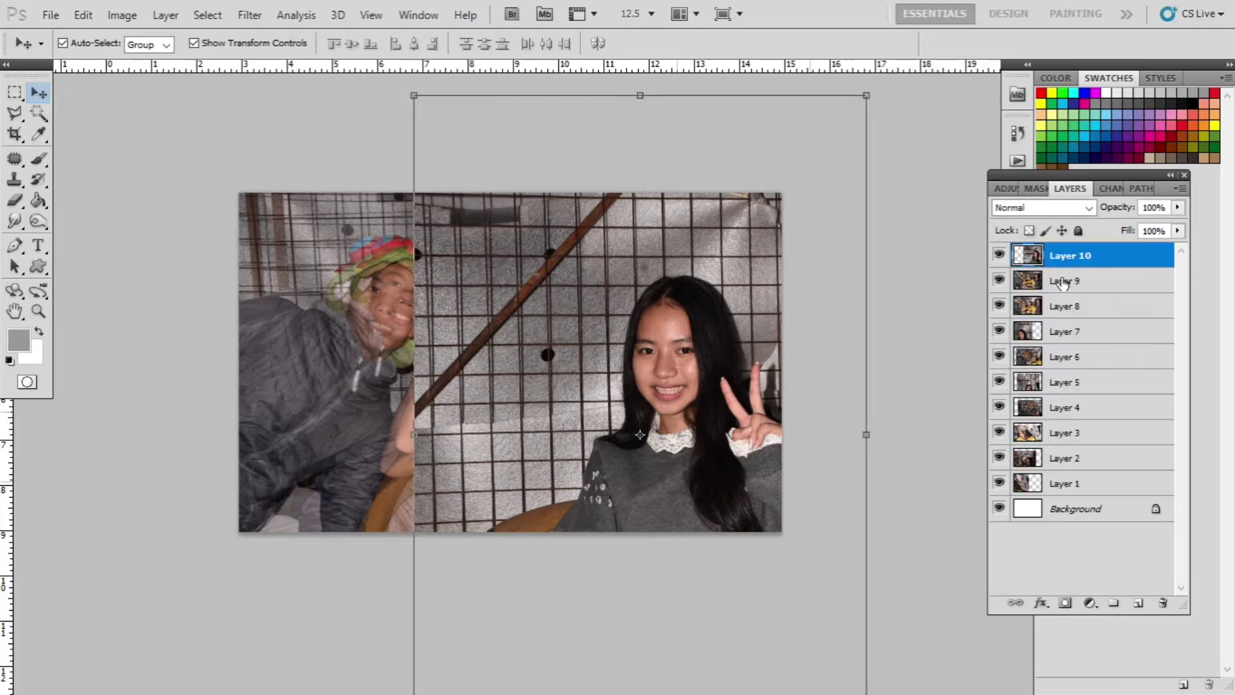
shift+click(1065, 483)
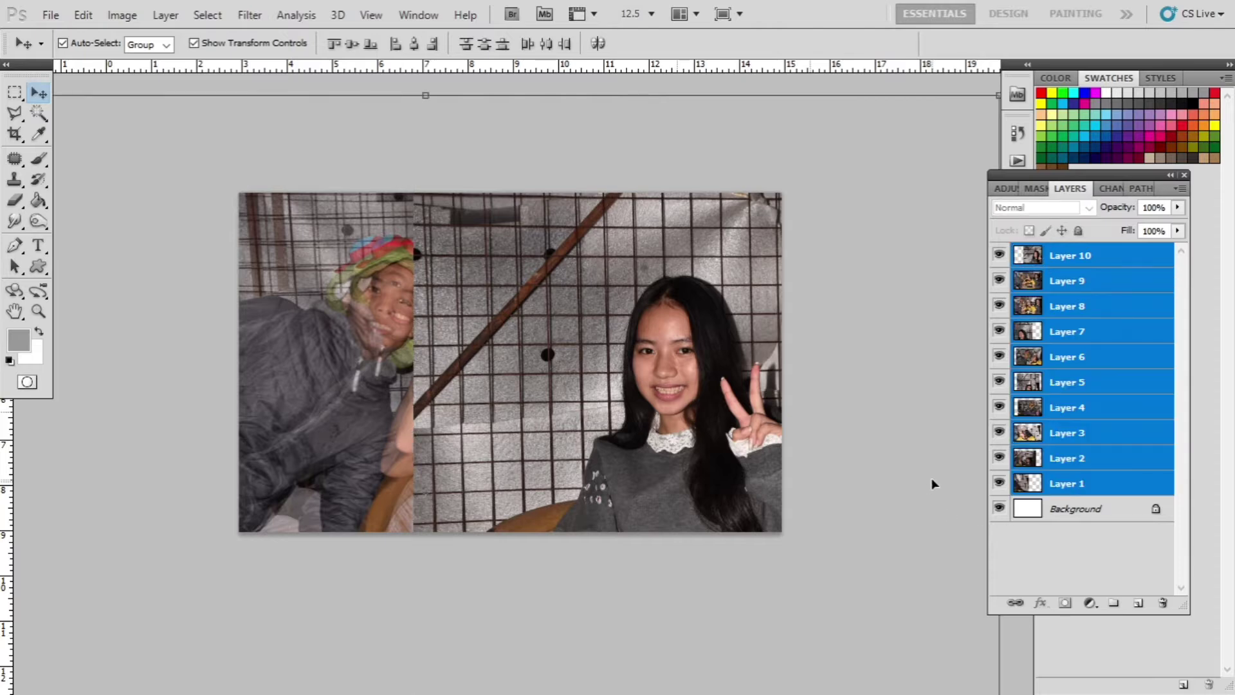
key(ctrl+minus)
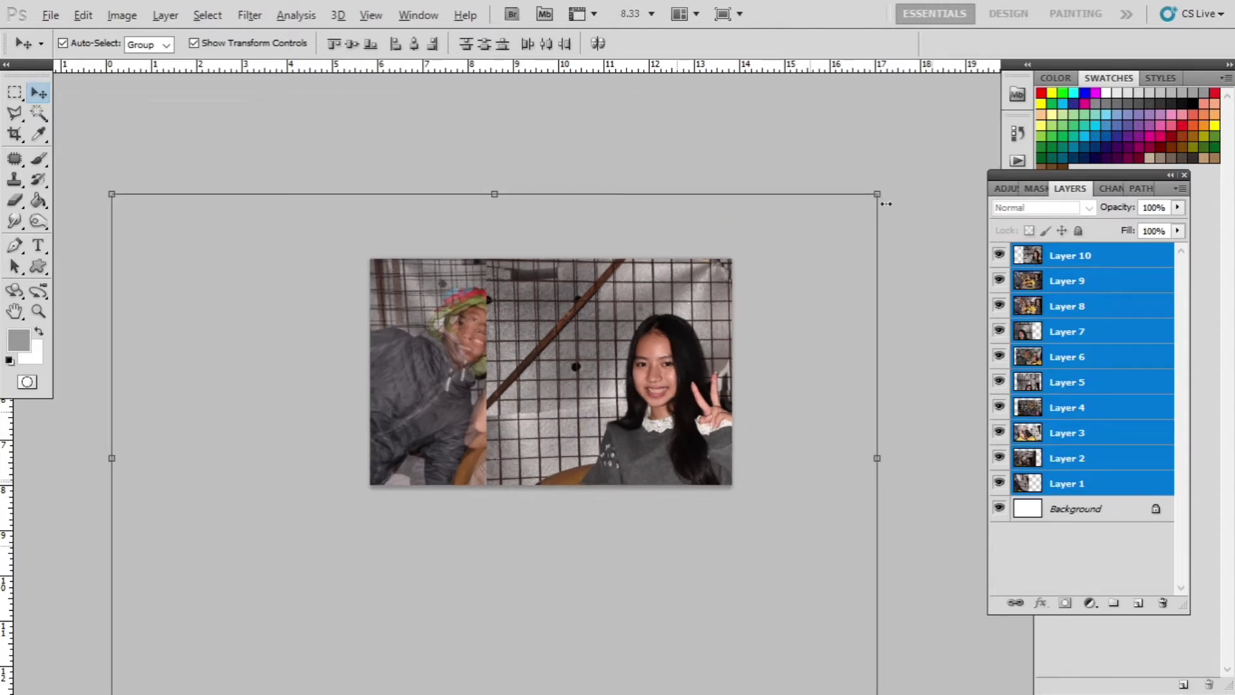
click(1097, 263)
click(1075, 289)
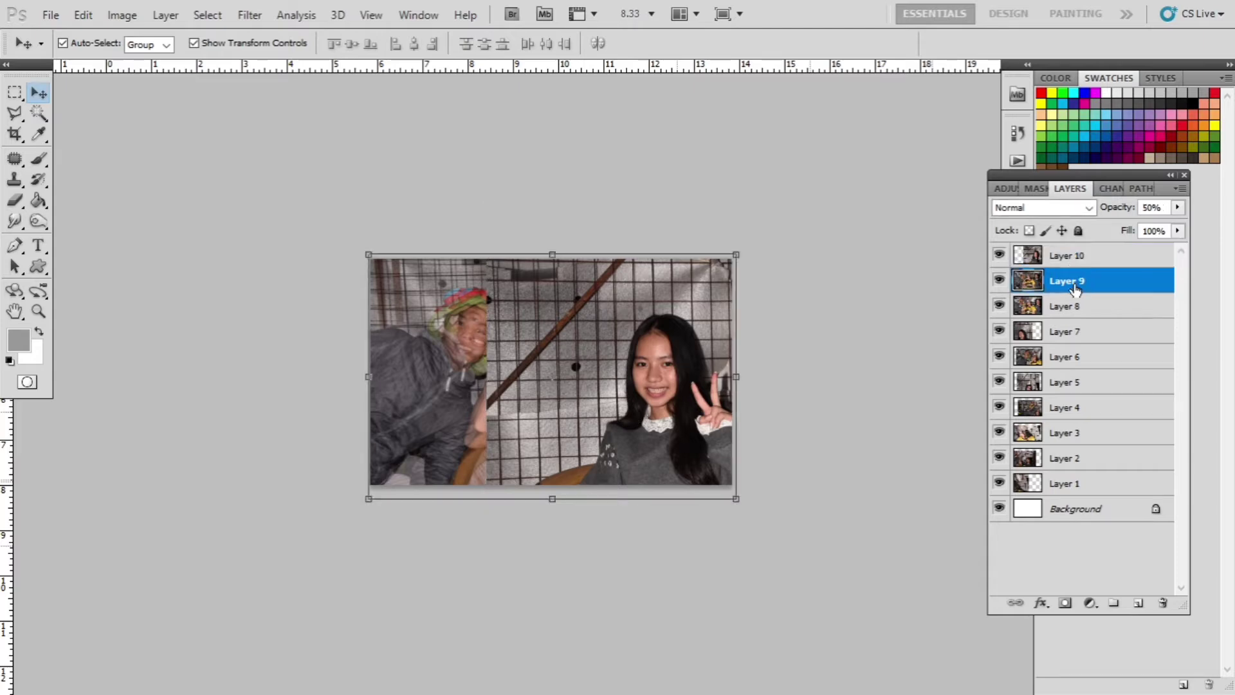
click(1060, 311)
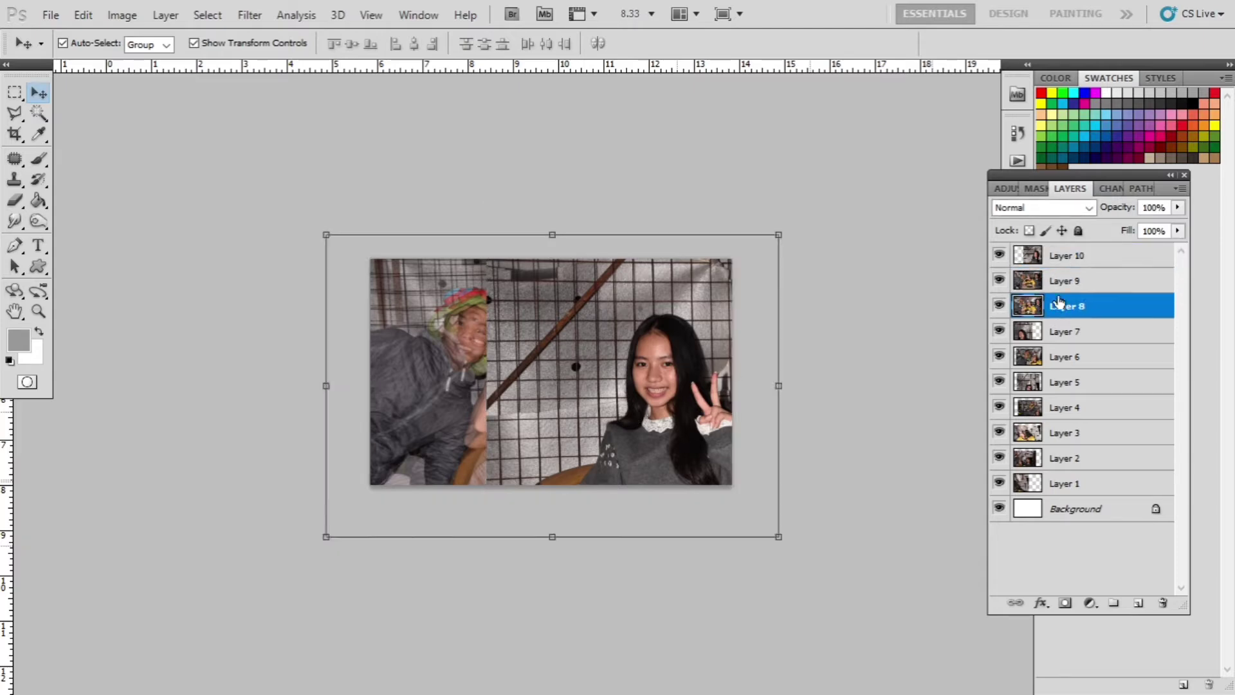
Step: Select the nine photo layers from Layer 10 to Layer 1 except Layer 9 and scale them down together proportionally
key(alt+bracketright)
key(alt+bracketright)
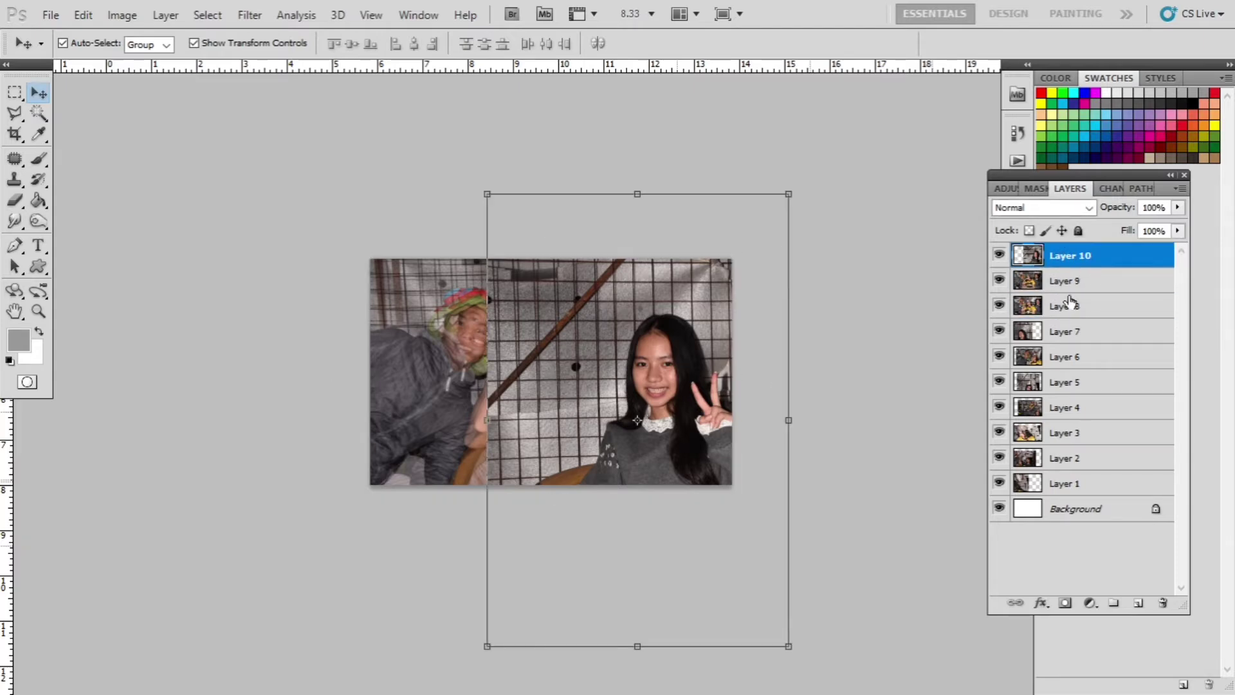
shift+click(1049, 483)
ctrl+click(1067, 283)
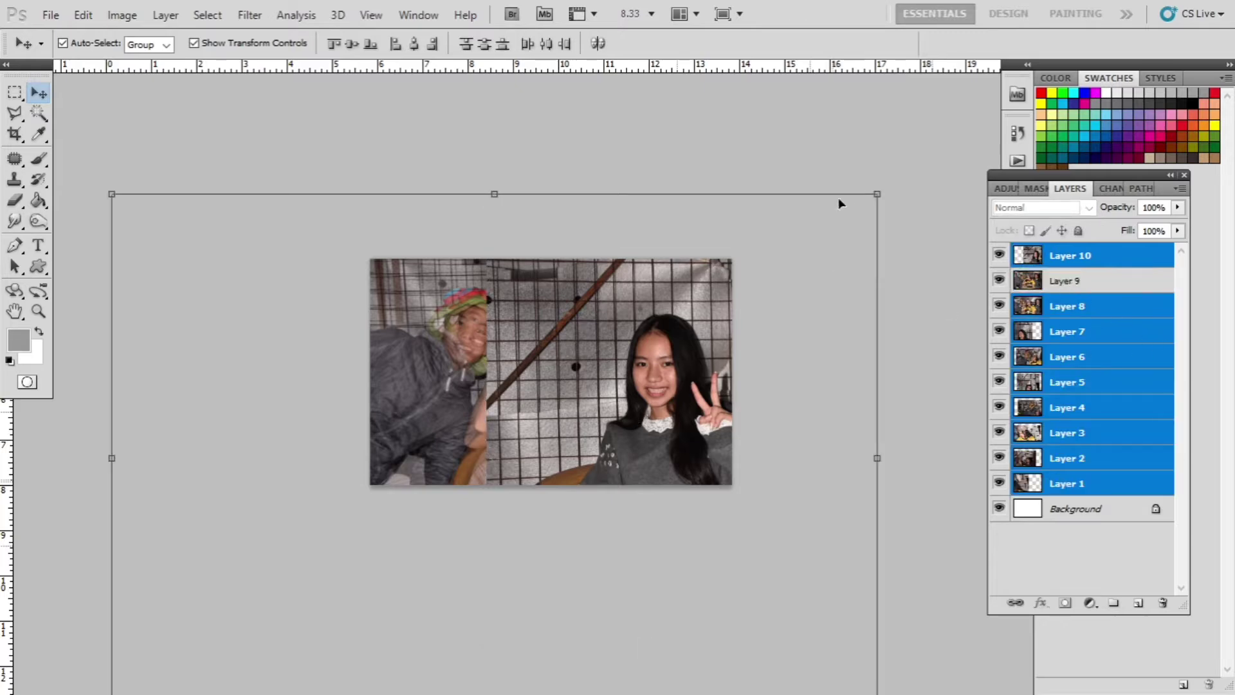
drag(875, 191, 641, 355)
key(Return)
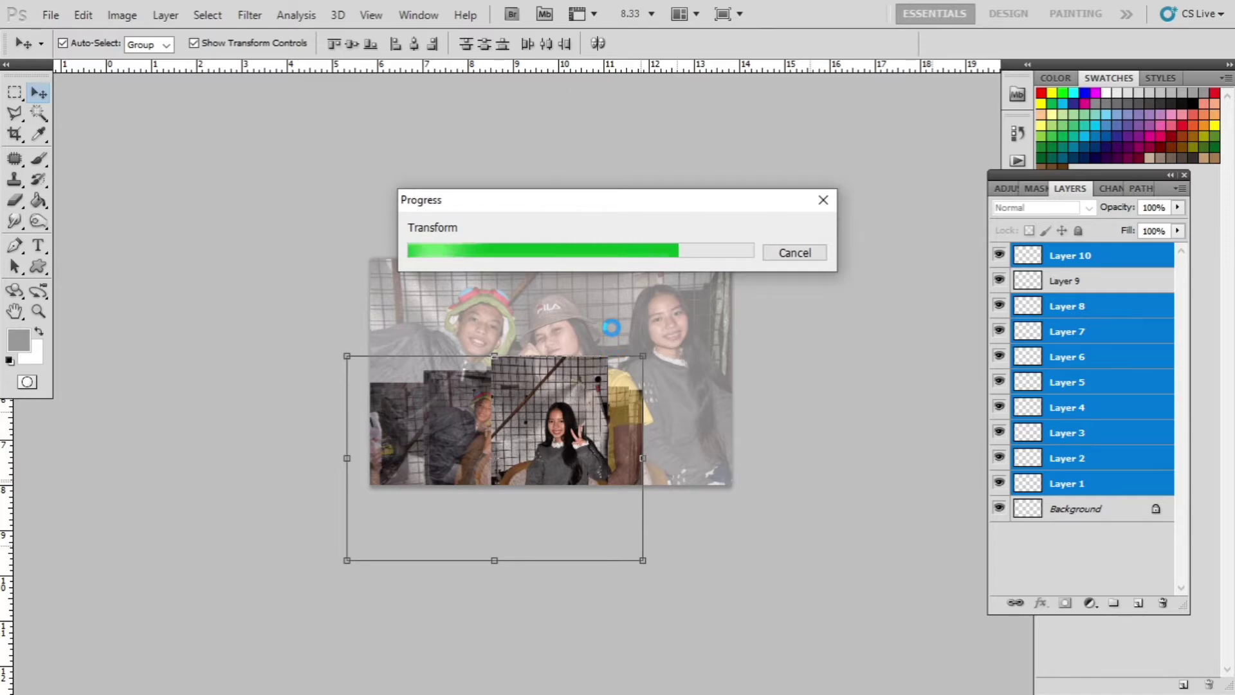
Step: Shrink the nine selected photos twice more, the last time to 88.68%, and move them to the upper left of the spread
key(ctrl+plus)
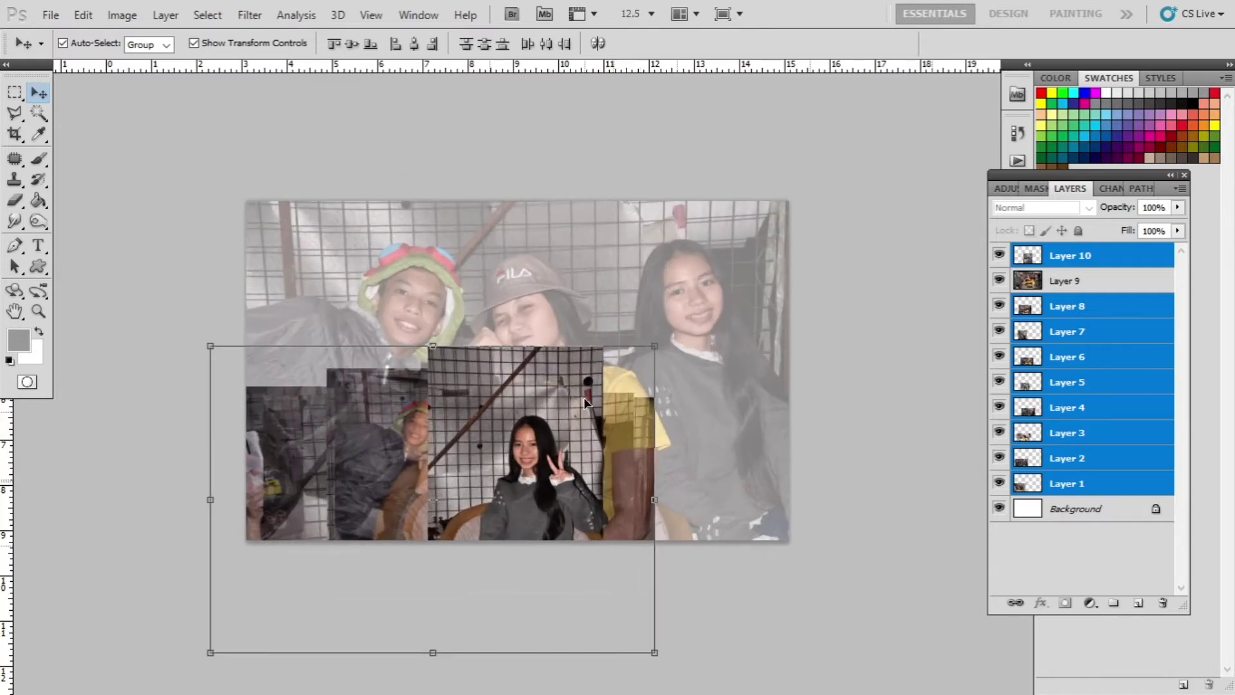
key(ctrl+t)
drag(712, 257, 640, 327)
key(Return)
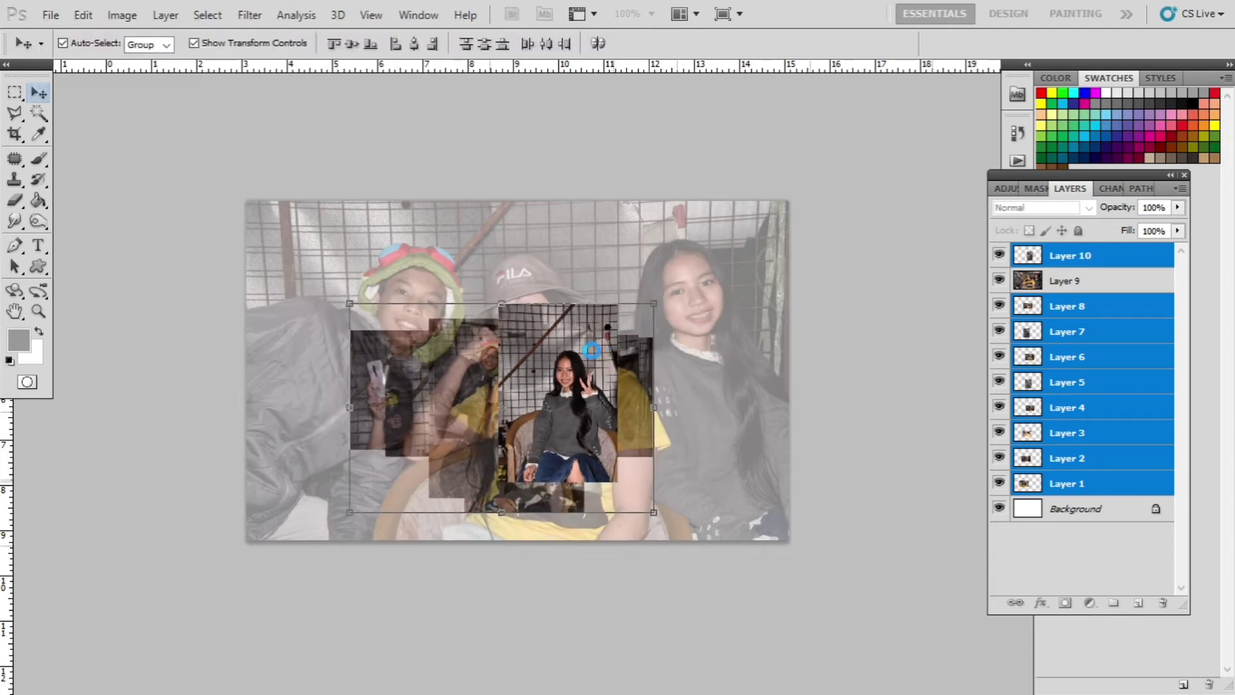
drag(591, 348, 489, 267)
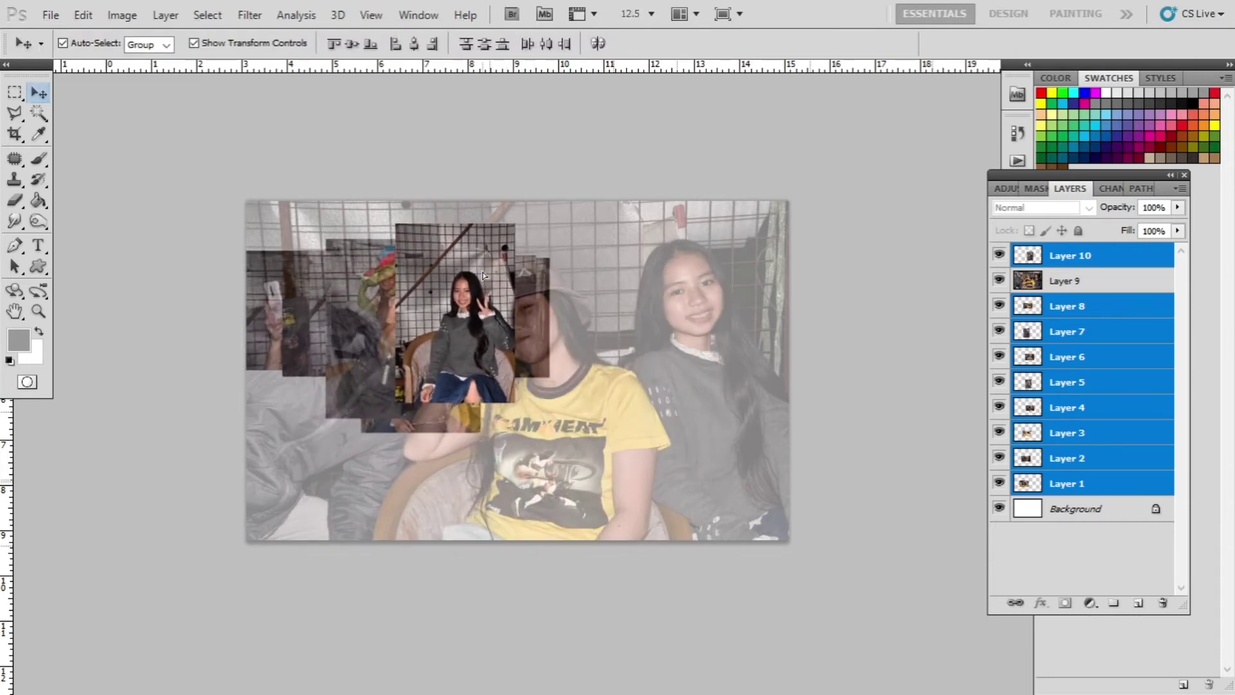
drag(548, 225, 535, 236)
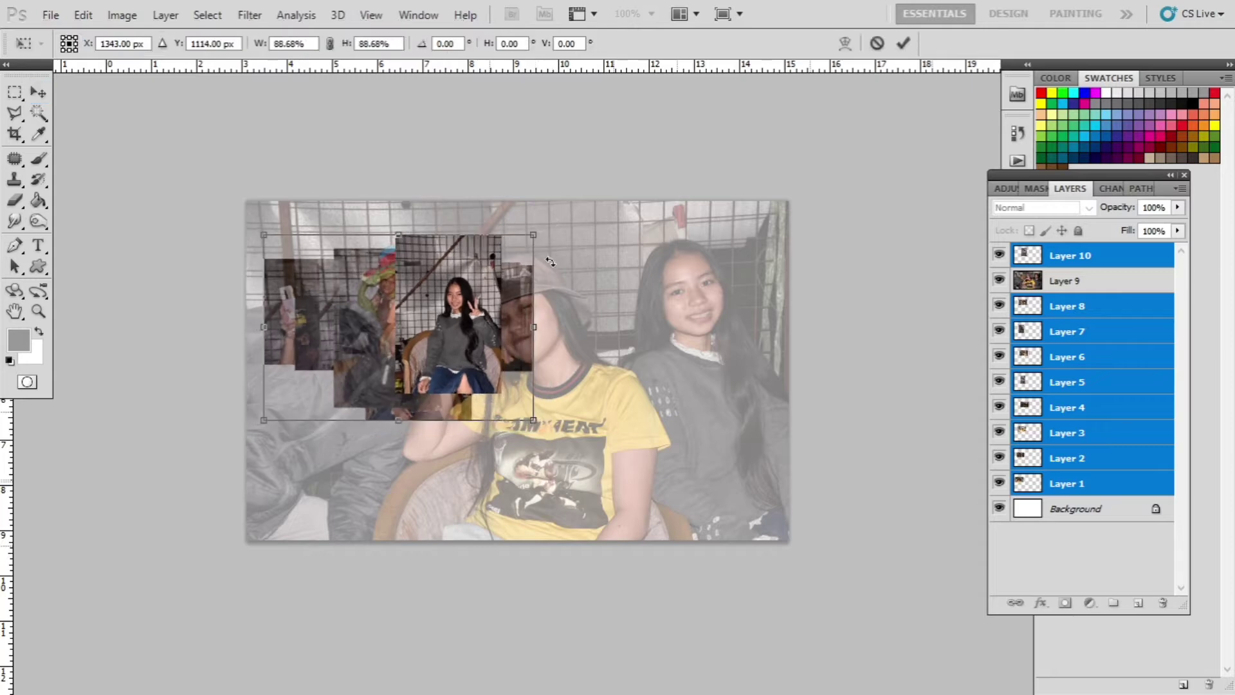
key(Return)
click(1023, 261)
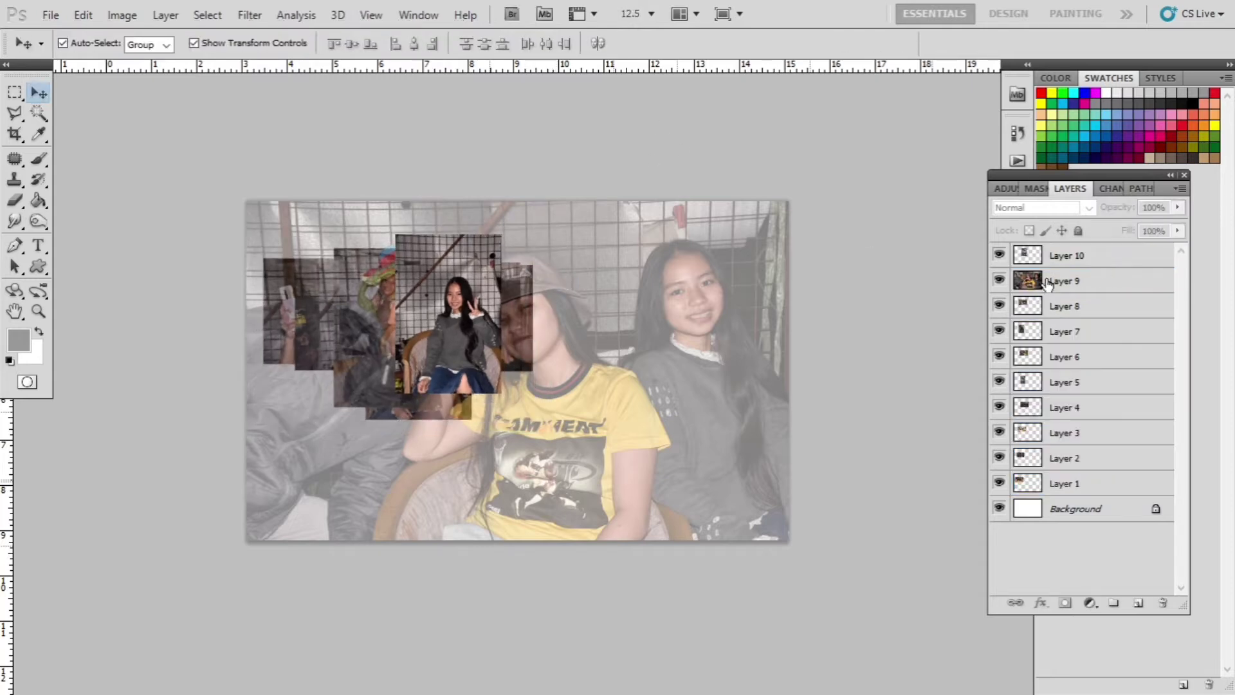
Step: Move Layer 9 down the layer stack to directly above the Background layer
click(1047, 283)
key(ctrl+bracketleft)
key(ctrl+bracketleft)
key(ctrl+bracketleft)
key(ctrl+bracketleft)
key(ctrl+bracketleft)
key(ctrl+bracketleft)
key(ctrl+bracketleft)
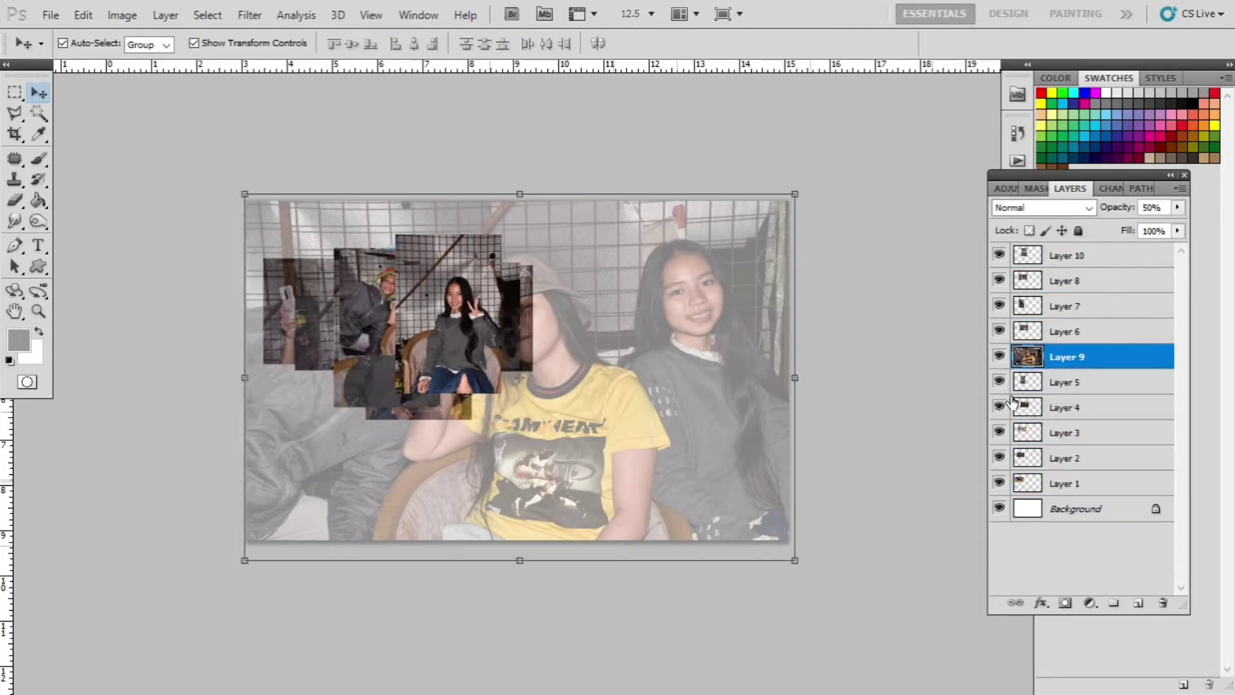
key(ctrl+bracketleft)
click(880, 121)
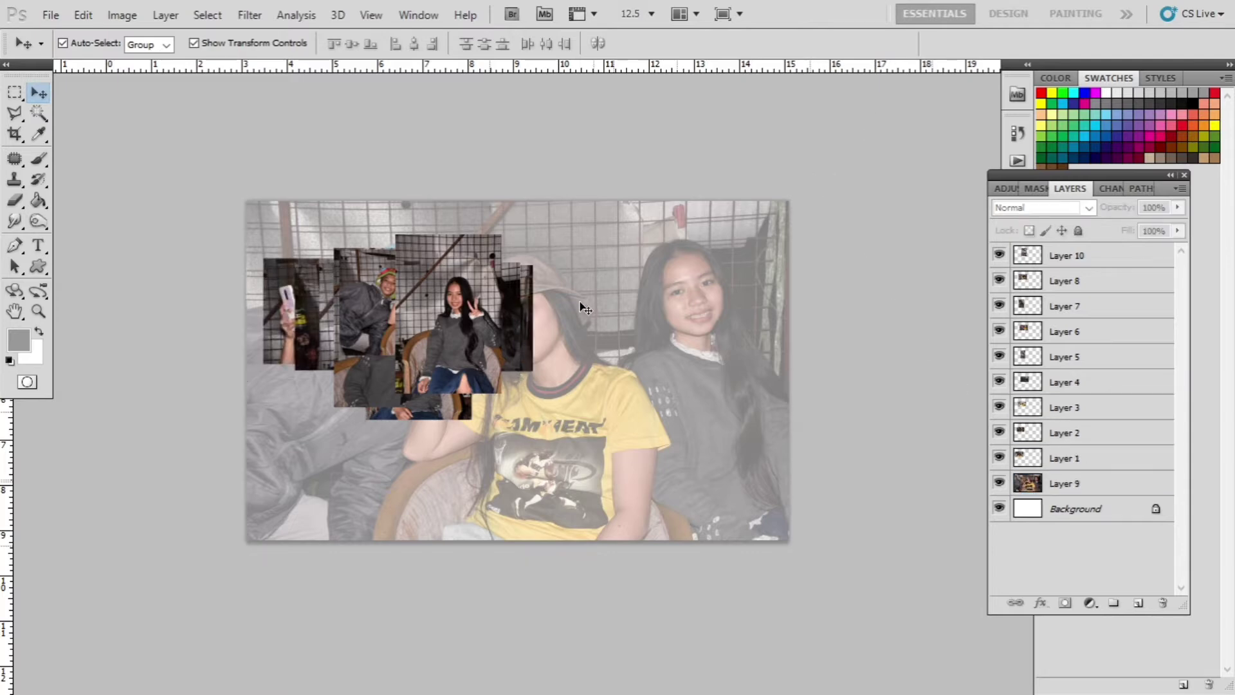
Step: Spread out the overlapping photos, placing the portraits of Layers 10, 7 and 5 on the right half and the group photos of Layers 8 and 6 on the left
drag(486, 346, 736, 328)
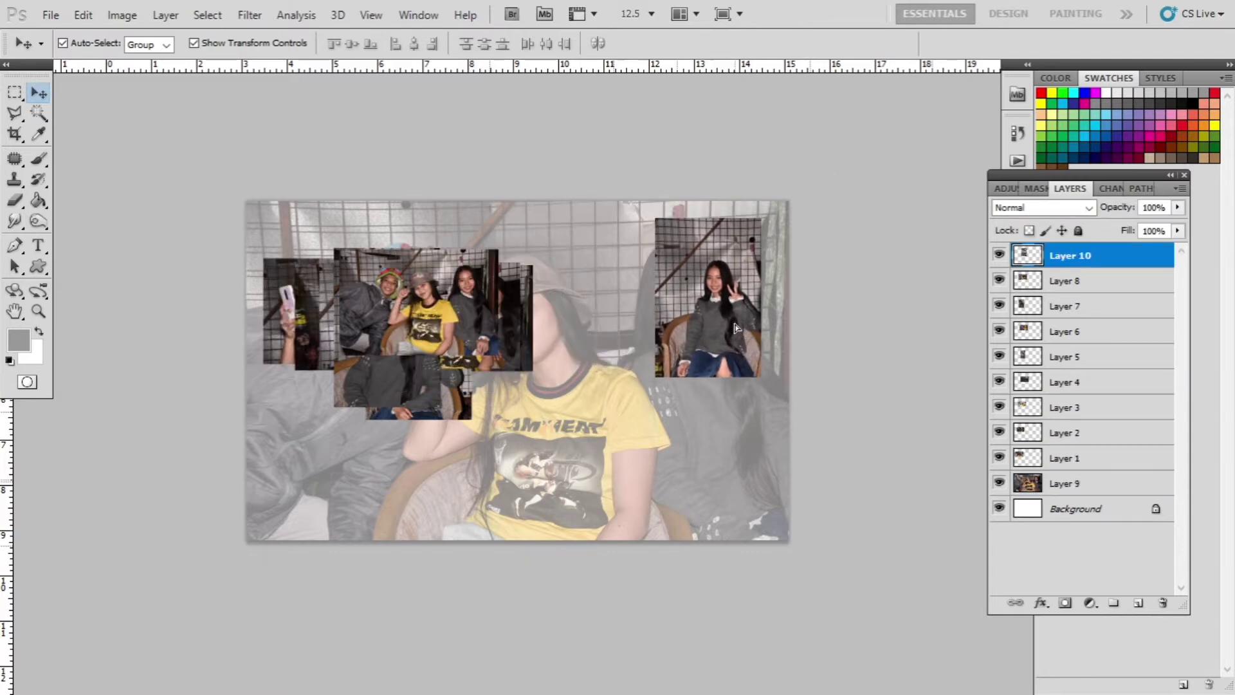
drag(446, 311, 376, 389)
drag(407, 330, 729, 499)
drag(369, 421, 362, 485)
drag(429, 369, 612, 327)
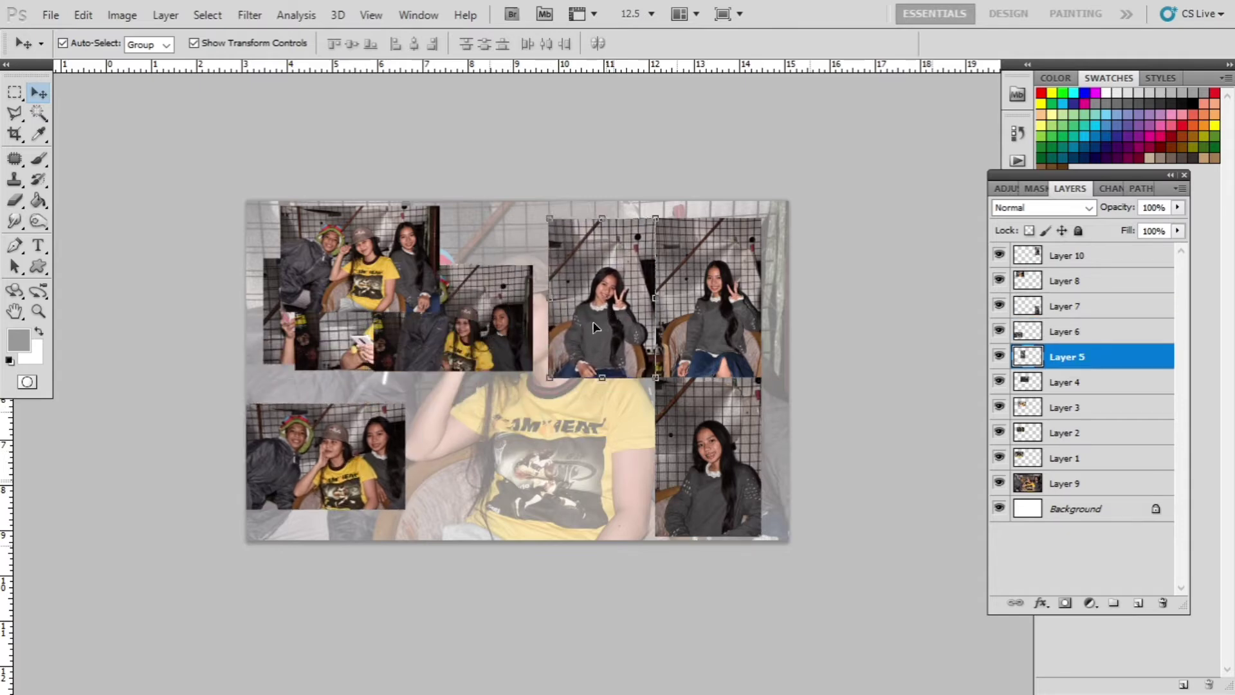
Step: Separate the photos of Layers 4, 3, 2 and 1 and stack the group photos of Layers 8, 6 and 2 in a left column
drag(469, 338, 348, 483)
drag(408, 347, 566, 487)
click(421, 350)
drag(418, 349, 383, 495)
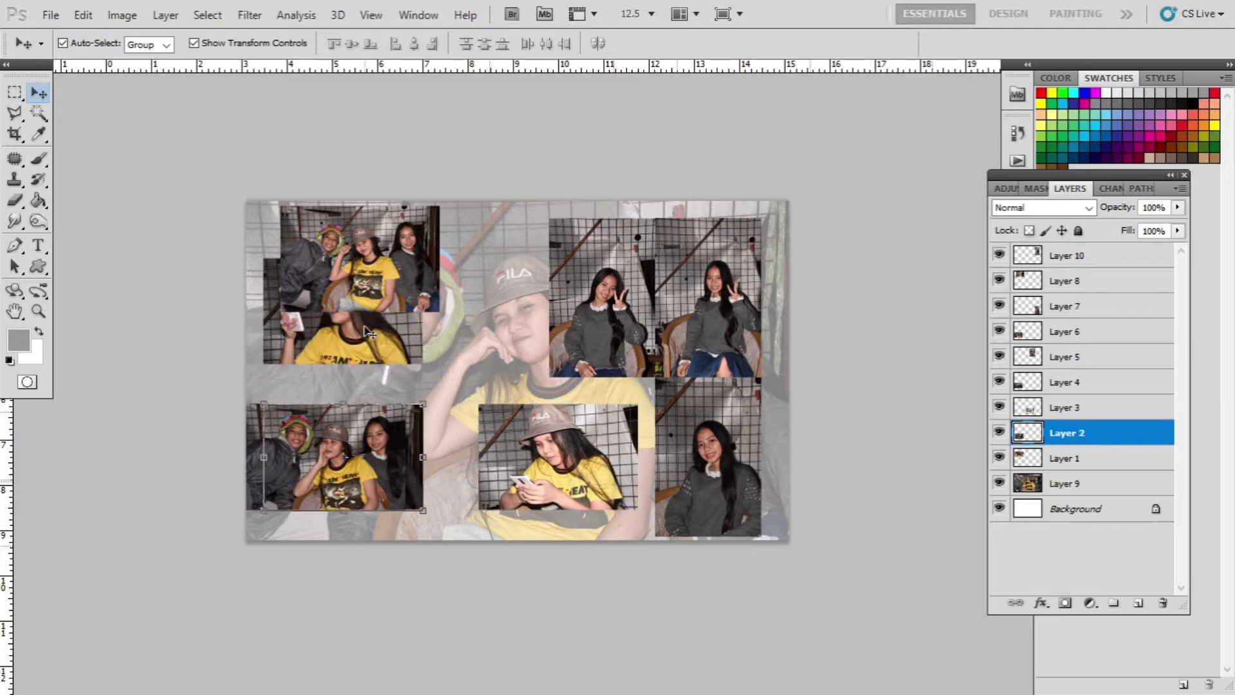
drag(370, 332, 592, 373)
drag(387, 280, 370, 293)
drag(342, 418, 360, 338)
drag(348, 491, 545, 500)
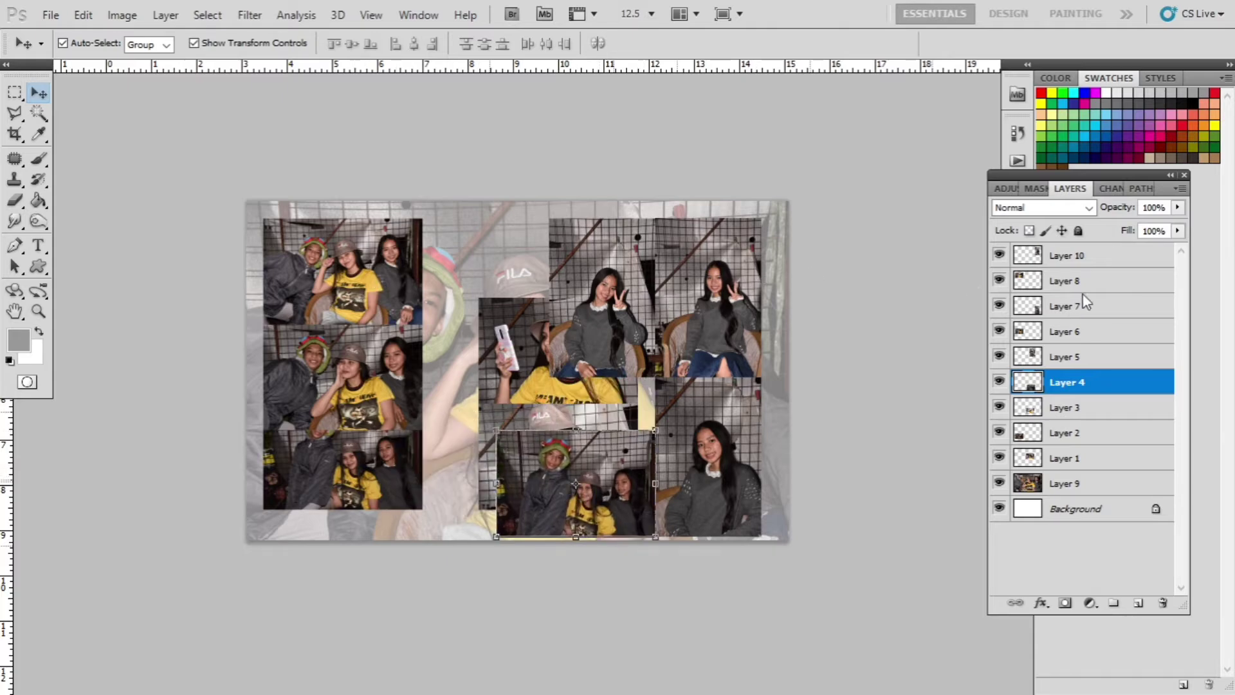
Step: Select the nine photos from Layer 10 to Layer 1 and scale them together to 73.77%
click(1081, 254)
shift+click(1085, 462)
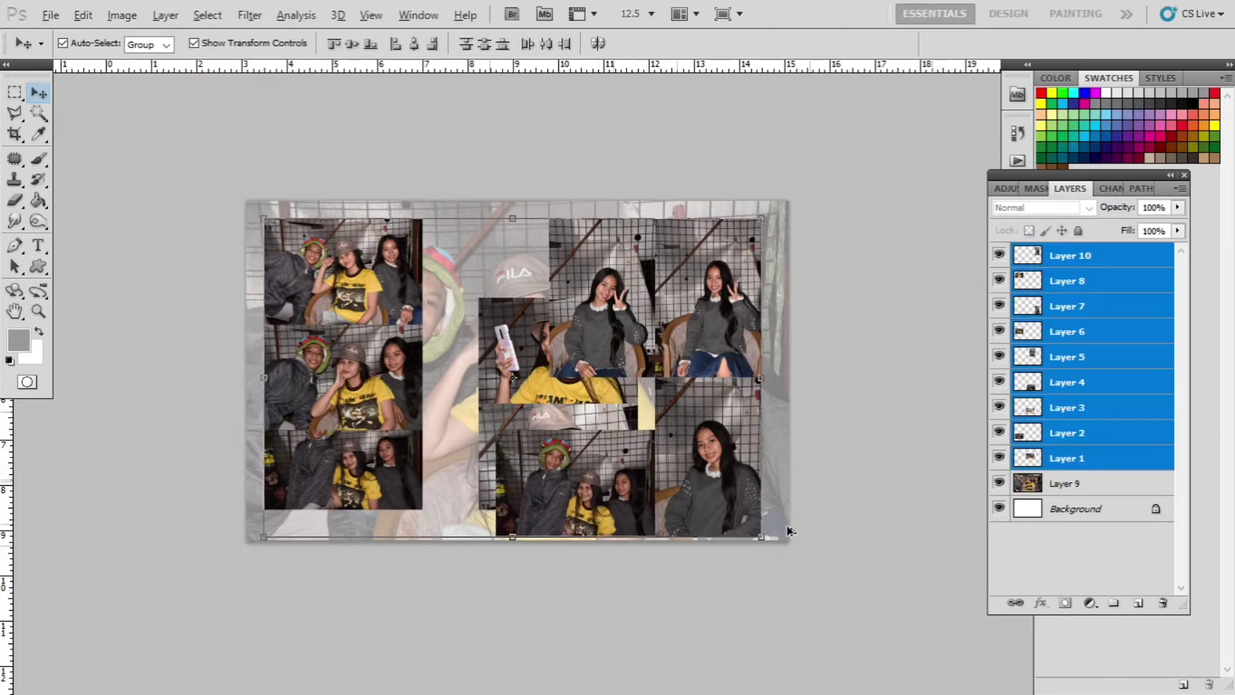
drag(761, 536, 700, 492)
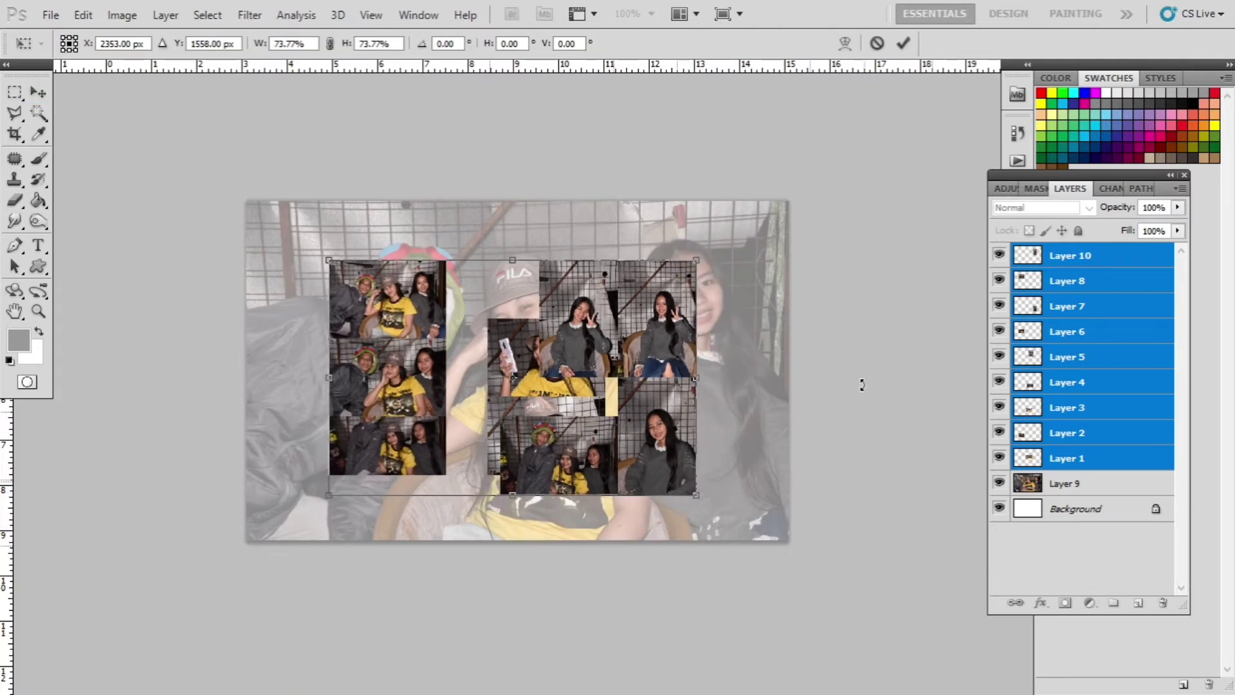
key(Return)
click(887, 335)
Step: Stack the four group photos of Layers 8, 6, 2 and 4 edge to edge in a column near the spread's left side
key(ctrl+plus)
drag(559, 259, 731, 278)
drag(526, 279, 462, 227)
drag(531, 382, 467, 330)
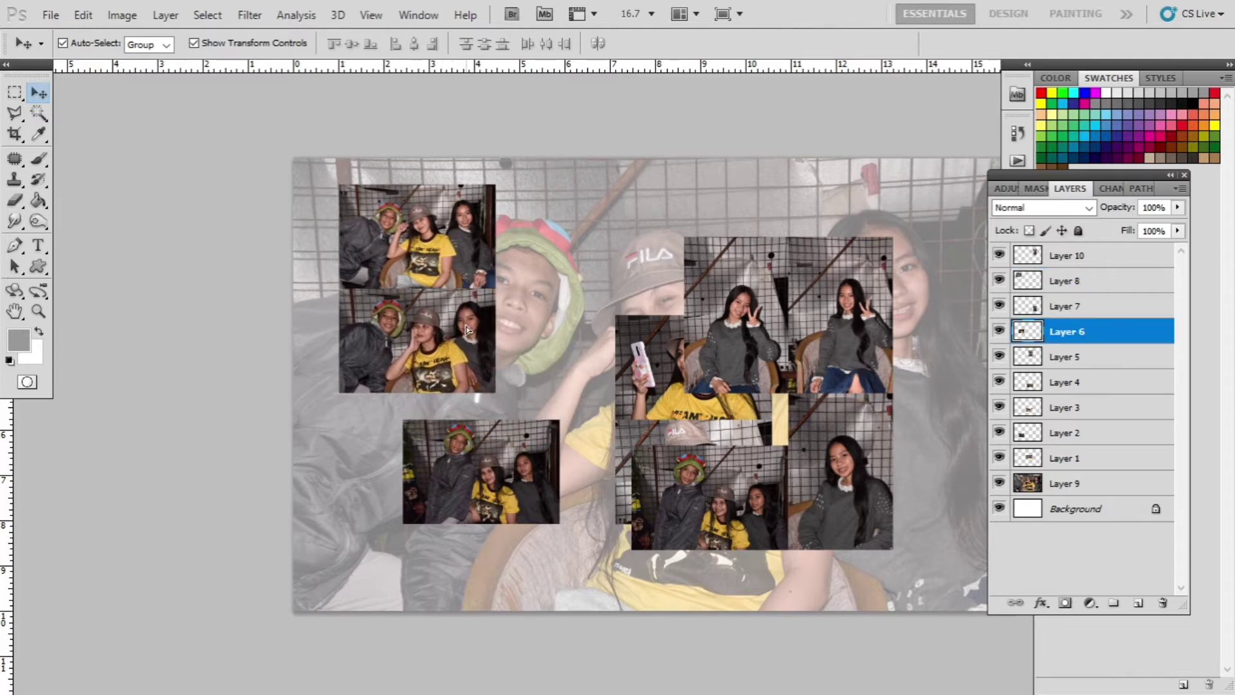
drag(523, 469, 458, 444)
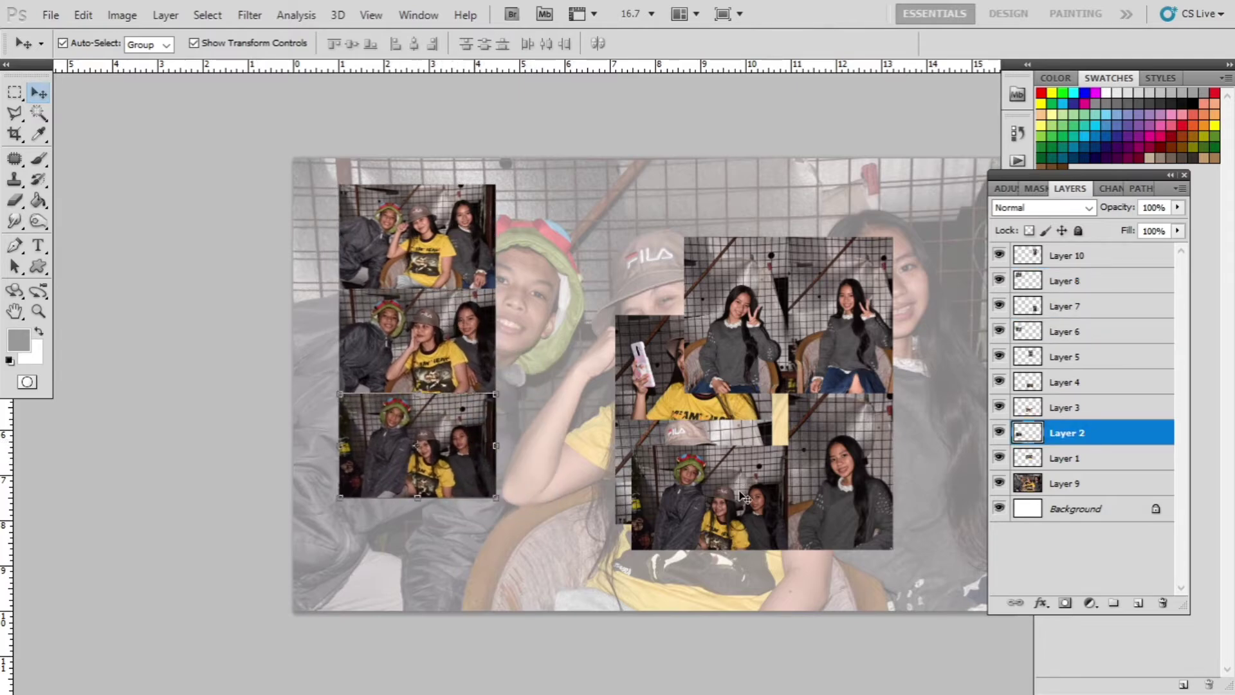
drag(744, 497, 450, 527)
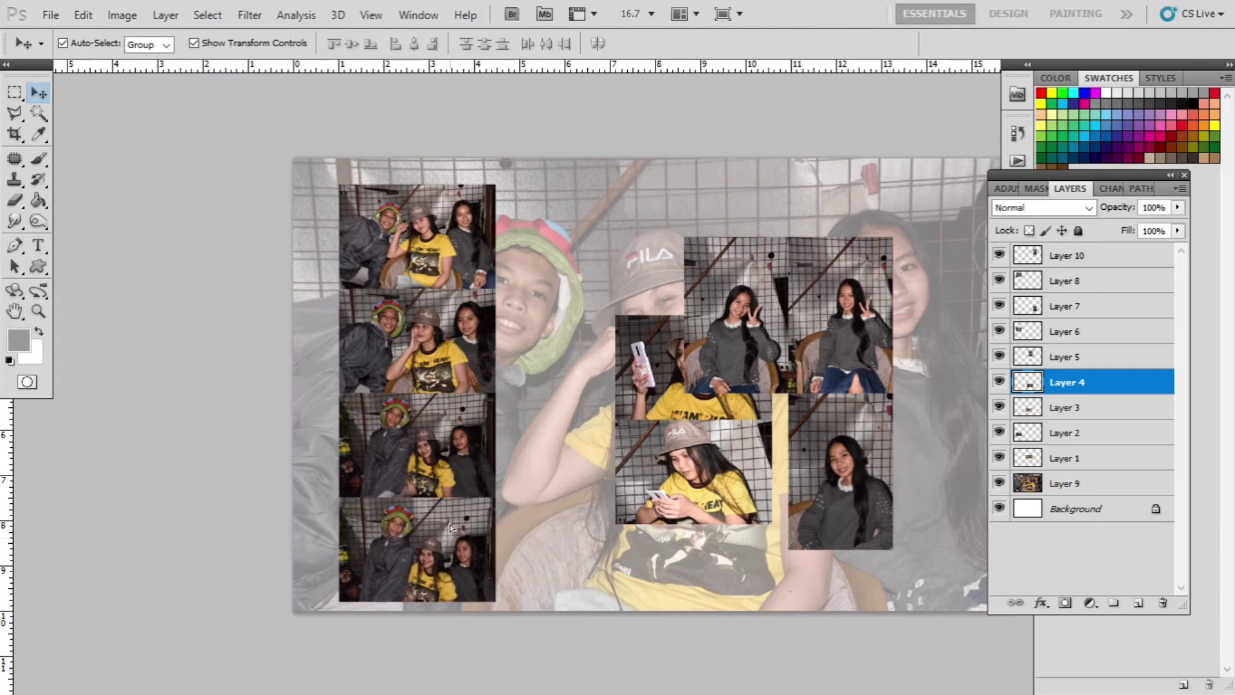
click(601, 133)
Step: Move the Layer 10 portrait upward on the spread and enlarge the Layer 9 background photo slightly
drag(865, 321, 671, 269)
click(813, 338)
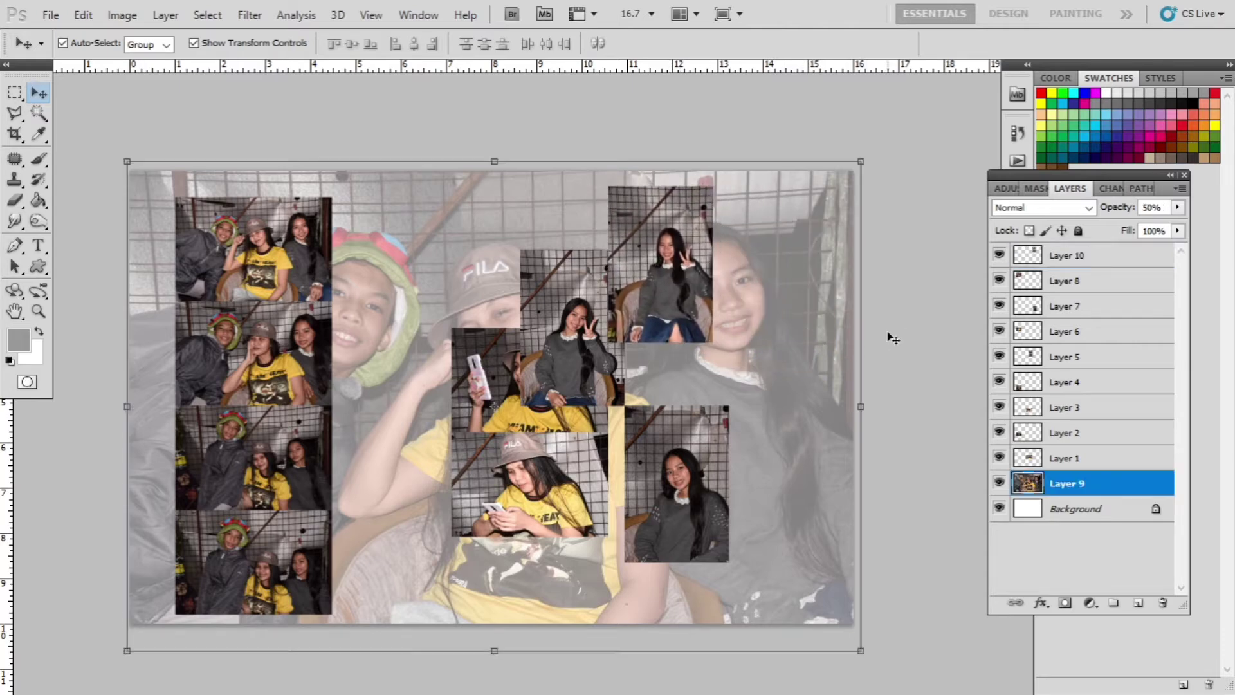
key(ctrl+minus)
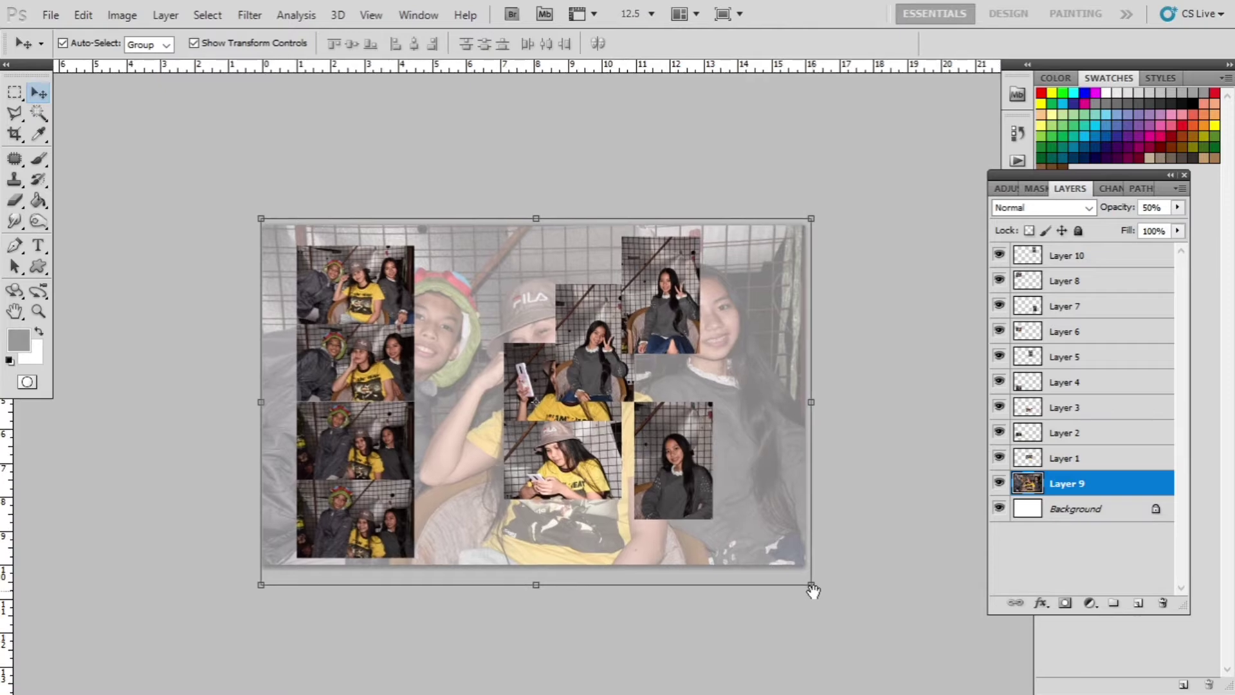
mouse_move(822, 590)
mouse_down()
mouse_move(812, 586)
mouse_move(834, 595)
mouse_up()
key(Return)
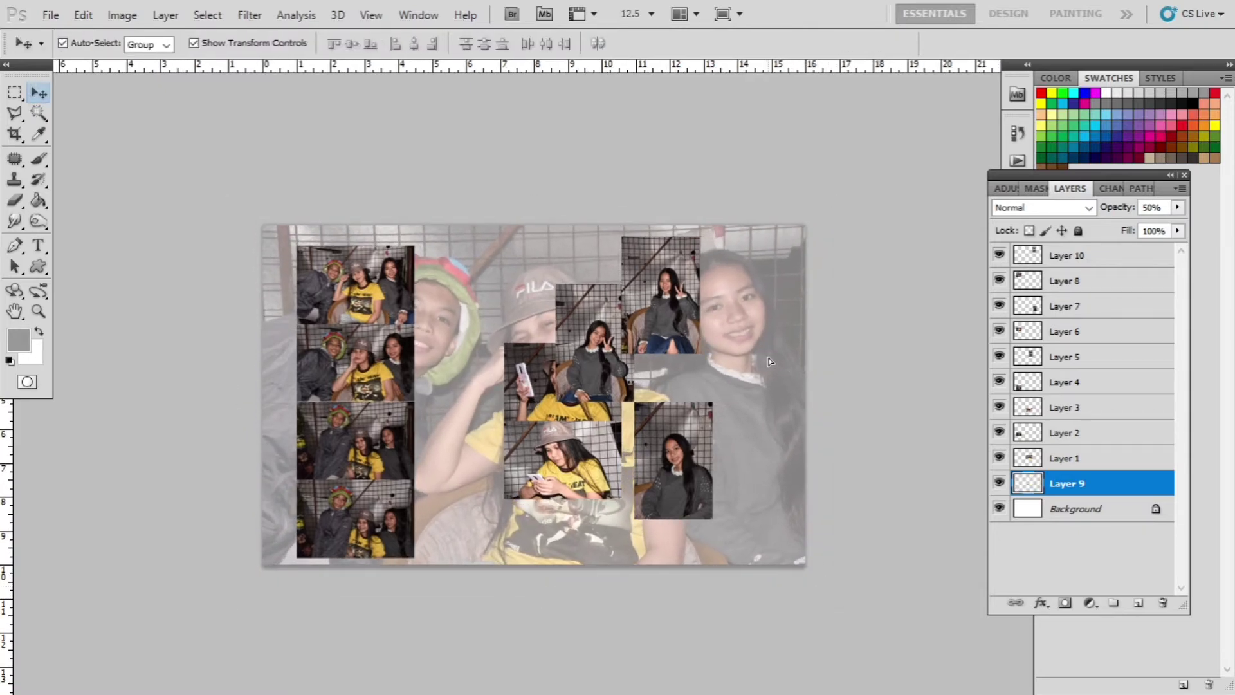
Step: Stack the three portraits of Layers 10, 5 and 7 edge to edge in a vertical column on the right half
drag(672, 273, 687, 275)
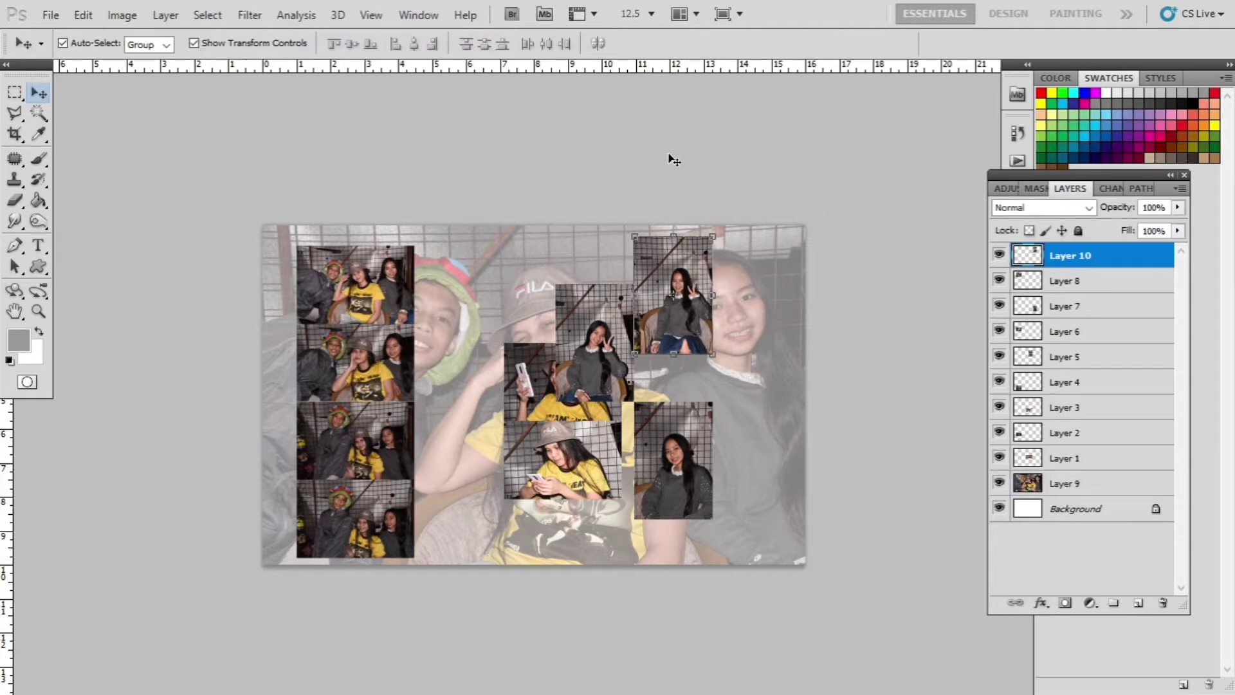
click(595, 376)
drag(595, 376, 675, 436)
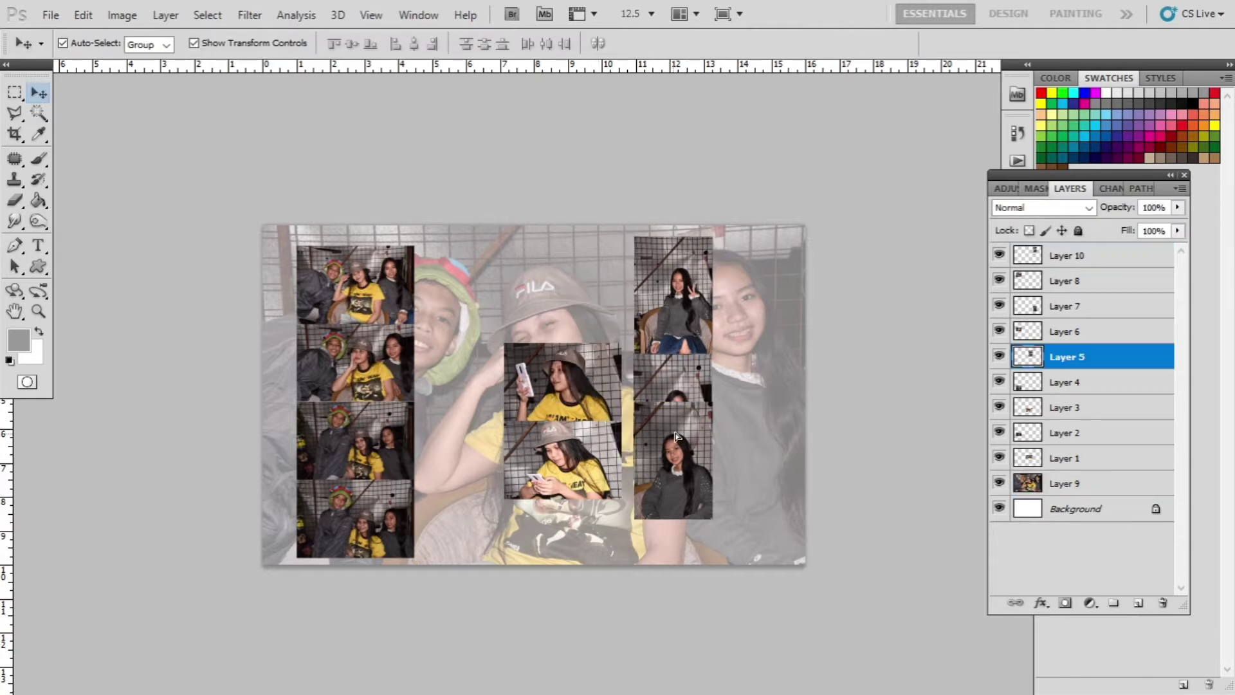
click(690, 475)
drag(692, 504, 704, 562)
Step: Scale the three stacked portraits together to 86.57% and align the column's top with the group photo column
click(701, 304)
shift+click(691, 413)
shift+click(695, 547)
key(ctrl+t)
key(Escape)
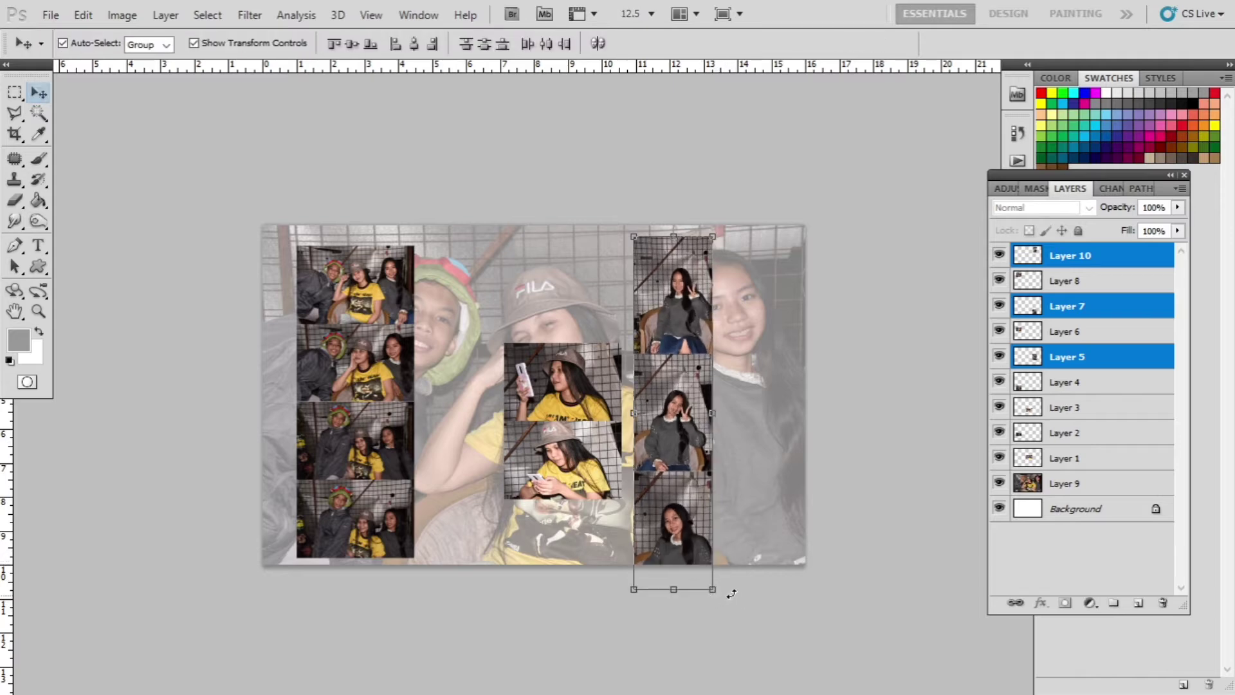
drag(706, 590, 694, 570)
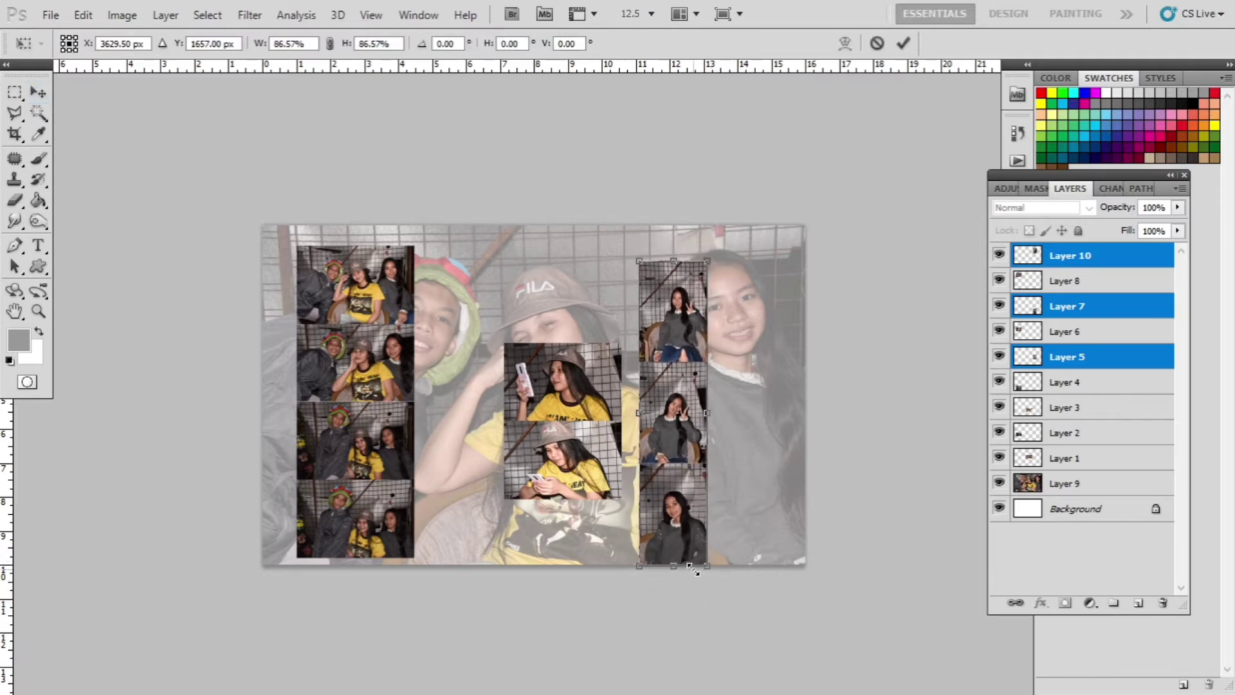
key(Return)
drag(696, 508, 698, 493)
drag(772, 499, 688, 501)
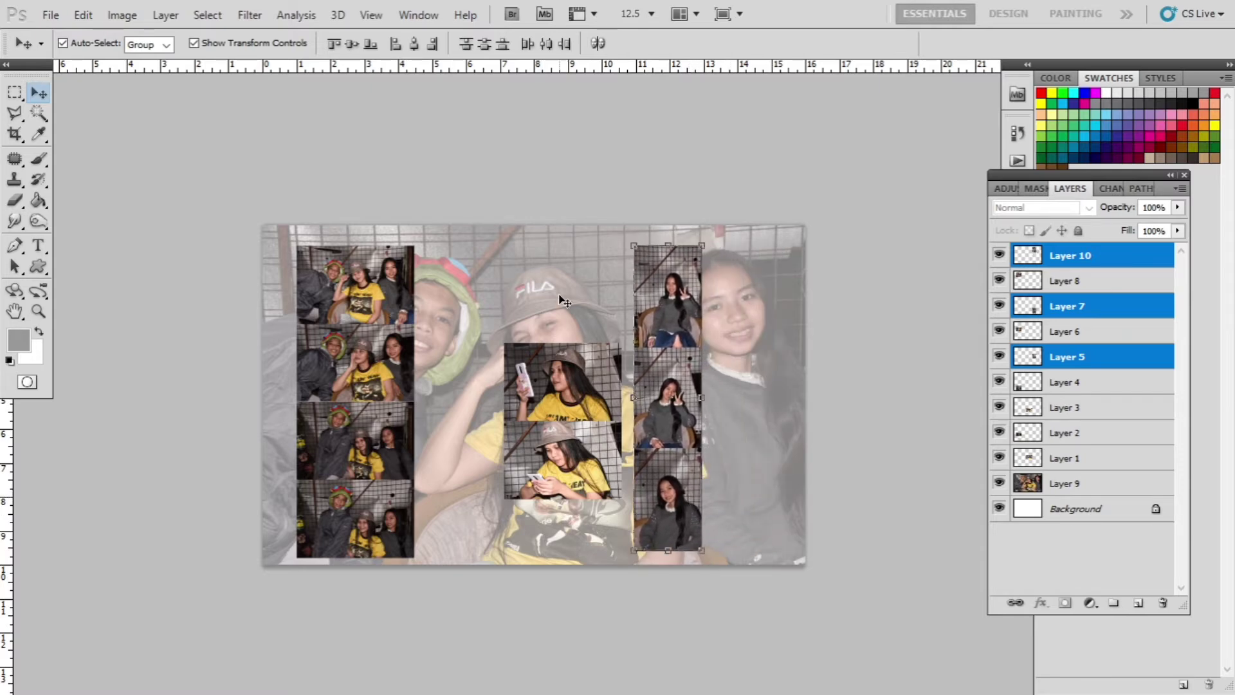
Step: Shift the Layer 9 background photo slightly to the right
drag(560, 295, 578, 297)
click(599, 129)
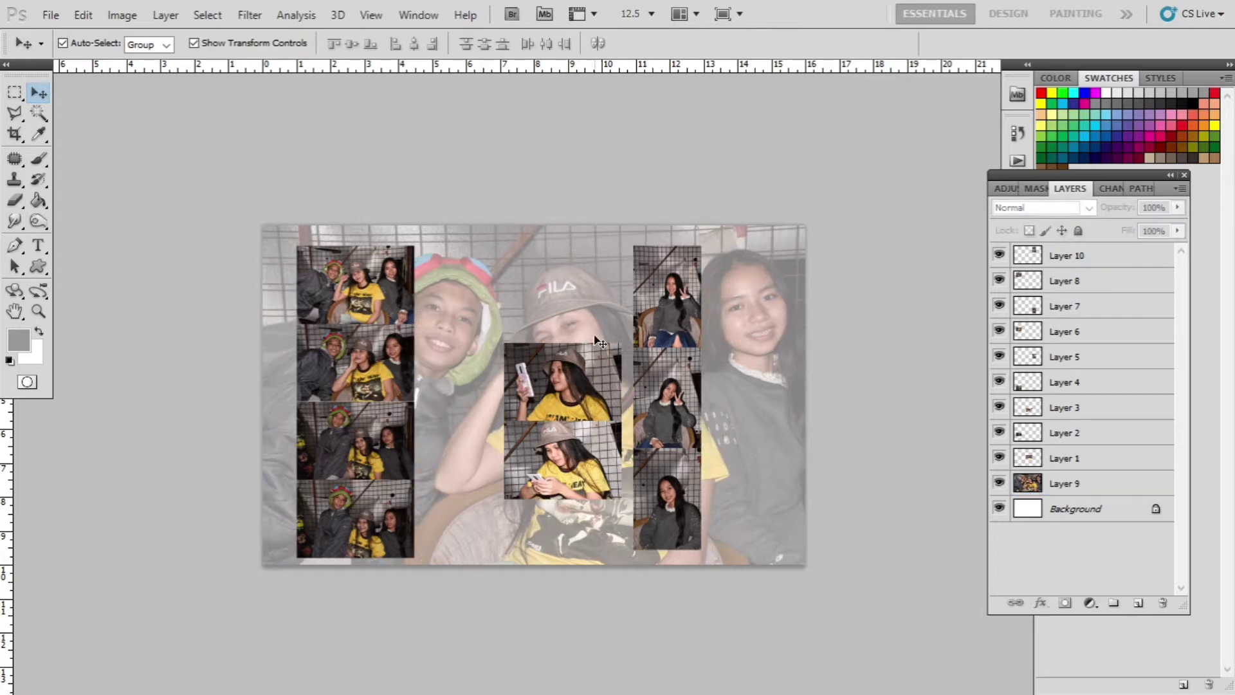
click(595, 376)
Step: Select the three portraits of Layers 10, 5 and 7 and move their column further to the right
click(688, 298)
key(ctrl+t)
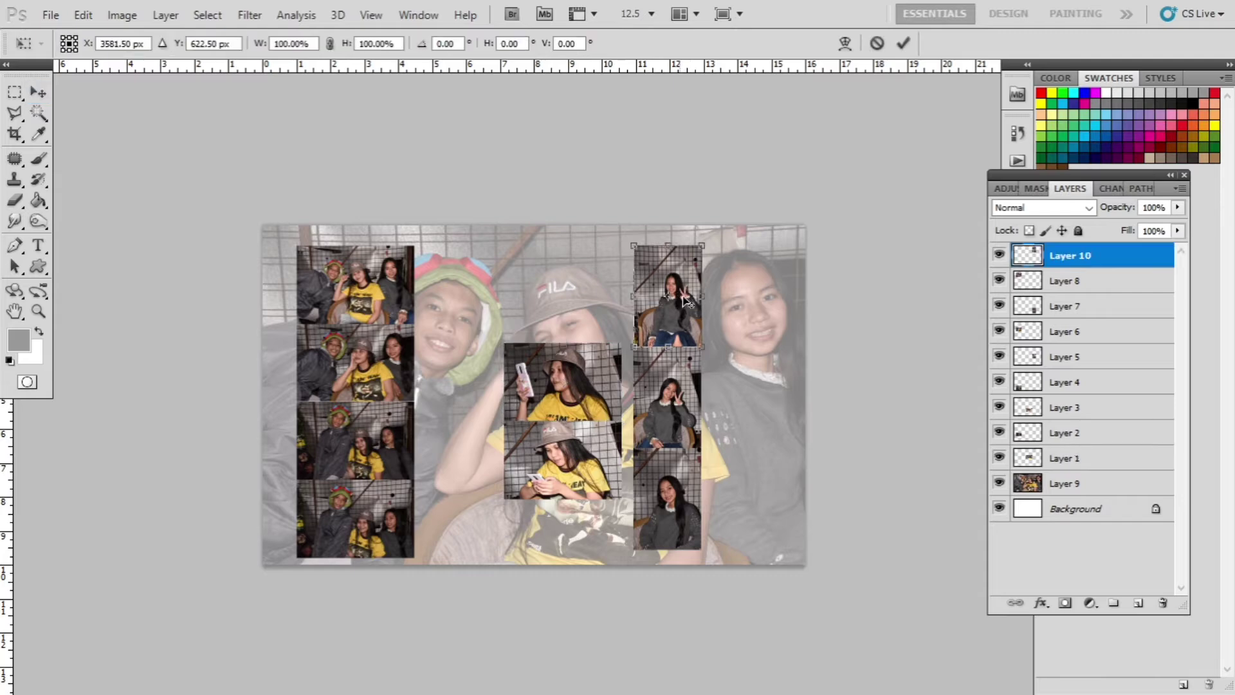
key(Return)
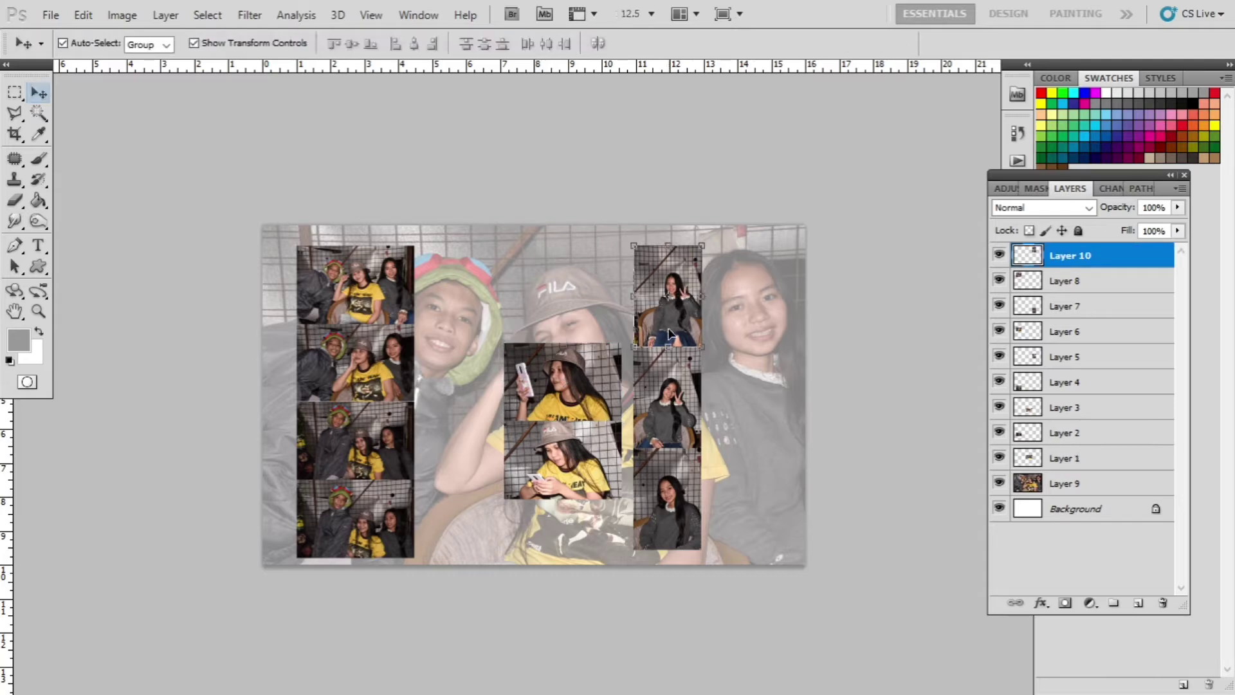
shift+click(687, 440)
shift+click(672, 508)
drag(671, 508, 705, 508)
click(782, 172)
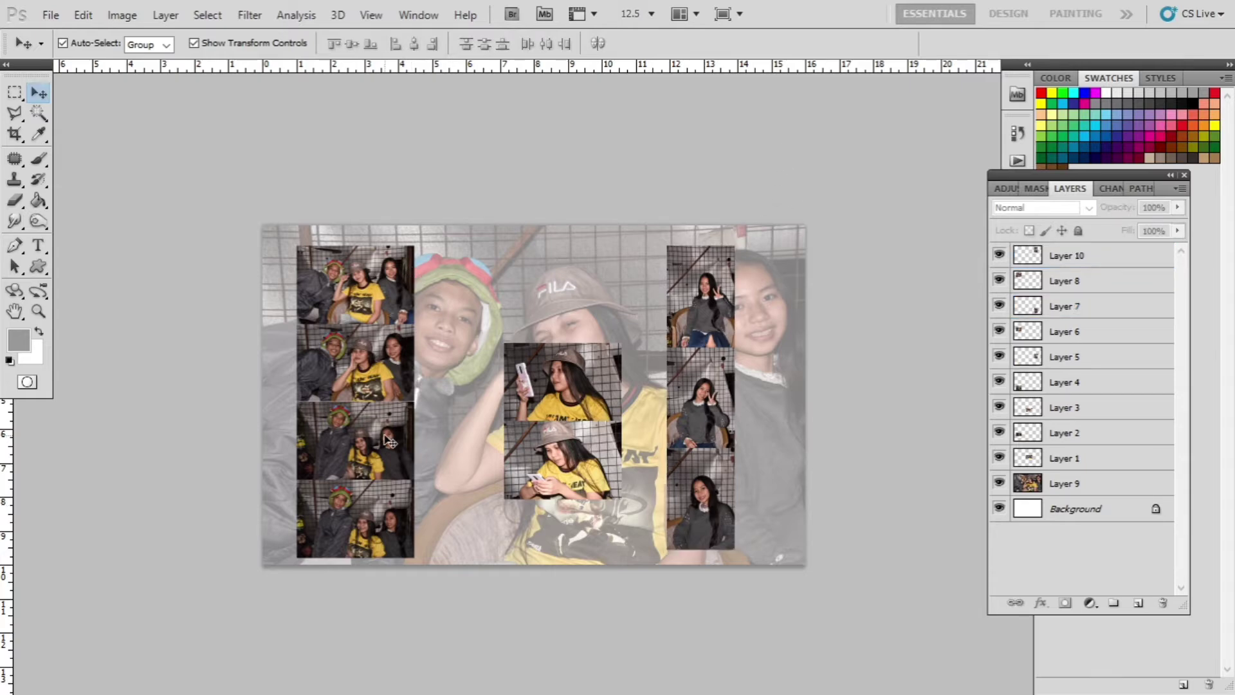
Step: Place the two yellow-shirt phone photos of Layers 1 and 3 side by side in the bottom row, beside the lowest group photo
mouse_move(388, 442)
mouse_down()
mouse_move(519, 342)
mouse_move(512, 283)
mouse_move(403, 447)
mouse_move(378, 453)
mouse_up()
mouse_move(399, 274)
mouse_down()
mouse_move(501, 514)
mouse_move(394, 259)
mouse_move(406, 272)
mouse_up()
drag(577, 368, 486, 505)
drag(598, 471, 627, 529)
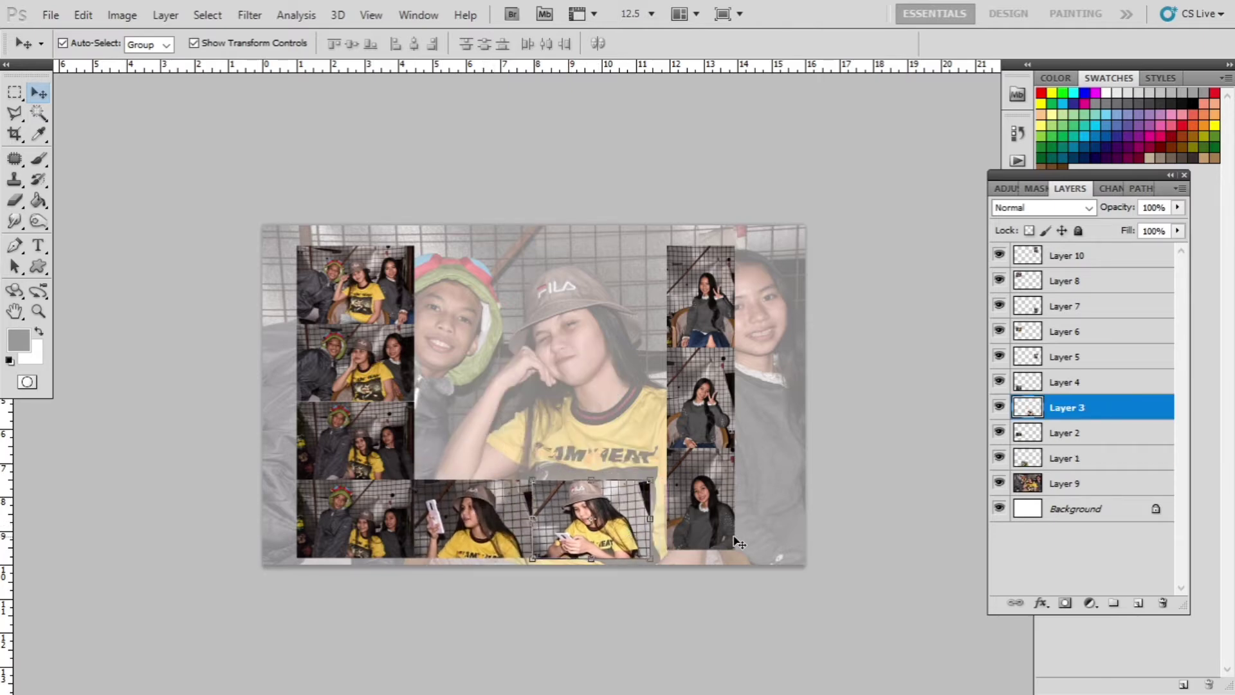
Step: Enlarge the three stacked portraits together to the full height of the spread, with the column adjoining the bottom photo row
click(696, 523)
shift+click(707, 412)
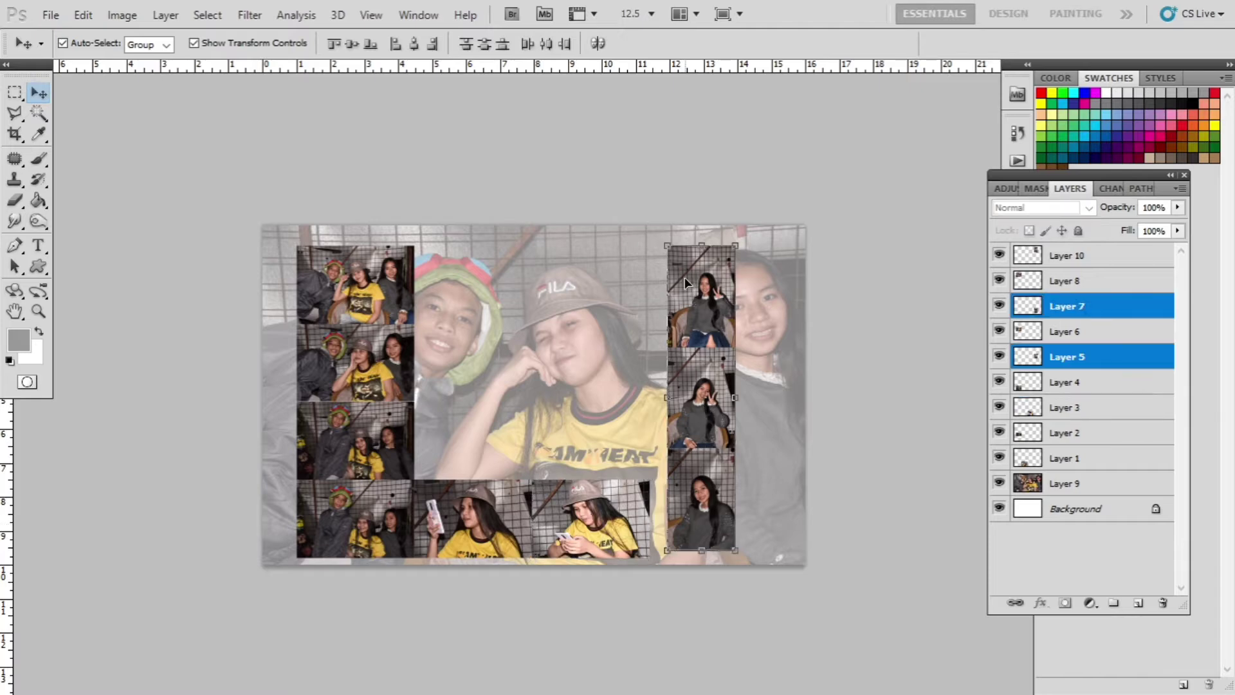
shift+click(684, 277)
drag(733, 548, 748, 575)
key(Return)
key(Return)
click(704, 227)
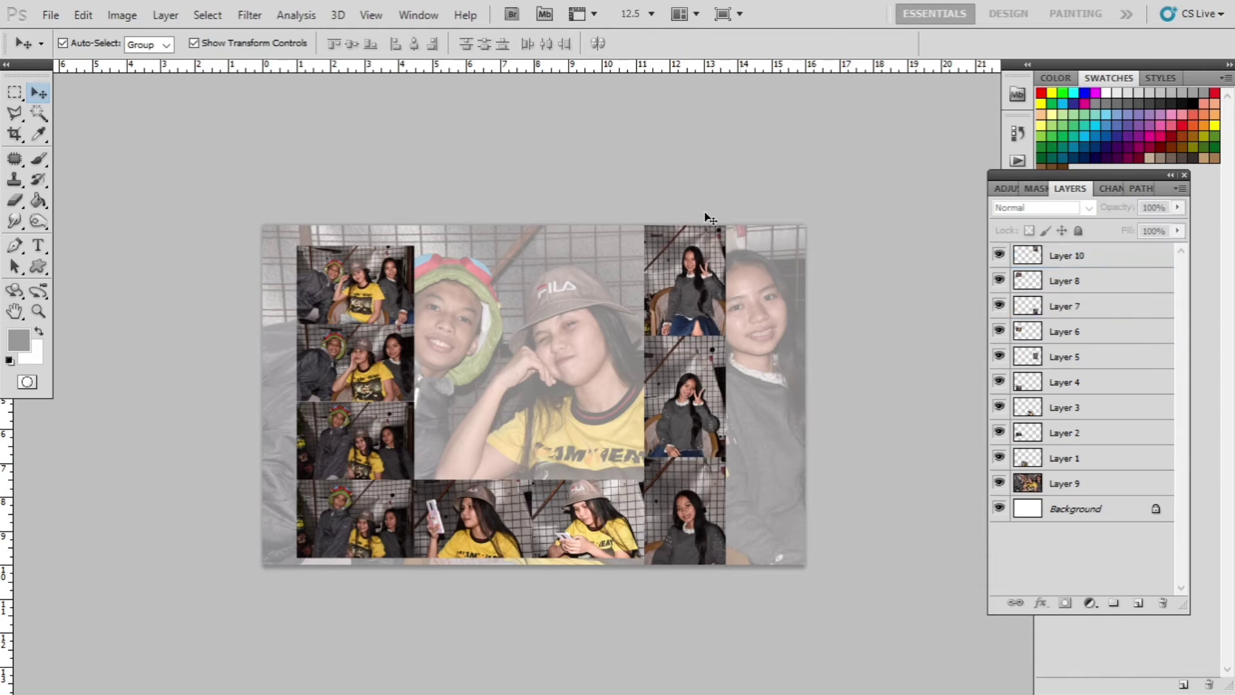
Step: Select the four group photos of Layers 8, 6, 4 and 2, enlarge them together and move their column to the spread's outer edge
click(340, 274)
shift+click(360, 370)
shift+click(357, 444)
shift+click(357, 518)
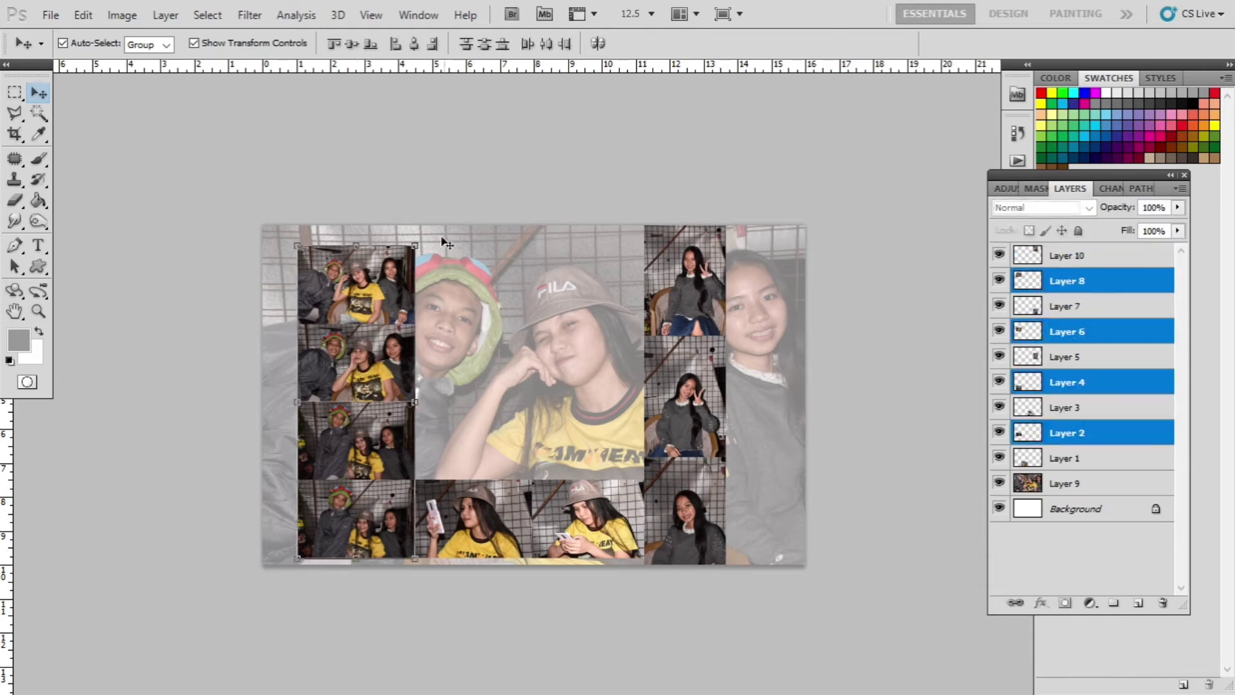
key(ctrl+t)
drag(415, 243, 424, 219)
drag(392, 301, 368, 301)
key(Return)
click(499, 152)
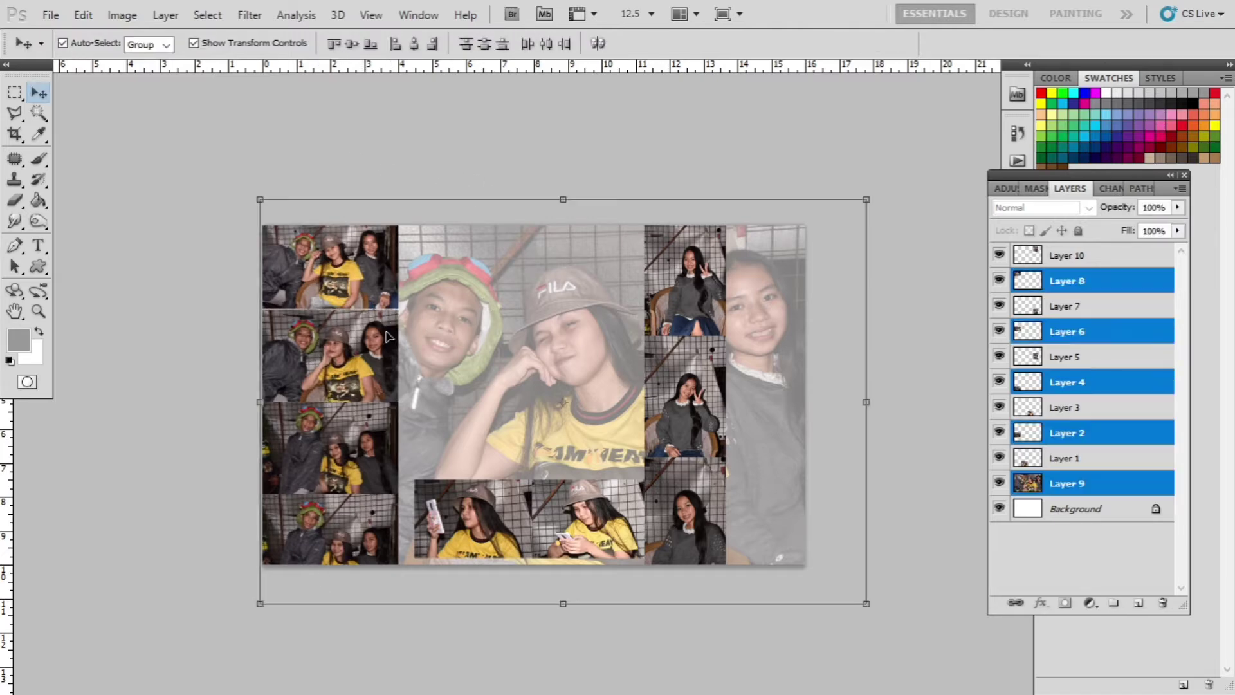
Step: Reselect the four stacked group photos and scale them together to about 95.76%
click(343, 270)
shift+click(347, 363)
shift+click(339, 438)
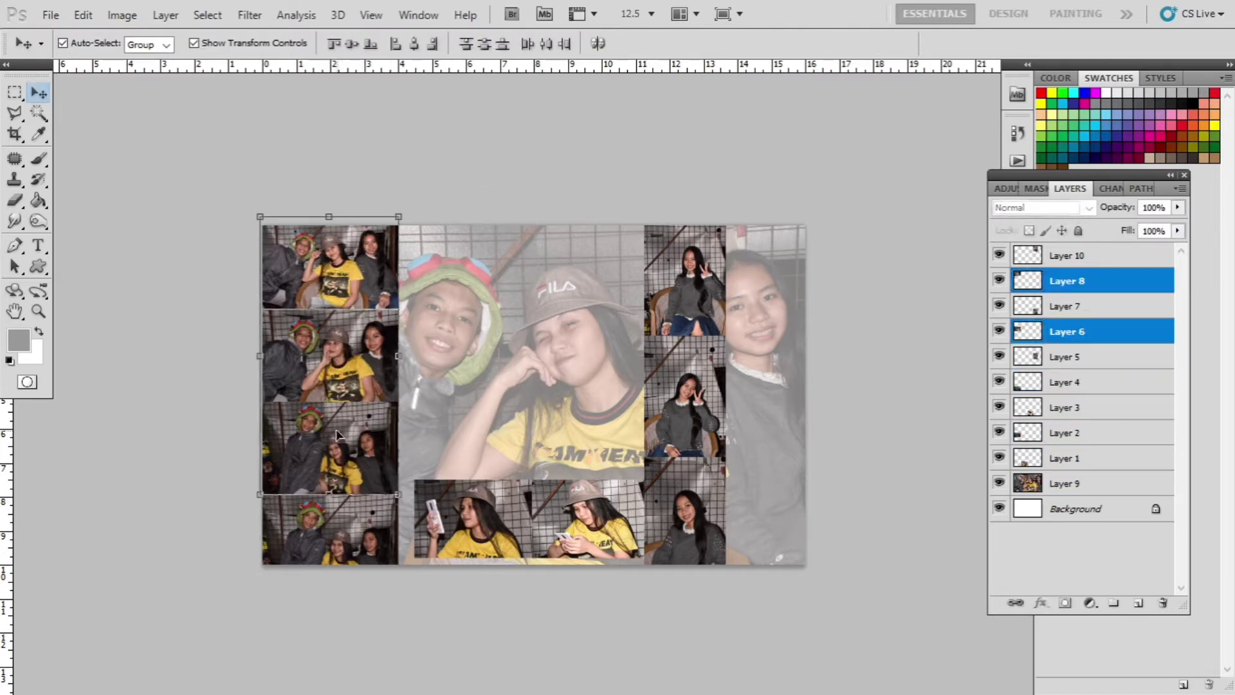
shift+click(346, 545)
drag(390, 585, 403, 564)
Step: Move the group photo column up and scale it to about 92.76% to fit the spread's full height, flush with the outer edge
key(shift+Up)
key(shift+Up)
key(shift+Up)
key(shift+Up)
key(shift+Up)
key(shift+Up)
key(shift+Up)
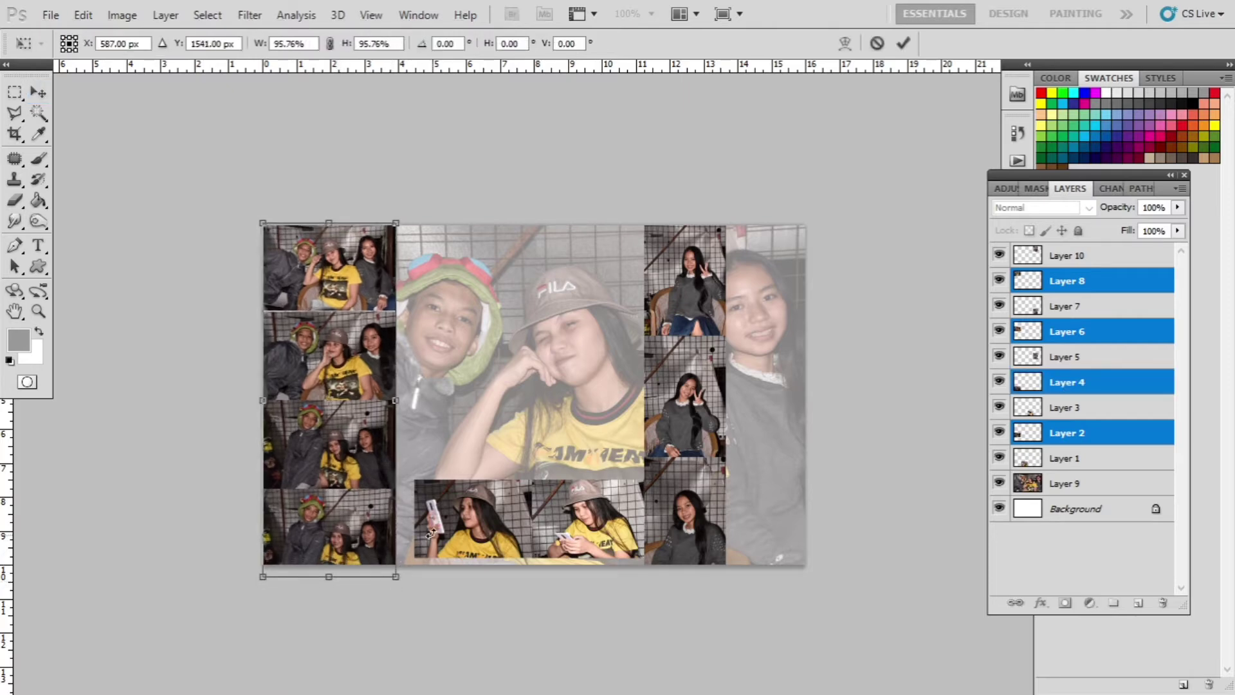
key(Up)
key(Up)
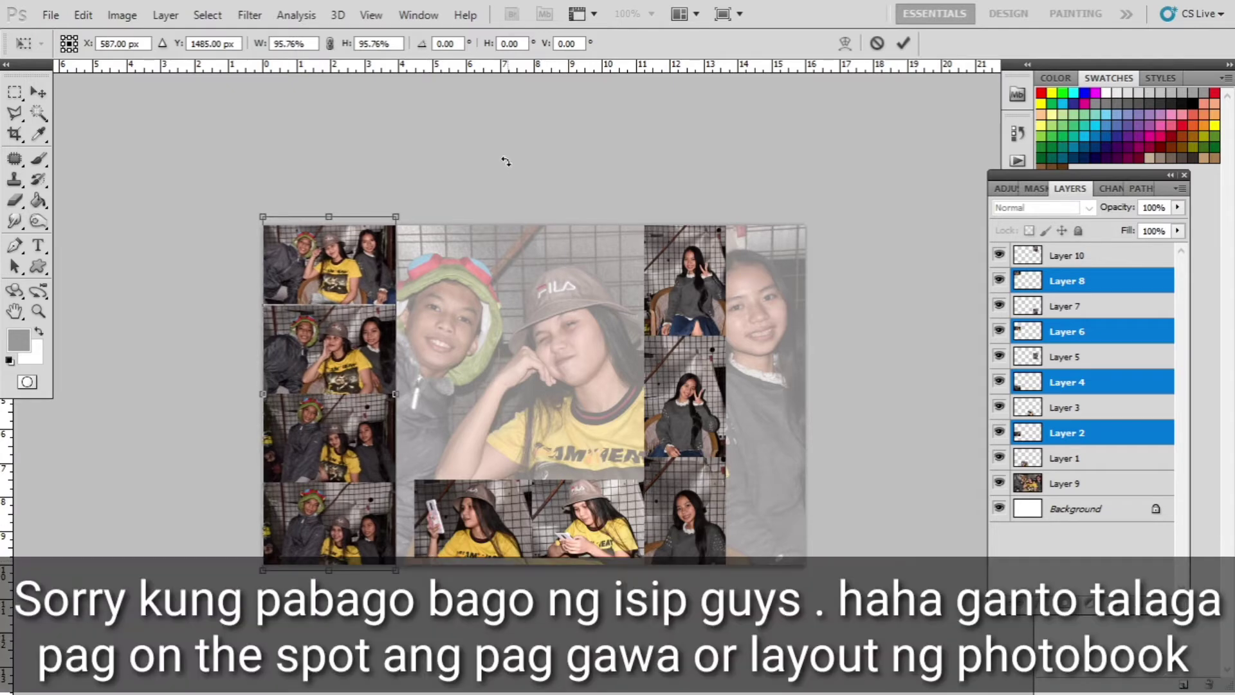
drag(396, 215, 391, 220)
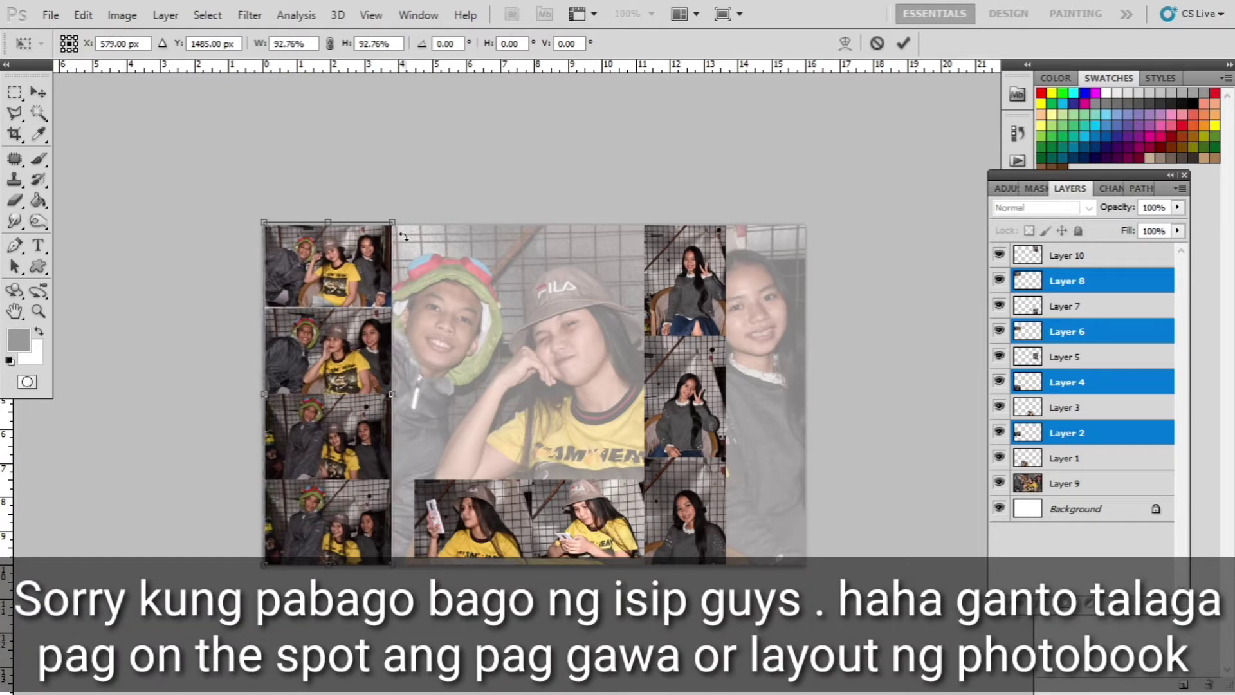
key(Return)
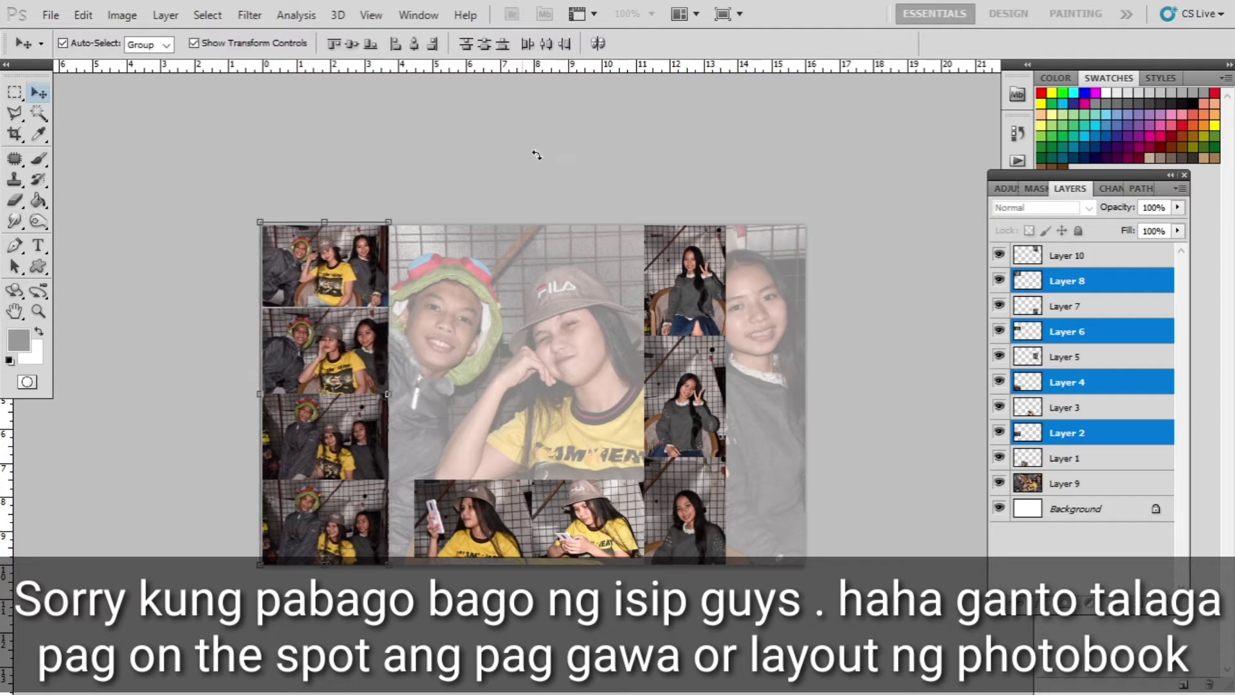
click(694, 220)
scroll(757, 234, right, 2)
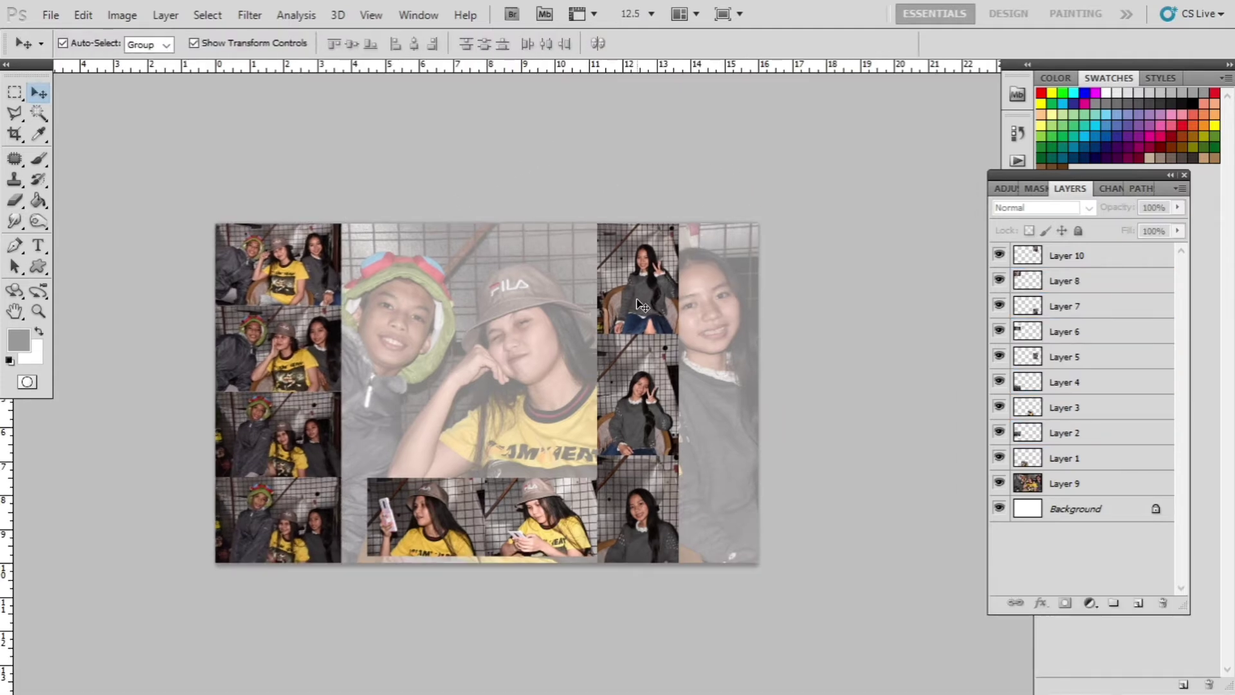
click(662, 285)
shift+click(674, 373)
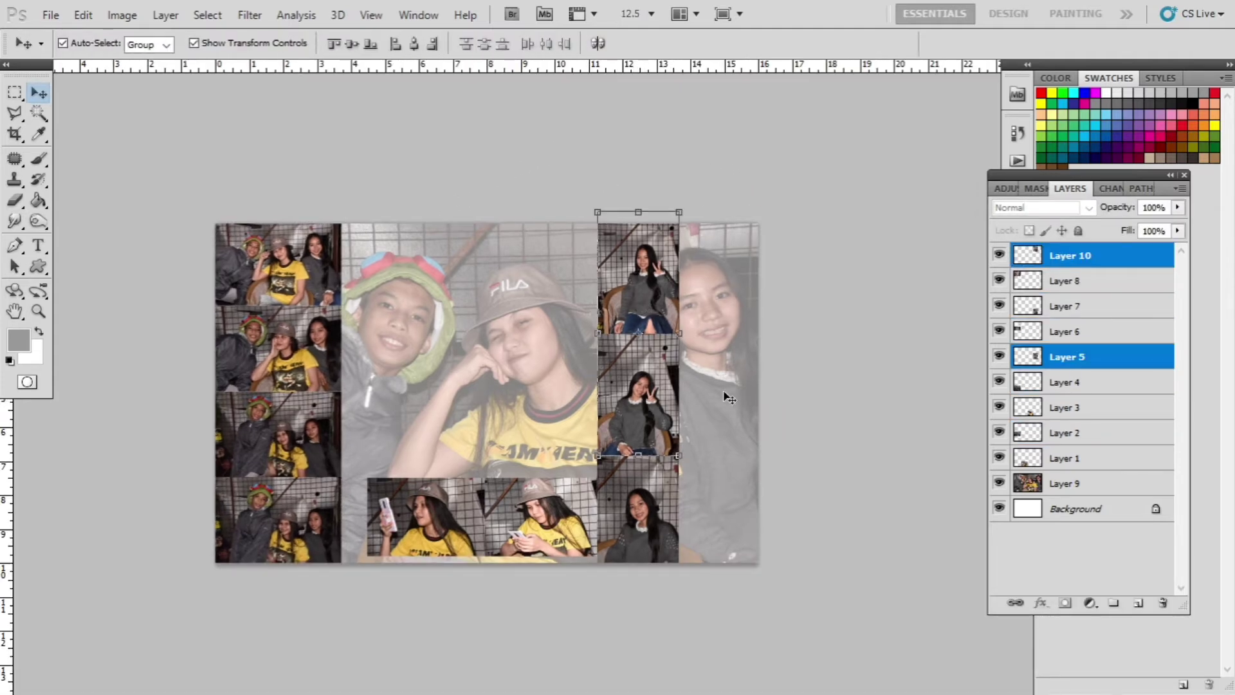
click(833, 228)
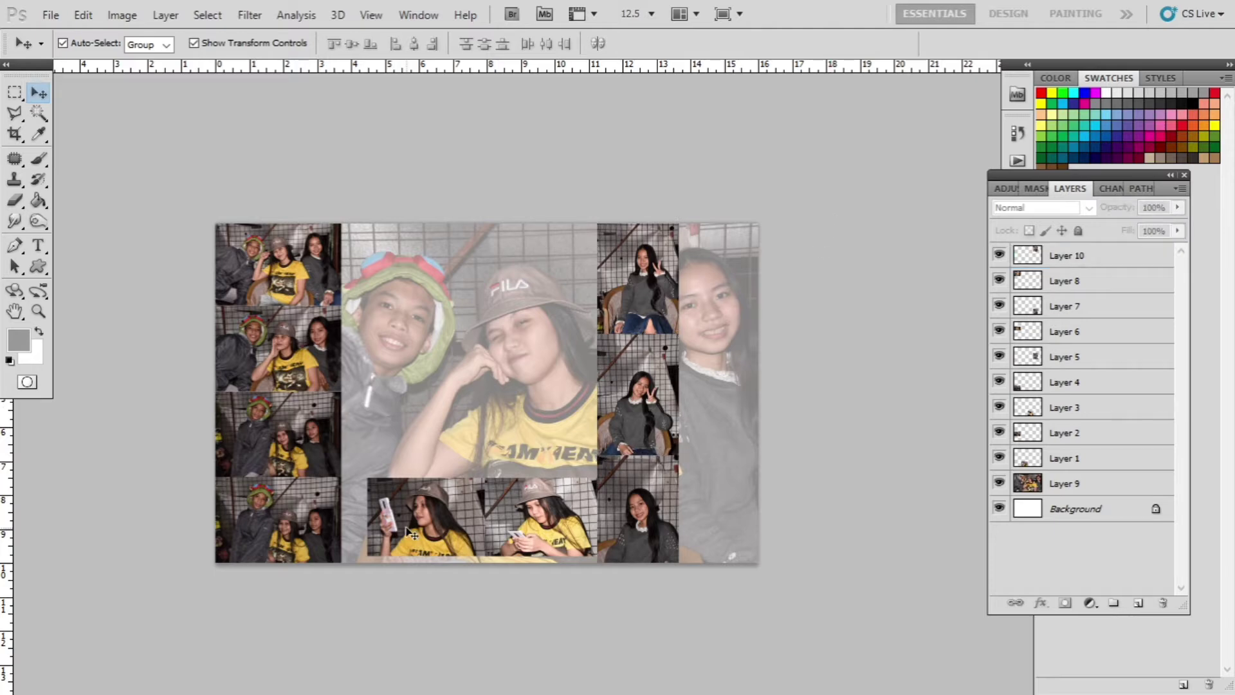
Step: Move the Layer 1 phone photo against the lowest group photo and the Layer 3 photo directly beside it
drag(409, 533, 384, 535)
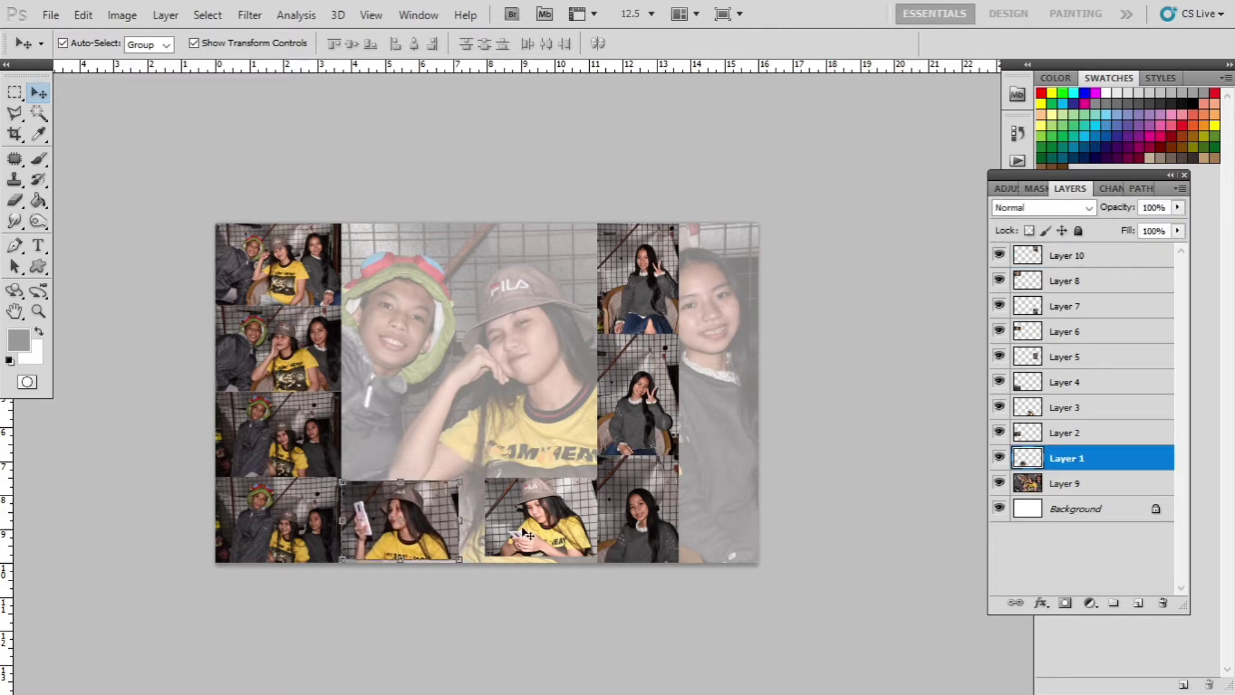
click(525, 532)
drag(549, 534, 476, 520)
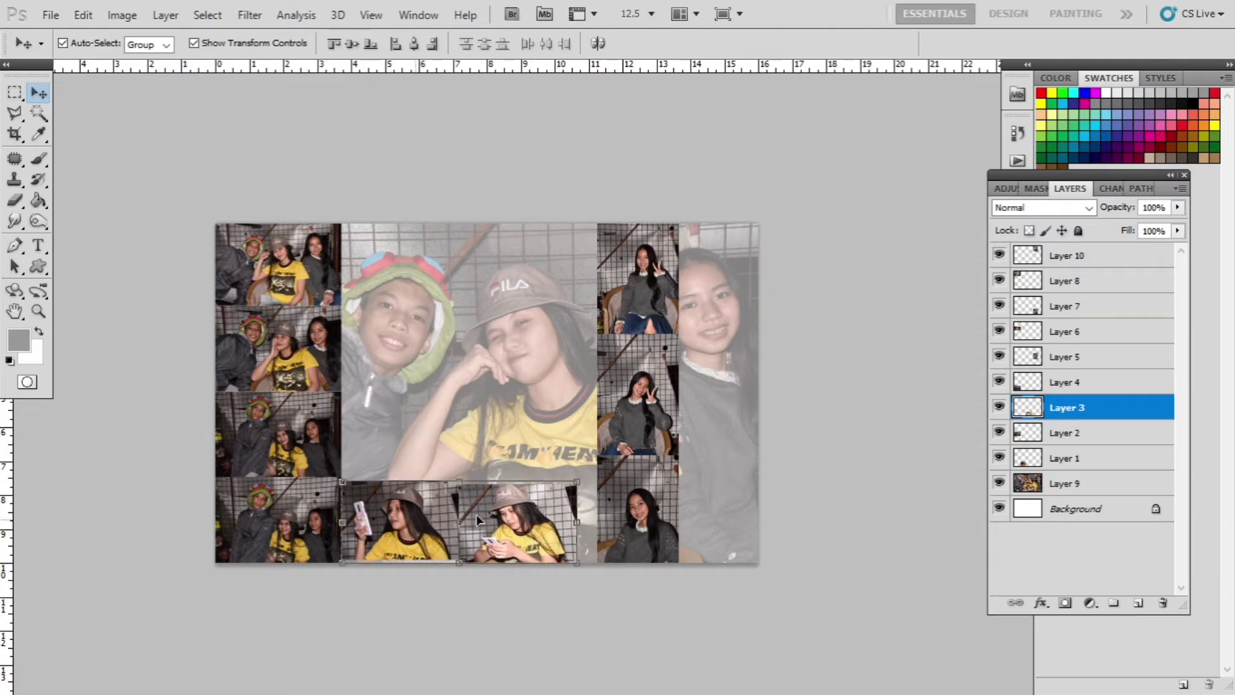
shift+click(418, 521)
click(769, 414)
Step: Lower the Layer 1 photo slightly so it meets the spread's bottom edge and lines up with the Layer 3 photo
key(ctrl+plus)
key(ctrl+plus)
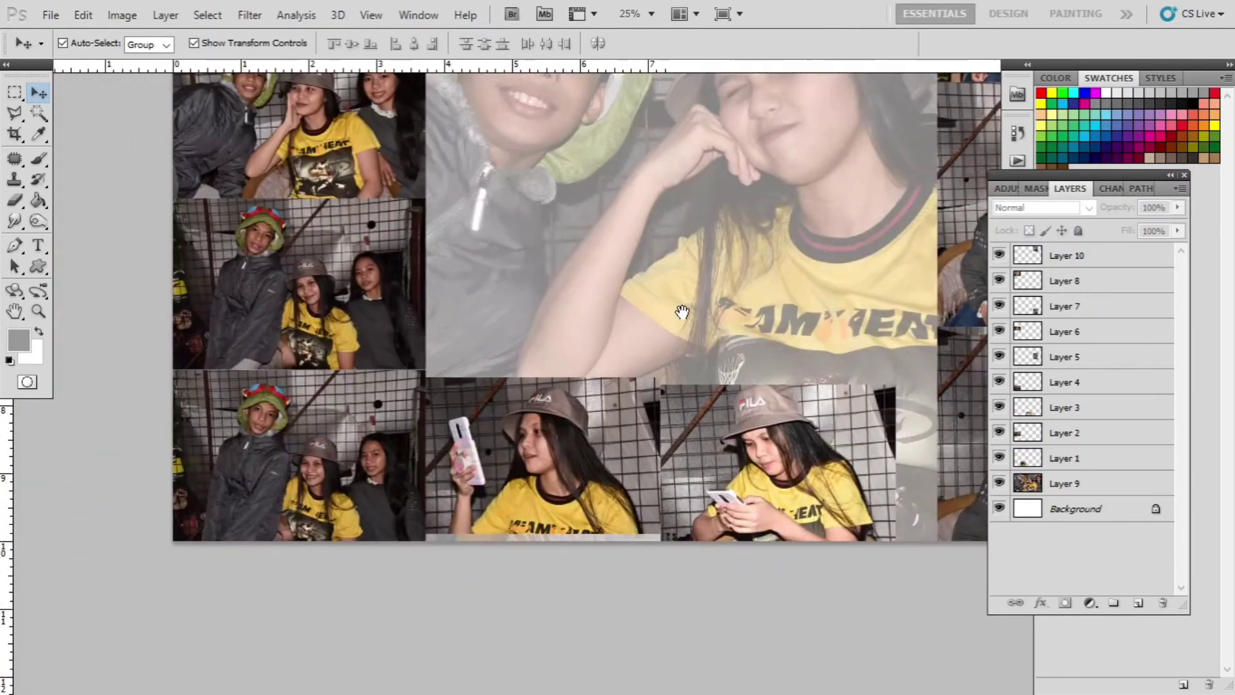
drag(608, 441, 599, 436)
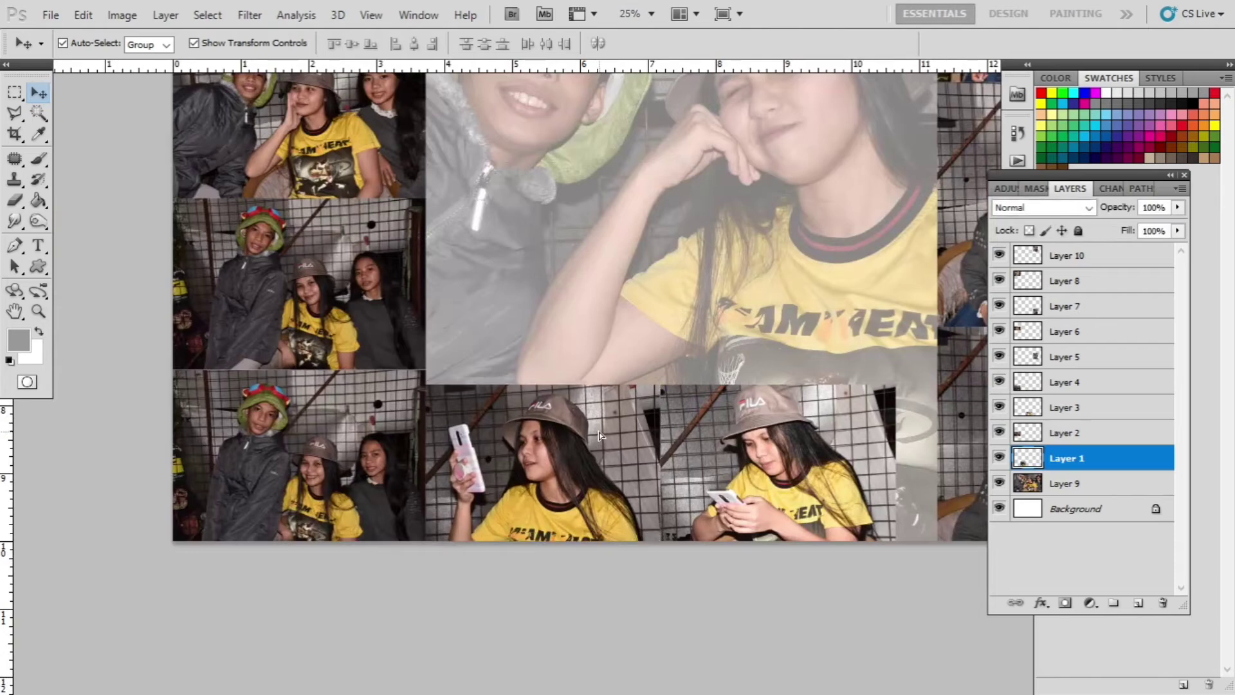
Step: Scale the Layer 1 and Layer 3 photos together to about 108.19% and position them between the group photo and portrait columns
shift+click(891, 400)
drag(783, 410, 780, 395)
key(ctrl+t)
drag(903, 366, 942, 361)
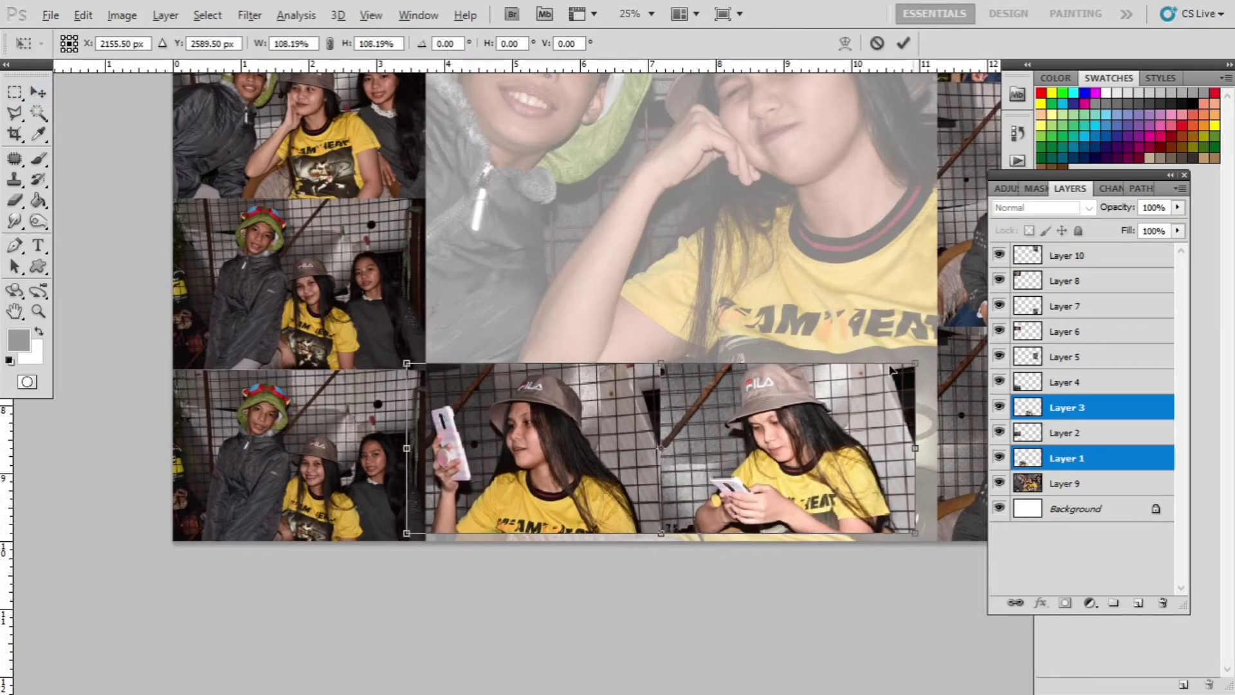
key(Return)
mouse_move(764, 429)
mouse_down()
mouse_move(819, 429)
mouse_move(778, 431)
mouse_up()
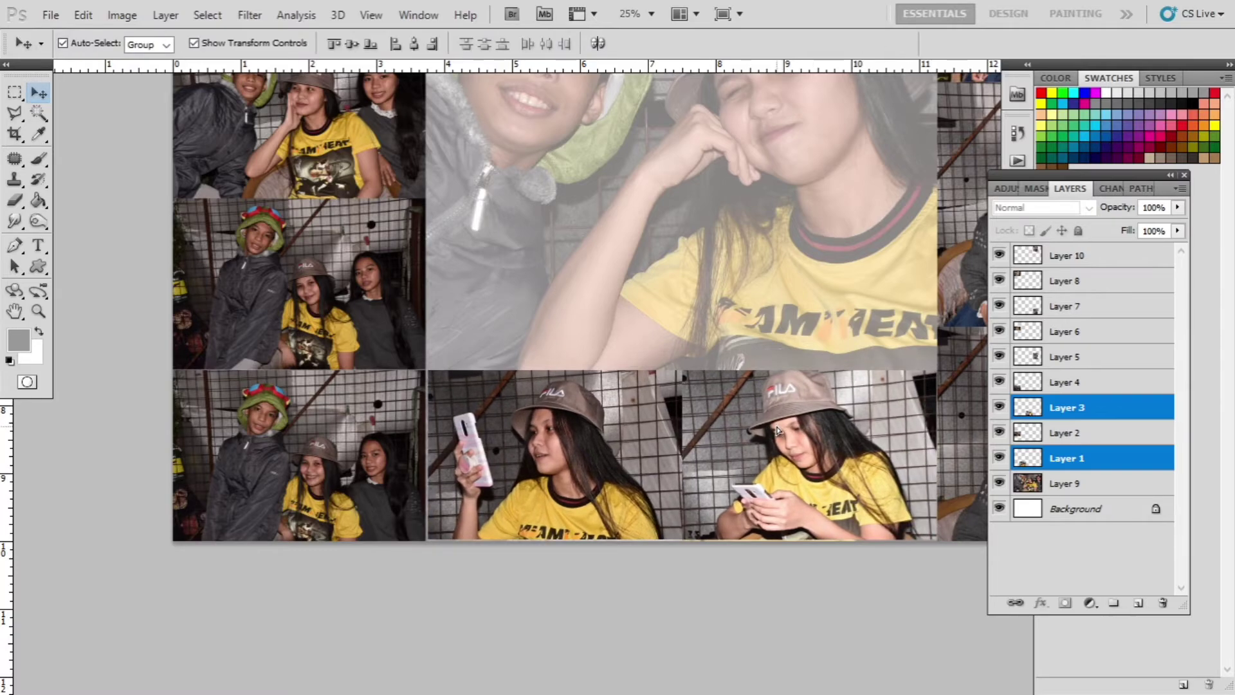
Step: Align the two phone photos with the bottom edge and enlarge them slightly to close the gaps between both columns
scroll(740, 430, right, 3)
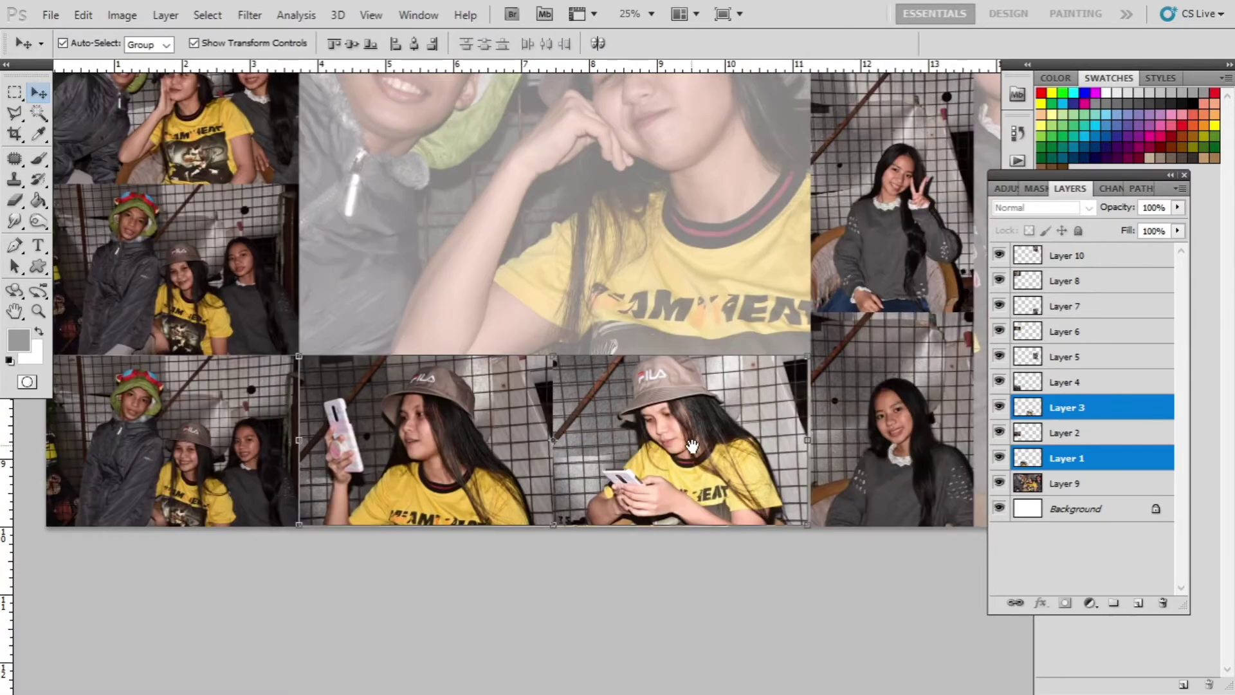
drag(700, 430, 700, 433)
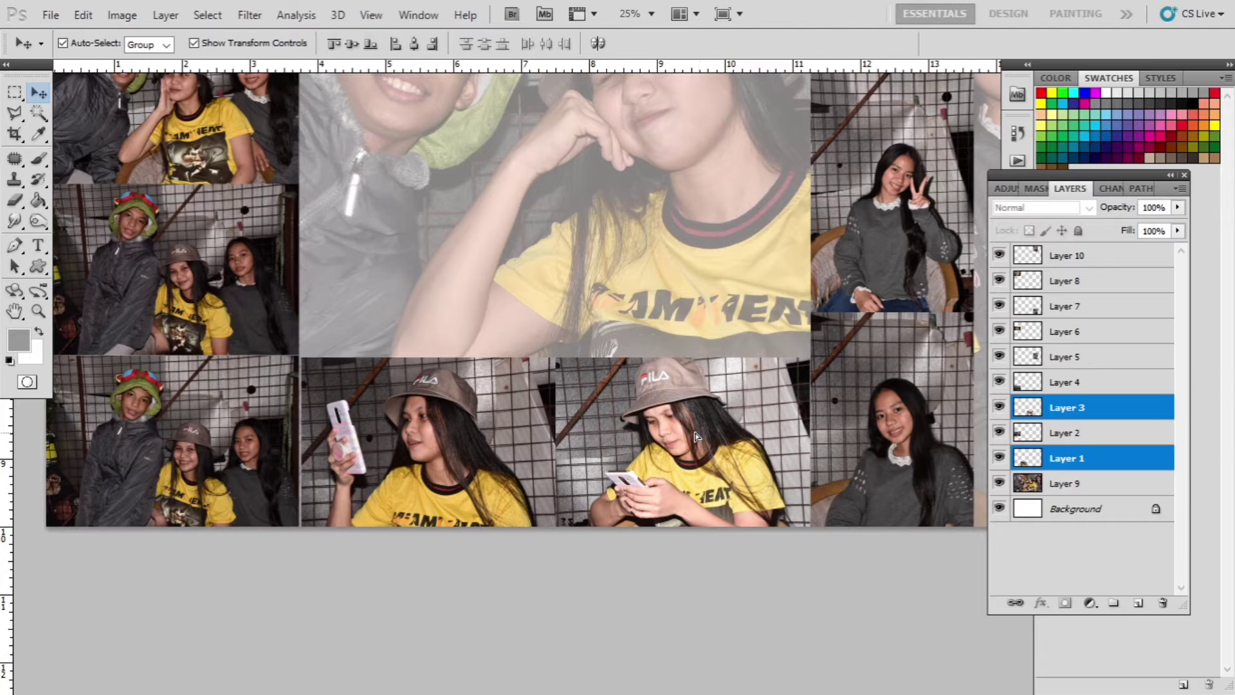
drag(814, 358, 811, 349)
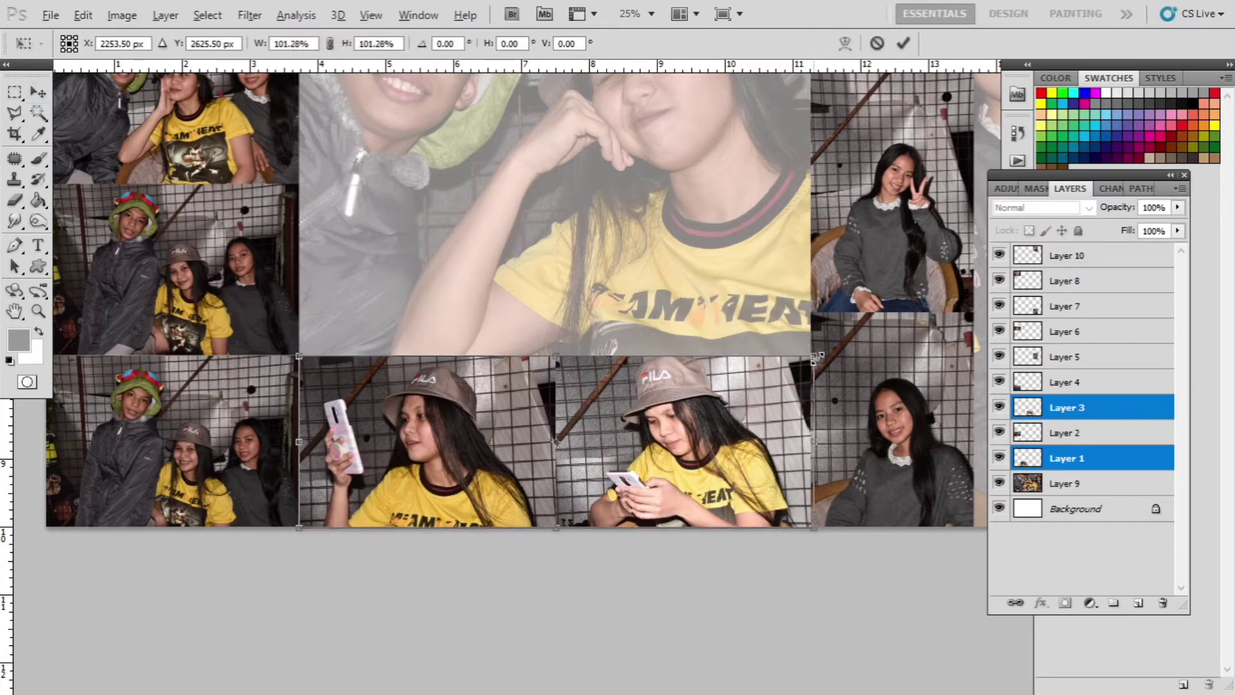
double_click(675, 399)
drag(676, 399, 660, 404)
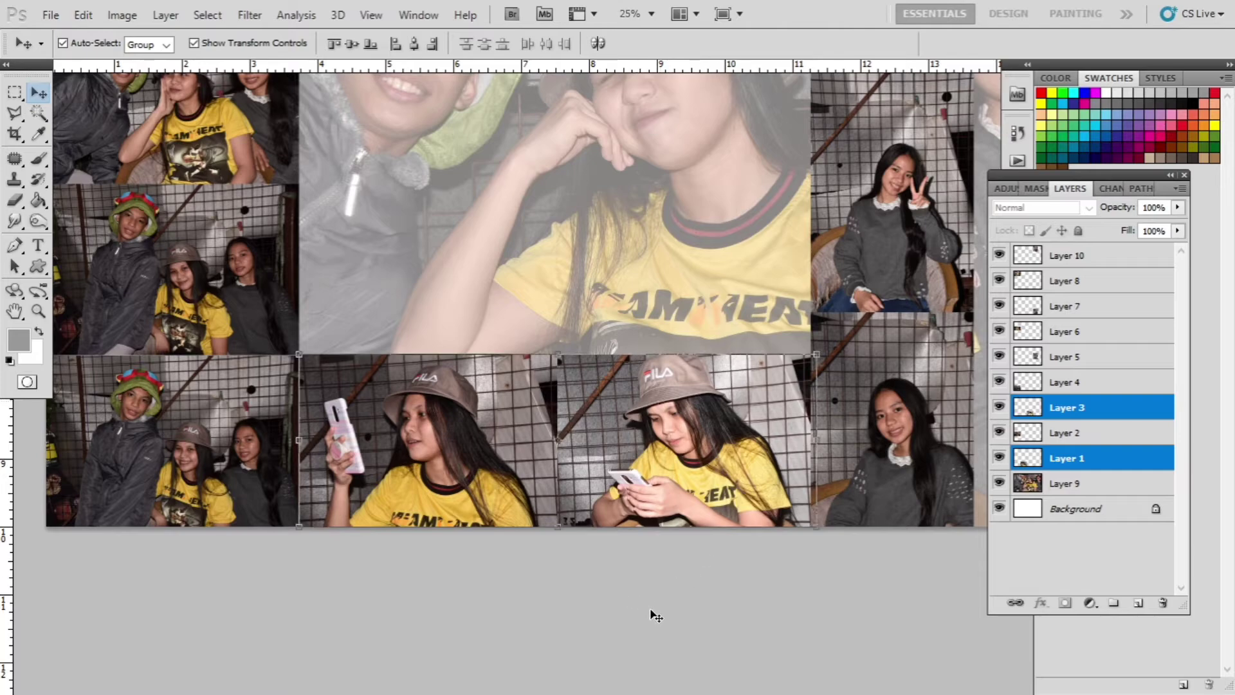
click(689, 617)
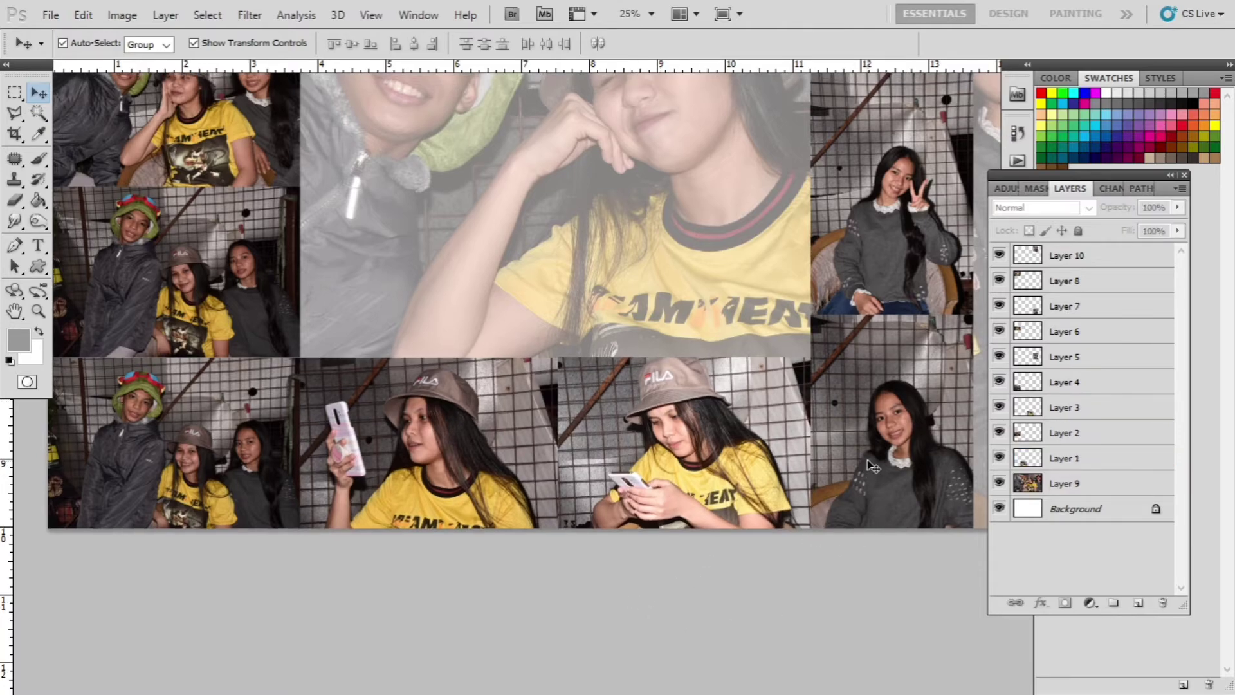
scroll(873, 466, down, 2)
scroll(868, 455, up, 1)
drag(882, 455, 759, 436)
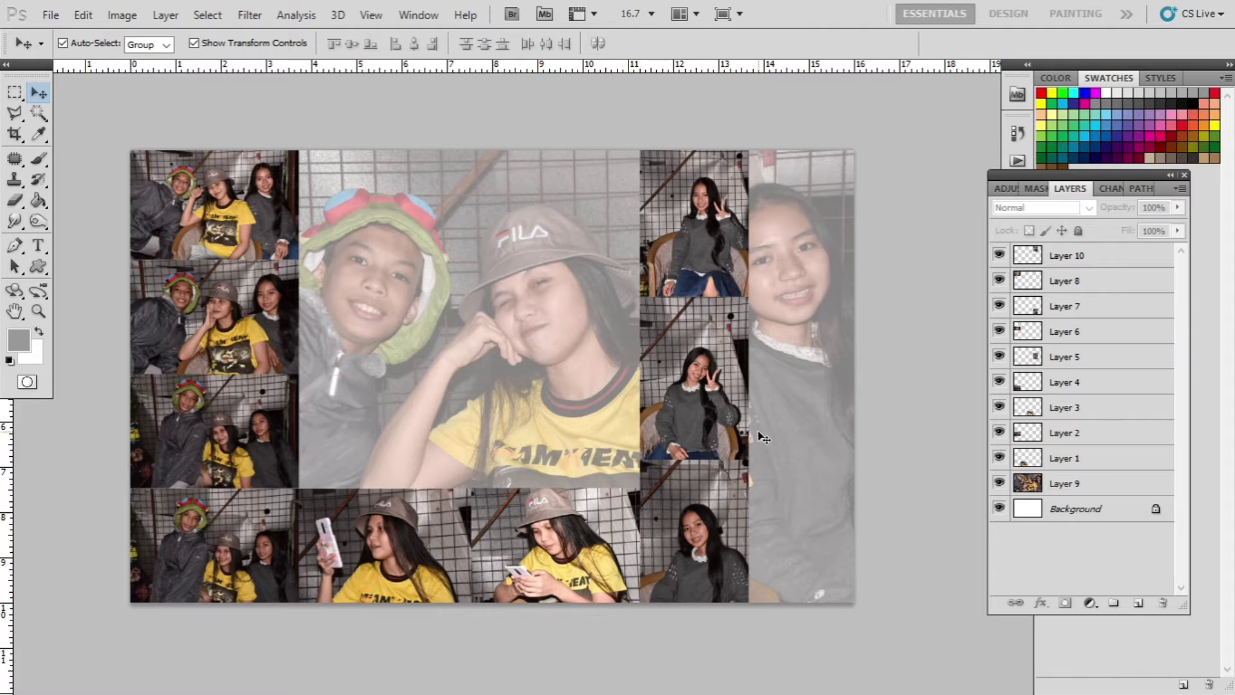
drag(589, 298, 626, 281)
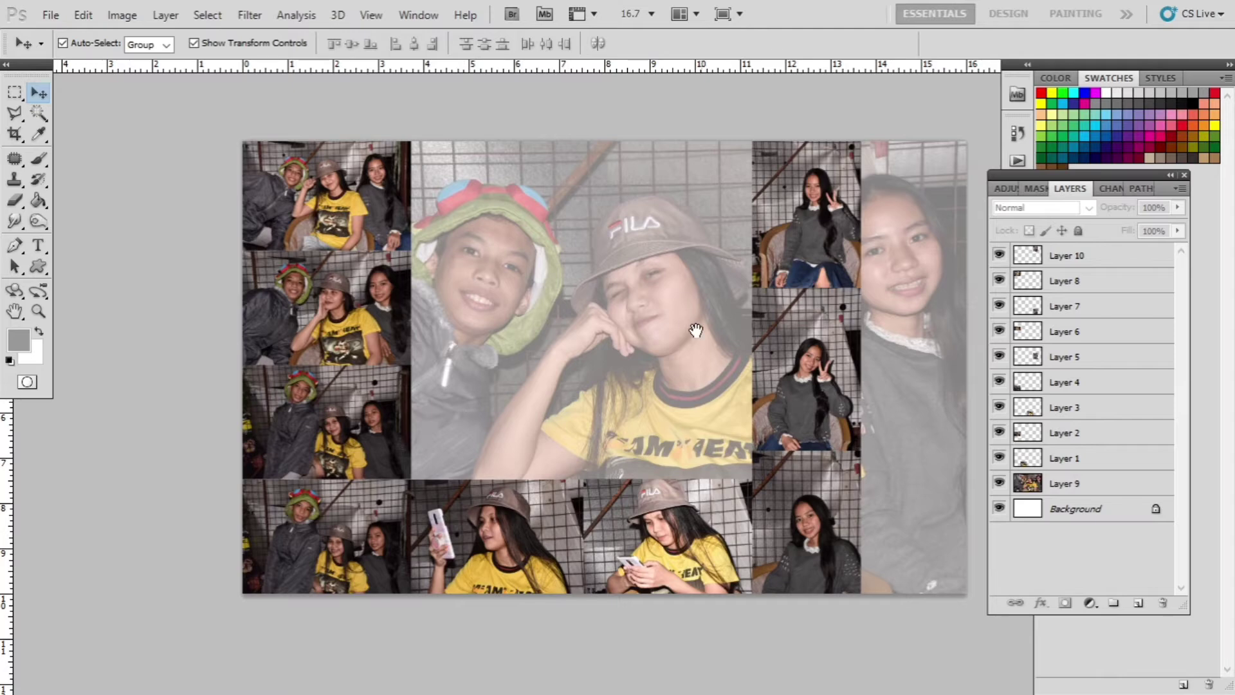
drag(695, 330, 617, 323)
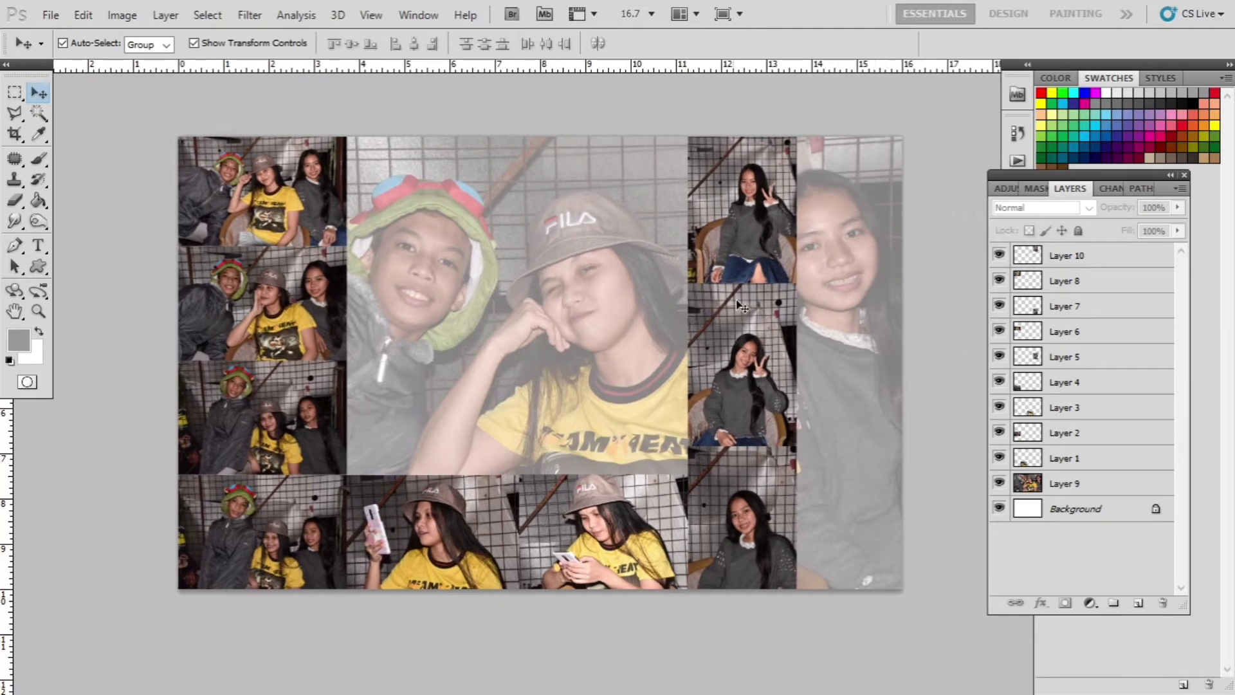
click(778, 233)
shift+click(762, 431)
shift+click(758, 508)
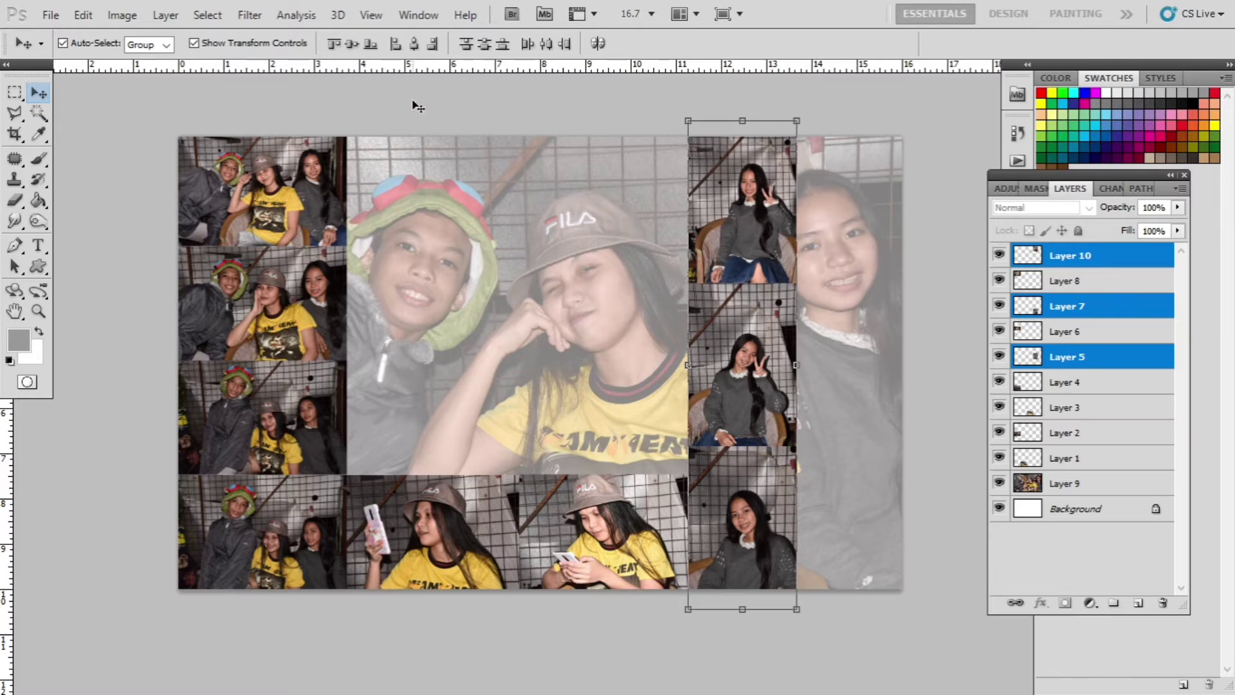
Step: Add a Stroke effect to the uppermost group photo, Layer 8, with white (ffffff) as its color
key(alt+bracketleft)
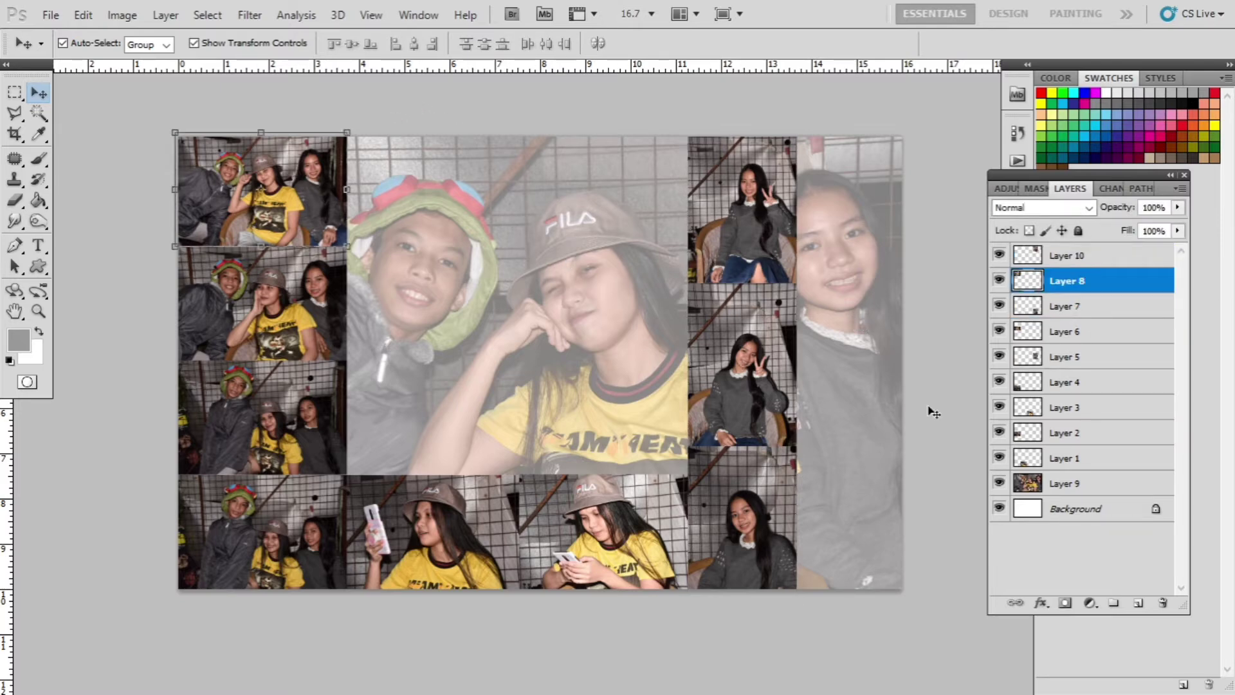
click(1039, 602)
click(1085, 594)
click(994, 321)
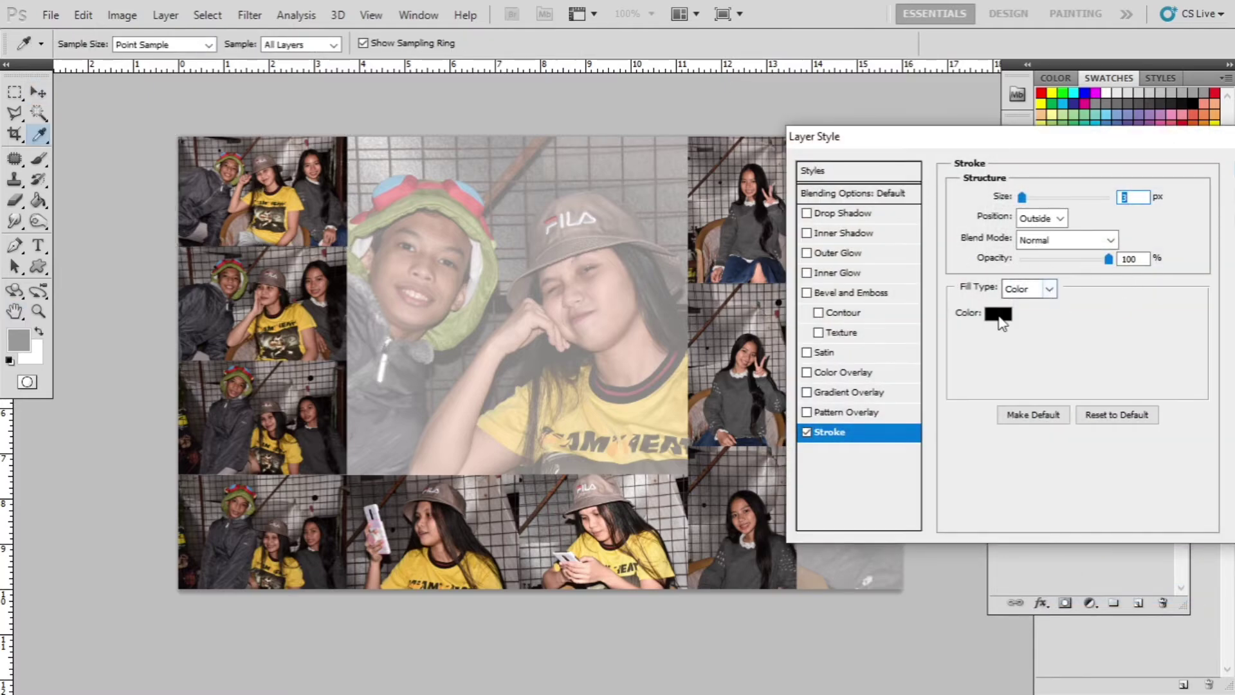
click(750, 148)
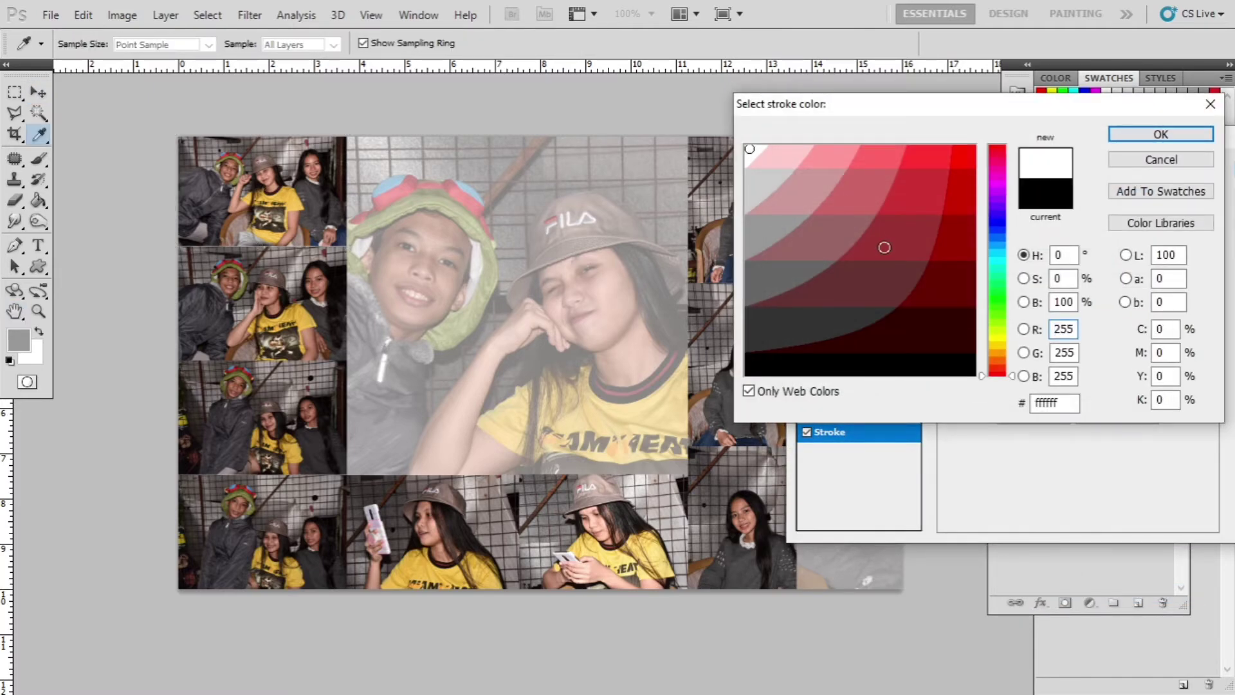
key(Return)
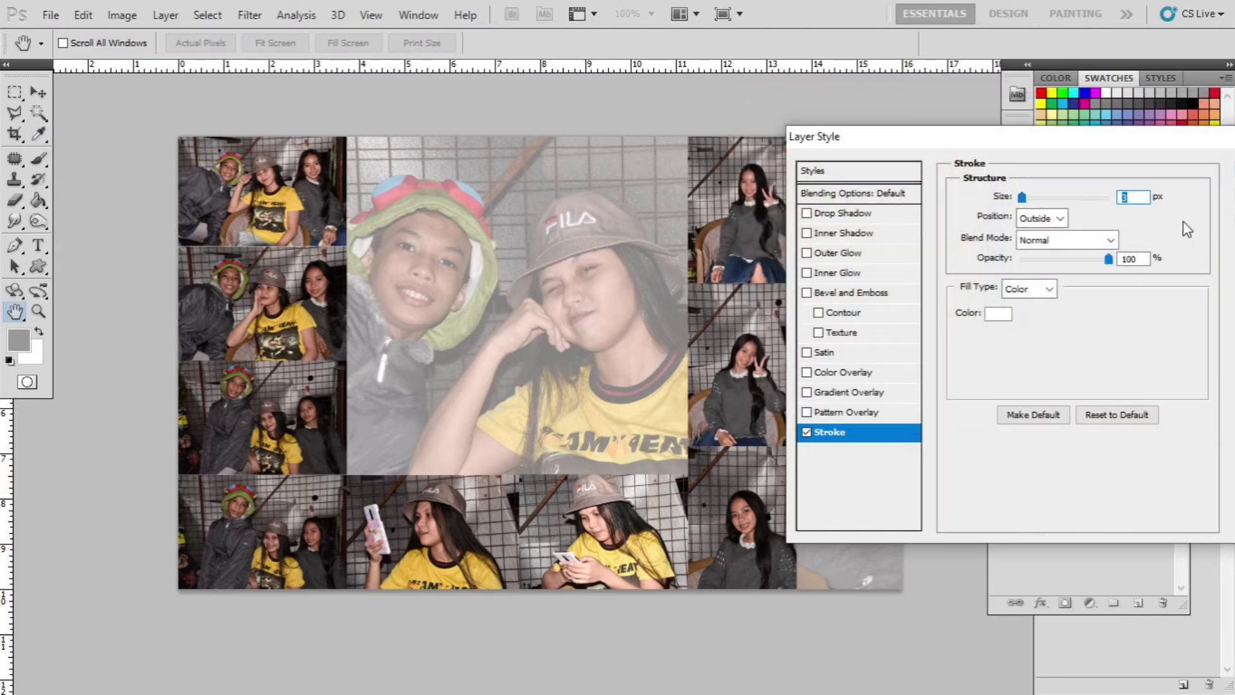
Step: Set the Layer 8 stroke size to 20 px and apply the layer style
text(10)
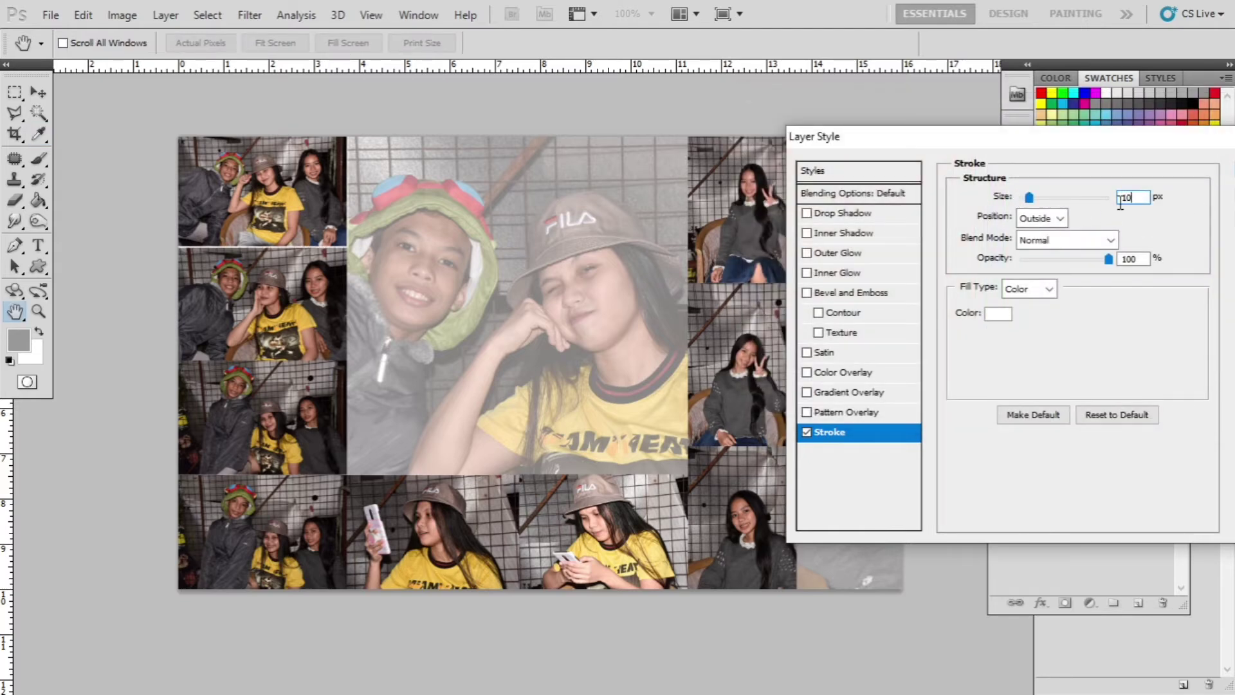
key(BackSpace)
key(BackSpace)
text(20)
key(Return)
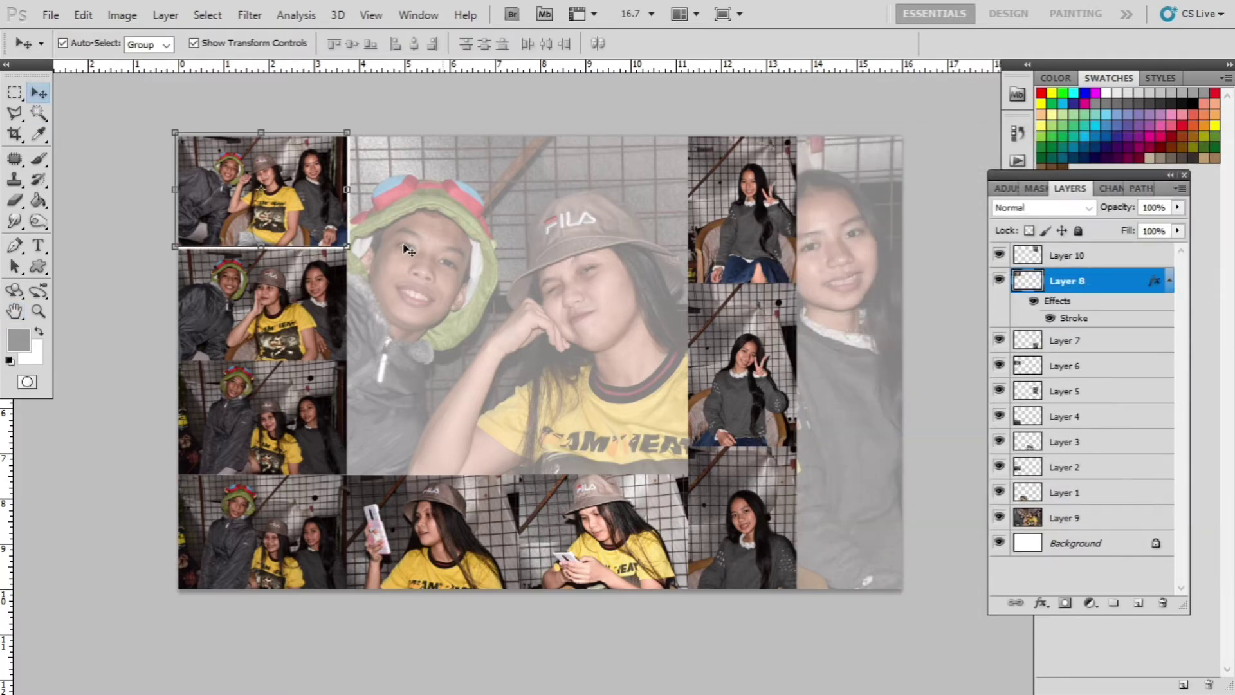
Step: Copy the layer style of Layer 8 and paste it onto the photos of Layers 6, 4, 3, 2 and 1
right_click(1066, 287)
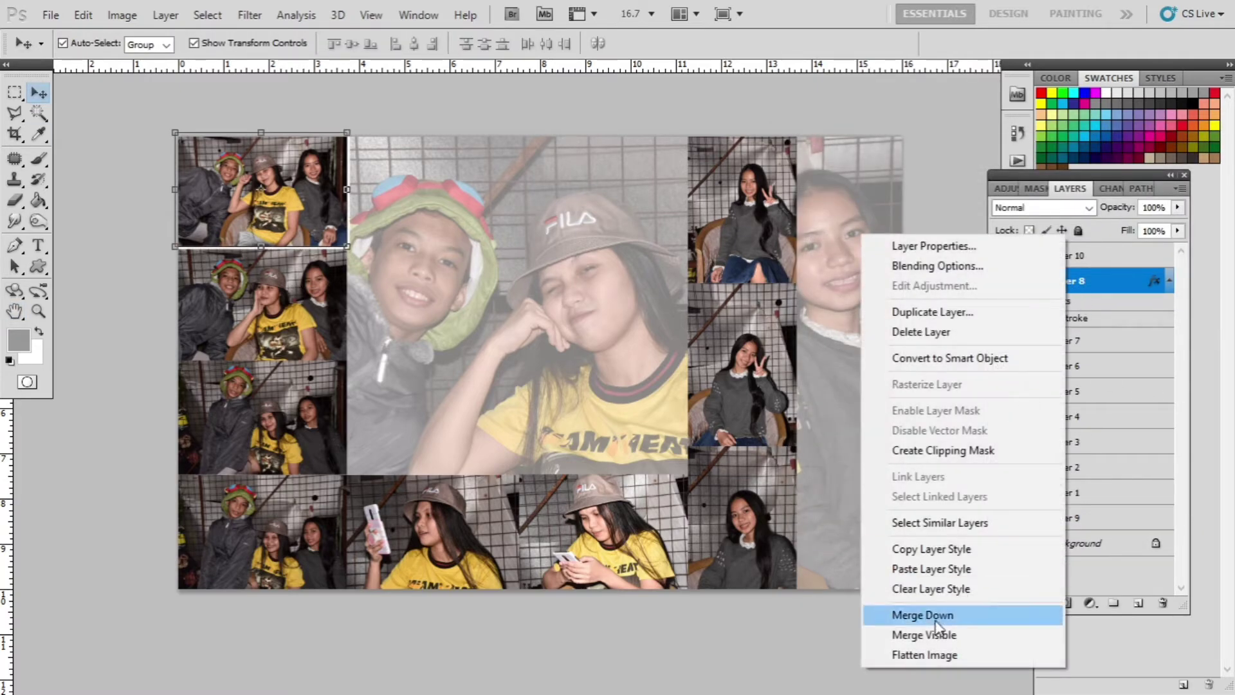
click(908, 547)
click(315, 286)
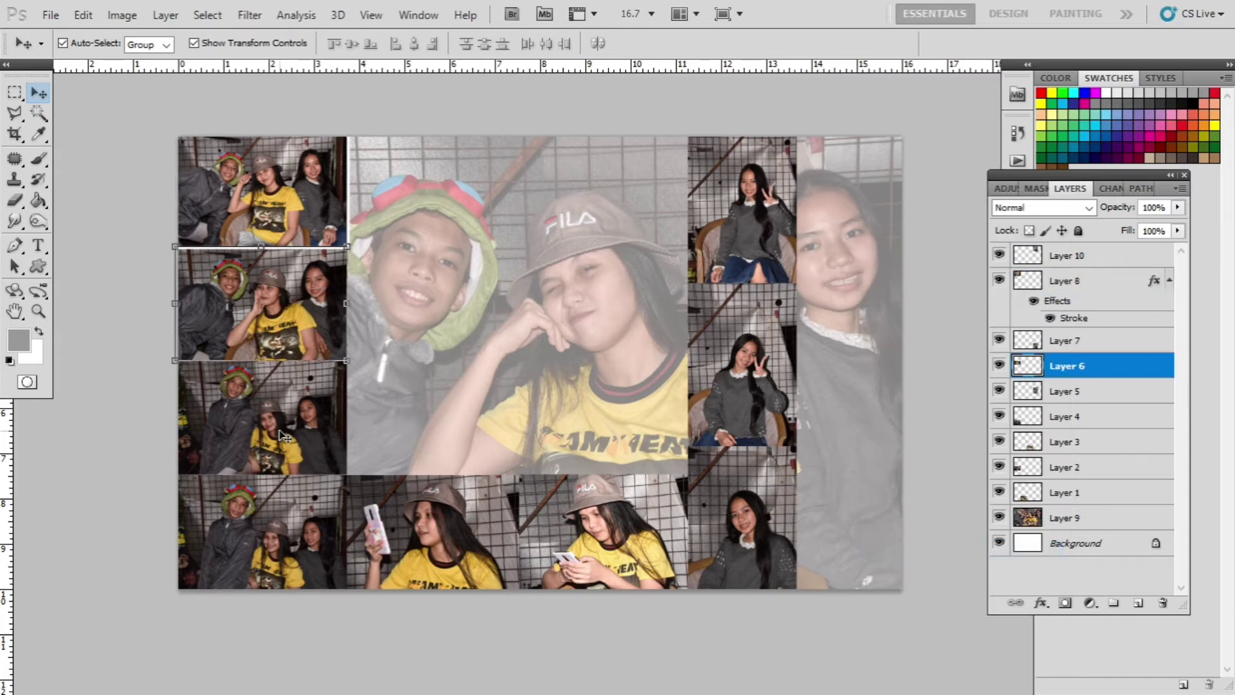
shift+click(287, 436)
shift+click(264, 515)
shift+click(462, 536)
shift+click(611, 540)
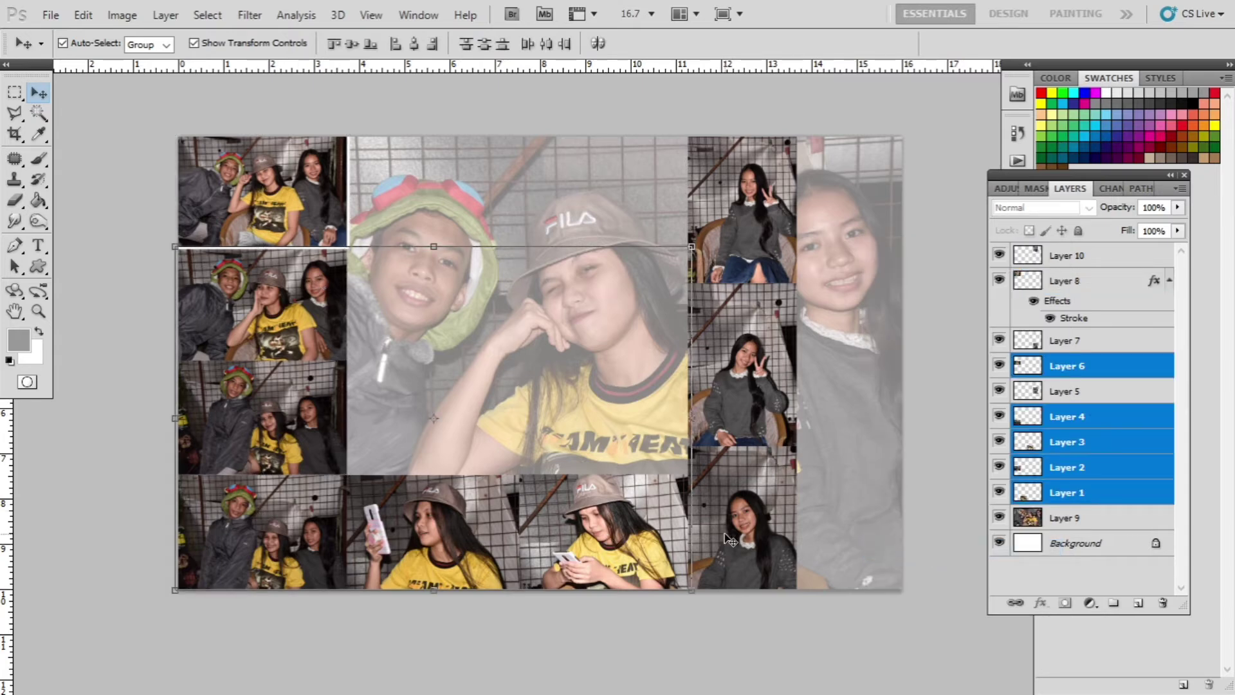
right_click(1046, 429)
click(948, 566)
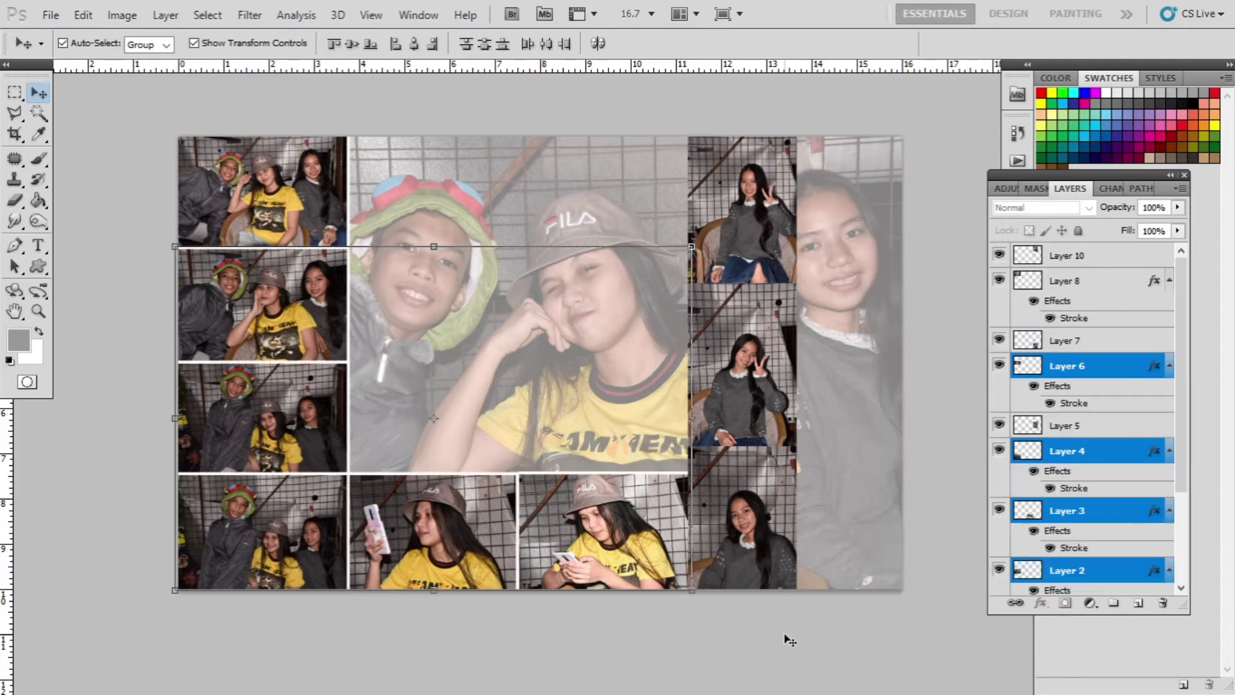
click(790, 640)
click(713, 213)
shift+click(730, 360)
key(ctrl+t)
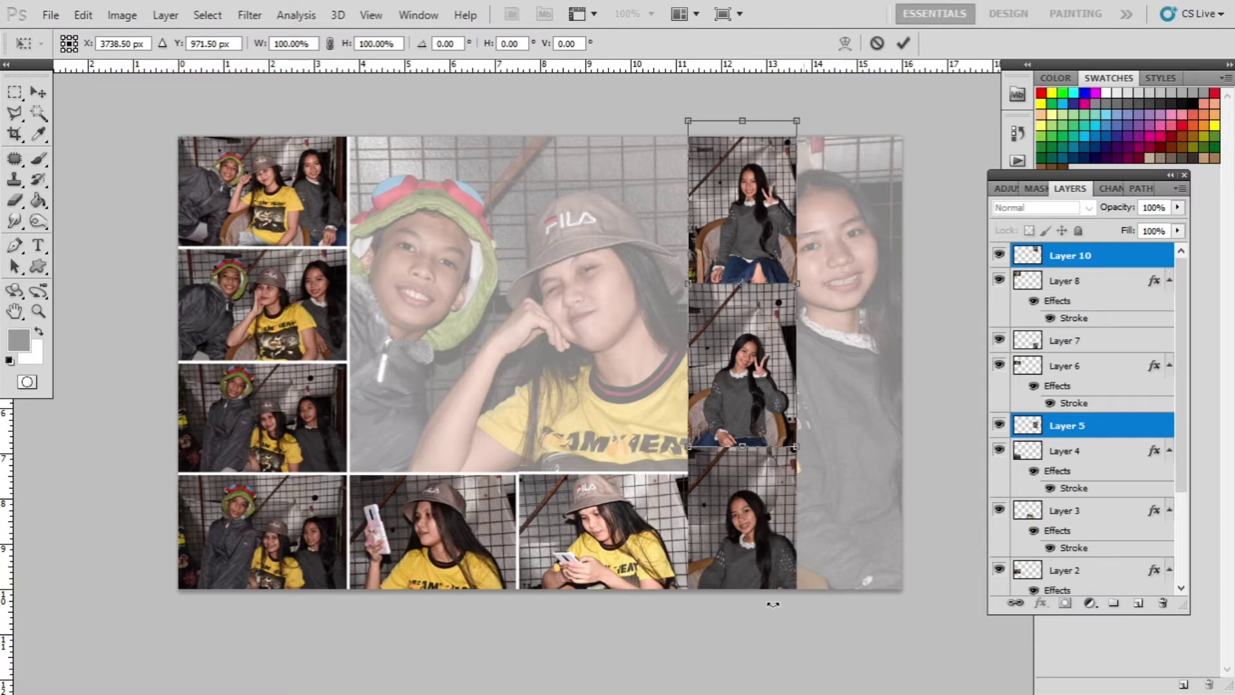
key(Return)
Step: Paste the copied white stroke style onto the three photos of the narrow column, Layers 10, 7 and 5
click(740, 518)
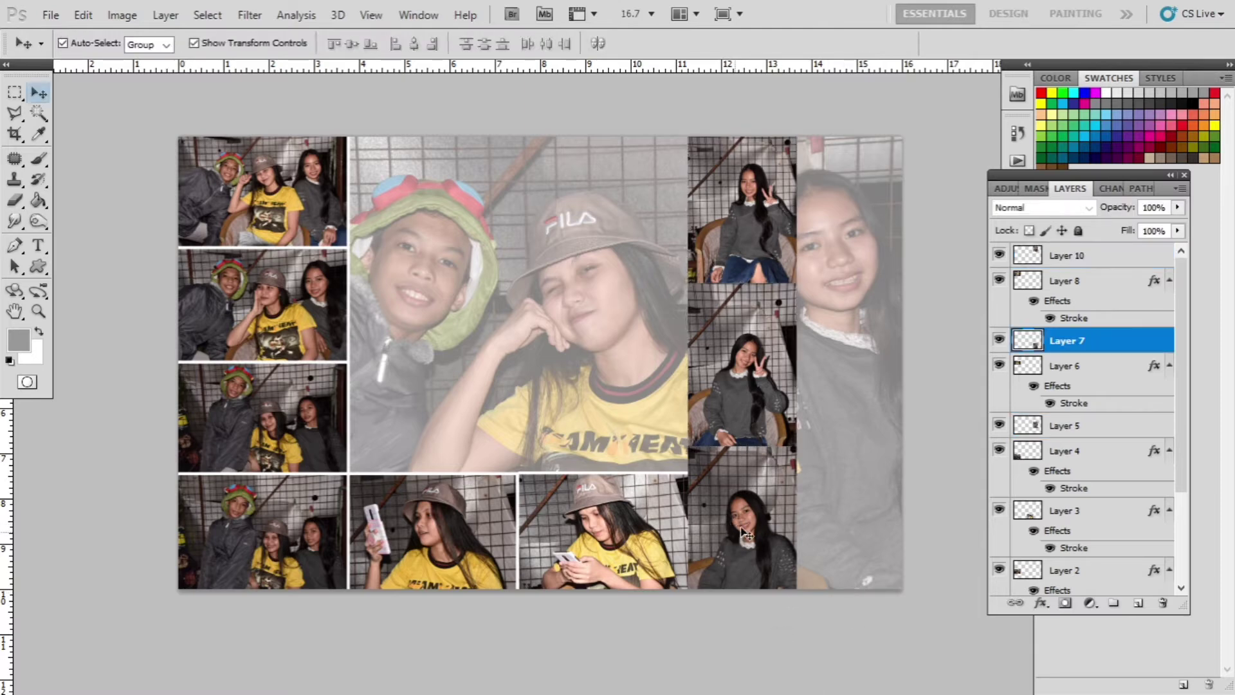
shift+click(740, 360)
shift+click(760, 222)
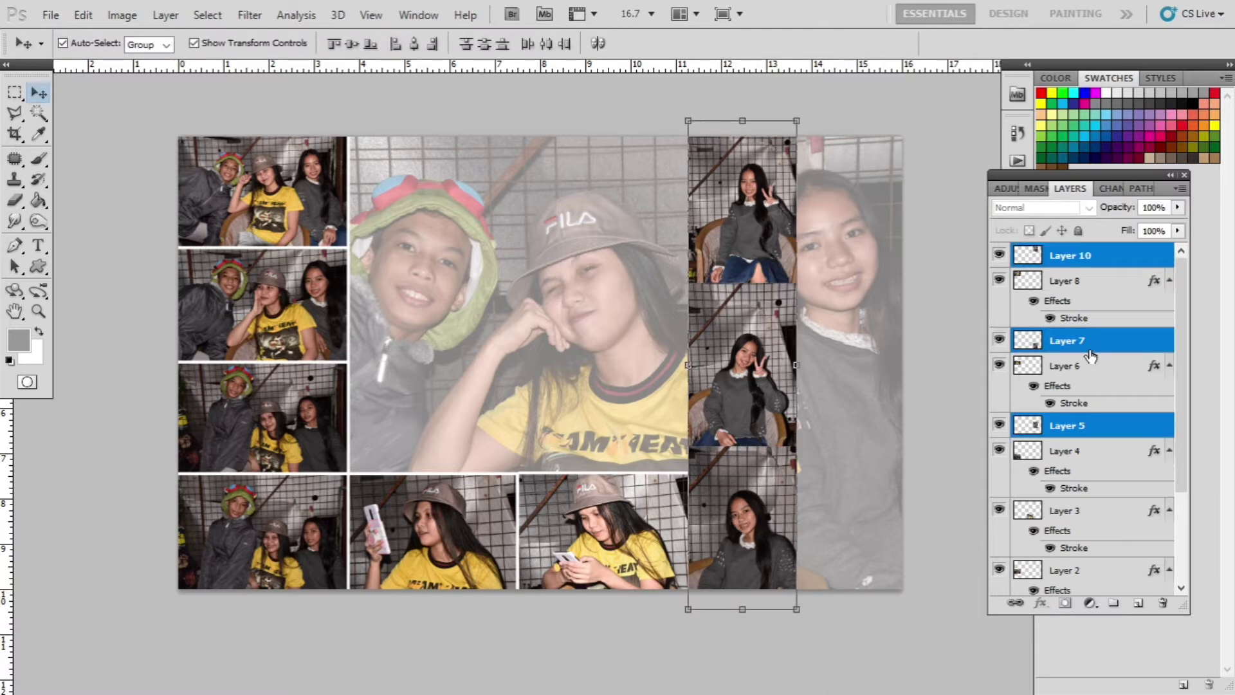
right_click(1084, 431)
click(926, 562)
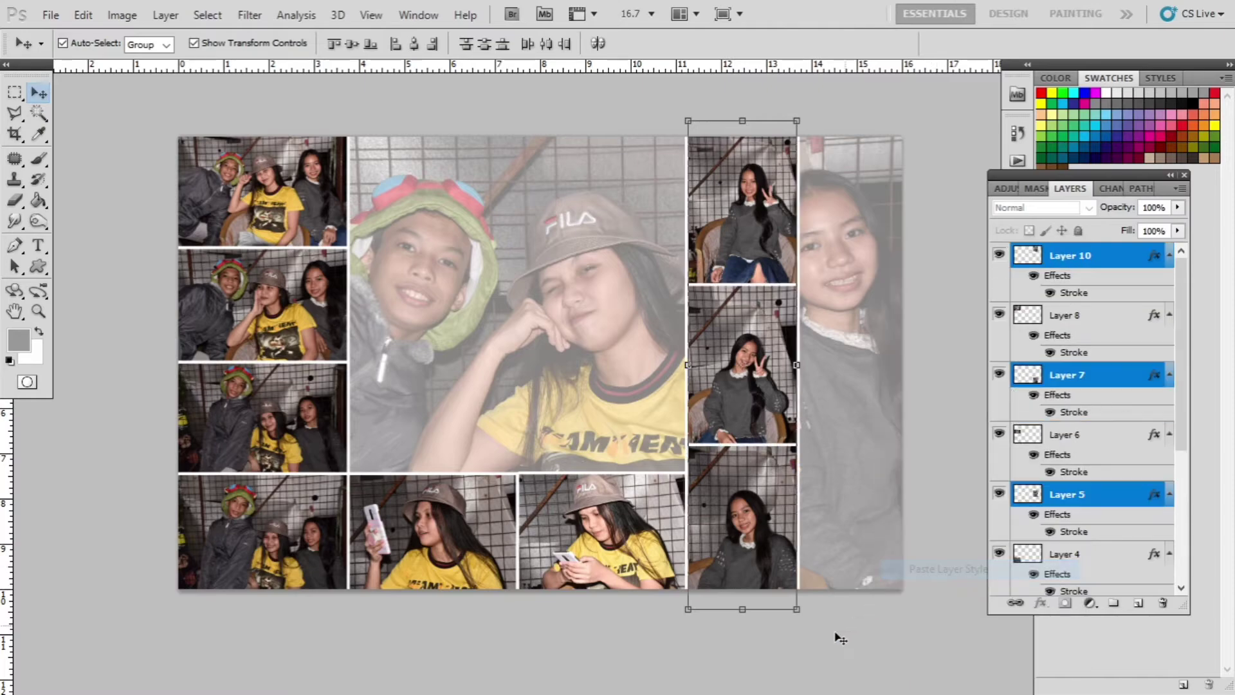
click(836, 637)
Step: Examine the outlined spread at several zoom levels and without the interface, and return to the standard windowed view
scroll(827, 171, down, 2)
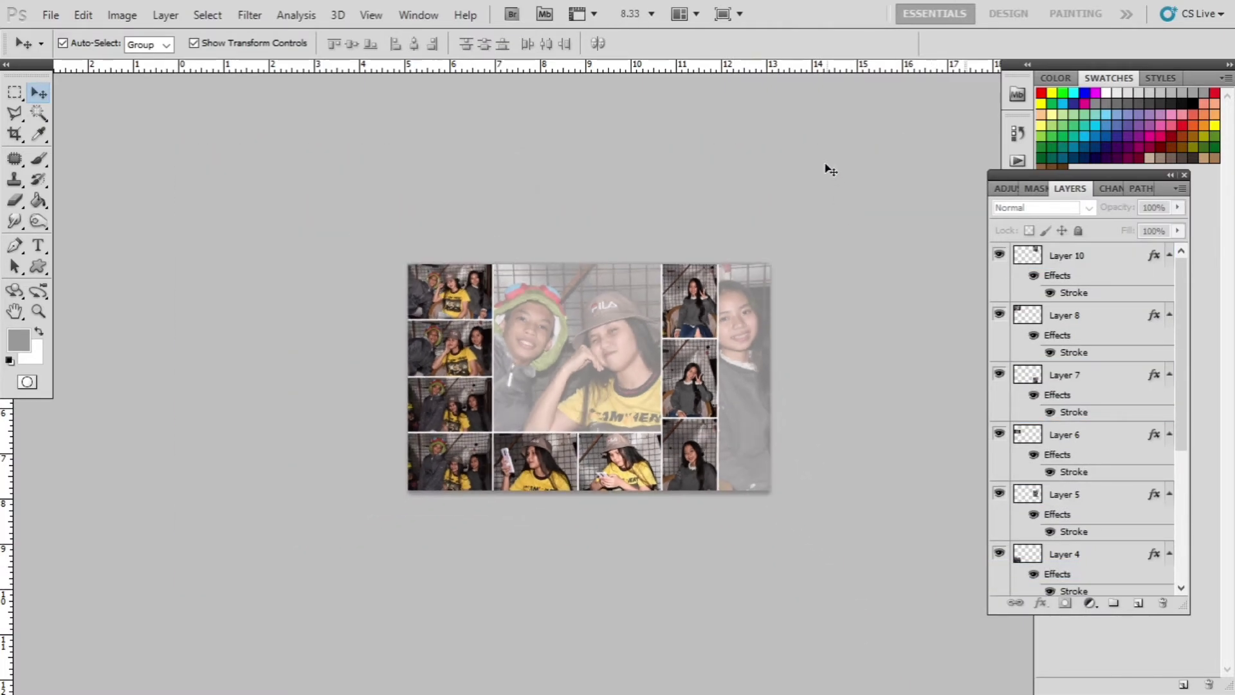
scroll(774, 158, up, 1)
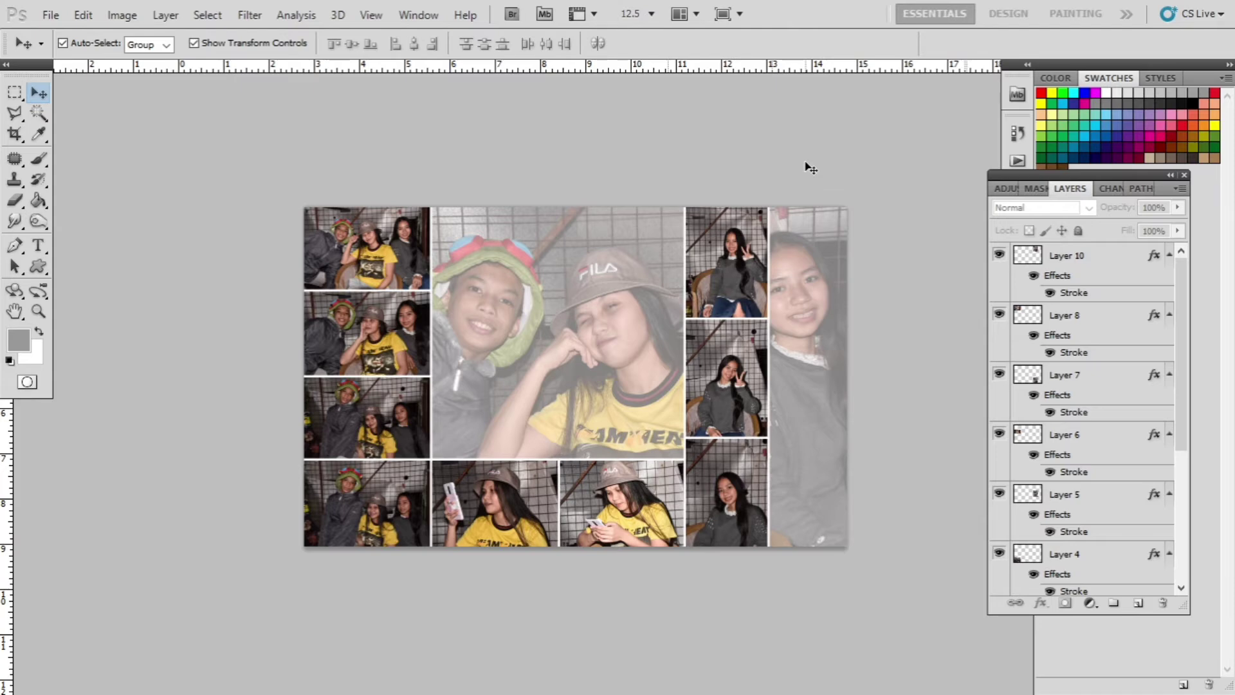
scroll(847, 265, up, 1)
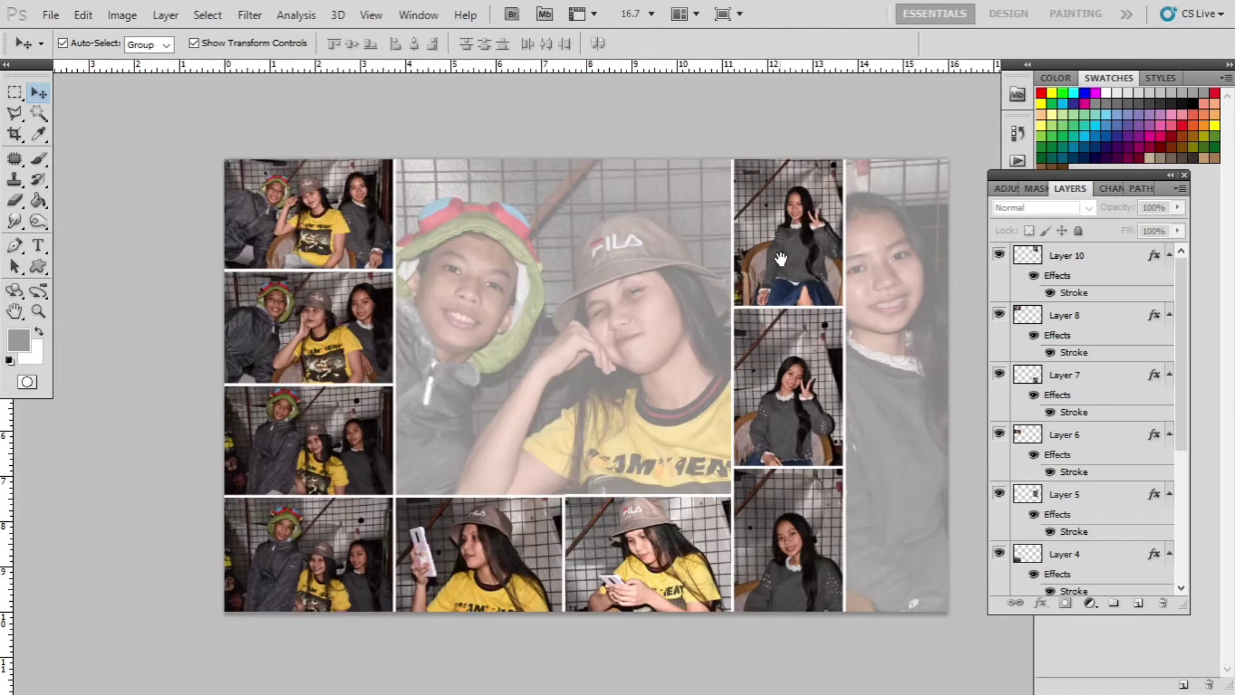
drag(784, 209, 744, 210)
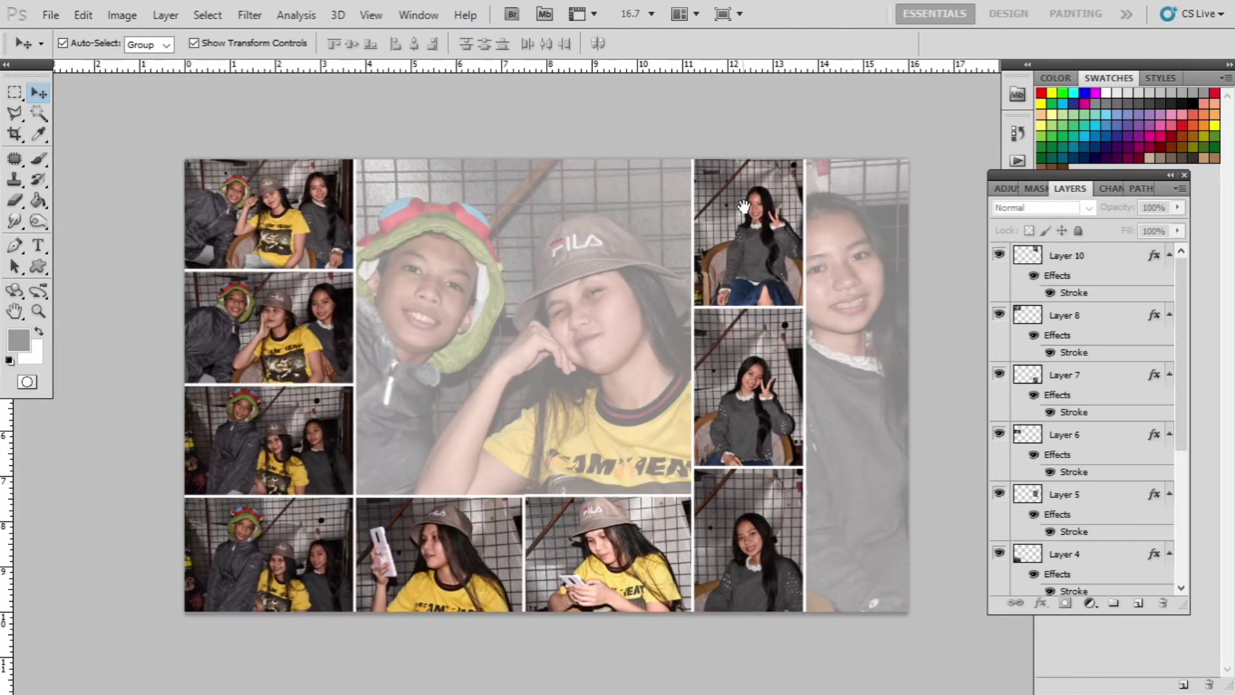
drag(617, 212, 621, 226)
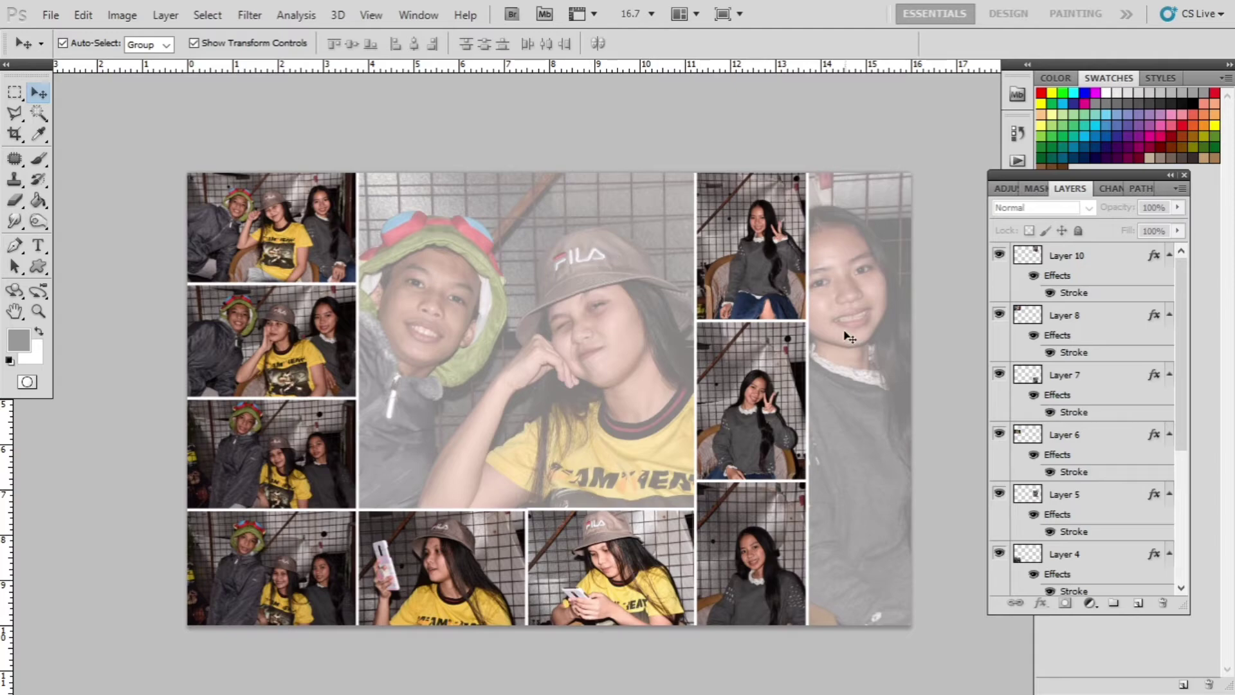
scroll(916, 335, down, 1)
key(f)
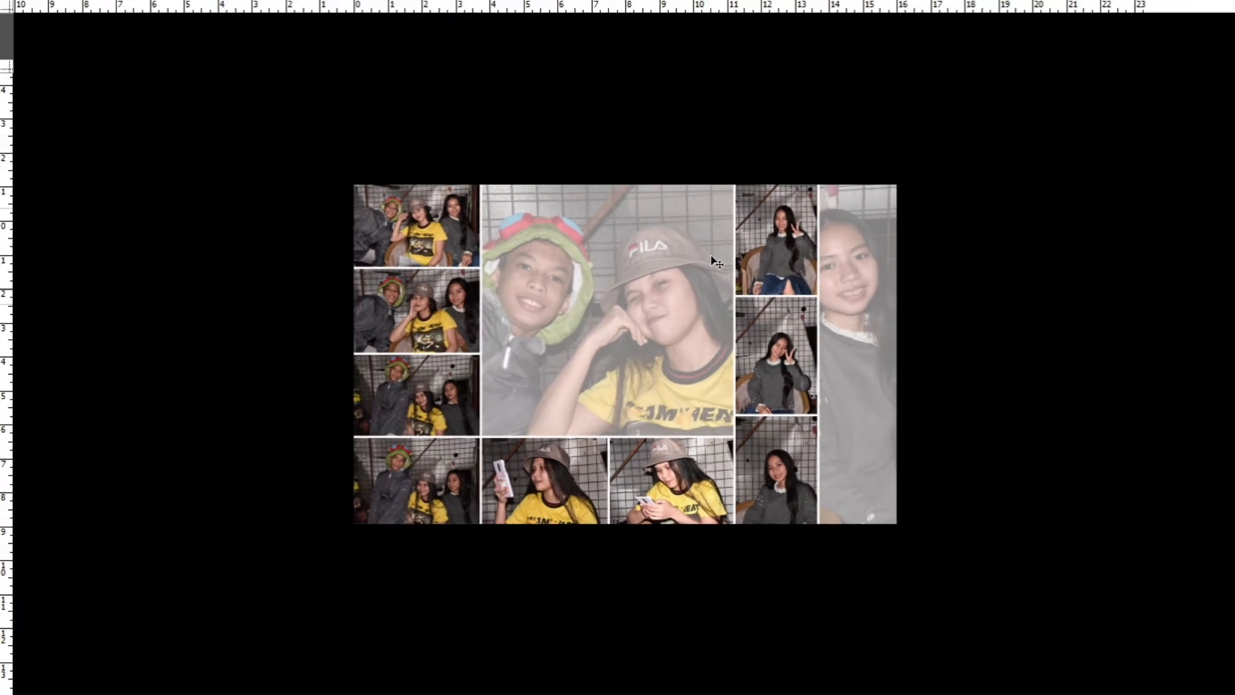
key(f)
Step: Create a new 16 x 10 inch document at 300 pixels/inch in RGB Color with a white background, clear of the collage window
drag(474, 119, 519, 128)
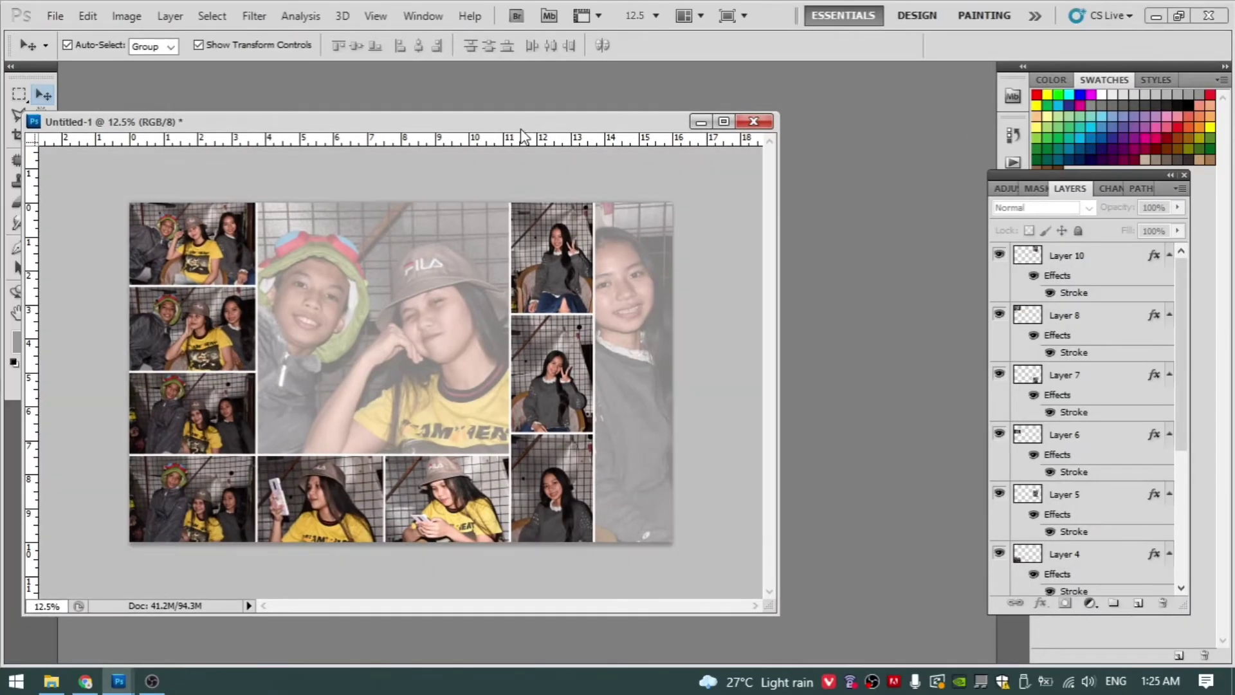
key(ctrl+n)
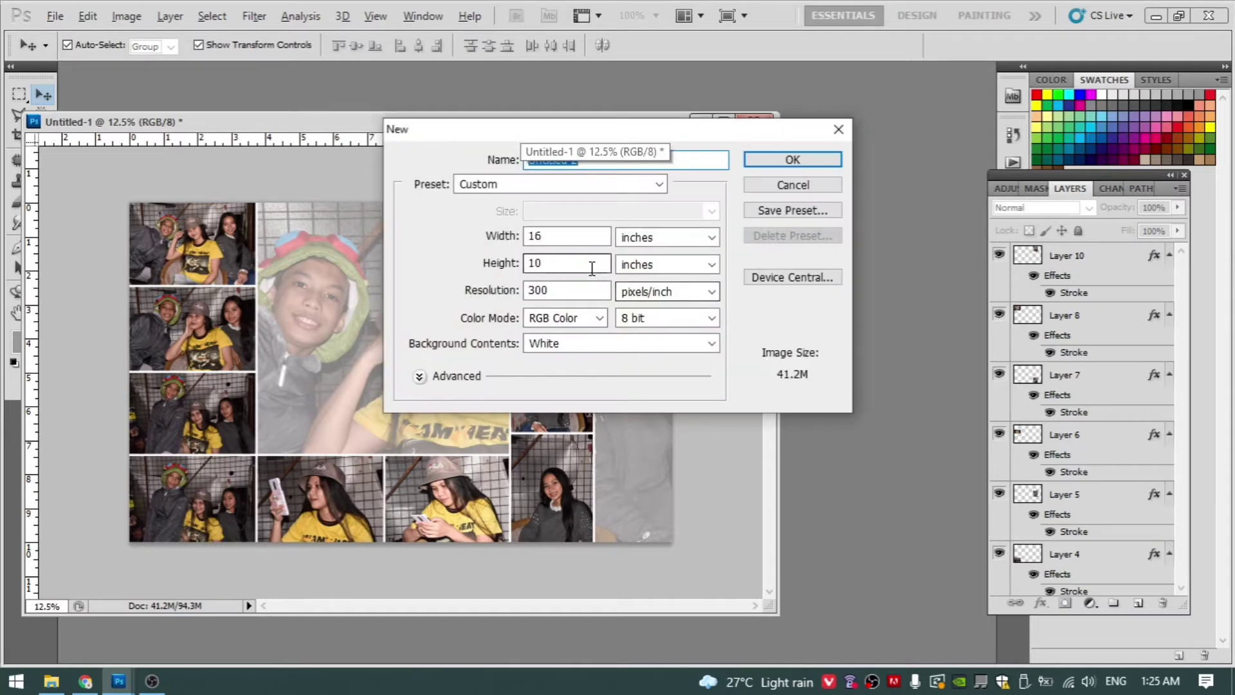
key(Return)
drag(308, 145, 424, 169)
mouse_move(14, 68)
mouse_down()
mouse_move(42, 93)
mouse_move(29, 66)
mouse_up()
click(53, 90)
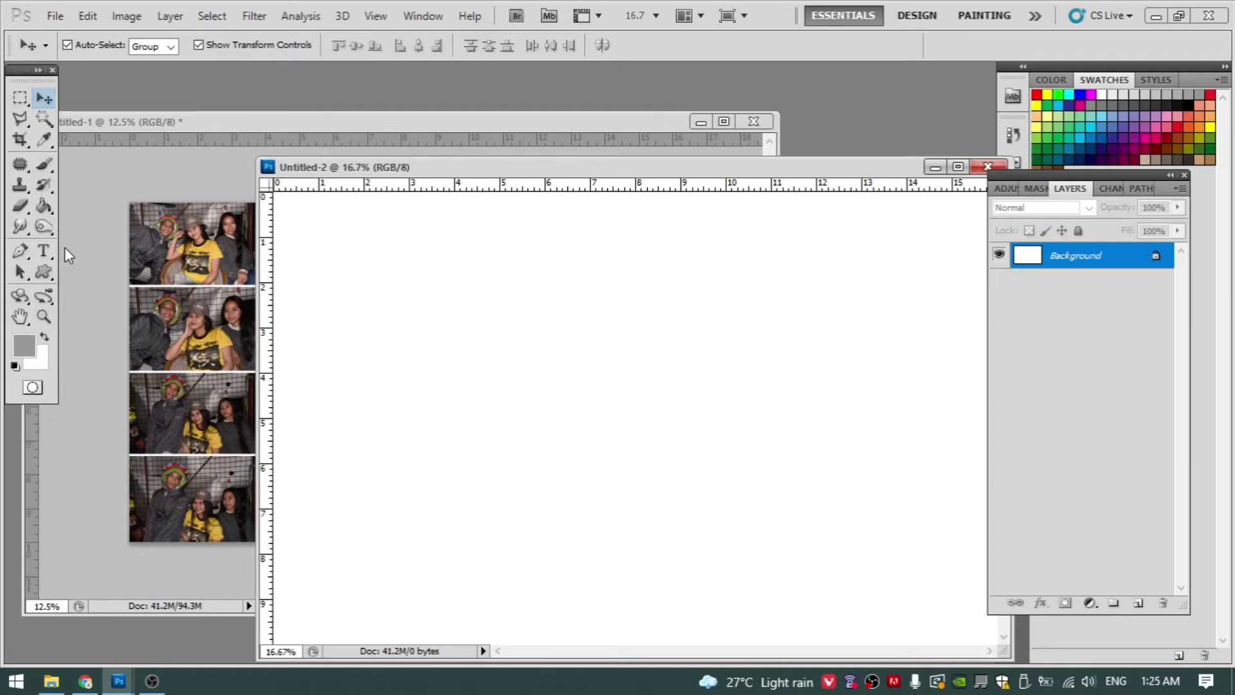
Step: Try filling the new canvas with the current blue-and-white banded gradient using the Gradient tool
click(43, 229)
click(44, 206)
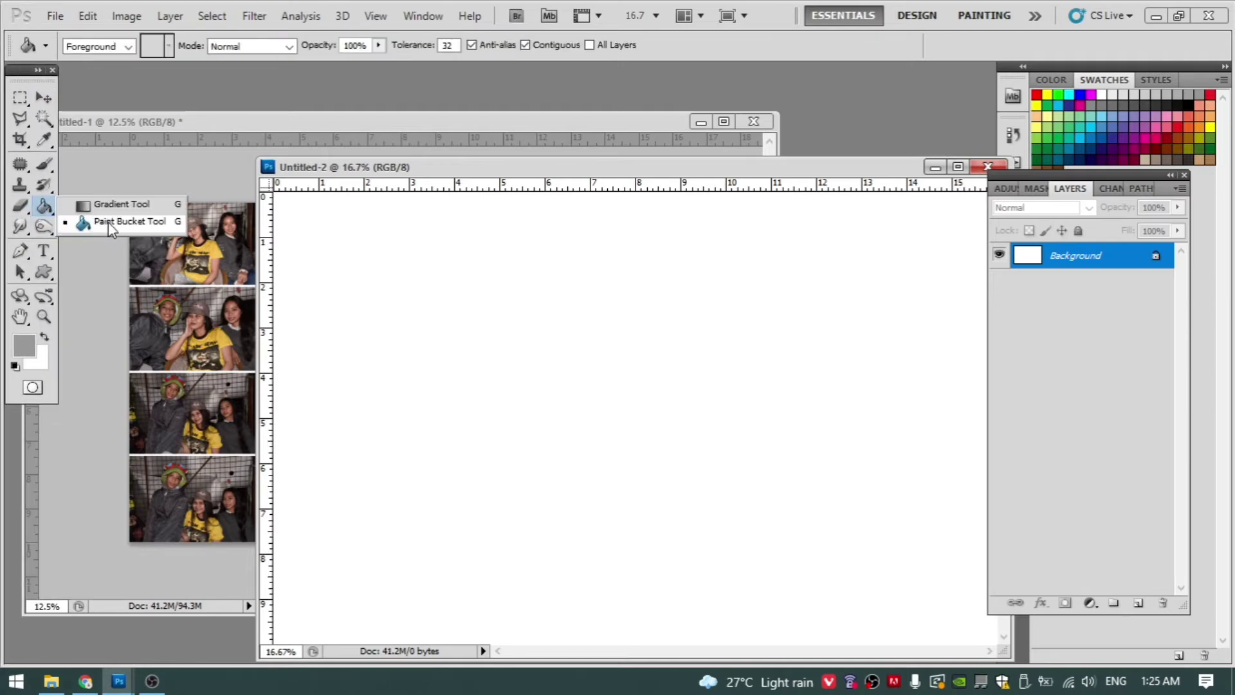
click(116, 206)
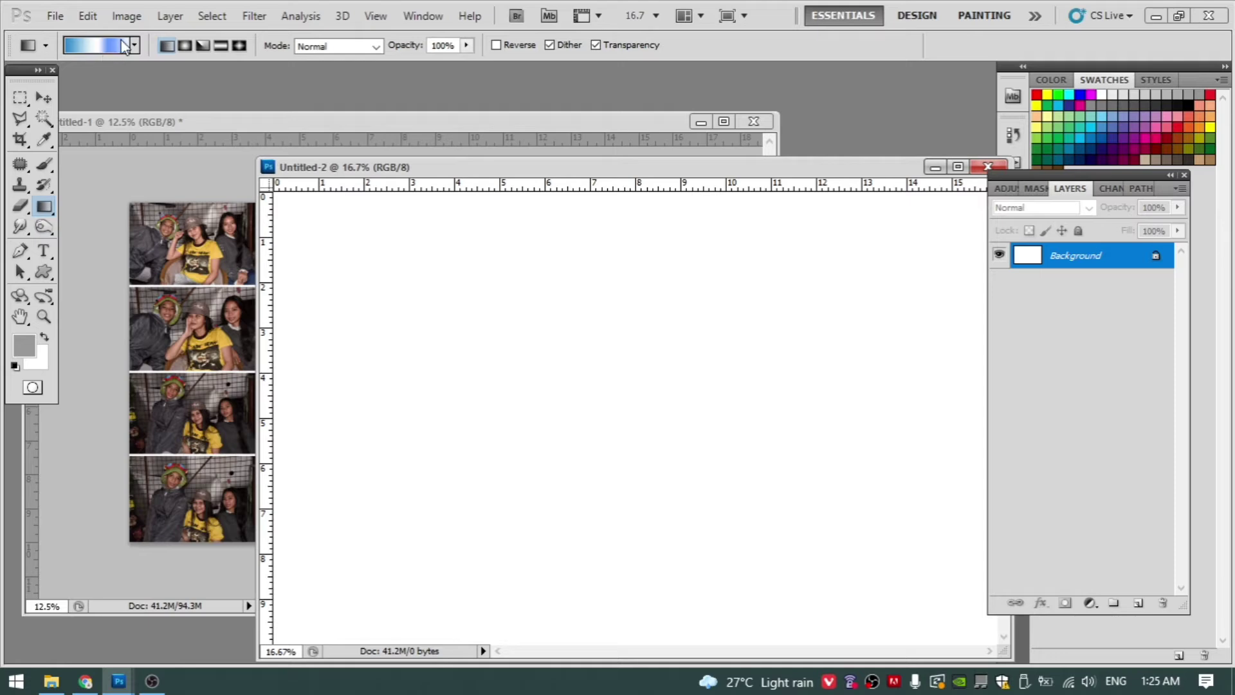
drag(361, 263, 836, 485)
drag(394, 433, 833, 292)
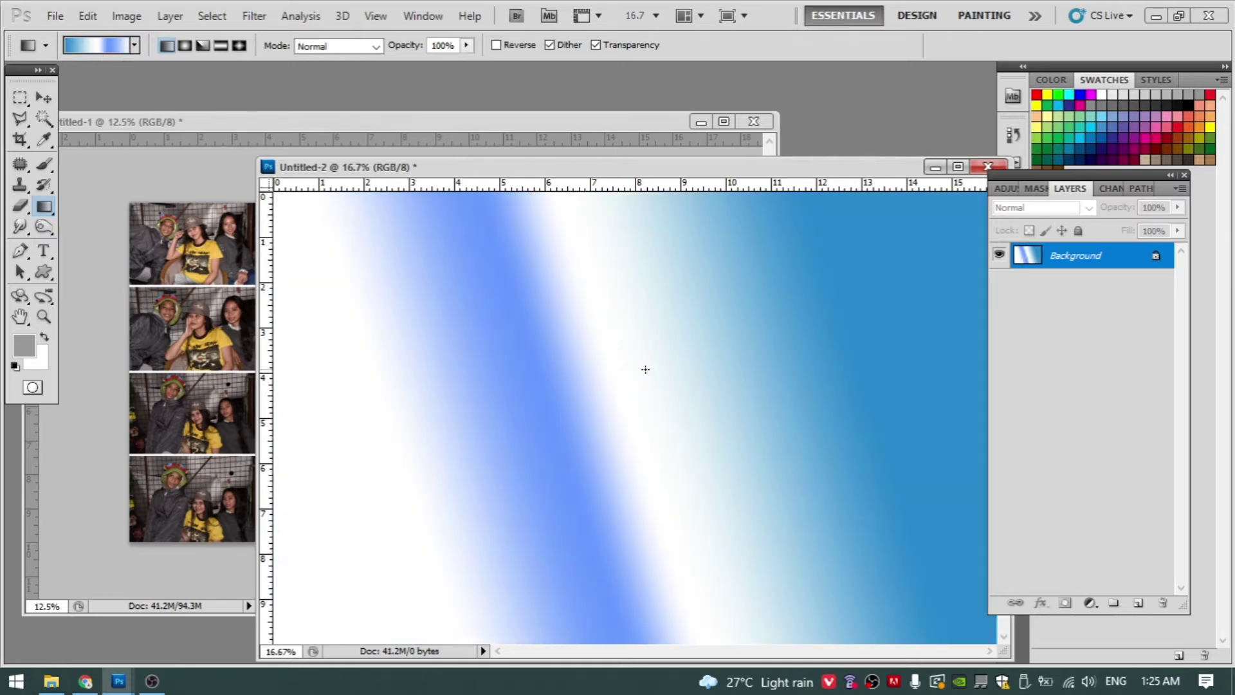
key(ctrl+minus)
Step: Move the gradient's 67% blue stop to location 100% and refill the canvas diagonally, blue in the upper-left corner fading to white
click(103, 45)
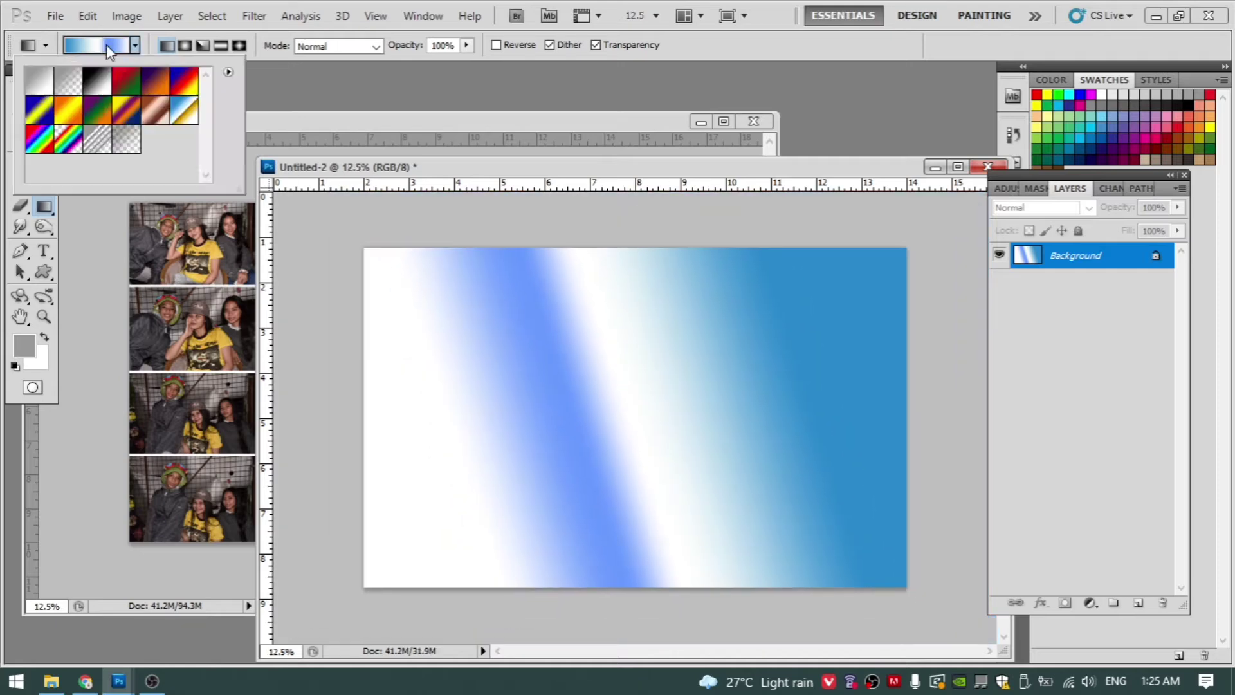
double_click(672, 386)
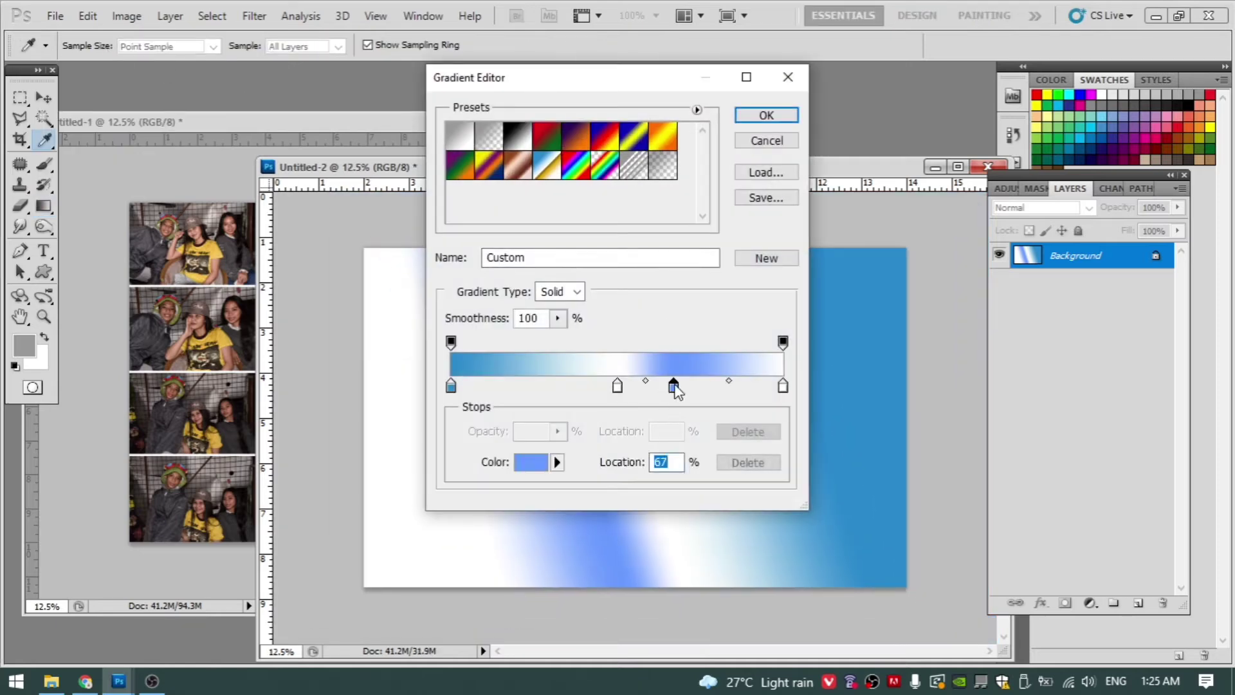
drag(667, 397, 784, 393)
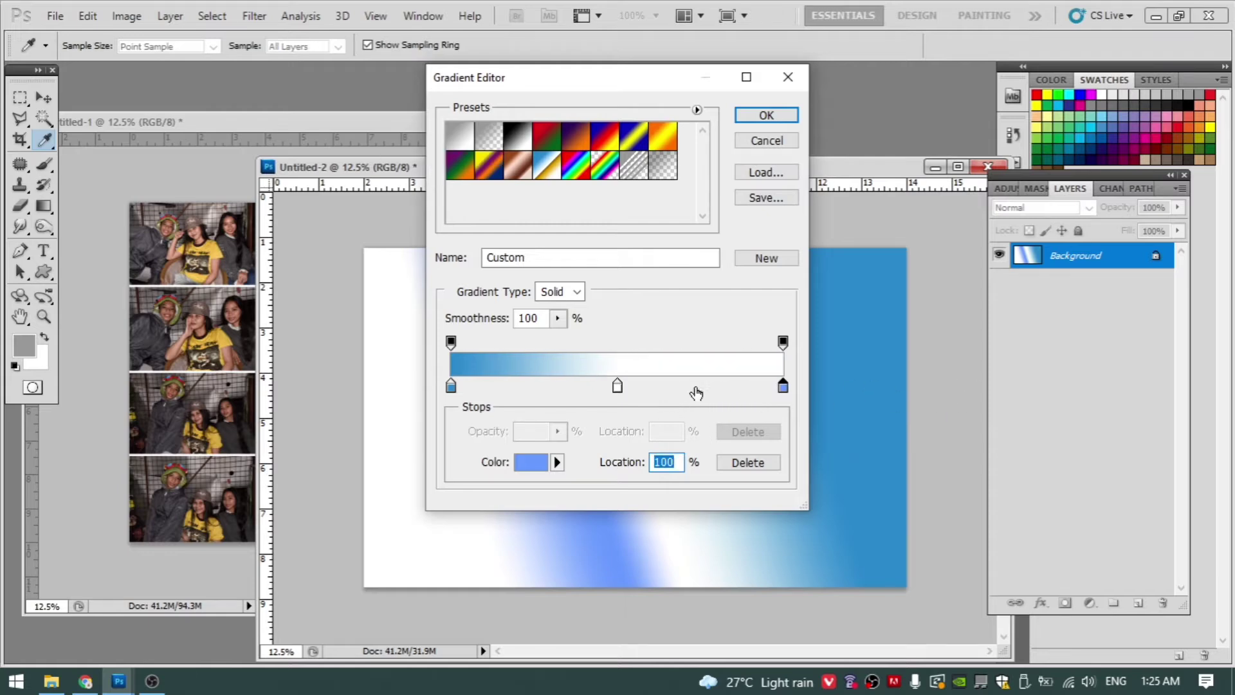
click(766, 114)
drag(365, 249, 835, 524)
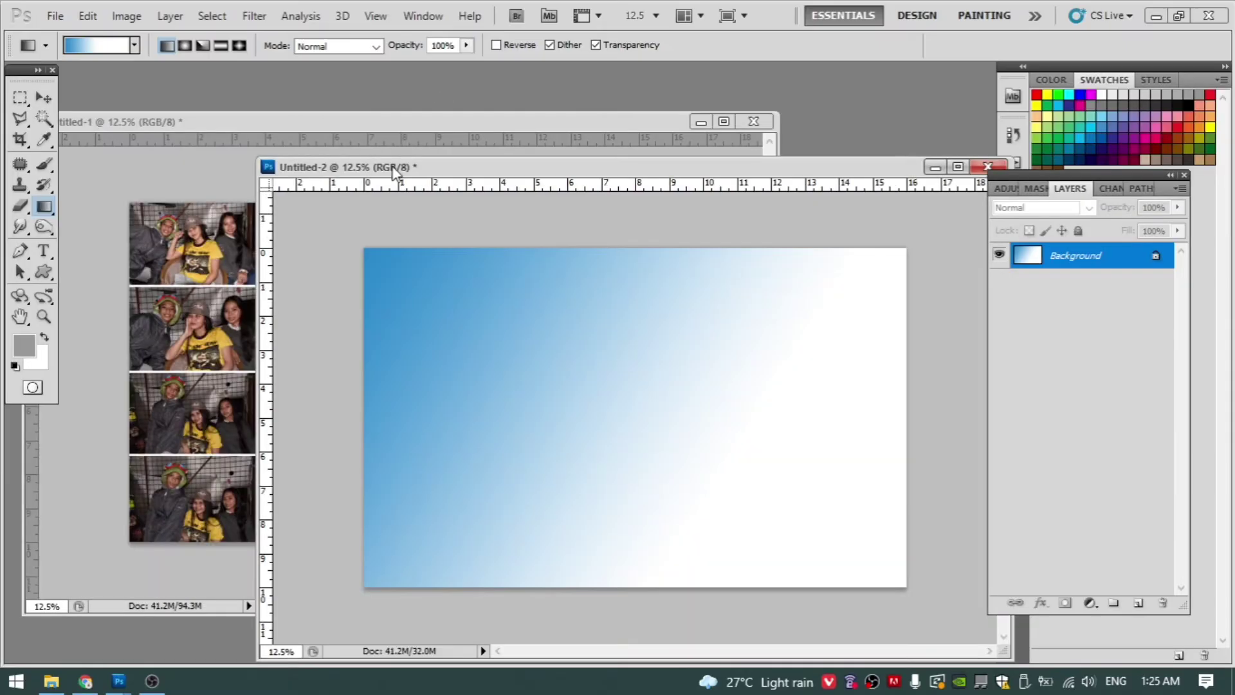
Step: Copy the gradient into the Untitled-1 collage document as a new layer above the photos
drag(392, 167, 6, 296)
key(v)
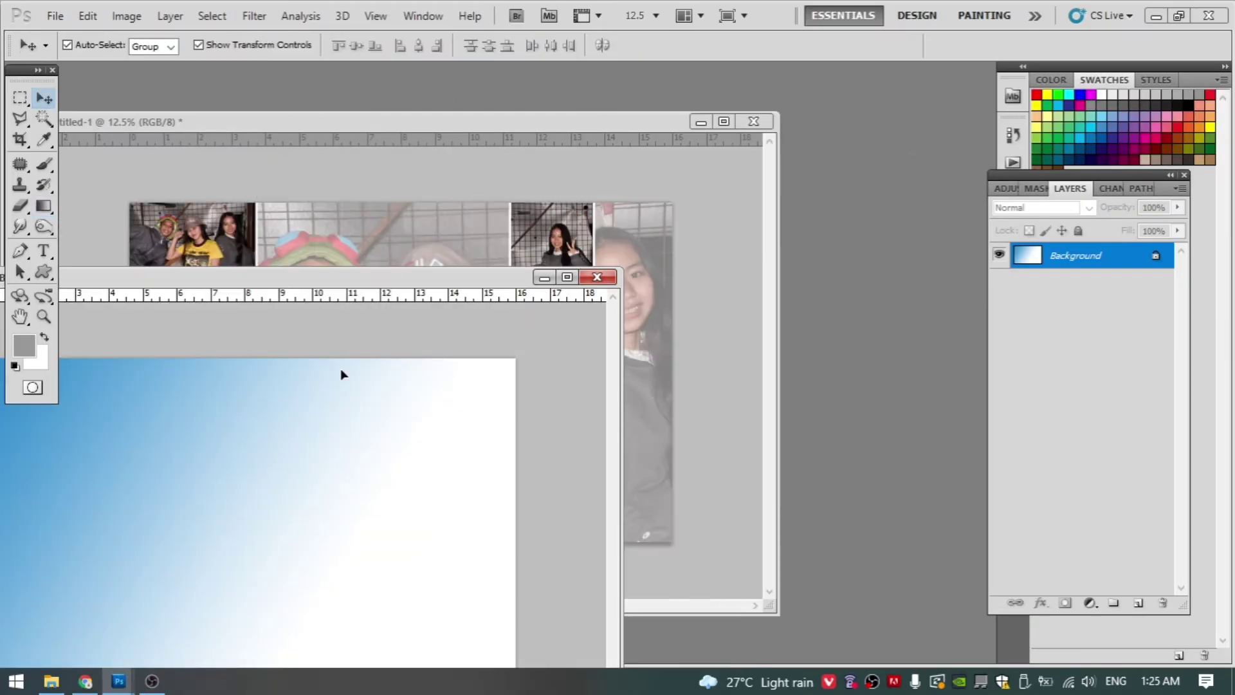
drag(341, 372, 467, 170)
click(265, 627)
key(ctrl+w)
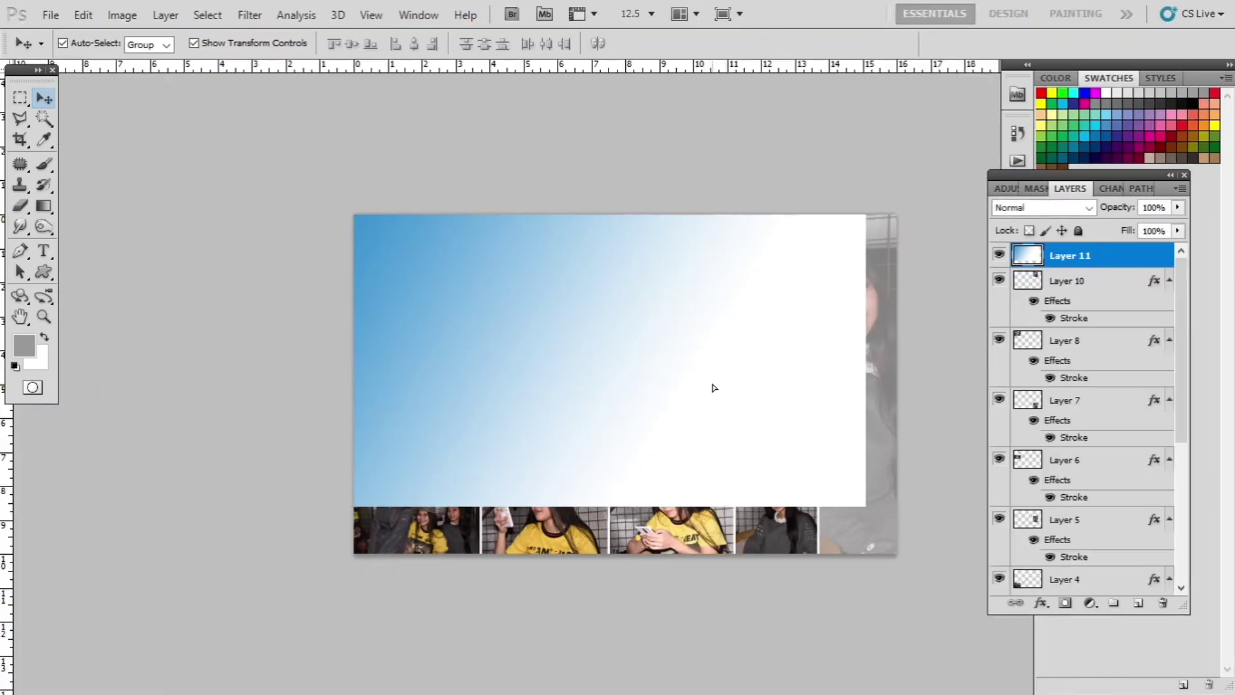
Step: Enlarge the gradient layer to about 108.6% and position it so that it covers the whole spread
mouse_move(711, 386)
mouse_down()
mouse_move(759, 441)
mouse_move(731, 419)
mouse_up()
drag(897, 546, 918, 566)
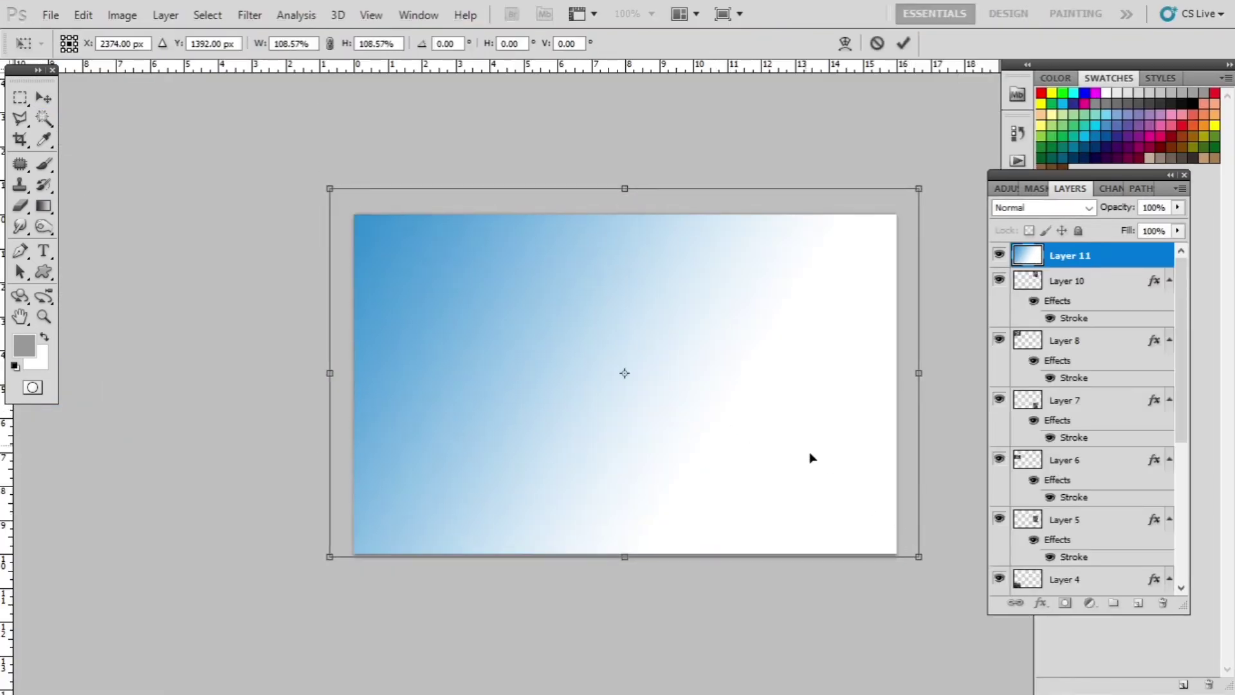
drag(811, 457, 816, 470)
key(Left)
key(Up)
key(Left)
key(Up)
key(Left)
key(Up)
key(Left)
key(Up)
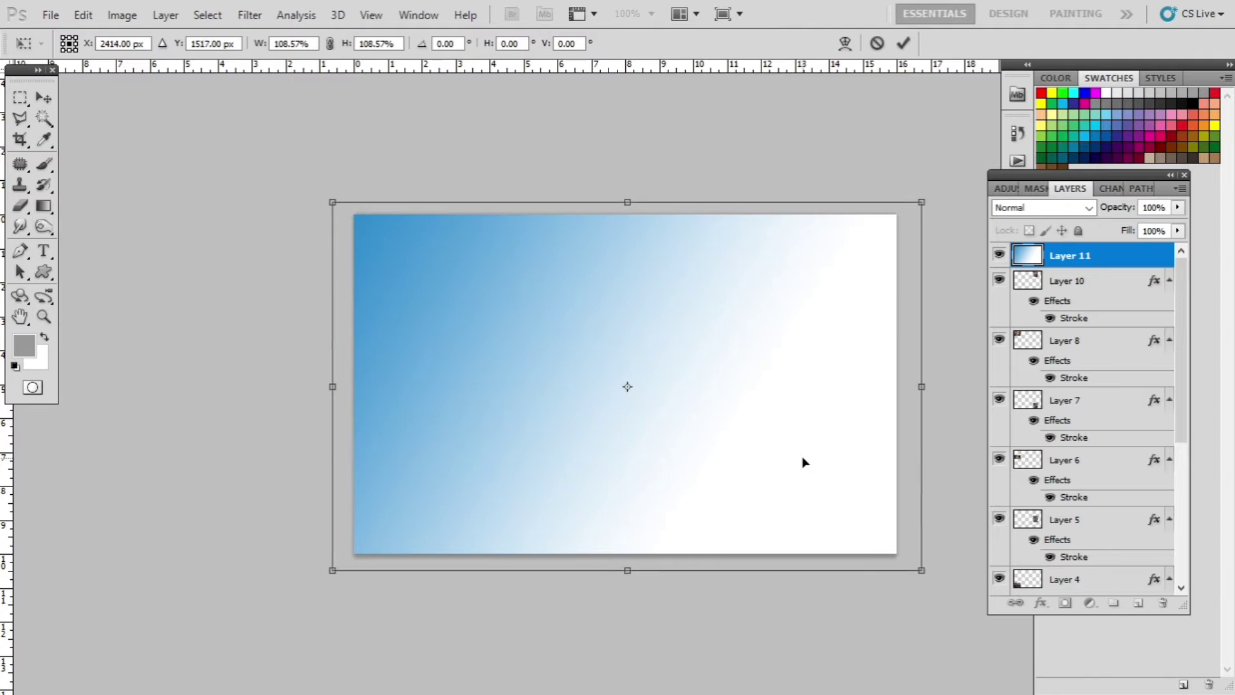
key(Return)
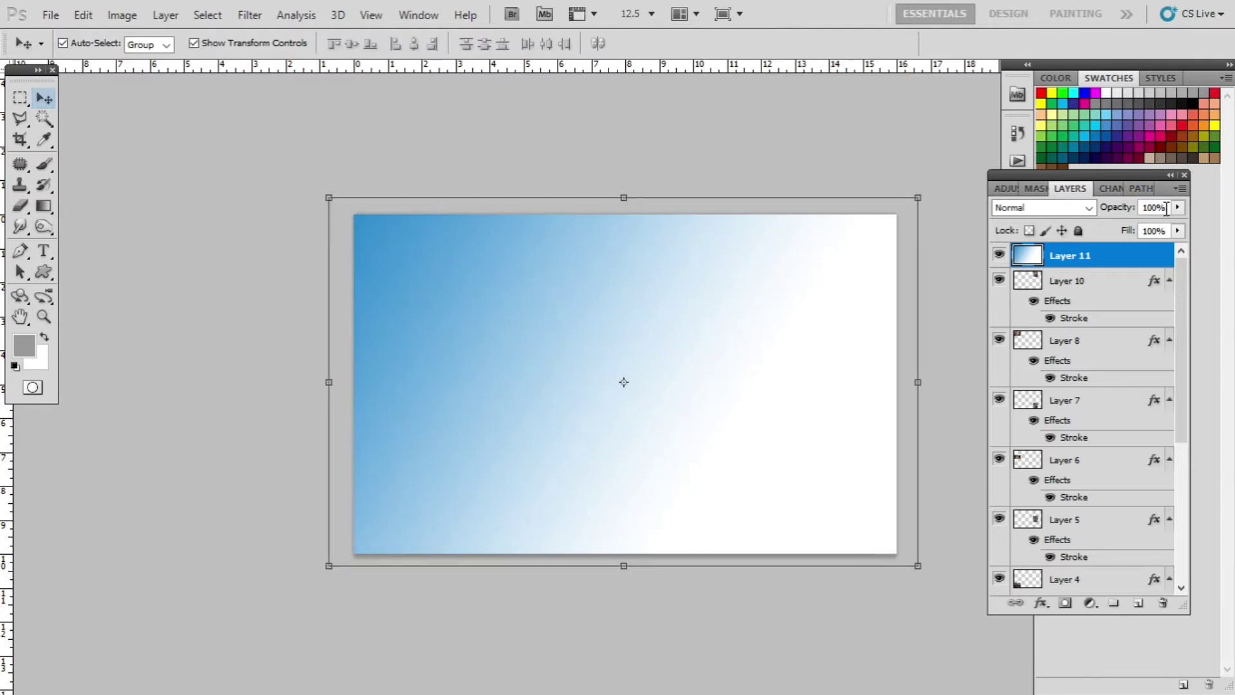
Step: Try 10% opacity on the gradient layer, Layer 11, and raise it to 30%
key(Return)
text(10)
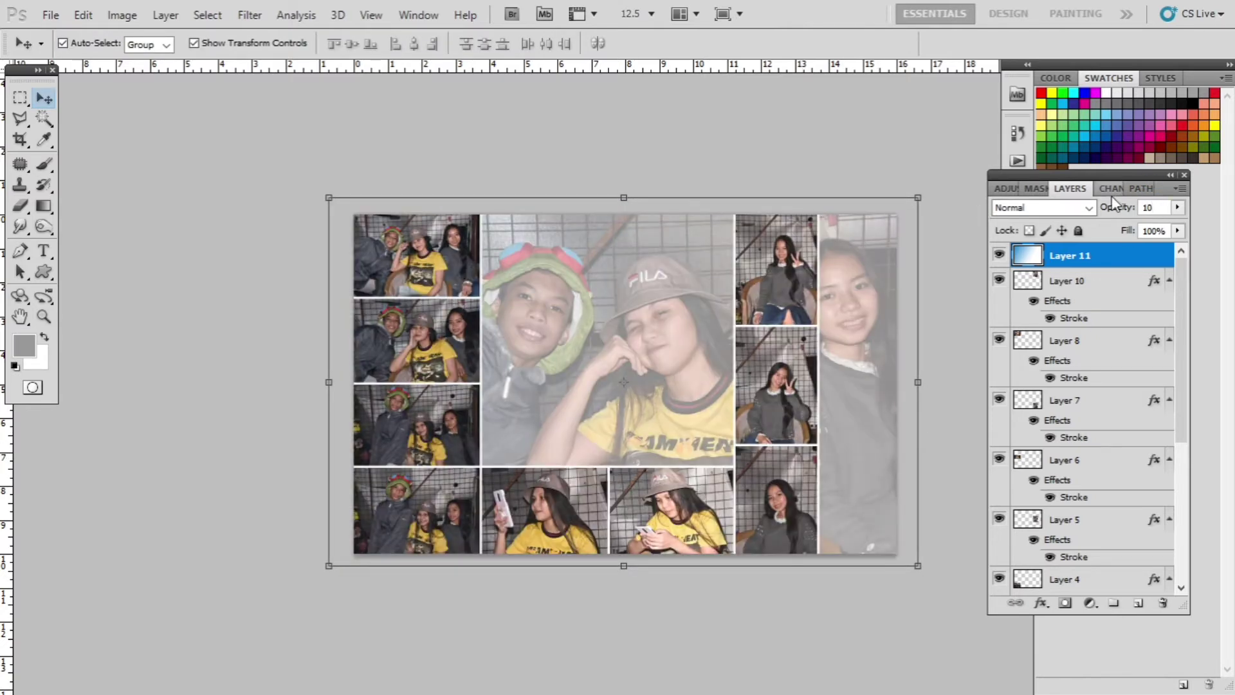
key(Return)
text(30)
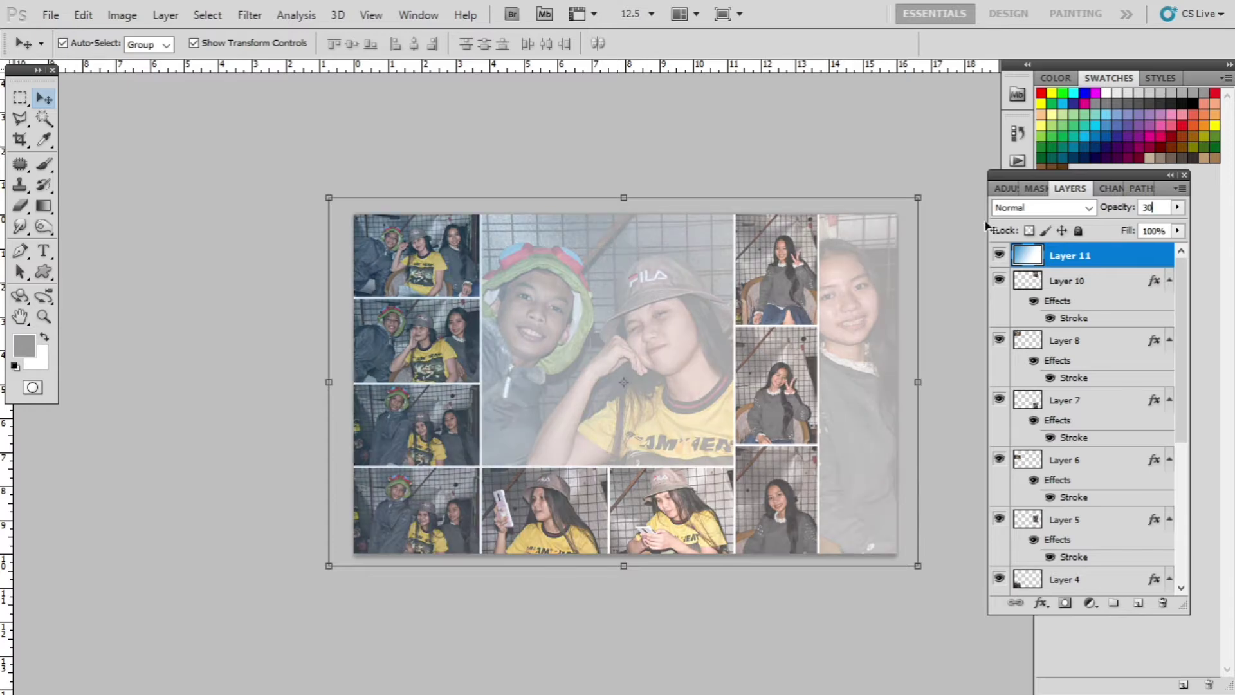
Step: Move Layer 11 down the layer stack to sit below Layer 1 and directly above the faded group photo, Layer 9
click(1061, 255)
key(ctrl+bracketleft)
key(ctrl+bracketleft)
key(ctrl+bracketleft)
key(ctrl+bracketleft)
key(ctrl+bracketleft)
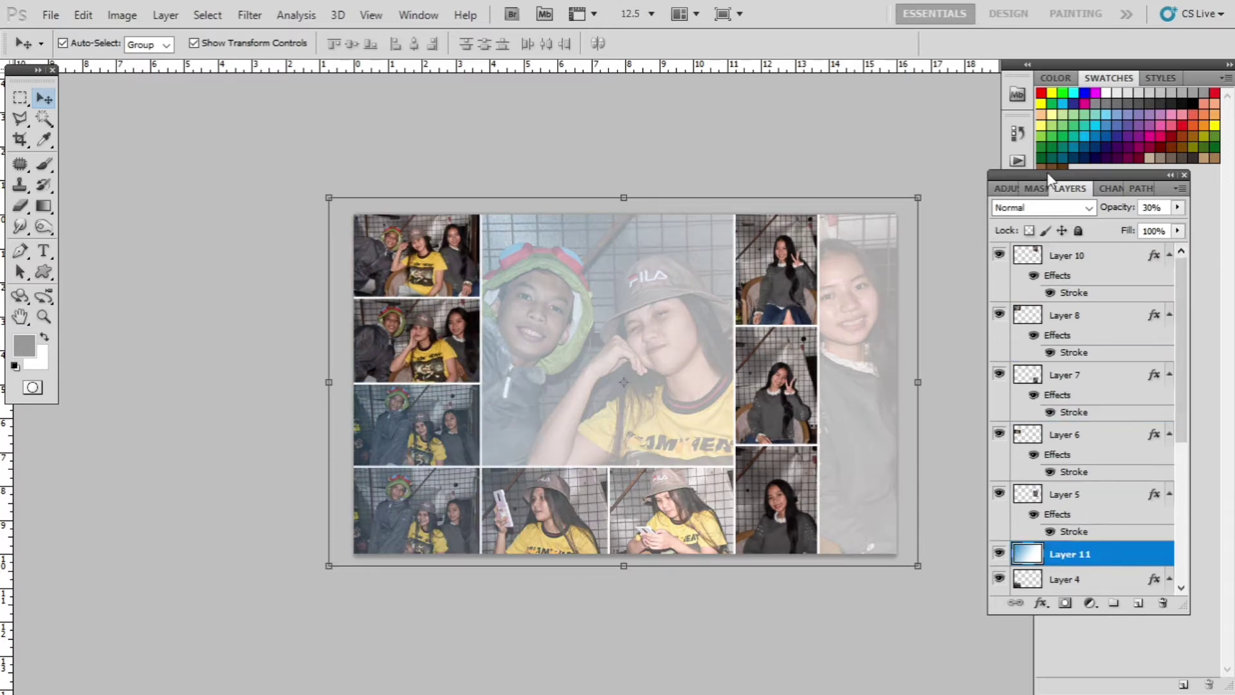
key(ctrl+bracketleft)
scroll(885, 307, down, 1)
scroll(1087, 444, down, 3)
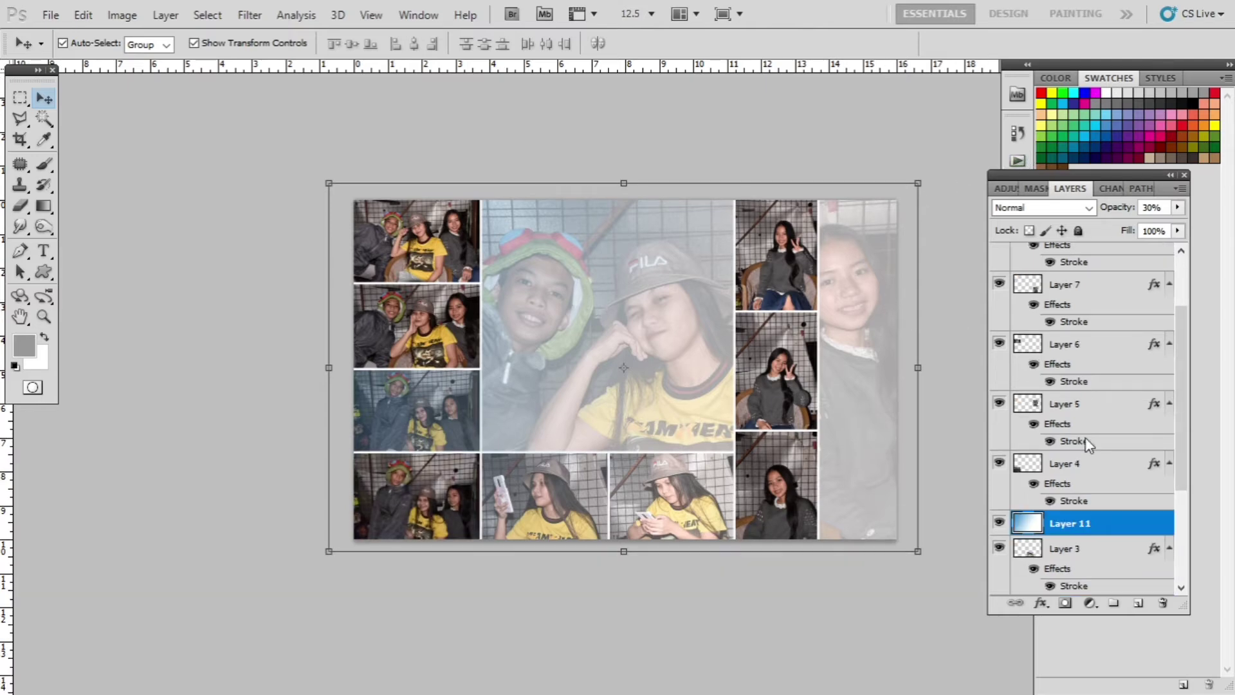
key(ctrl+bracketleft)
key(ctrl+bracketleft)
key(ctrl+bracketleft)
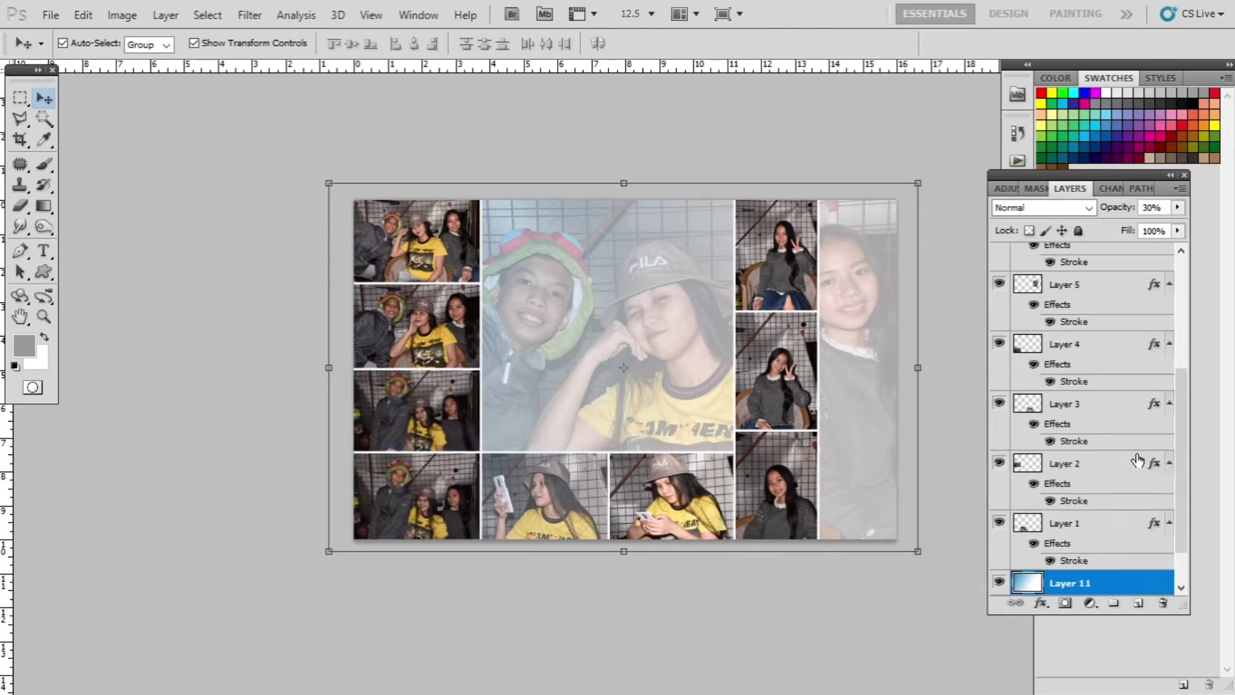
scroll(1138, 460, down, 2)
click(884, 175)
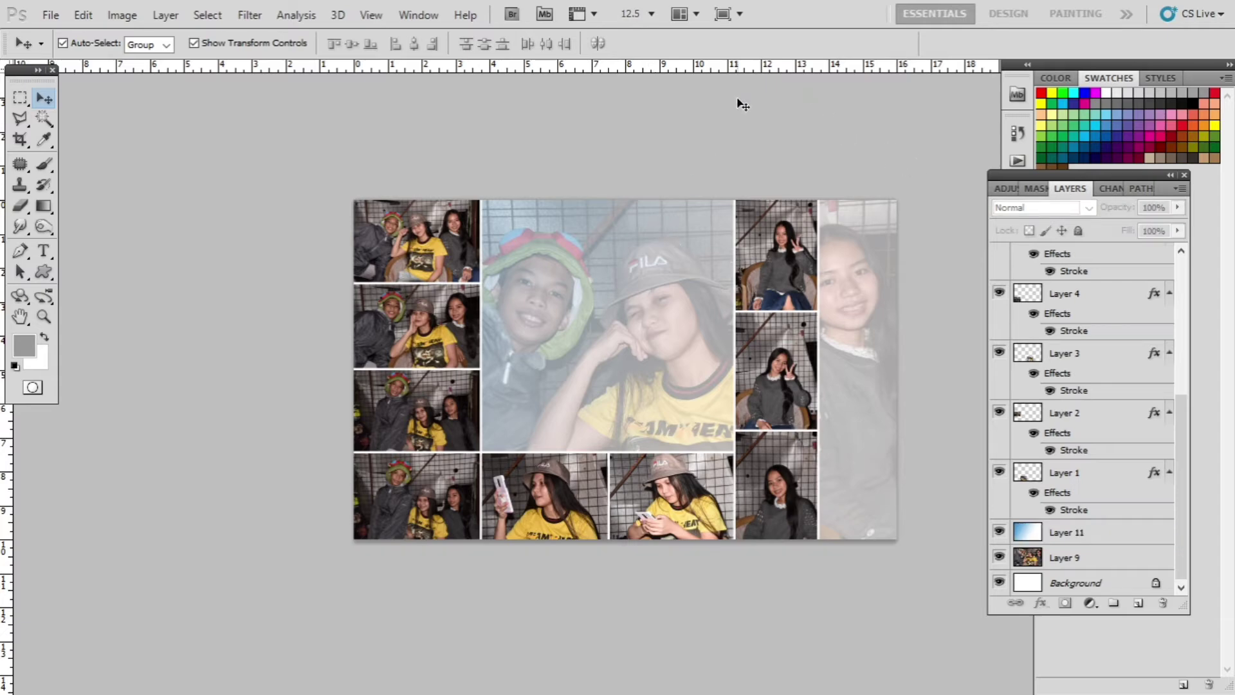
Step: Set the opacity of the gradient layer, Layer 11, to 20%
click(1070, 532)
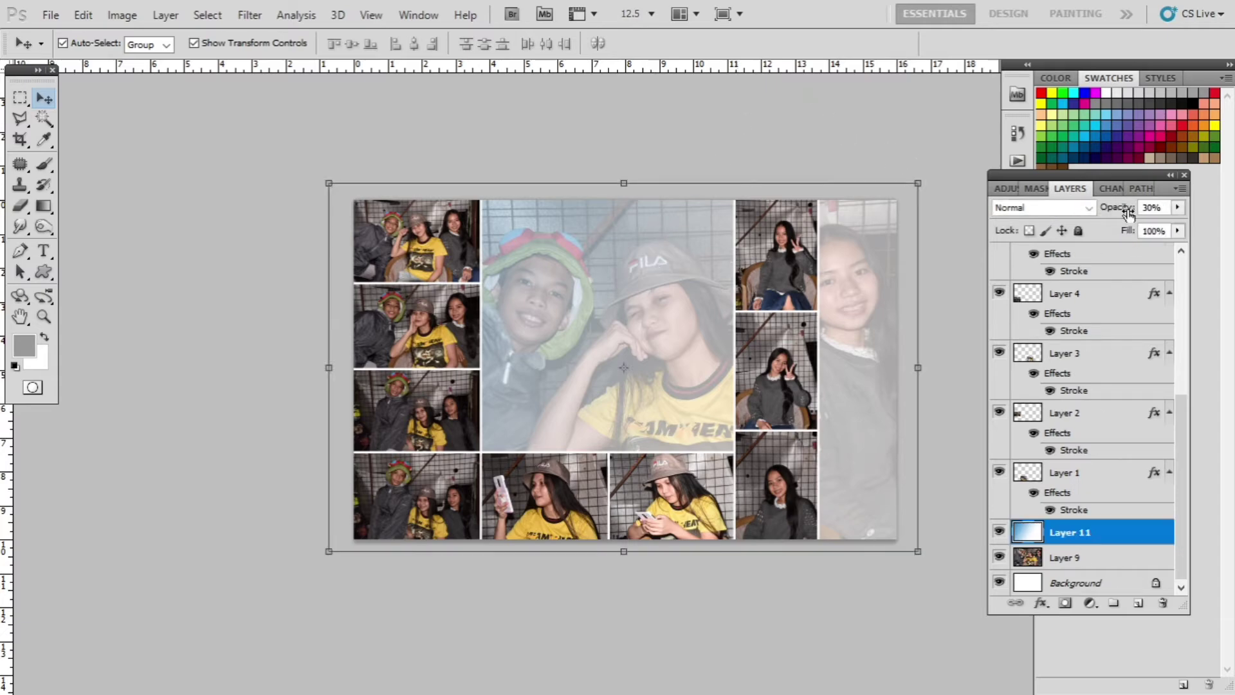
double_click(1153, 207)
text(20)
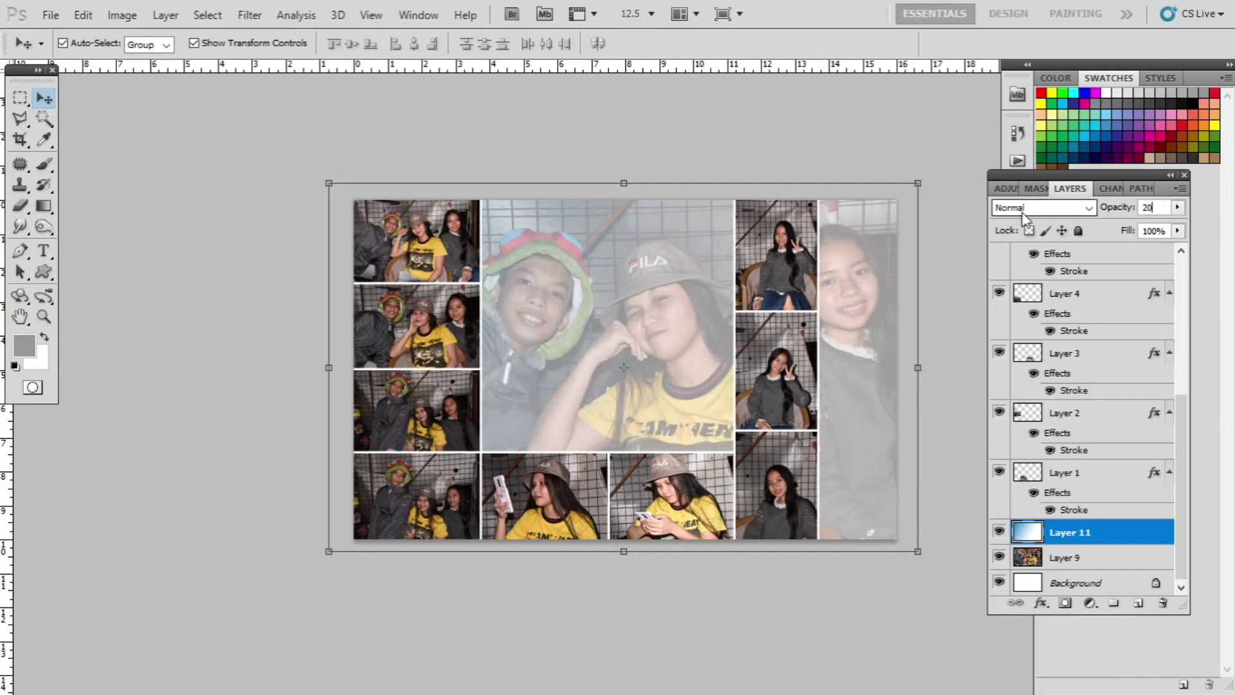
click(792, 114)
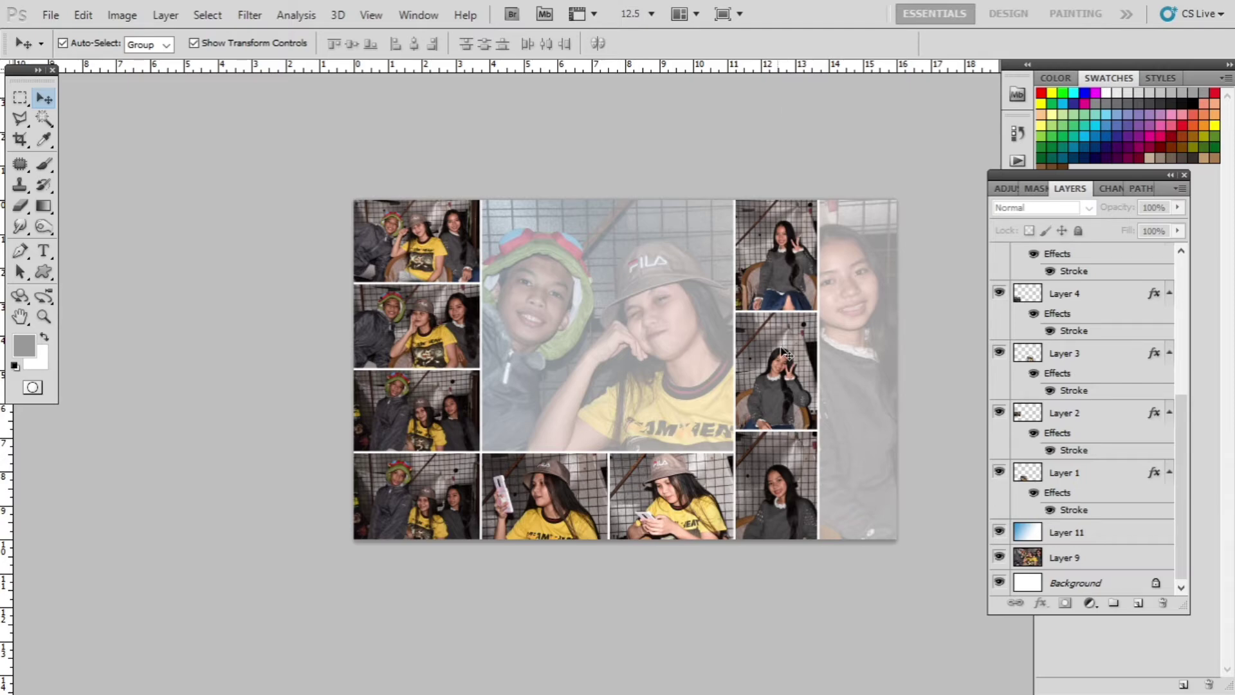
Step: Move the Layer 10 portrait to the spread's lower-right corner beside Layer 7 and the Layer 5 portrait over the middle of the background
drag(806, 307, 887, 478)
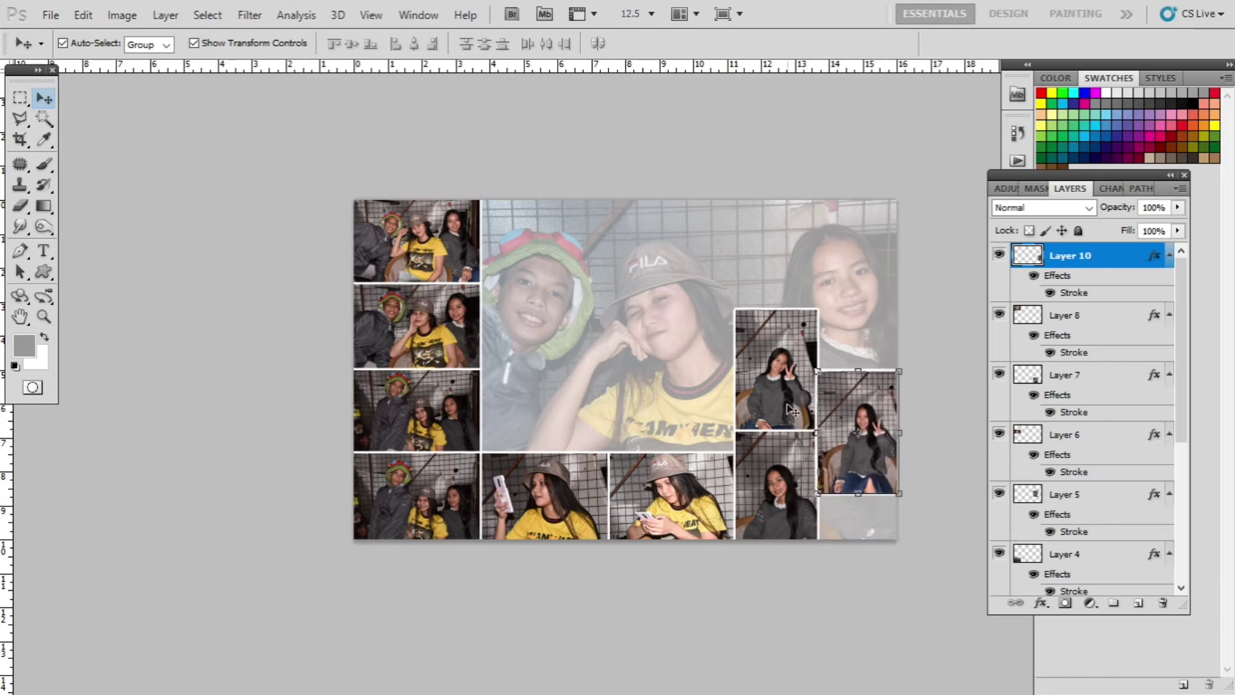
click(791, 410)
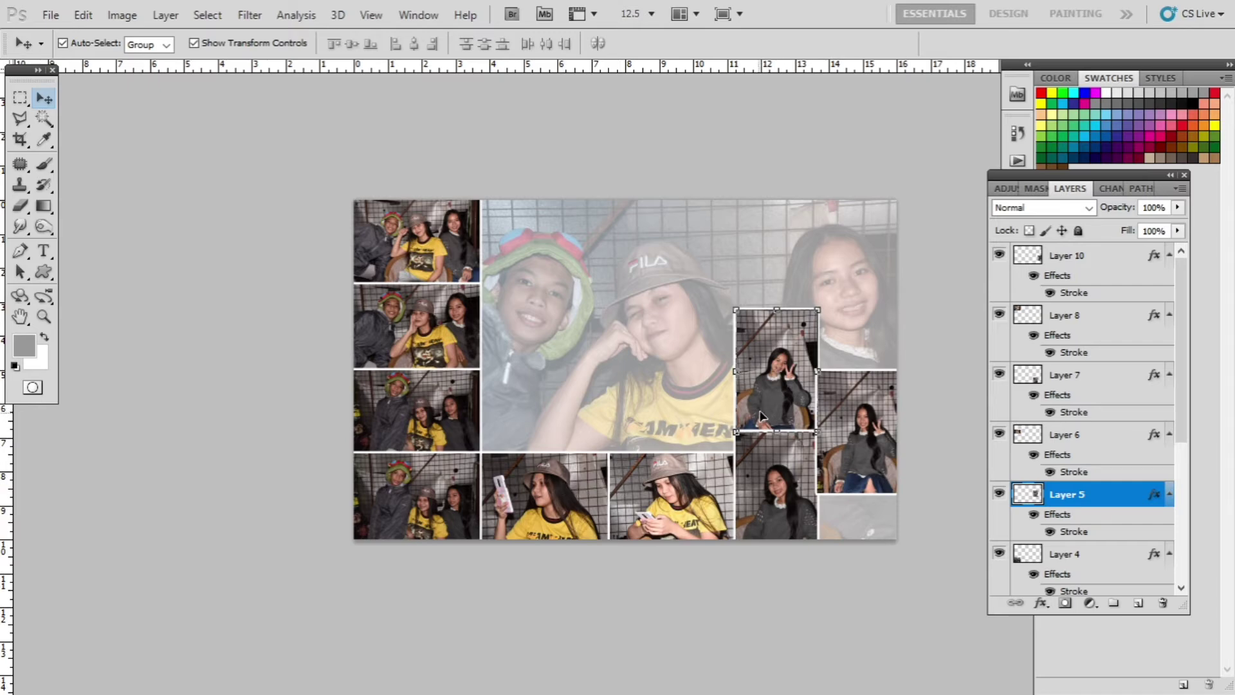
drag(762, 415, 684, 415)
drag(833, 444, 839, 509)
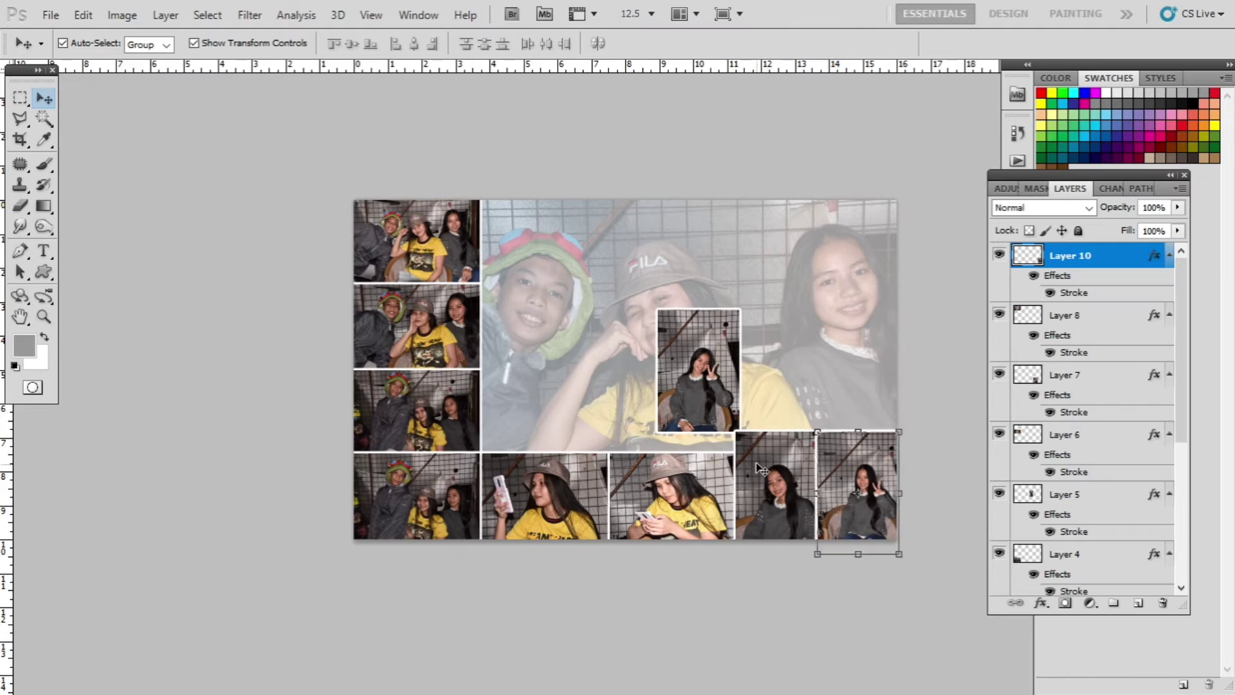
click(762, 469)
mouse_move(712, 388)
mouse_down()
mouse_move(668, 403)
mouse_move(788, 339)
mouse_move(786, 315)
mouse_move(856, 382)
mouse_move(829, 412)
mouse_move(720, 379)
mouse_up()
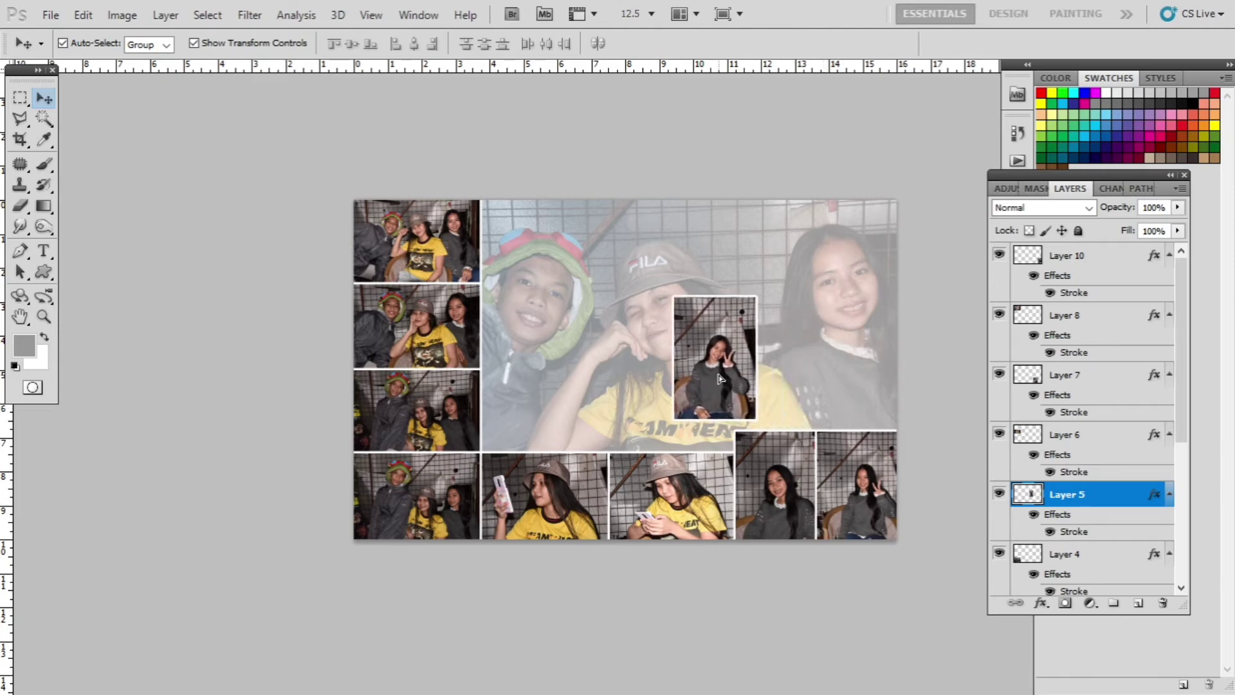
click(772, 501)
click(829, 472)
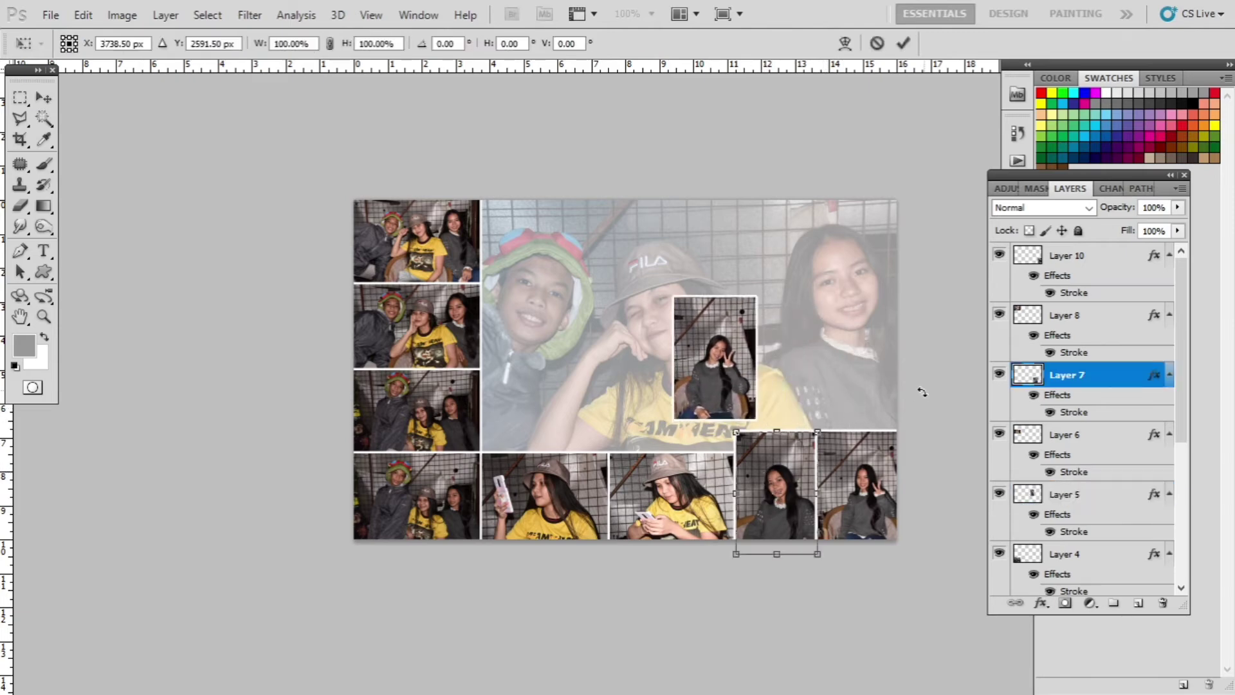
key(Return)
Step: Cut the upper part off the Layer 5 portrait with a rectangular selection and place the photo directly above the bottom-row portraits, Layers 7 and 10
key(m)
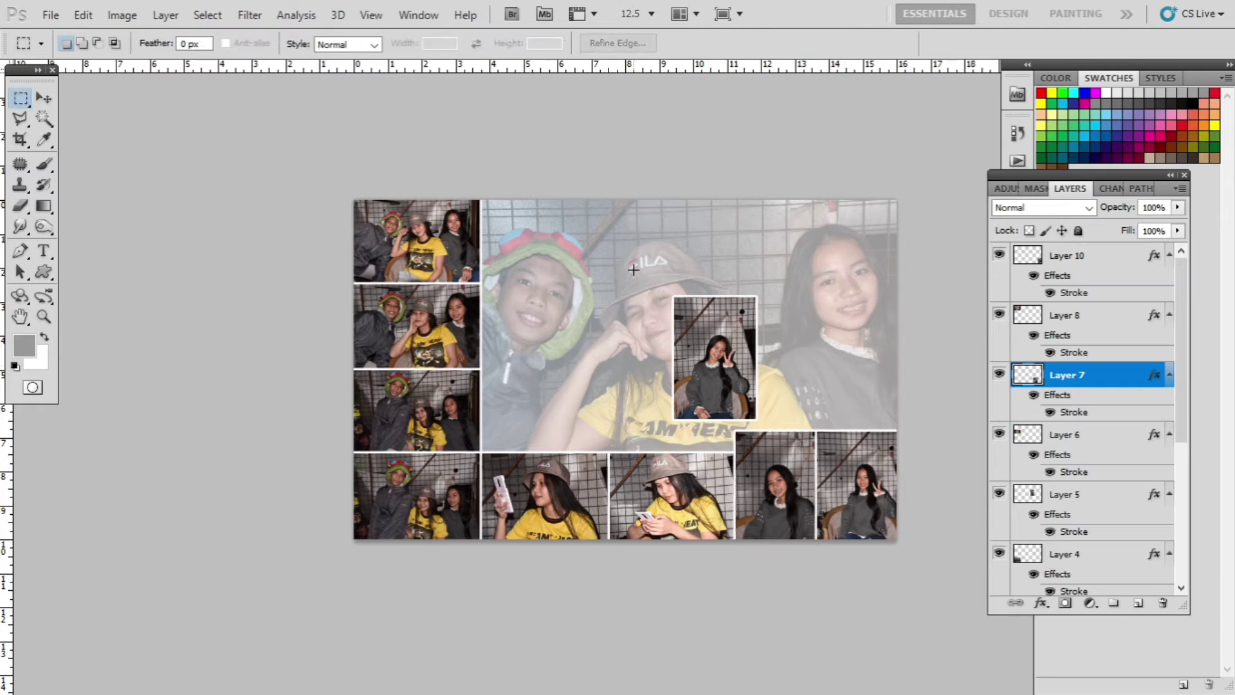
drag(634, 270, 832, 328)
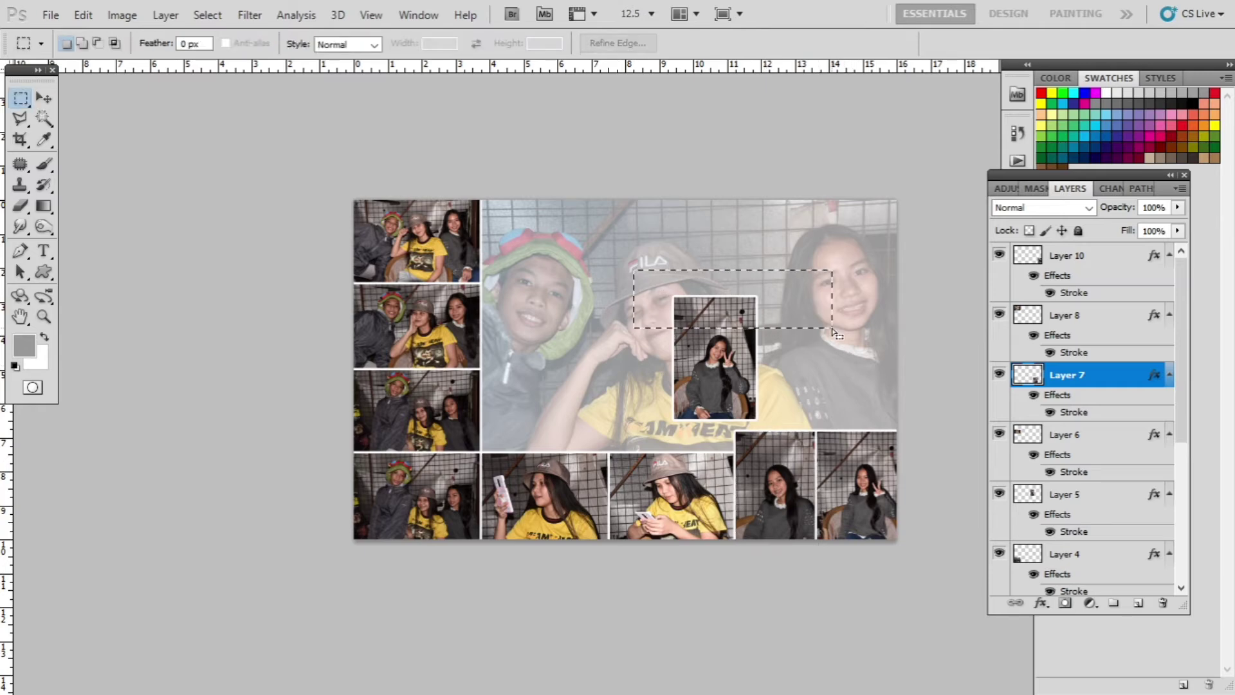
drag(762, 303, 742, 303)
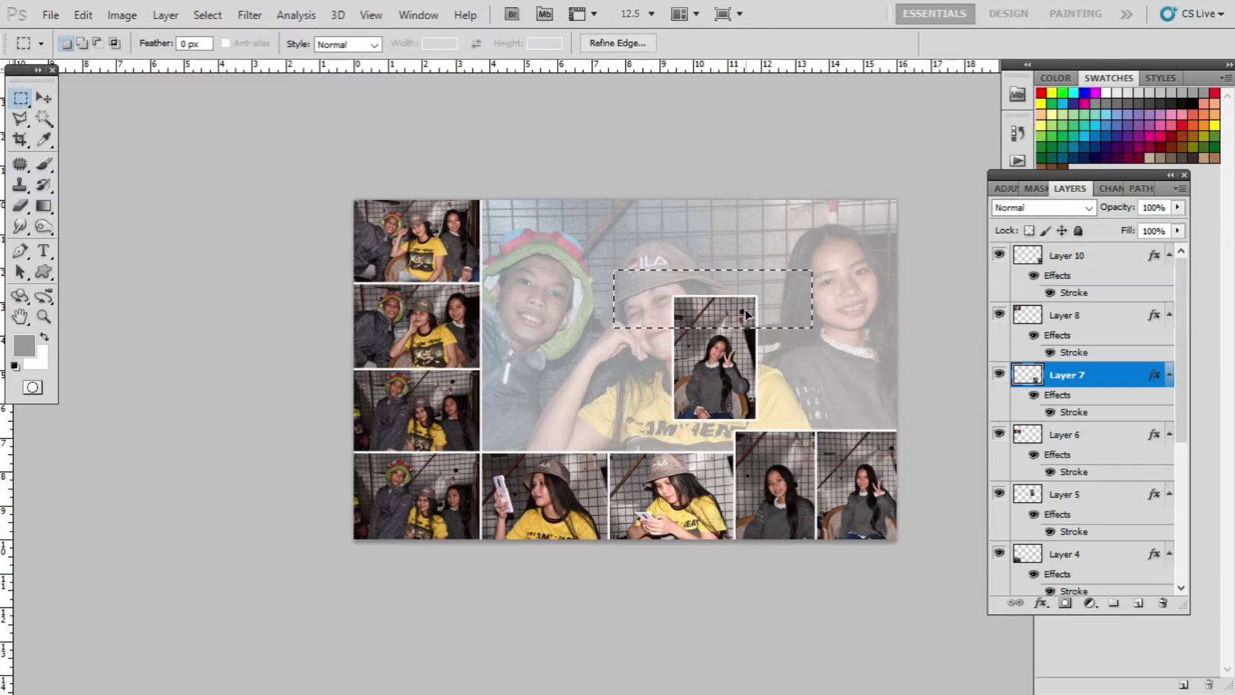
key(ctrl+d)
drag(632, 252, 802, 332)
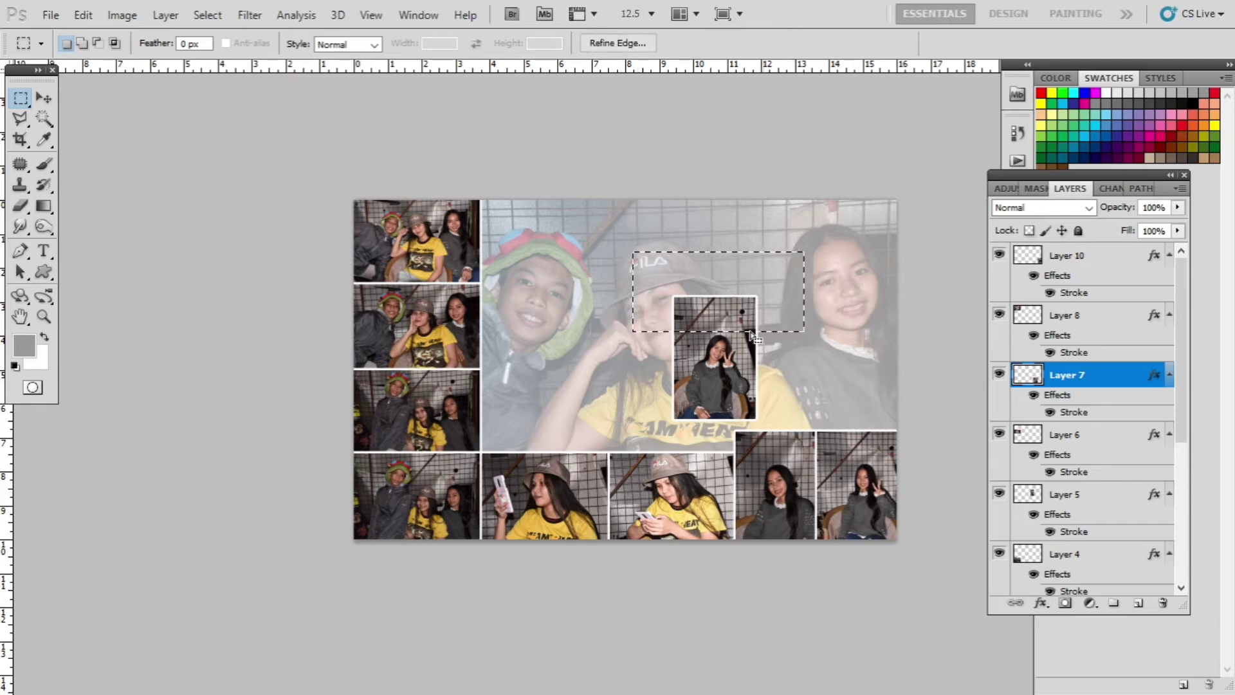
key(v)
click(707, 367)
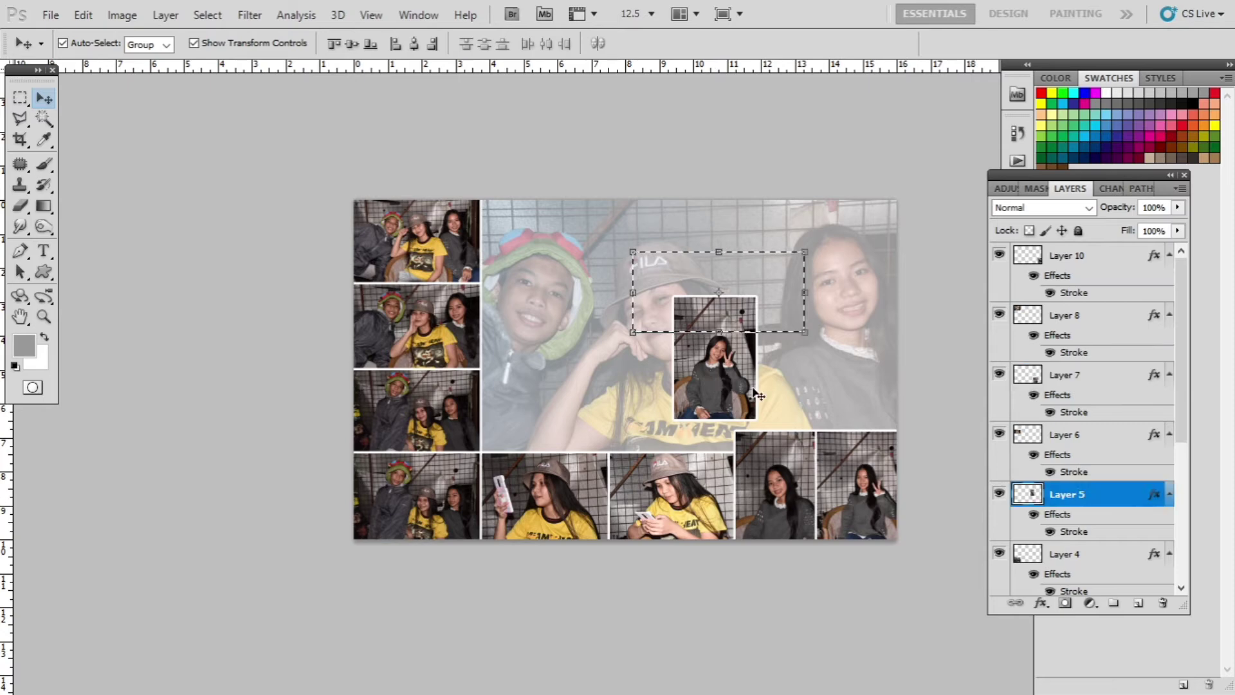
key(Delete)
key(ctrl+d)
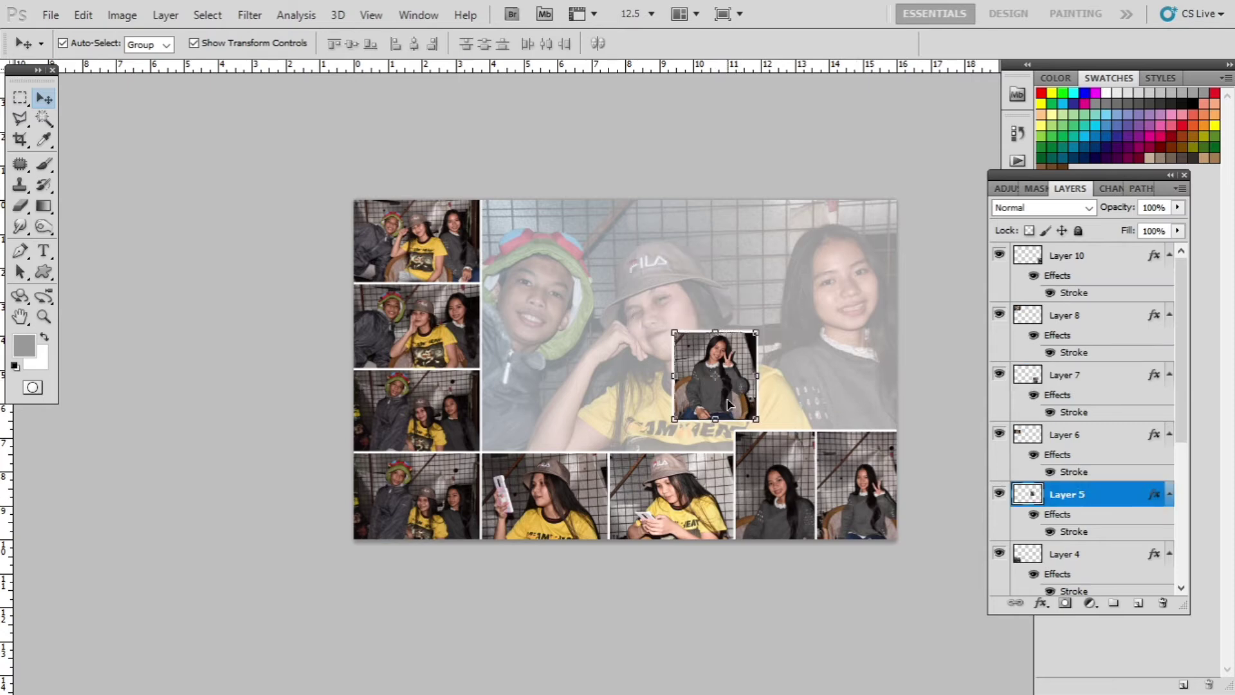
drag(729, 402, 827, 425)
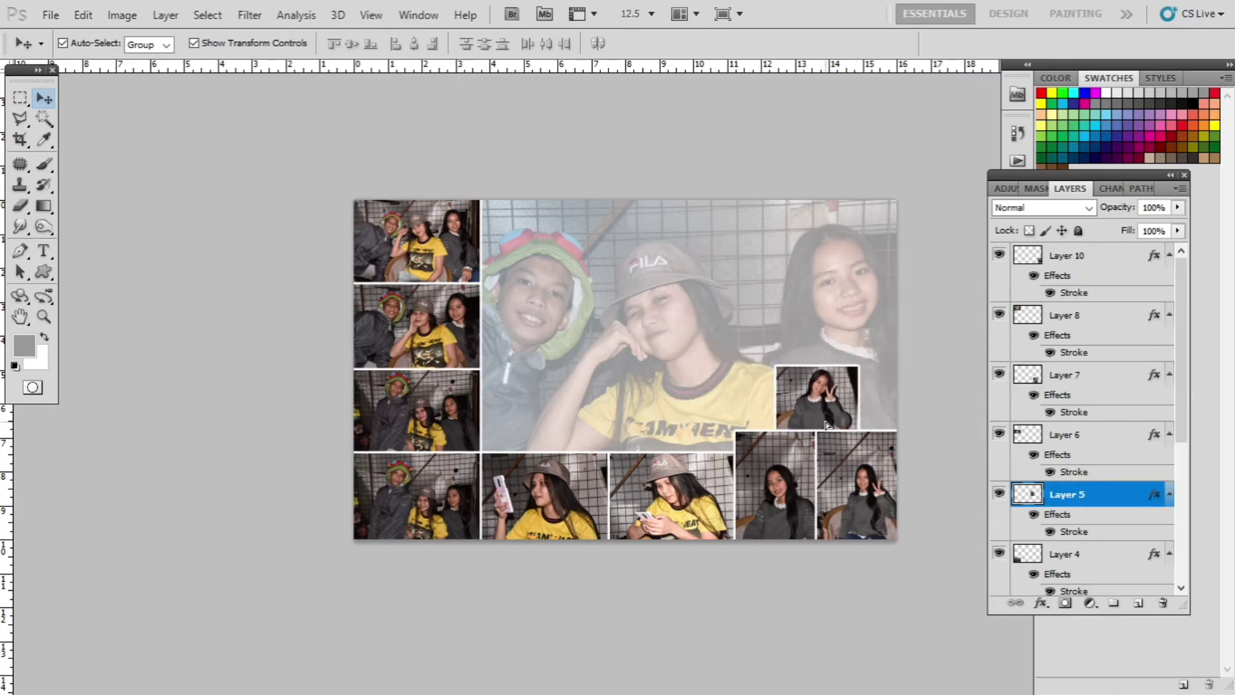
click(891, 596)
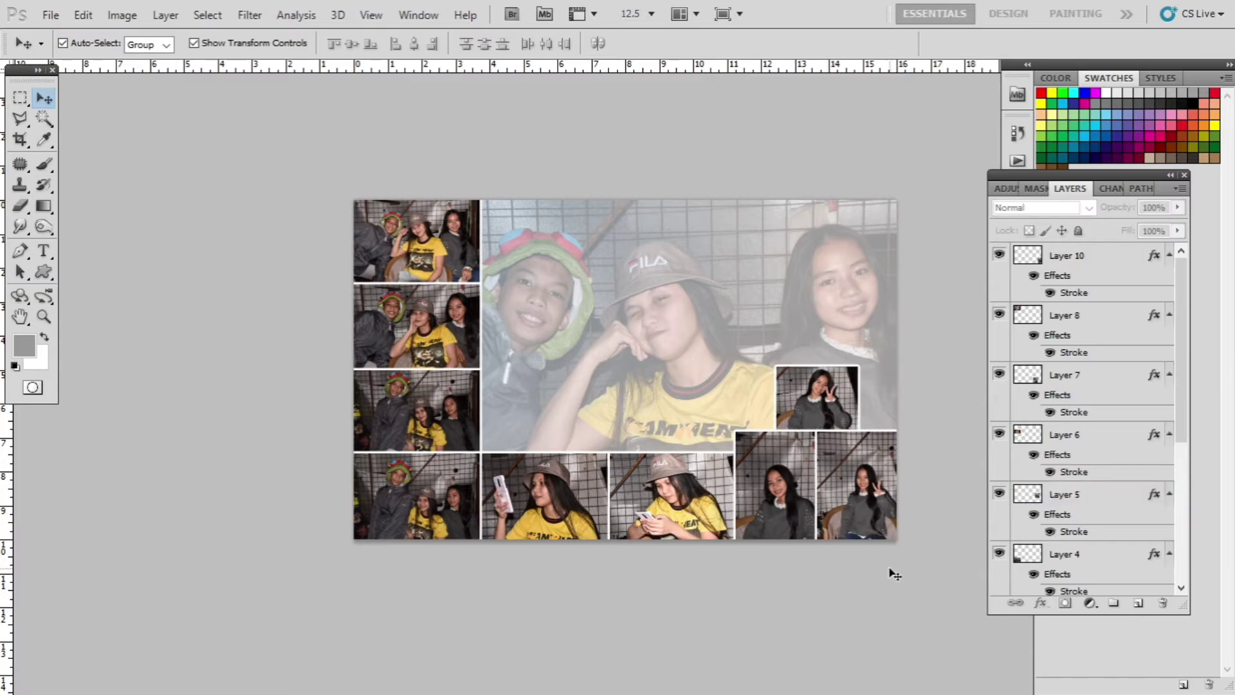
Step: Shift the Layer 10 and Layer 7 portraits slightly inward so they sit edge to edge with an even white border between them
scroll(894, 573, up, 2)
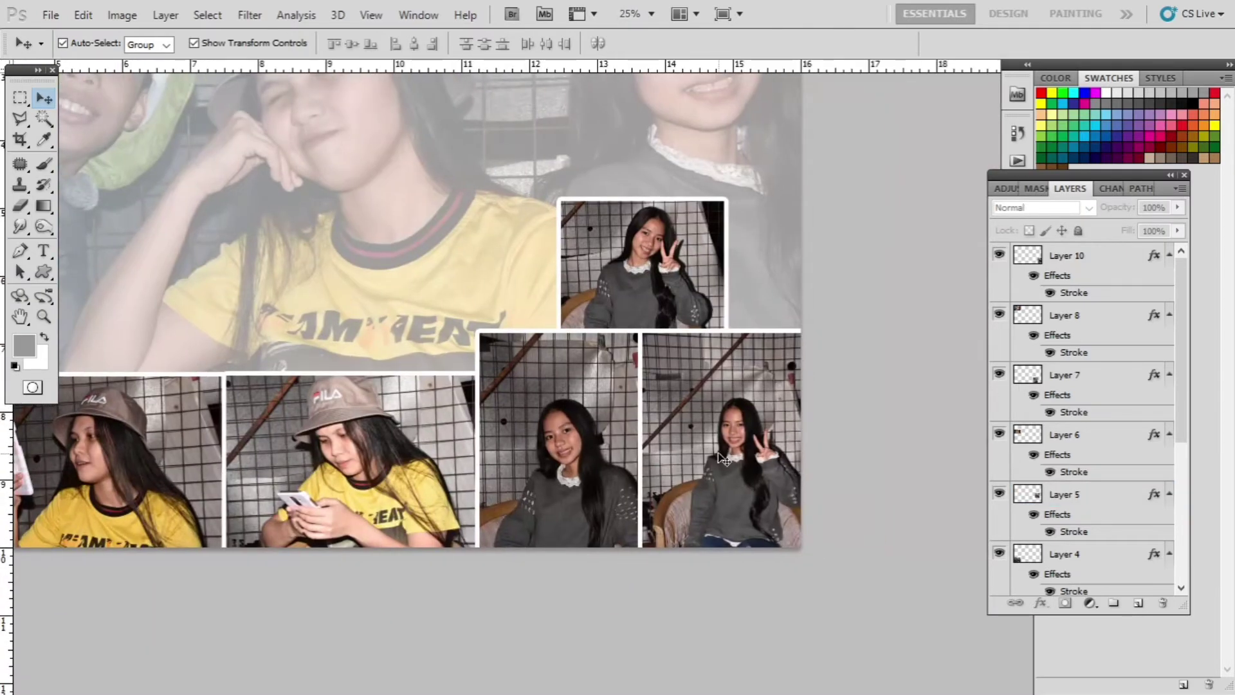
drag(723, 458, 708, 434)
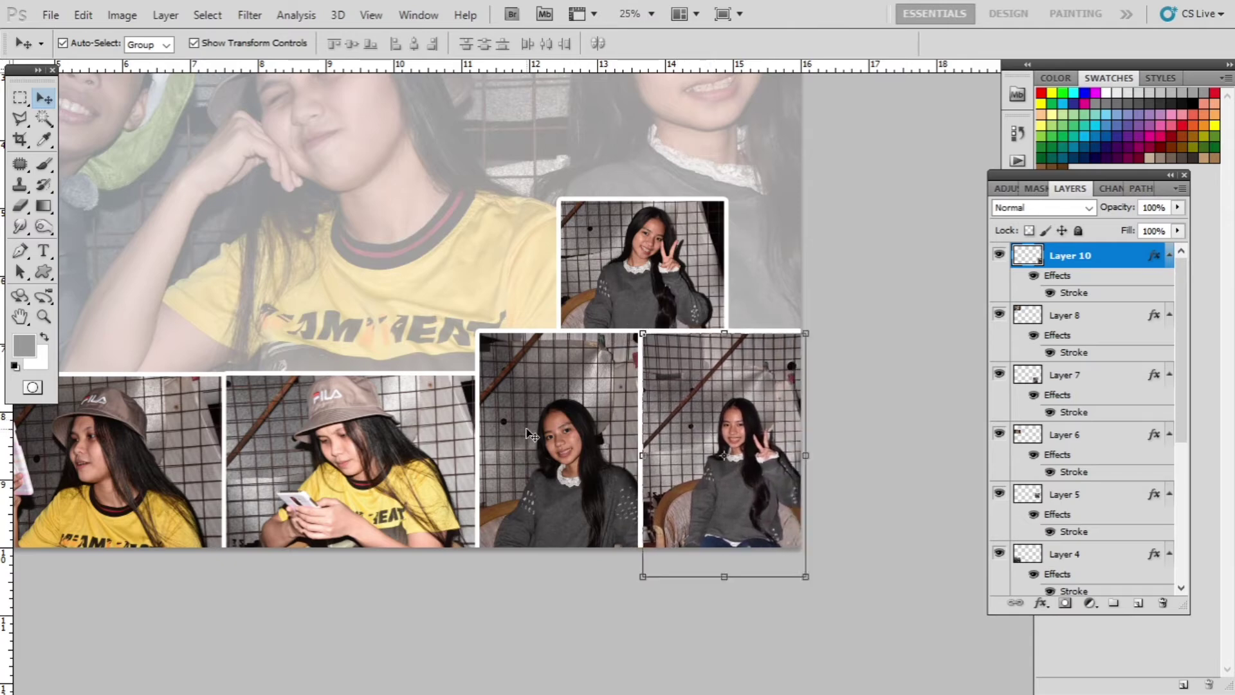
click(534, 433)
drag(584, 422, 567, 422)
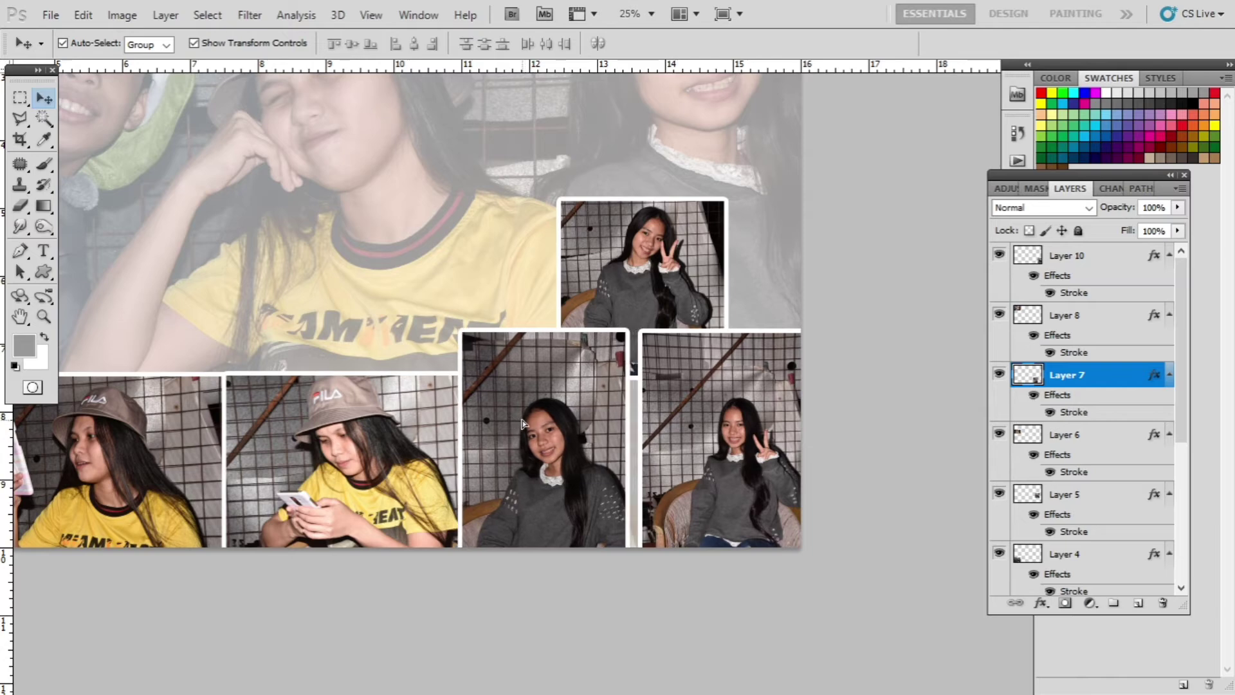
mouse_move(679, 421)
mouse_down()
mouse_move(662, 422)
mouse_move(673, 420)
mouse_up()
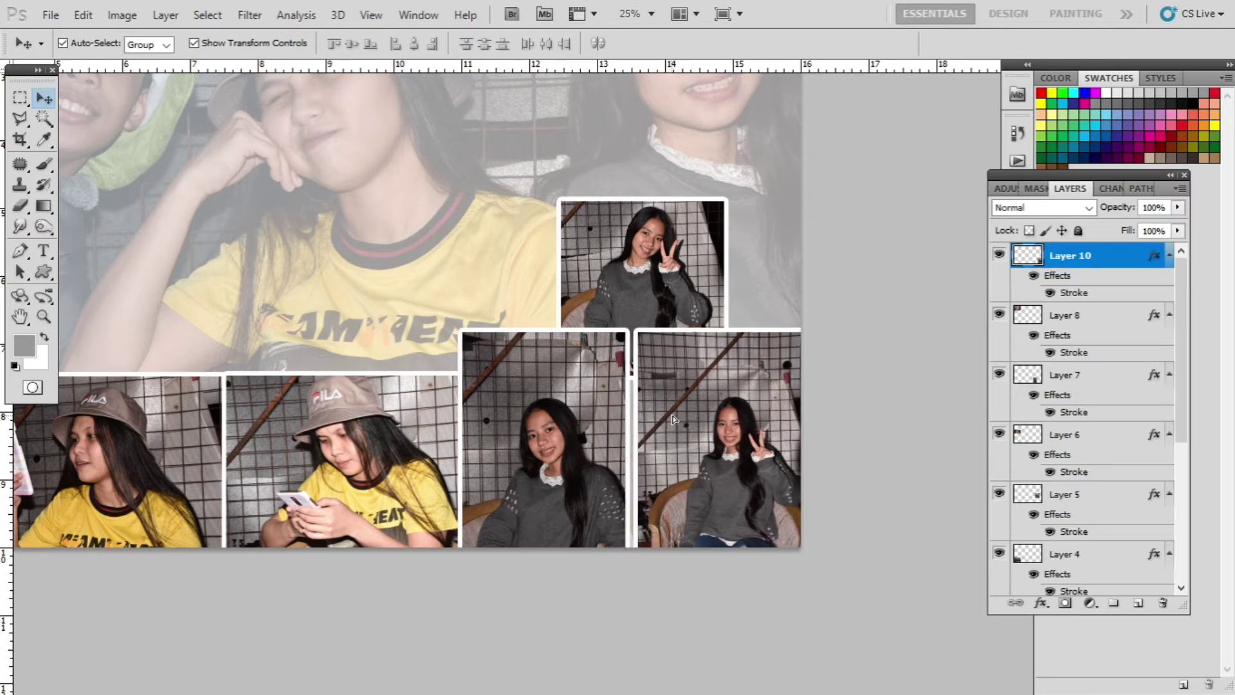
drag(549, 415, 565, 384)
click(888, 251)
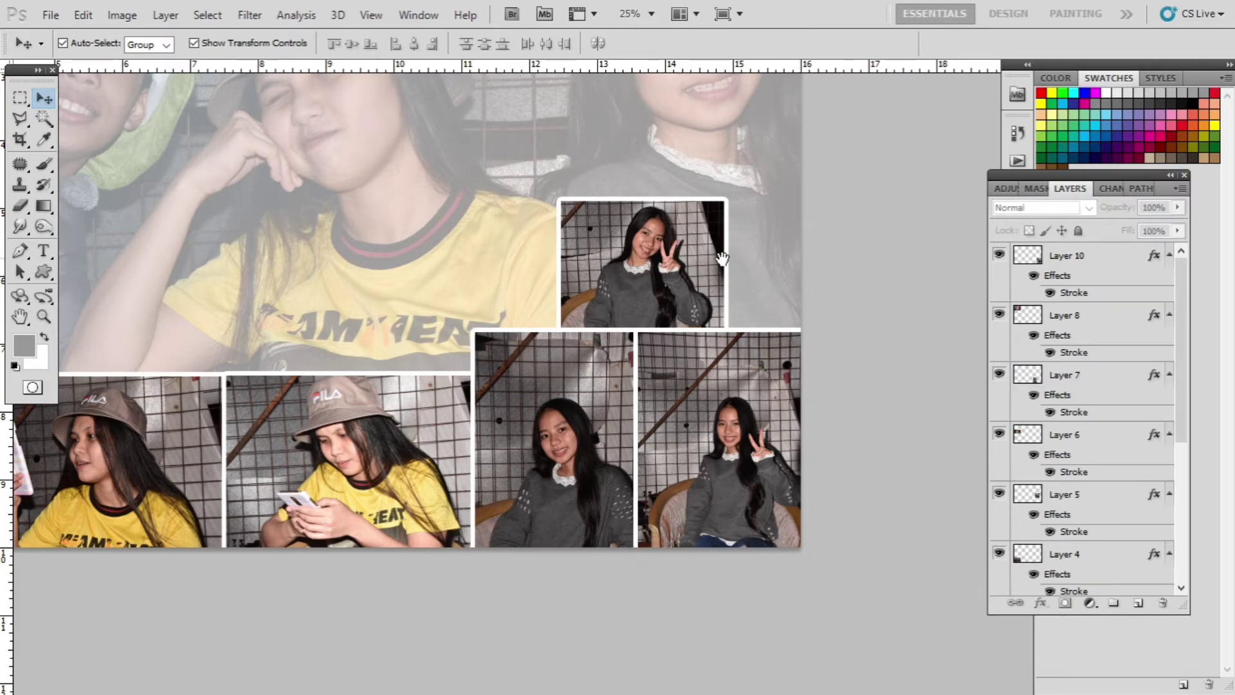
Step: Brighten the topmost photo of the left column, Layer 8, by raising the midpoint of its RGB curve with Curves
drag(722, 257, 829, 332)
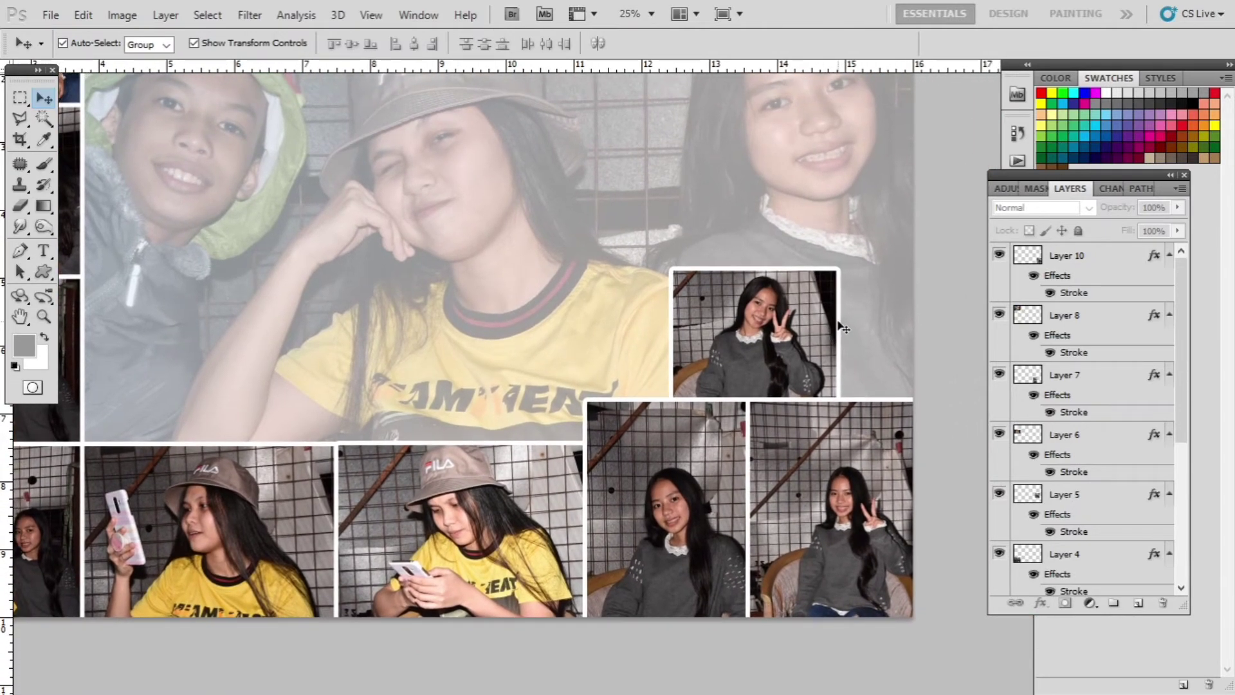
key(ctrl+minus)
key(ctrl+minus)
key(ctrl+minus)
key(ctrl+plus)
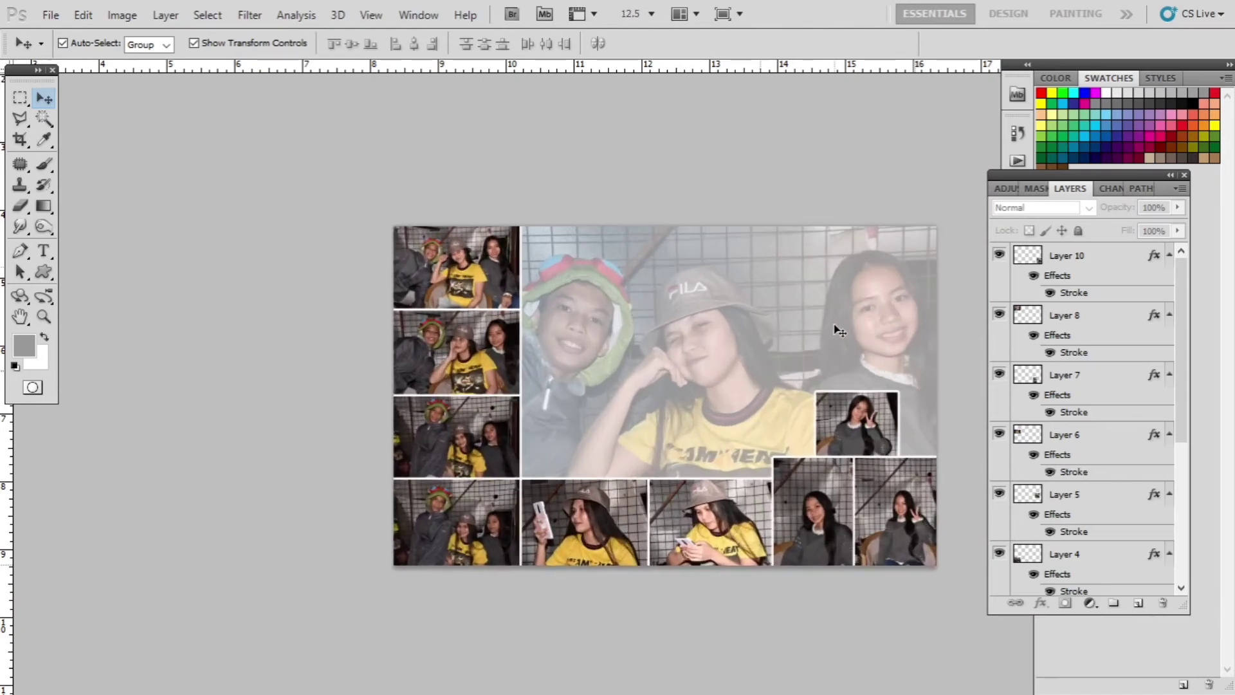
drag(834, 325, 729, 324)
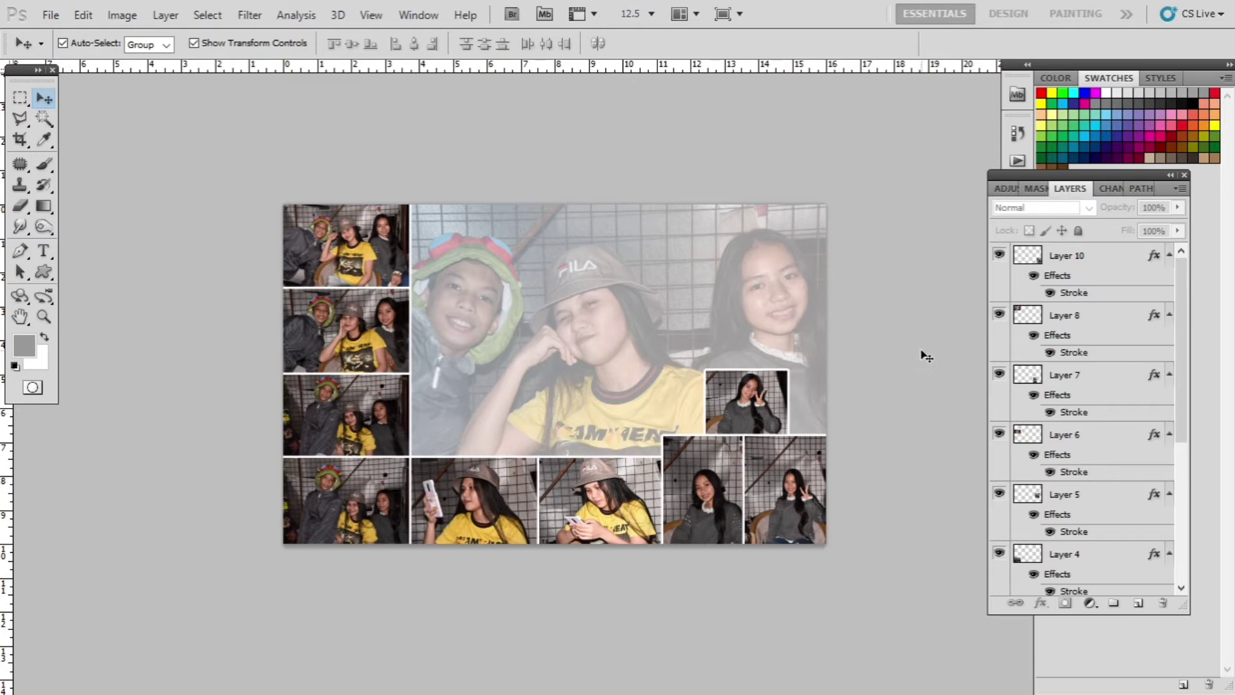
click(397, 249)
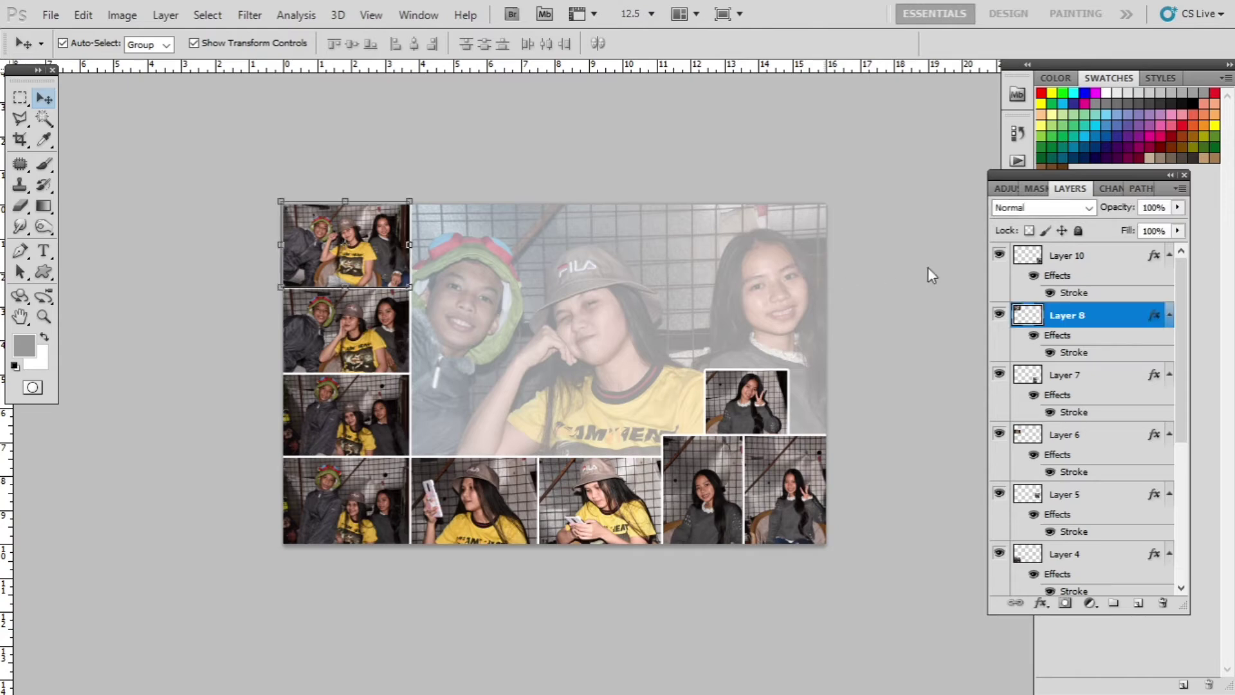
key(ctrl+m)
drag(1110, 297, 1110, 282)
key(Return)
Step: Apply the same Curves brightening to the second photo of the left column, Layer 6
click(394, 347)
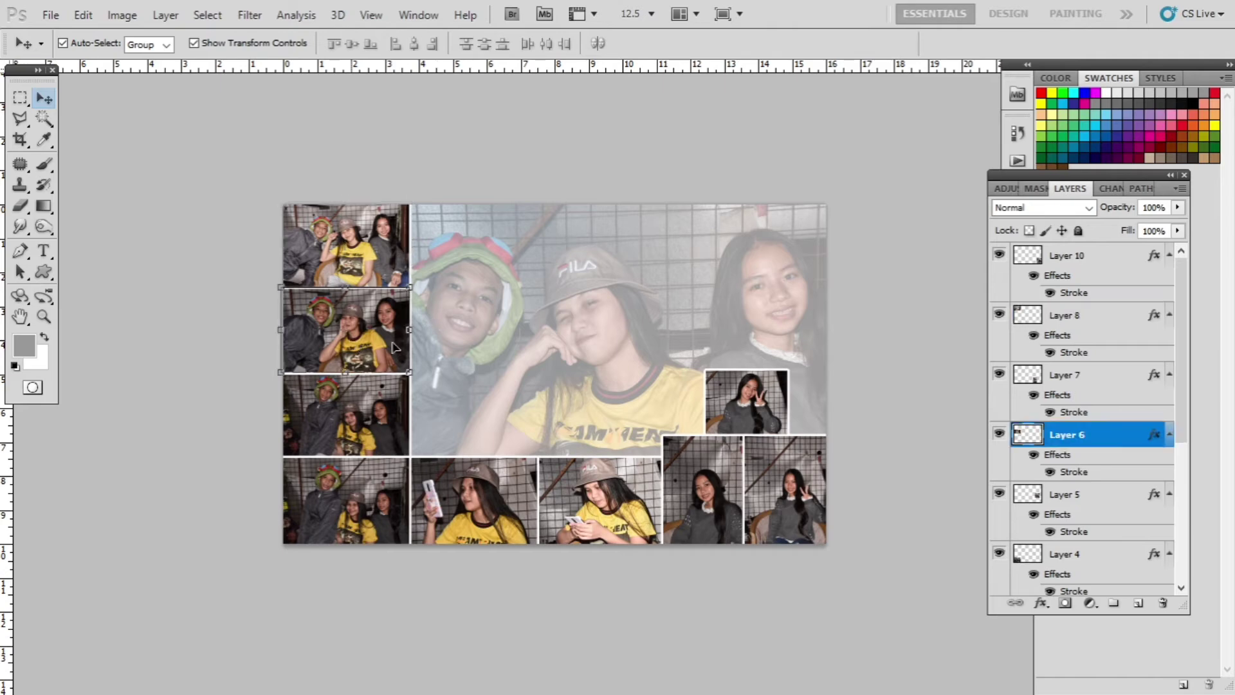
click(387, 230)
click(356, 326)
key(ctrl+m)
key(Escape)
Step: Brighten the two lower photos of the left column, Layer 2 and Layer 4, with the same custom RGB curve
click(348, 466)
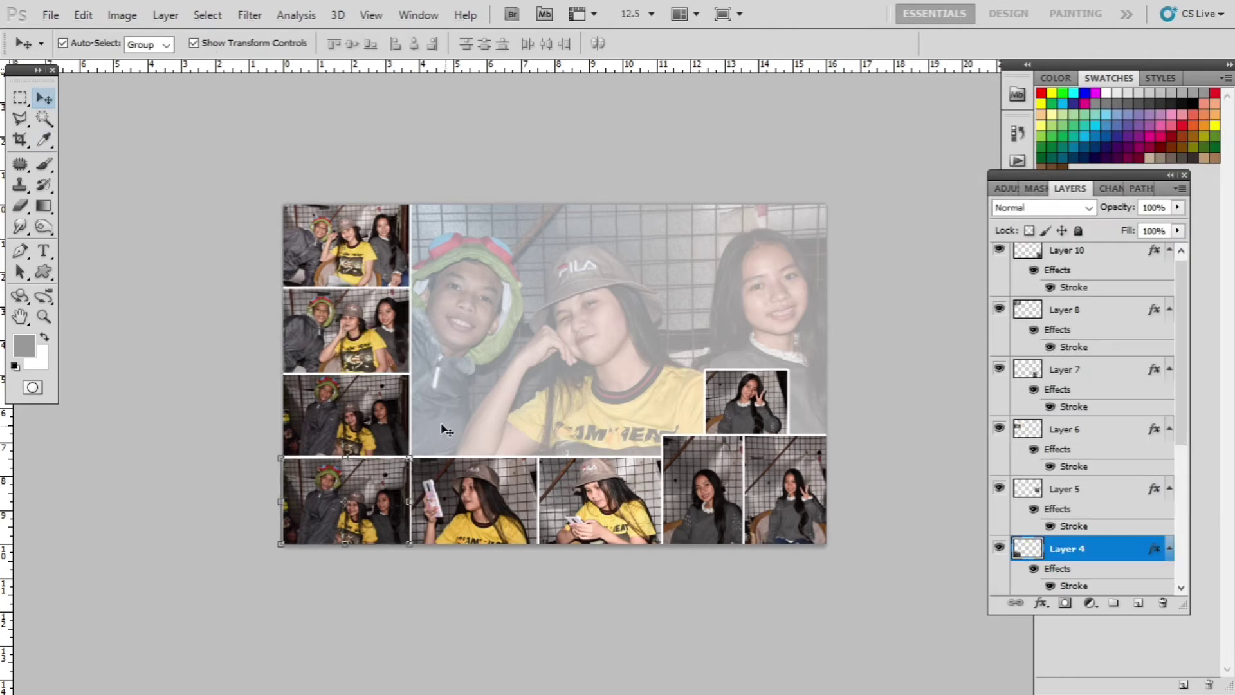
shift+click(370, 427)
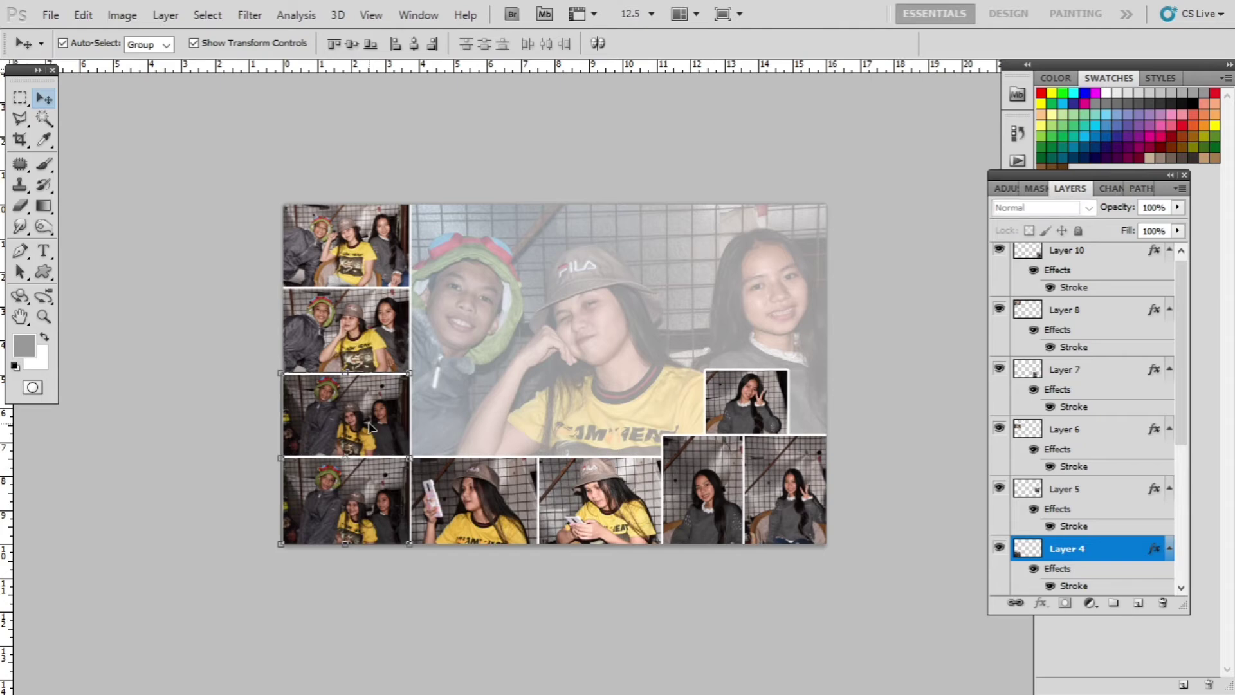
click(316, 425)
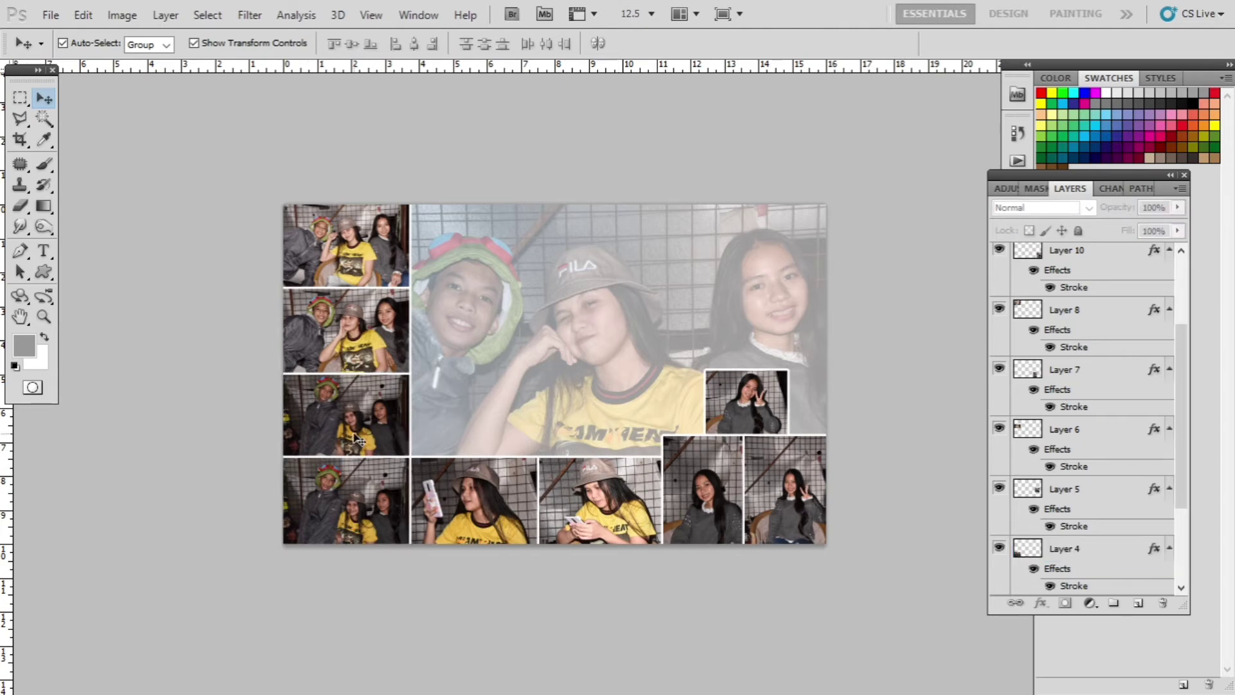
key(ctrl+m)
key(Escape)
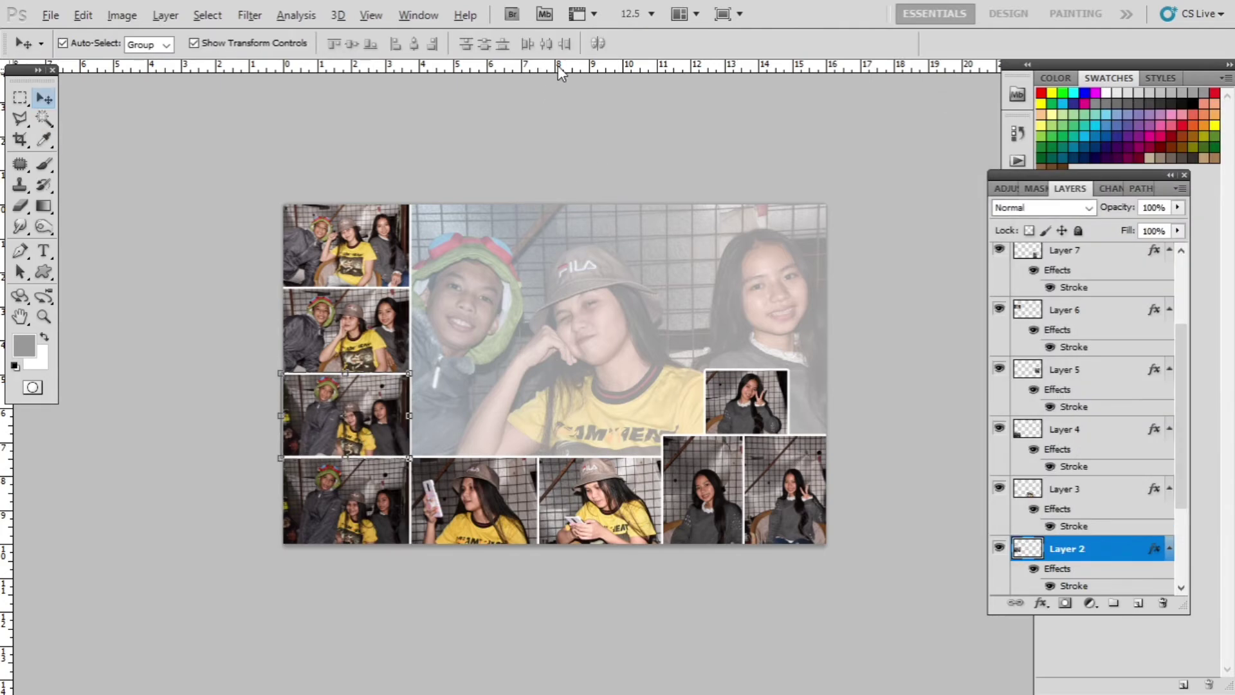
click(579, 138)
click(342, 532)
key(ctrl+m)
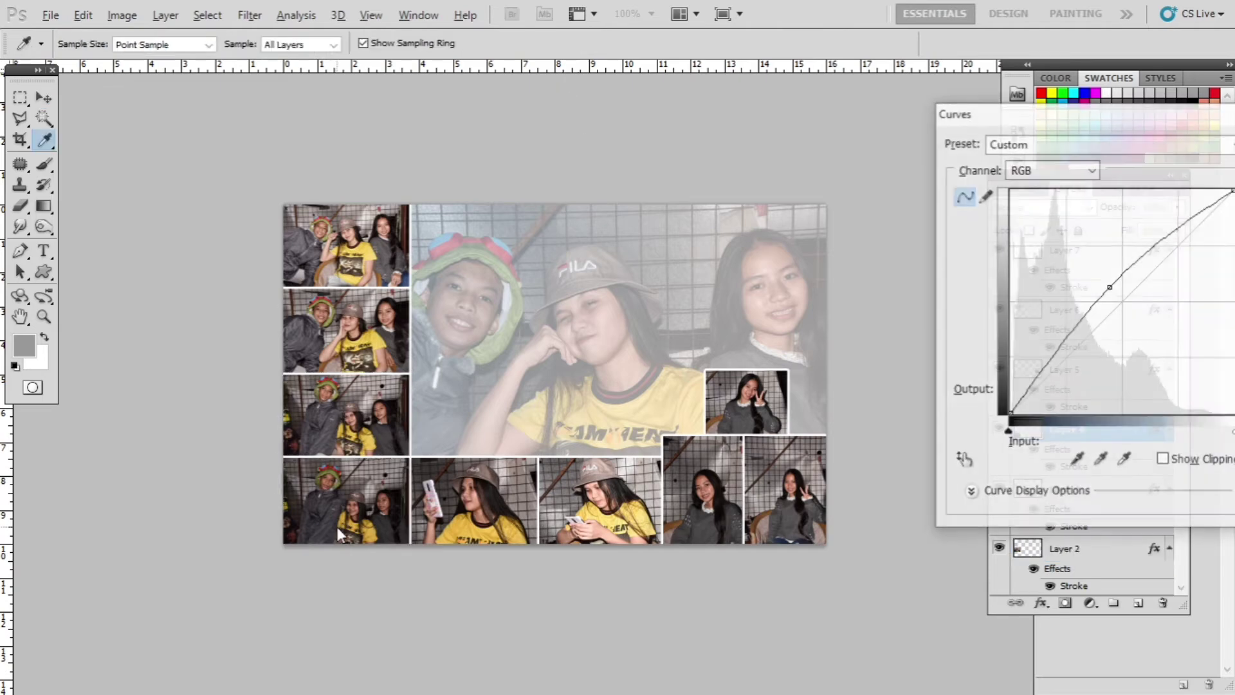
key(Escape)
Step: Apply the same Curves brightening to the bottom-row phone photo, Layer 1, and to the small cropped portrait, Layer 5
click(482, 521)
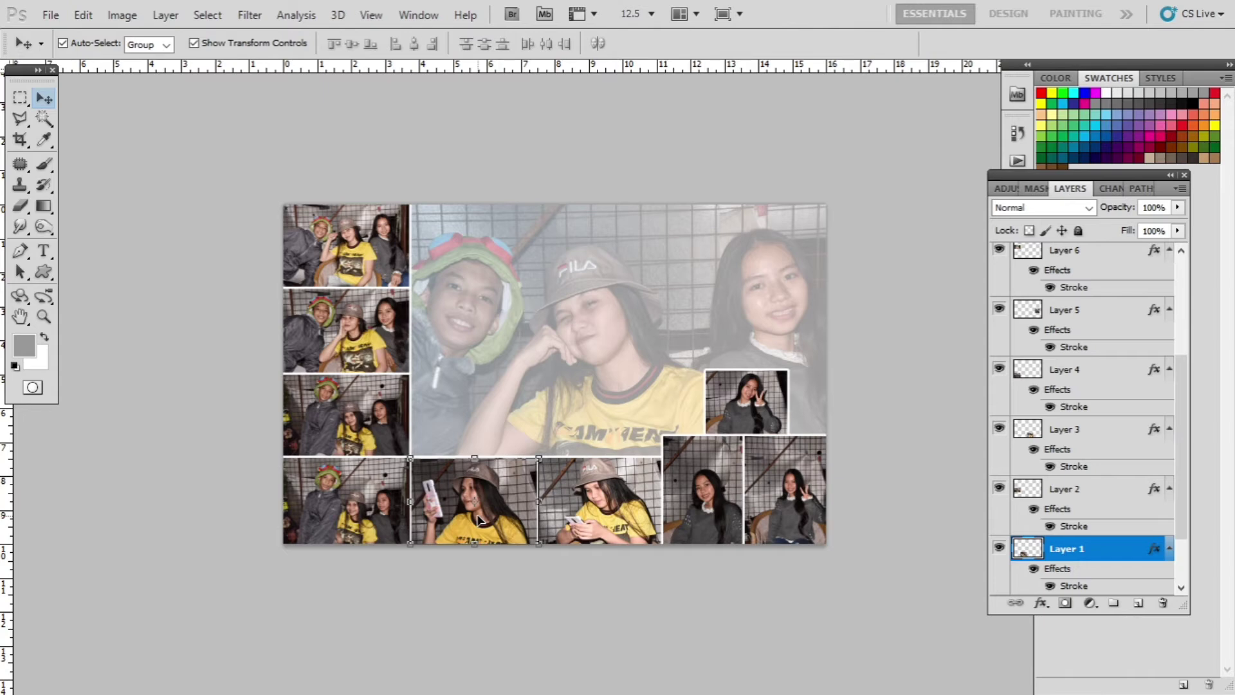
key(ctrl+m)
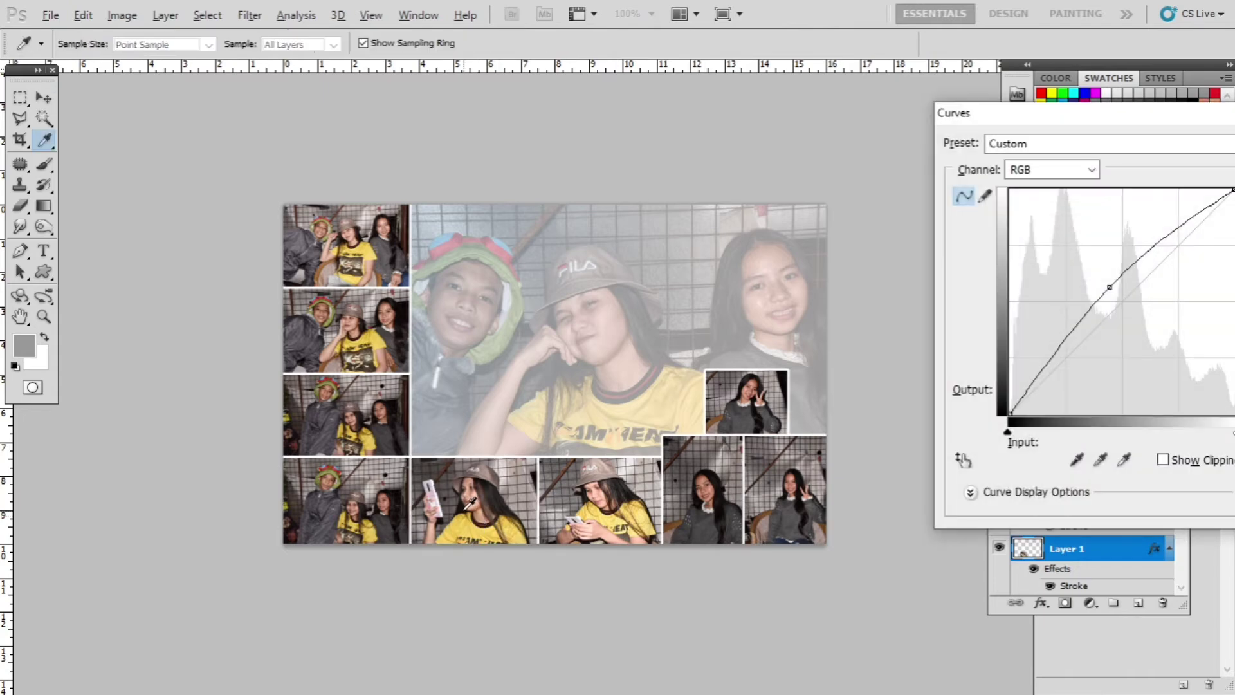
key(Escape)
click(746, 401)
key(ctrl+m)
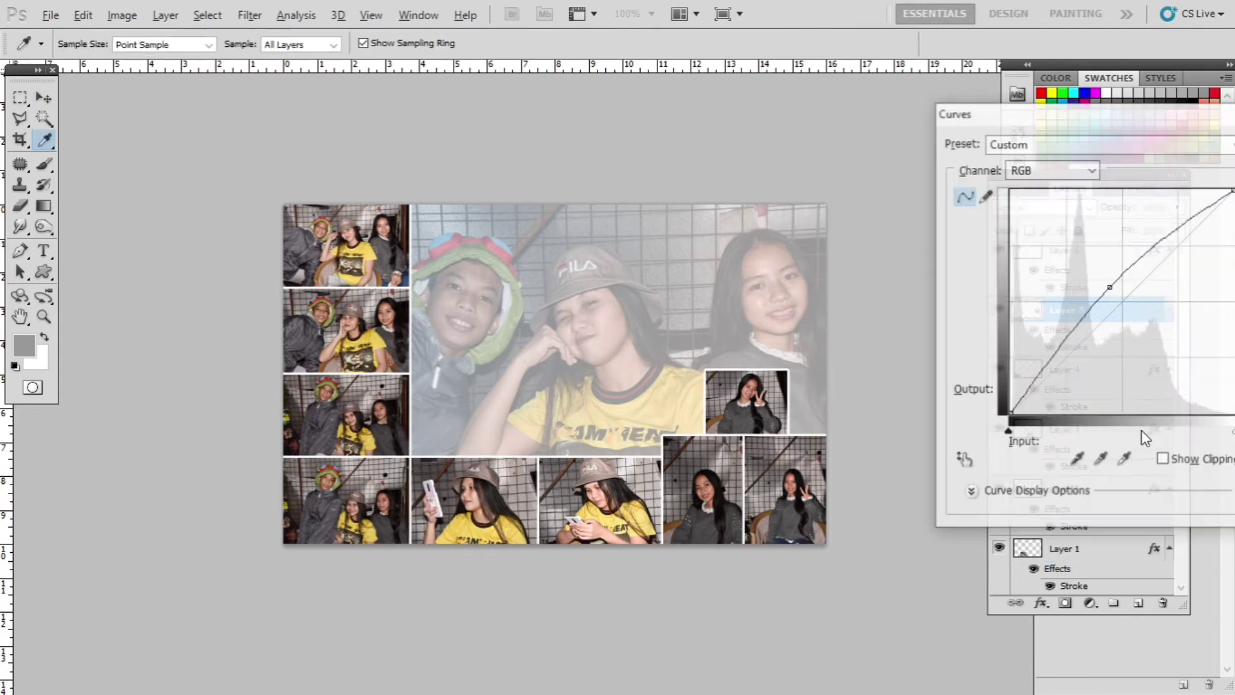
key(Escape)
Step: Brighten the two bottom-row portraits, Layer 7 and Layer 10, with the same custom curve and show the spread in full-screen mode
click(733, 518)
key(ctrl+m)
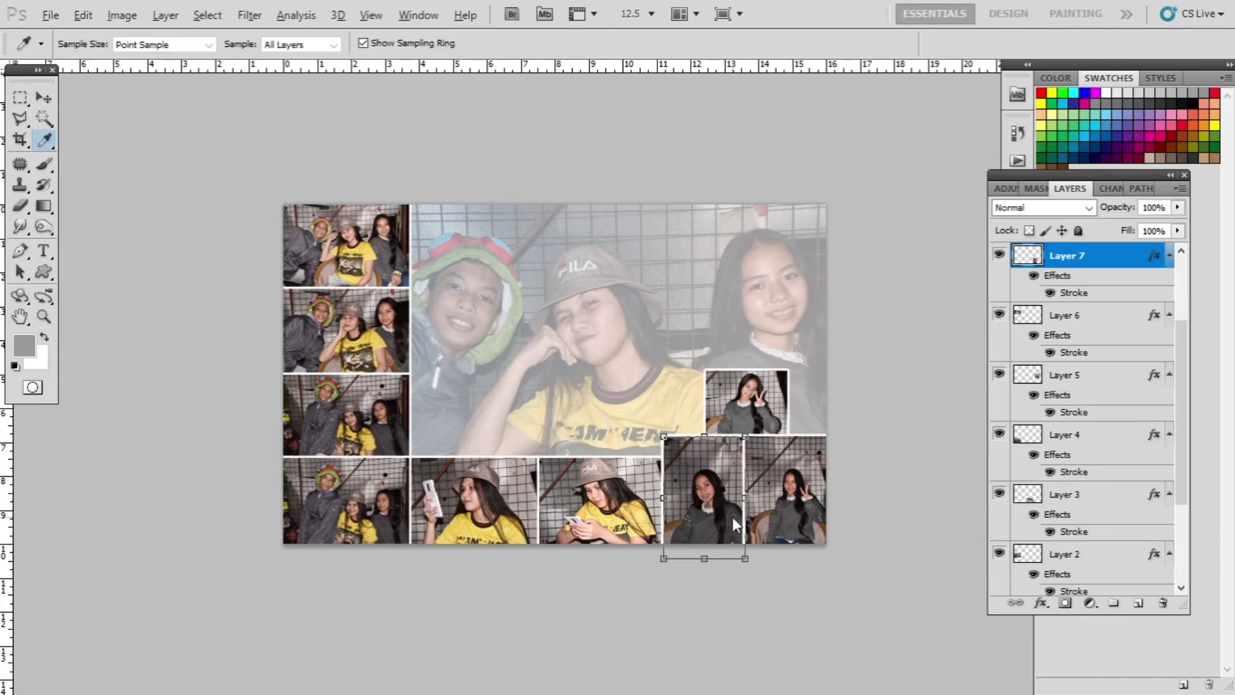
key(Escape)
click(803, 508)
key(ctrl+m)
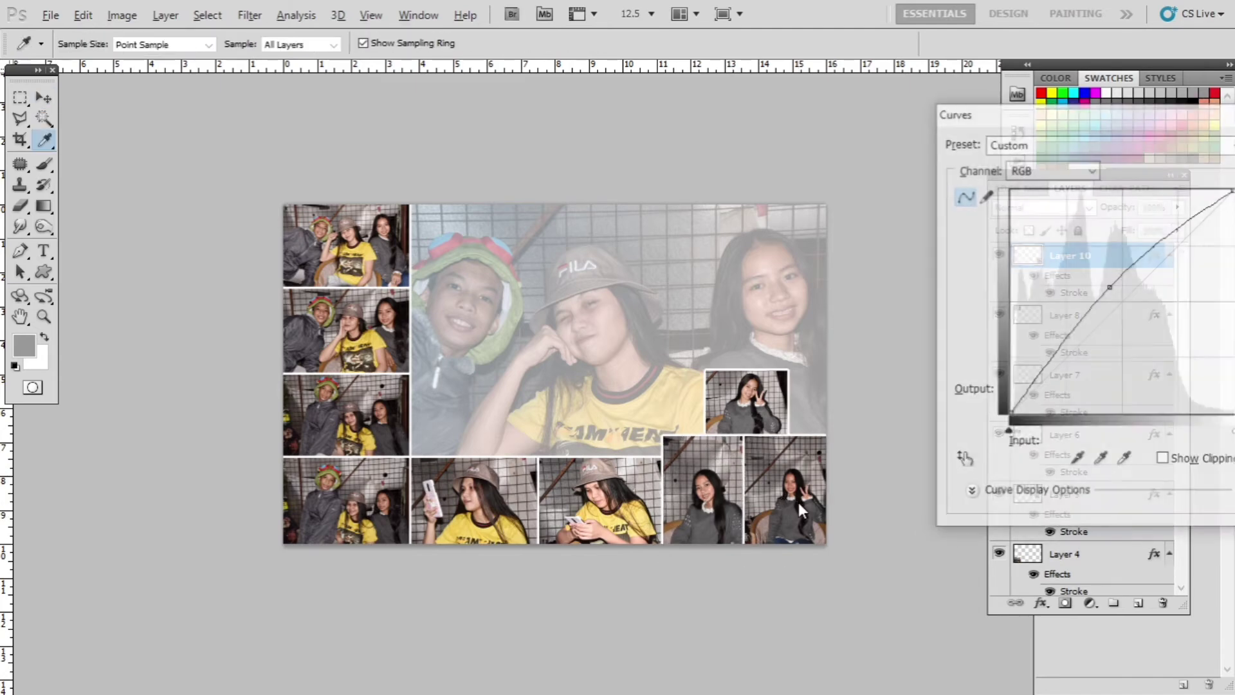
key(Escape)
click(806, 154)
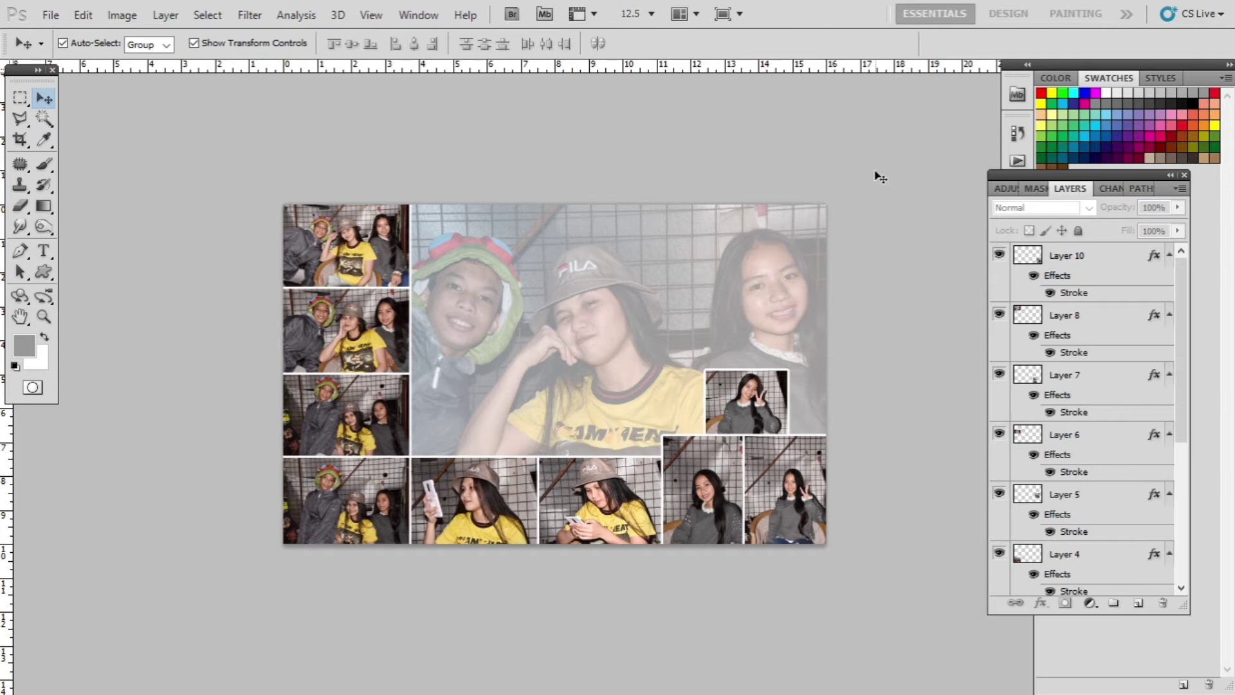
key(f)
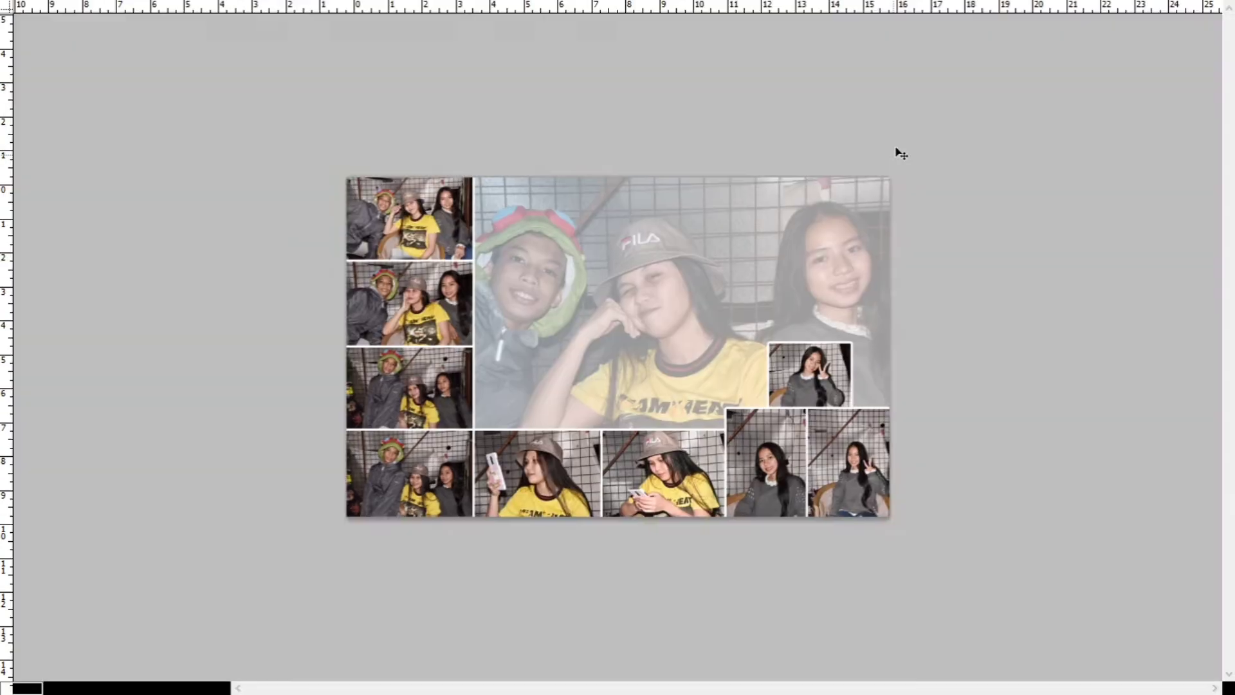
Step: Add the centred text “Born as a cousin made as a friend” over the upper part of the faded group photo
key(f)
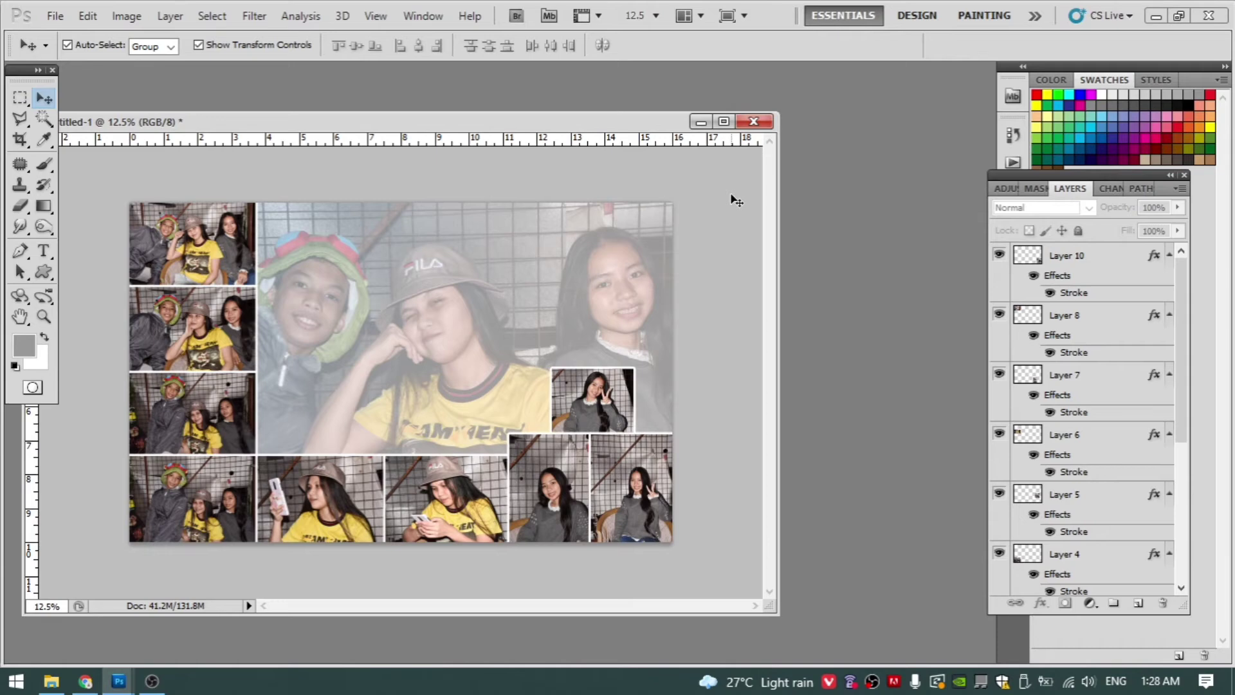
key(ctrl+minus)
key(ctrl+plus)
key(ctrl+minus)
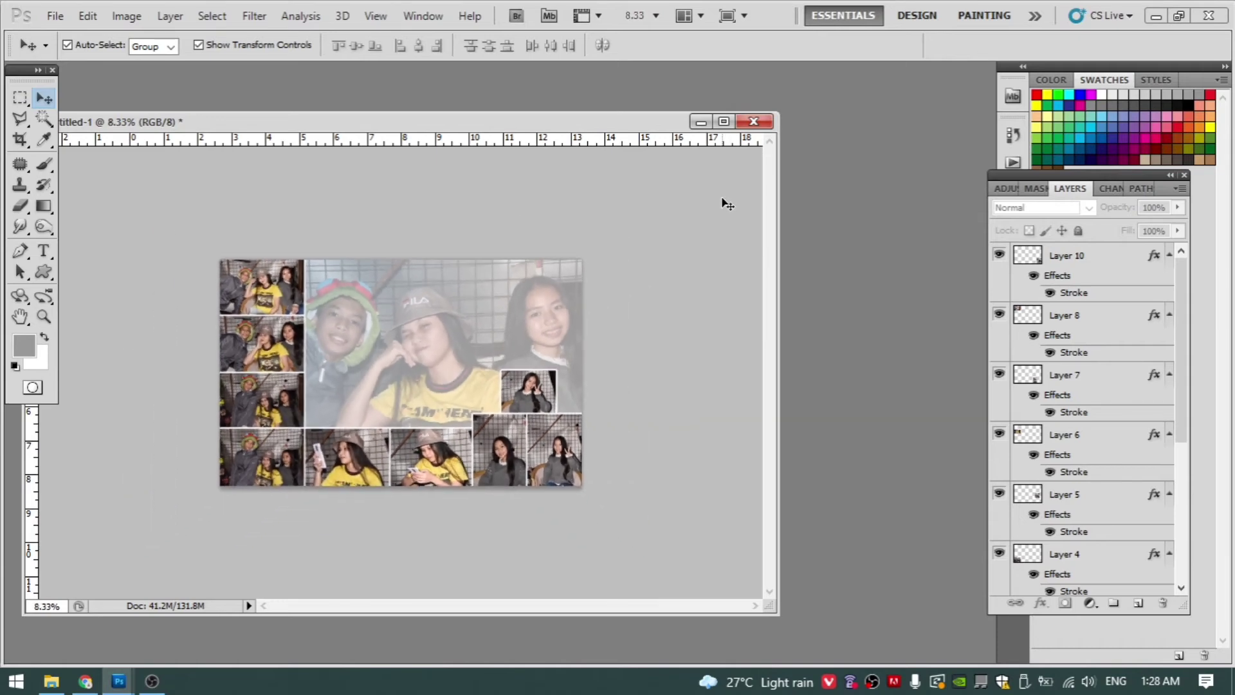
key(ctrl+plus)
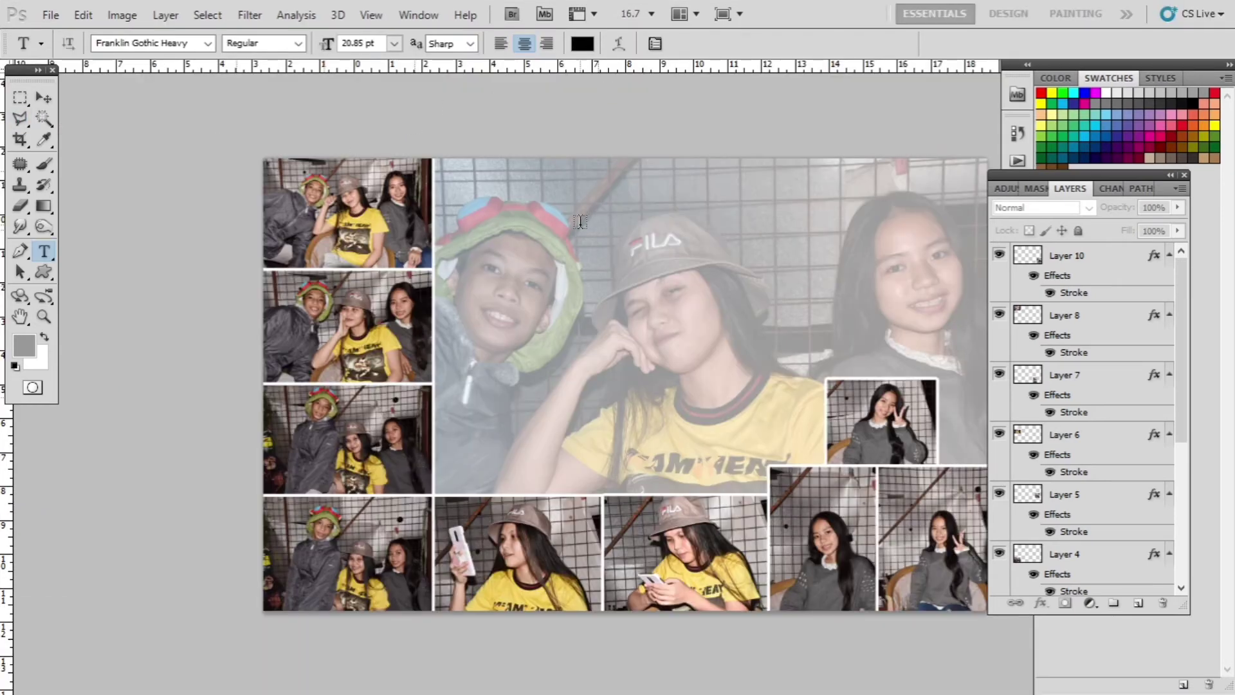
click(578, 246)
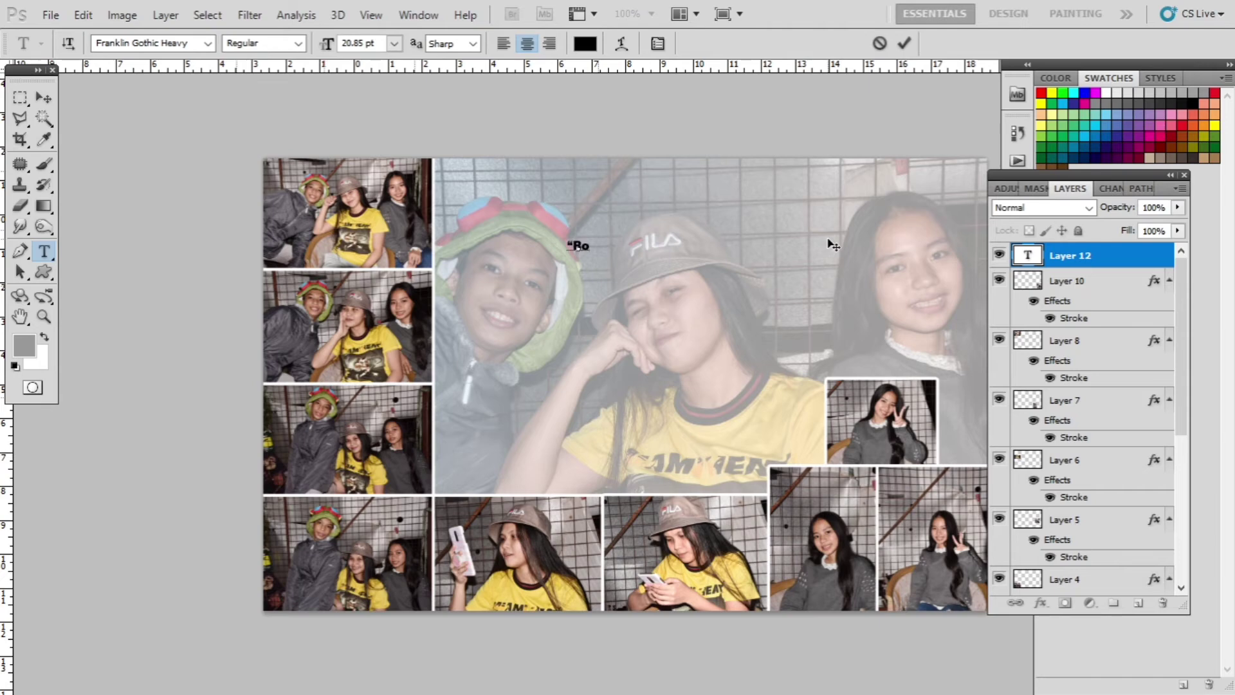
text(“Born as a cousin)
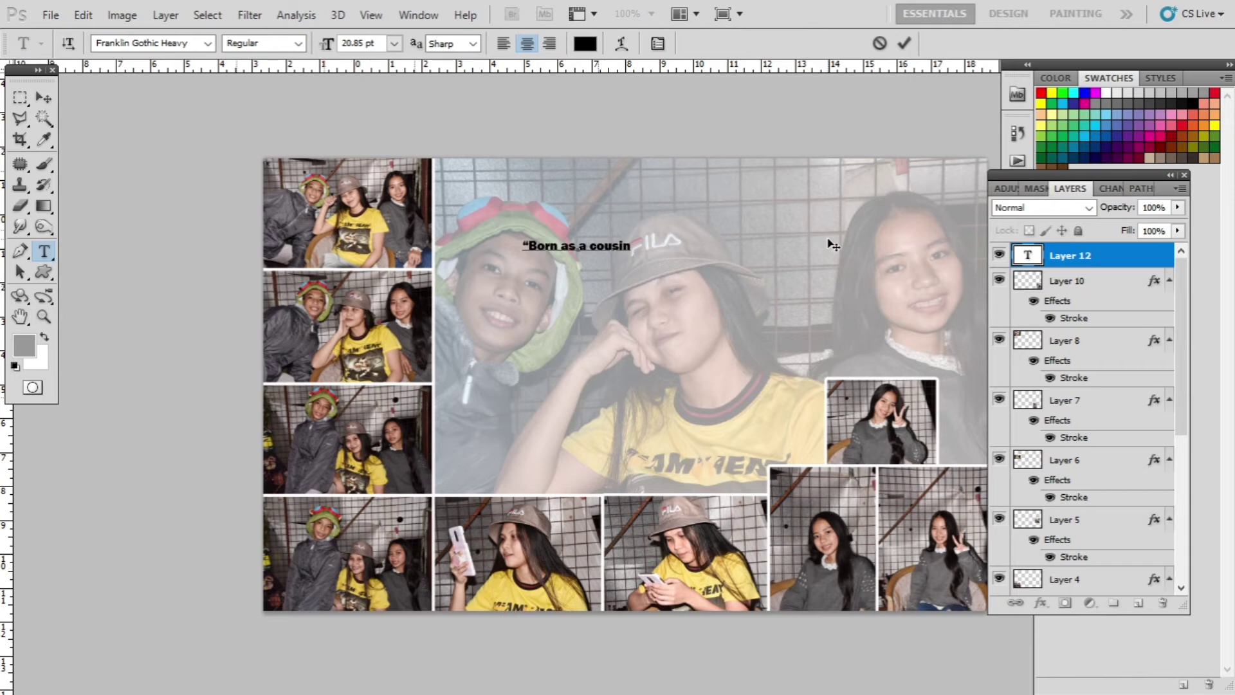
text( made a)
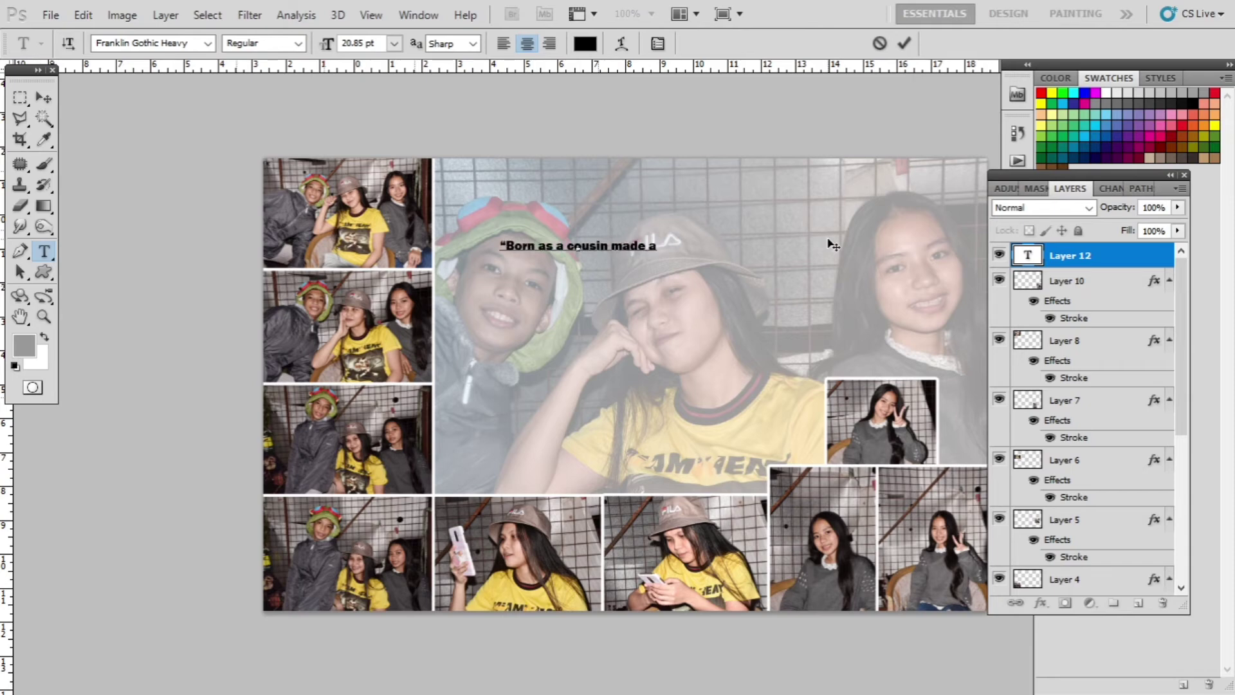
text(s a f)
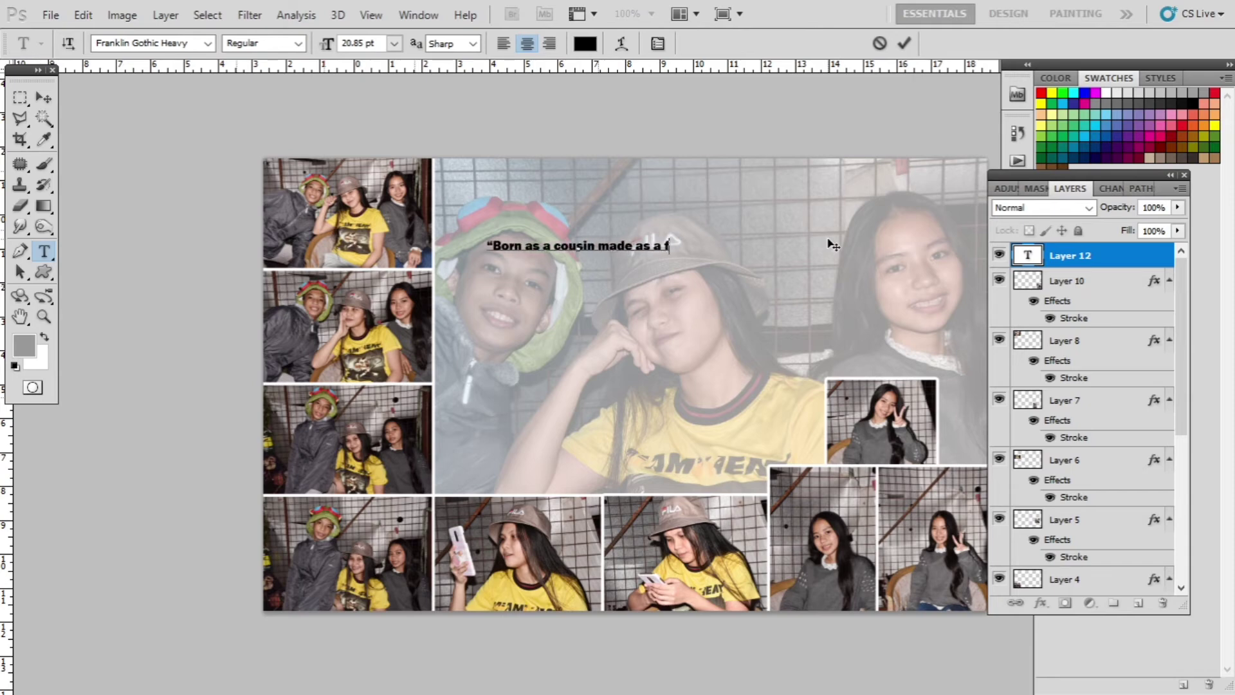
text(riend)
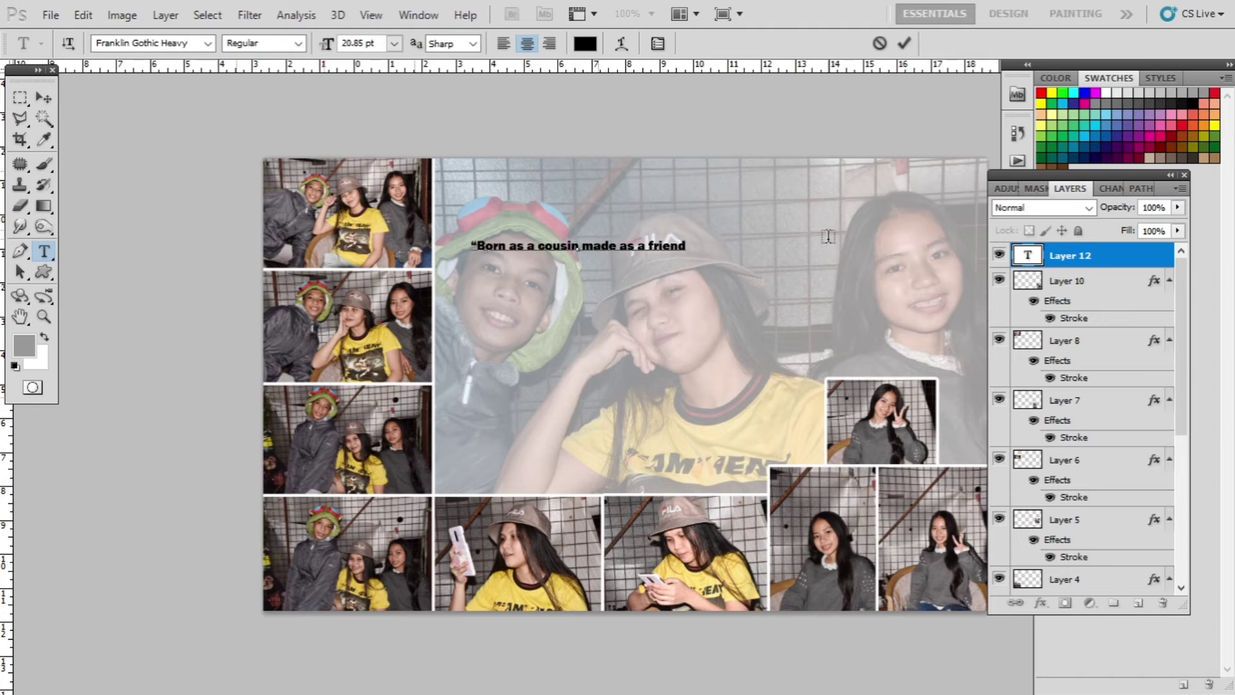
text(”)
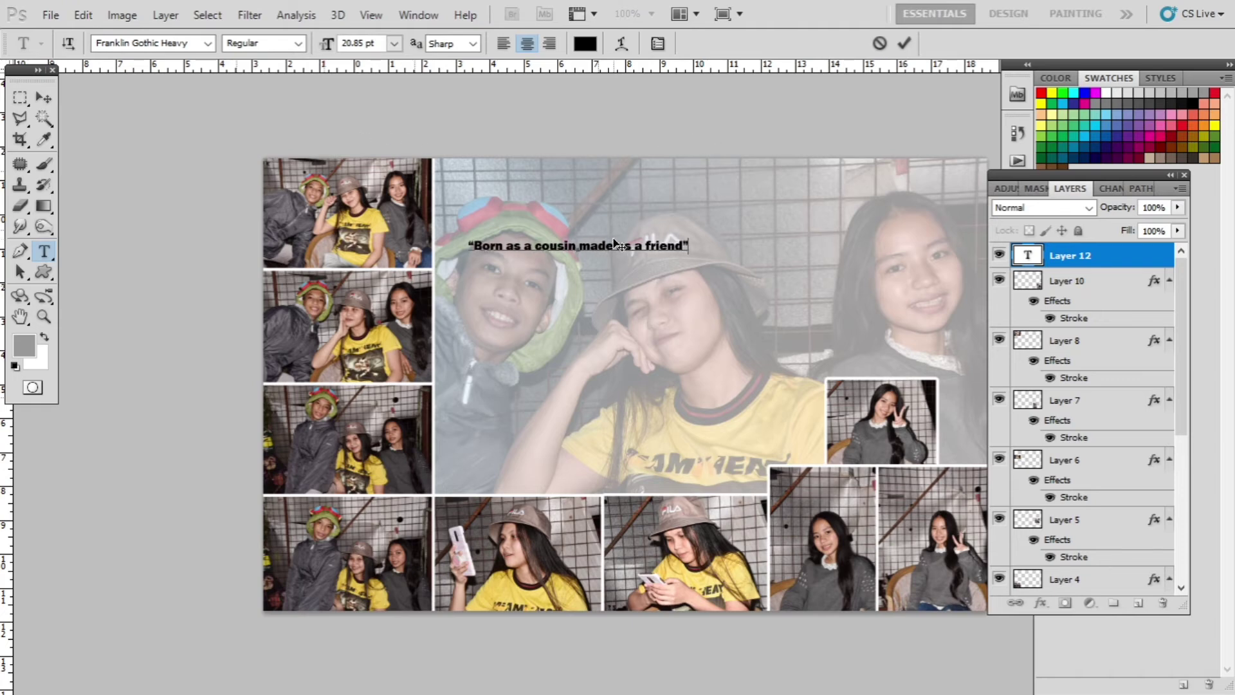
Step: Change the font of the whole quote to Agency FB
drag(691, 246, 432, 246)
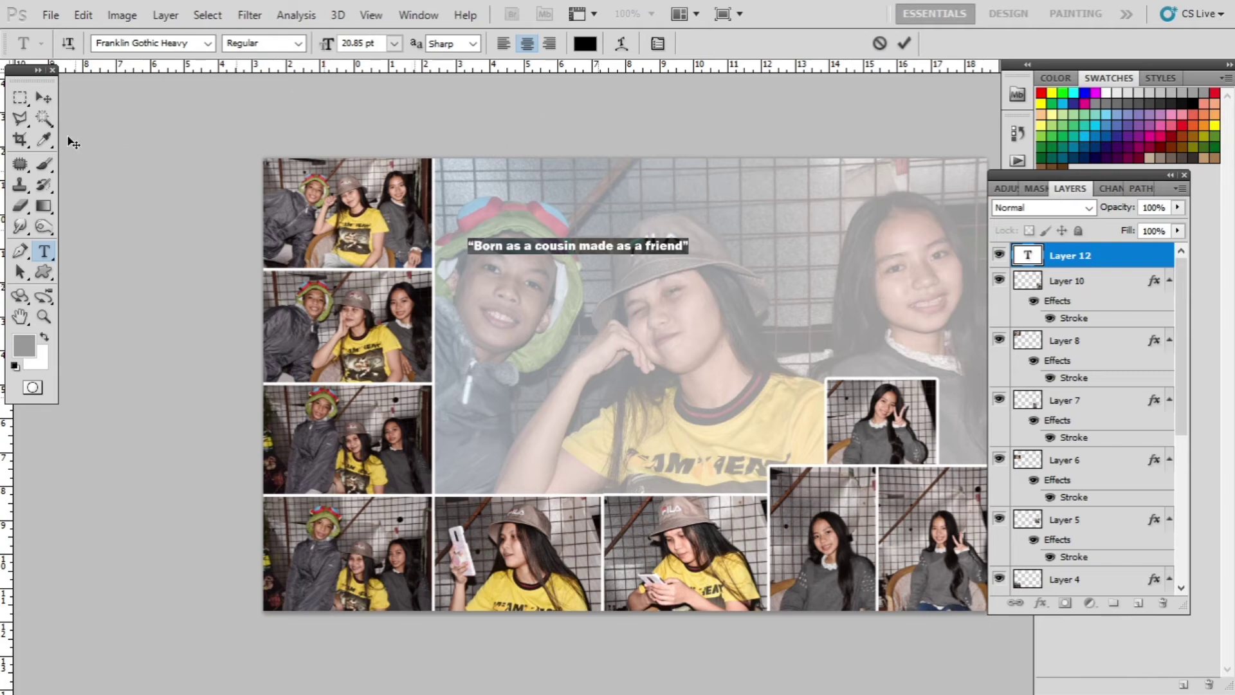
click(206, 45)
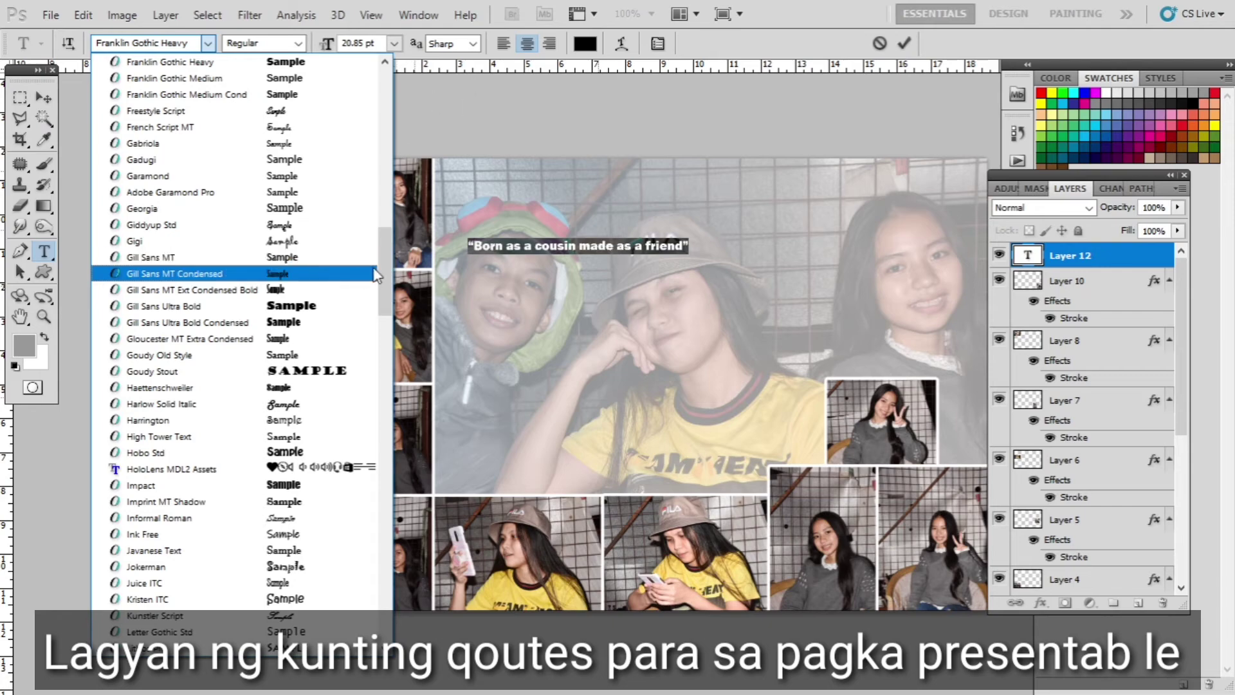
drag(388, 256, 396, 69)
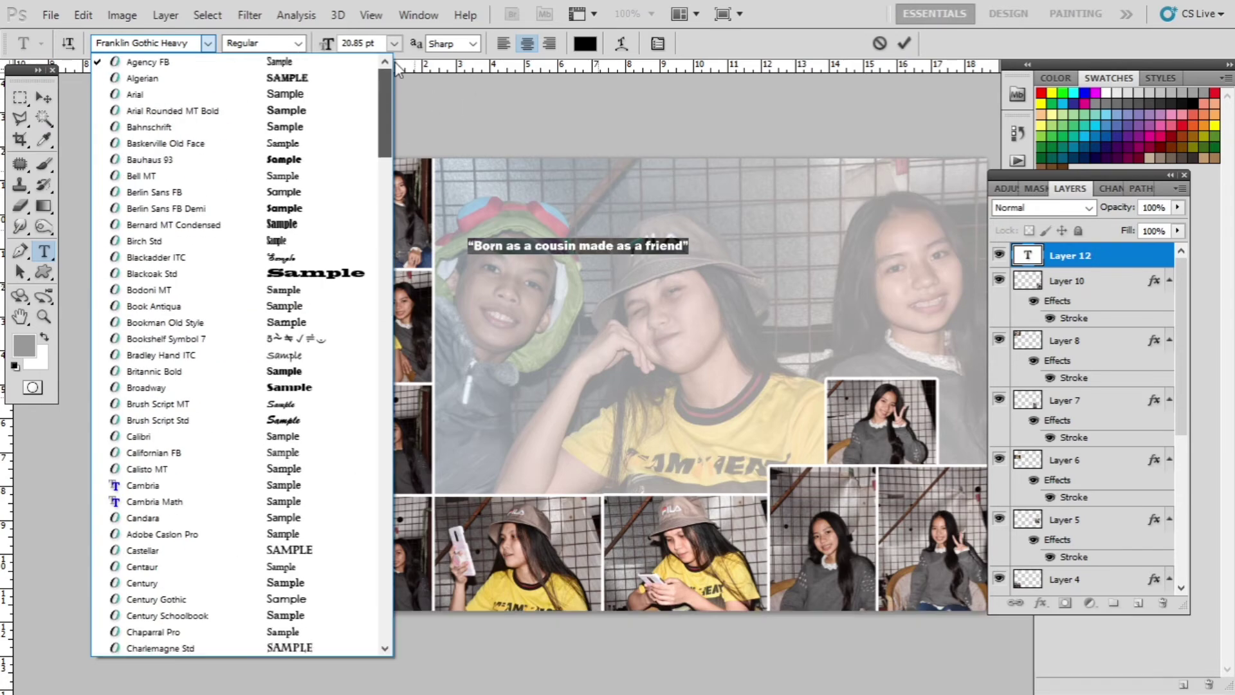
click(299, 65)
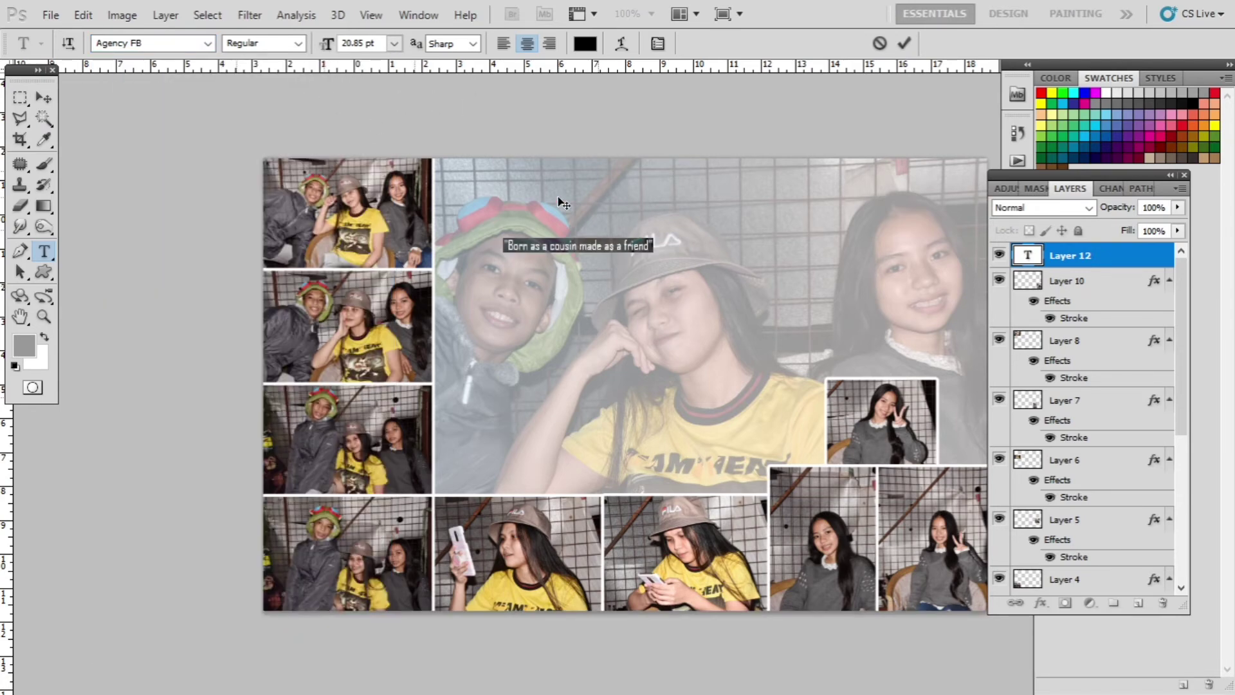
Step: Try successive fonts on the quote, from Algerian through Bell MT and Bernard MT Condensed, and apply Bookman Old Style
click(193, 42)
key(Down)
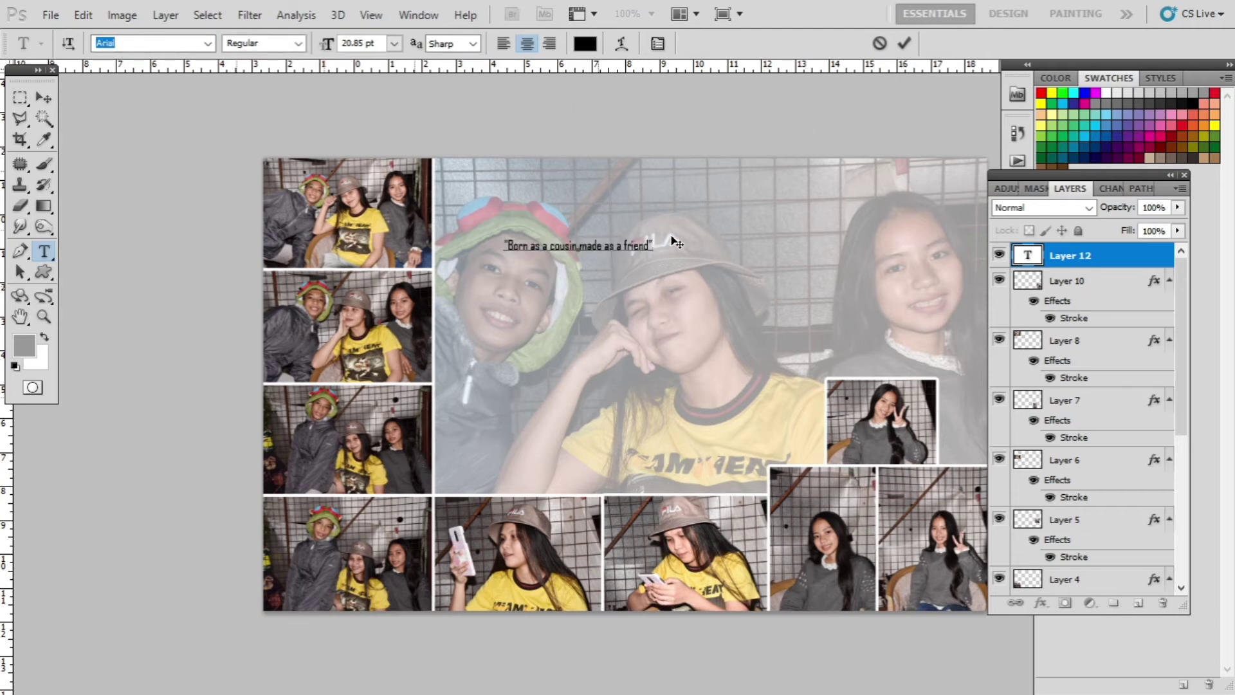
key(Escape)
drag(653, 245, 295, 223)
click(154, 43)
text(Arial)
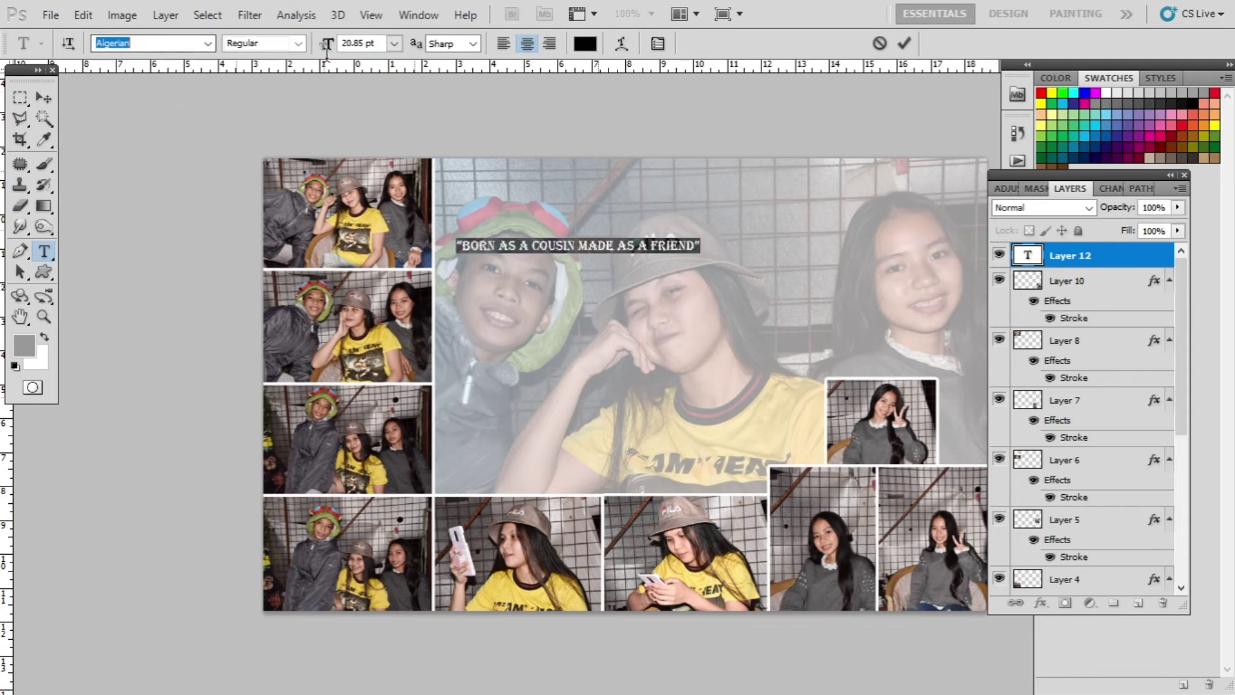
key(Down)
key(Down)
key(Down)
key(Down)
key(Down)
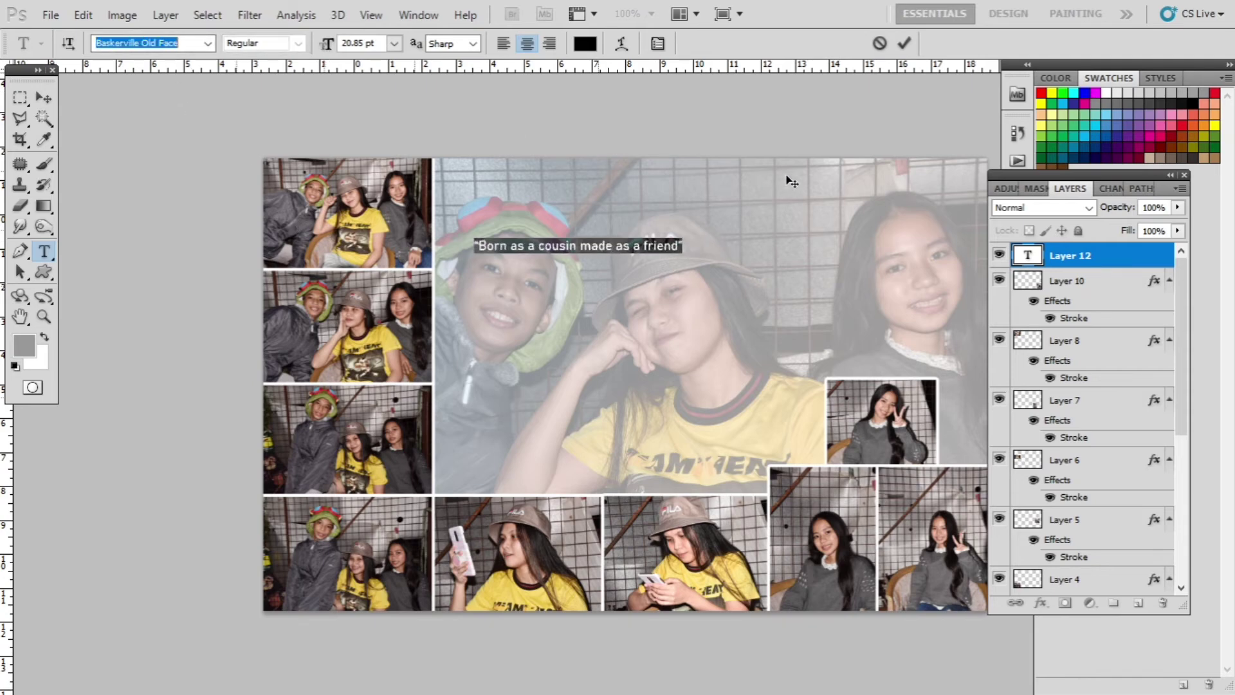
key(Down)
key(Down)
key(Down)
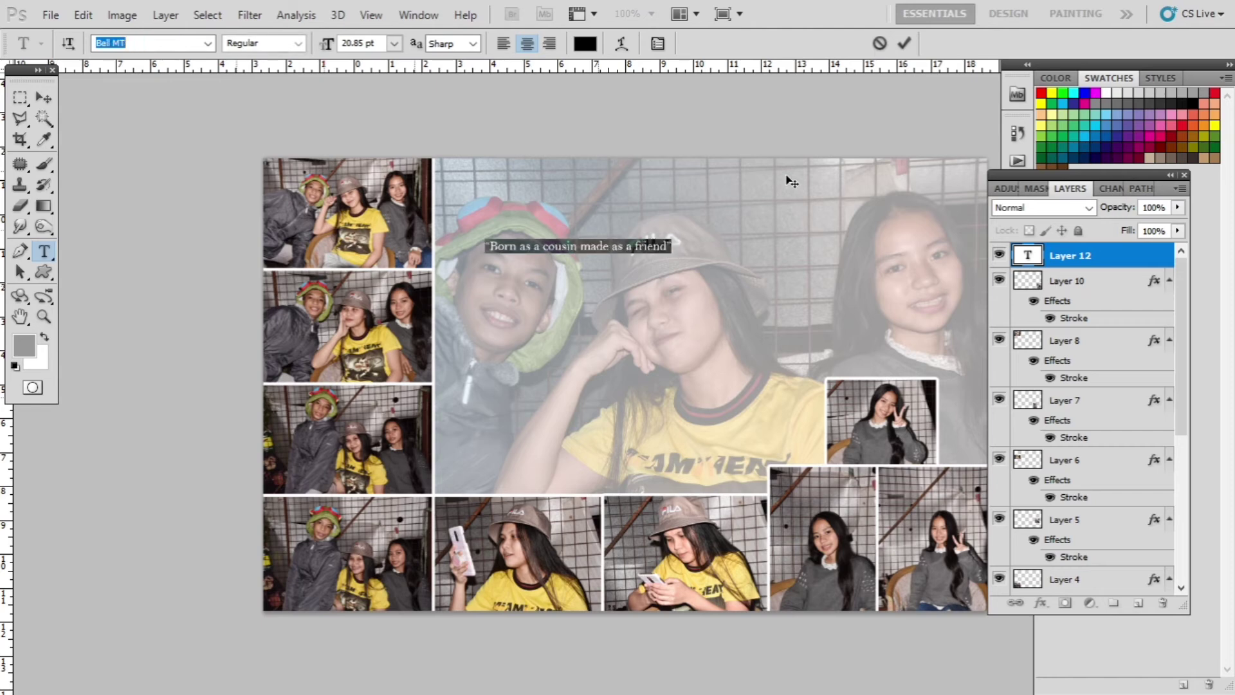
key(Down)
key(Down)
key(Down)
key(Down)
key(Down)
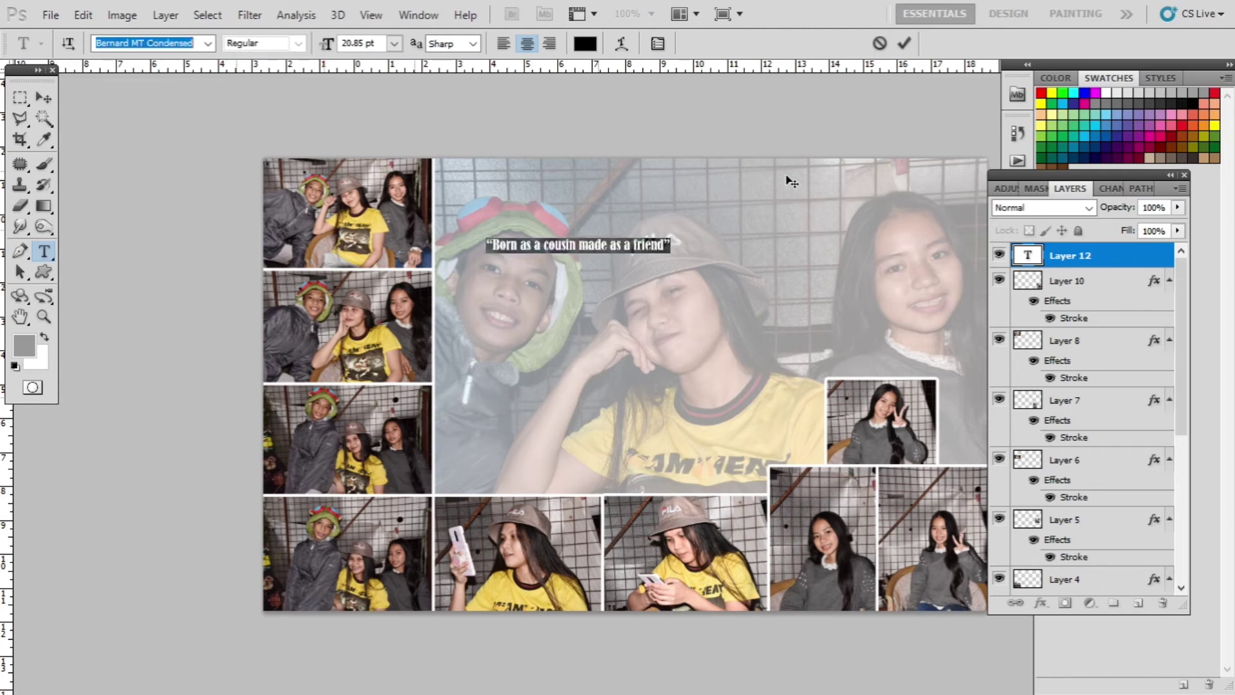
key(Down)
key(Down)
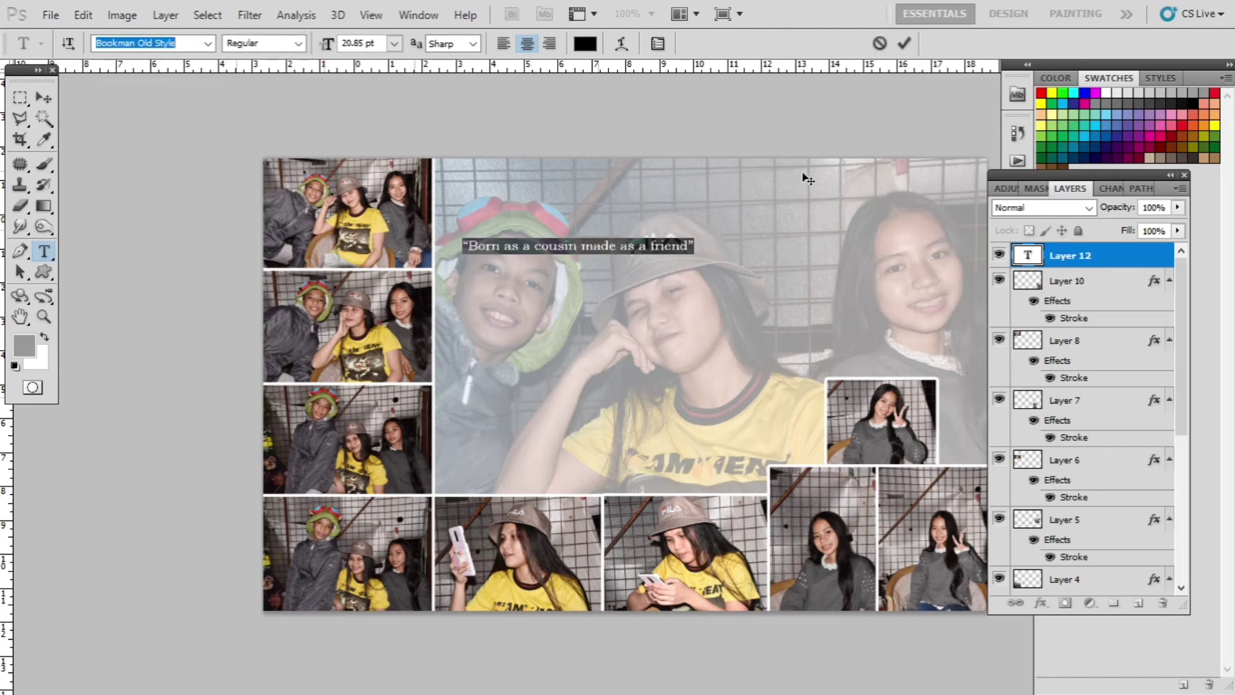
key(Up)
click(45, 95)
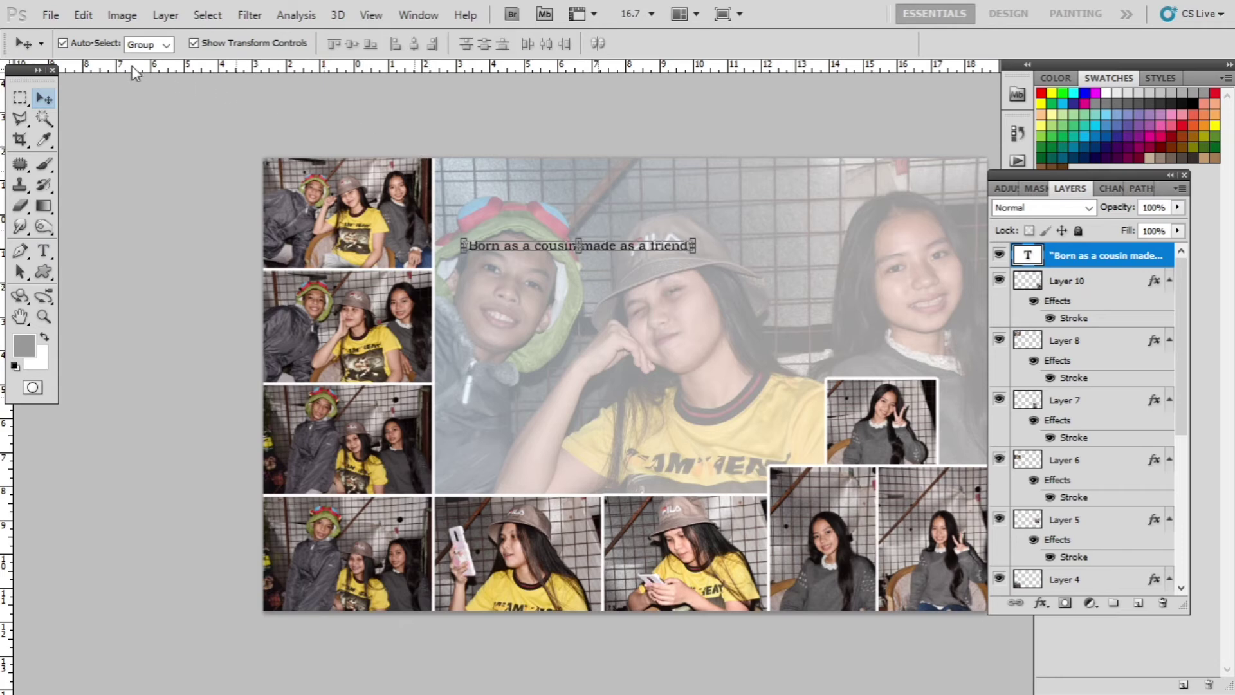
Step: Set the whole quote's font to Courier and move it to the group photo's lower edge, just above the bottom-row phone photos
key(t)
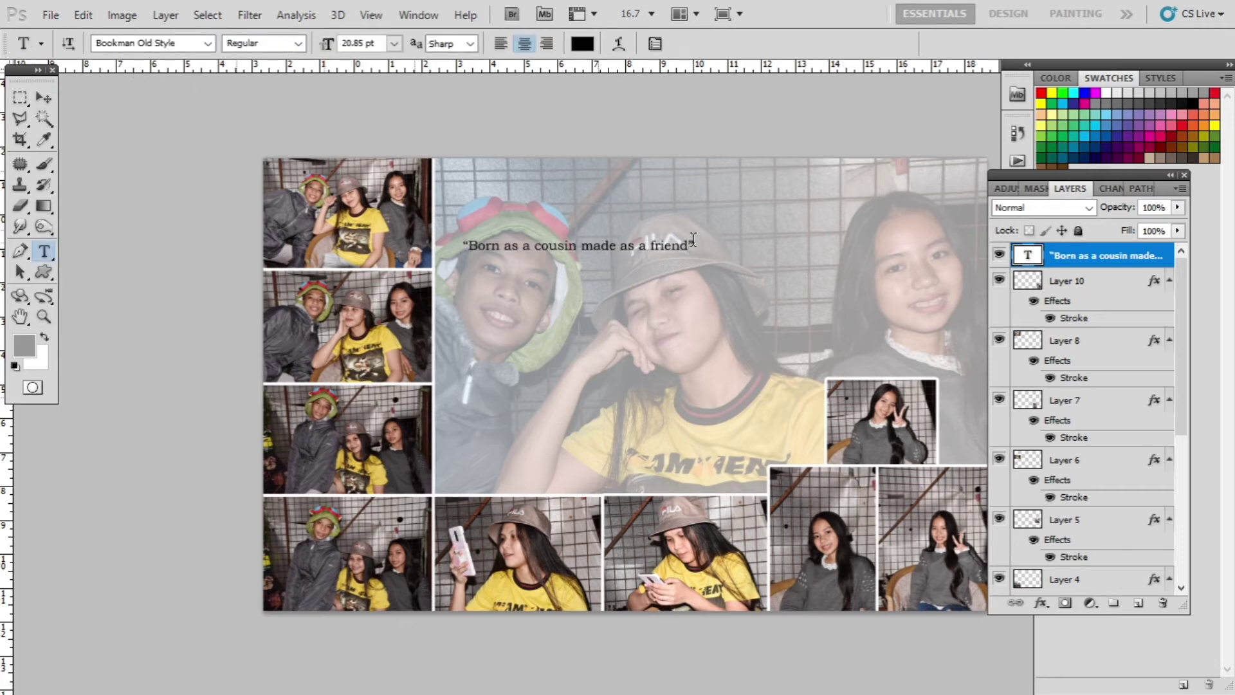
drag(693, 244, 415, 212)
click(148, 42)
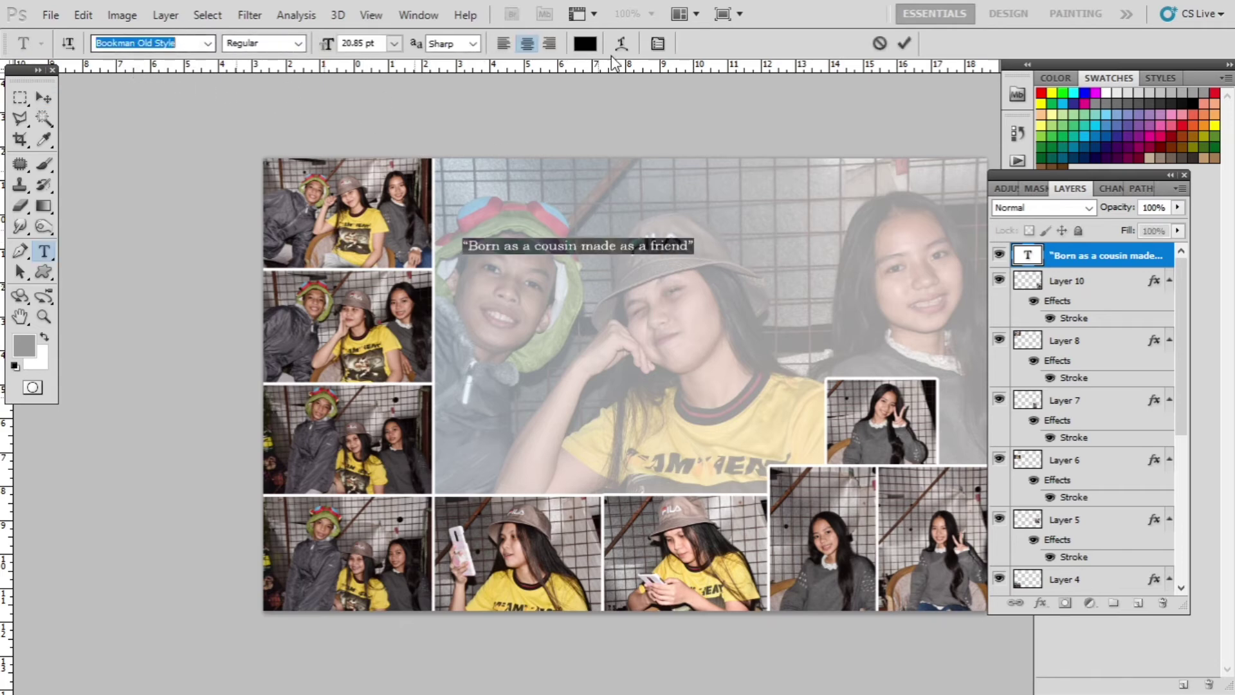
key(Down)
key(Down)
key(Down)
key(Down)
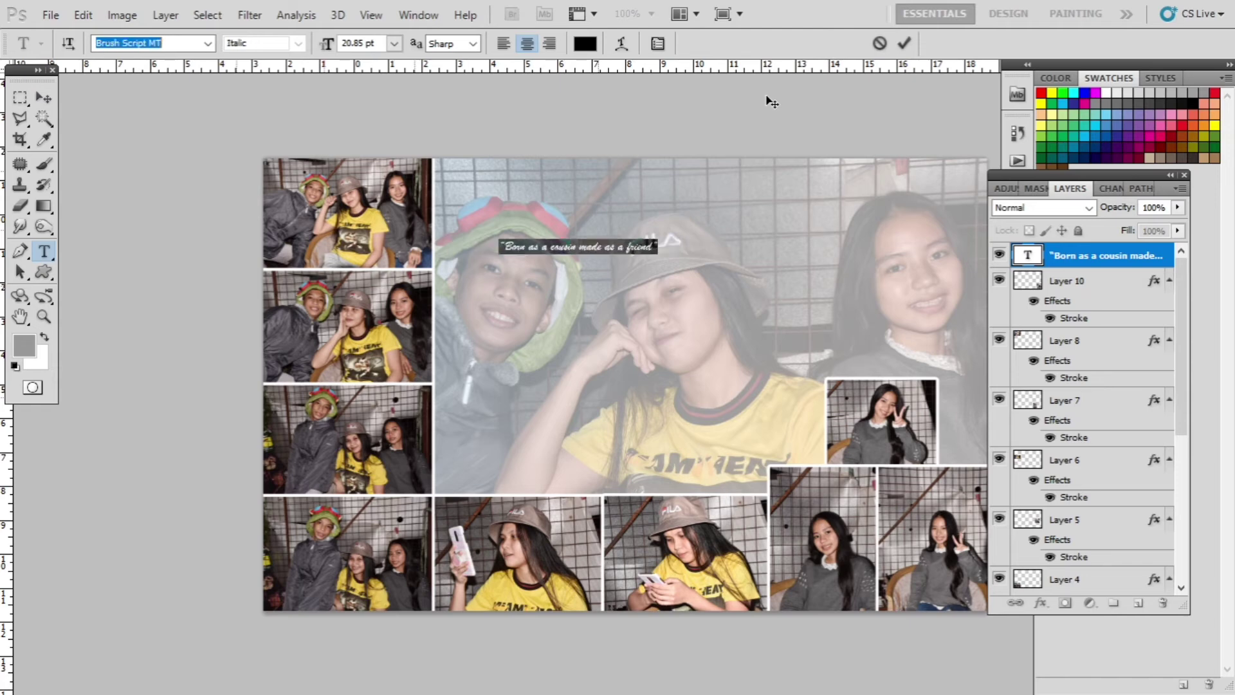
key(Down)
key(Down)
key(Down)
key(Down)
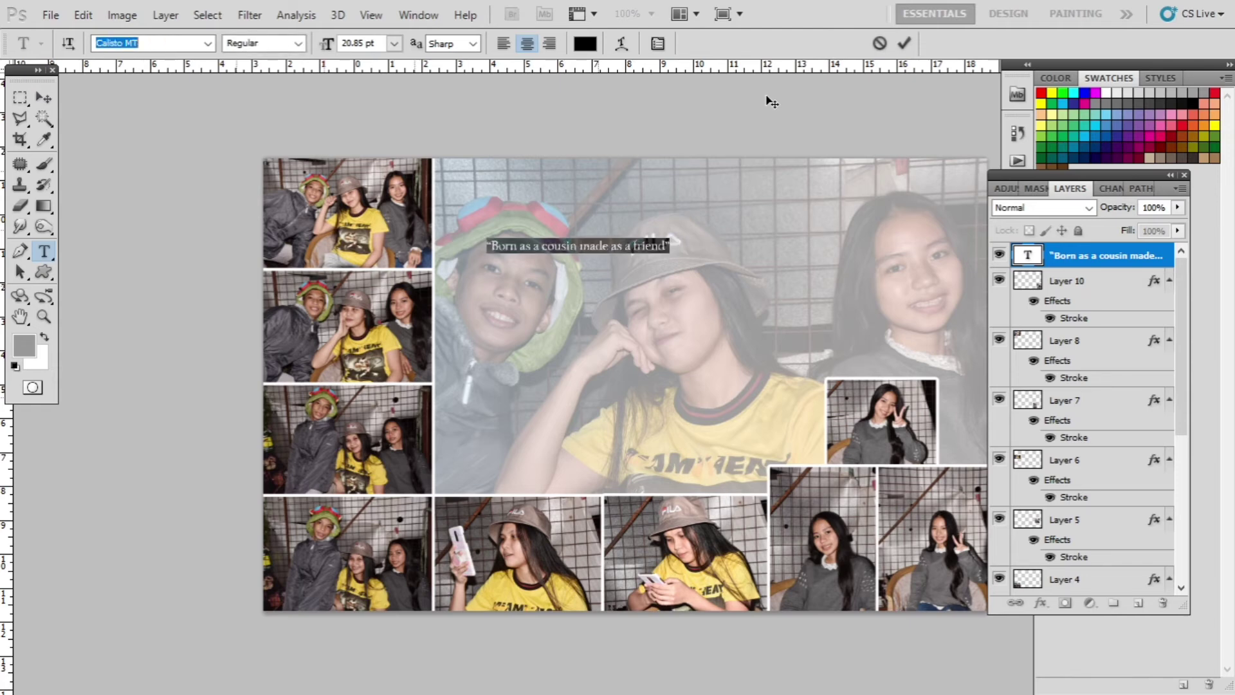
key(Down)
key(Down)
key(Down)
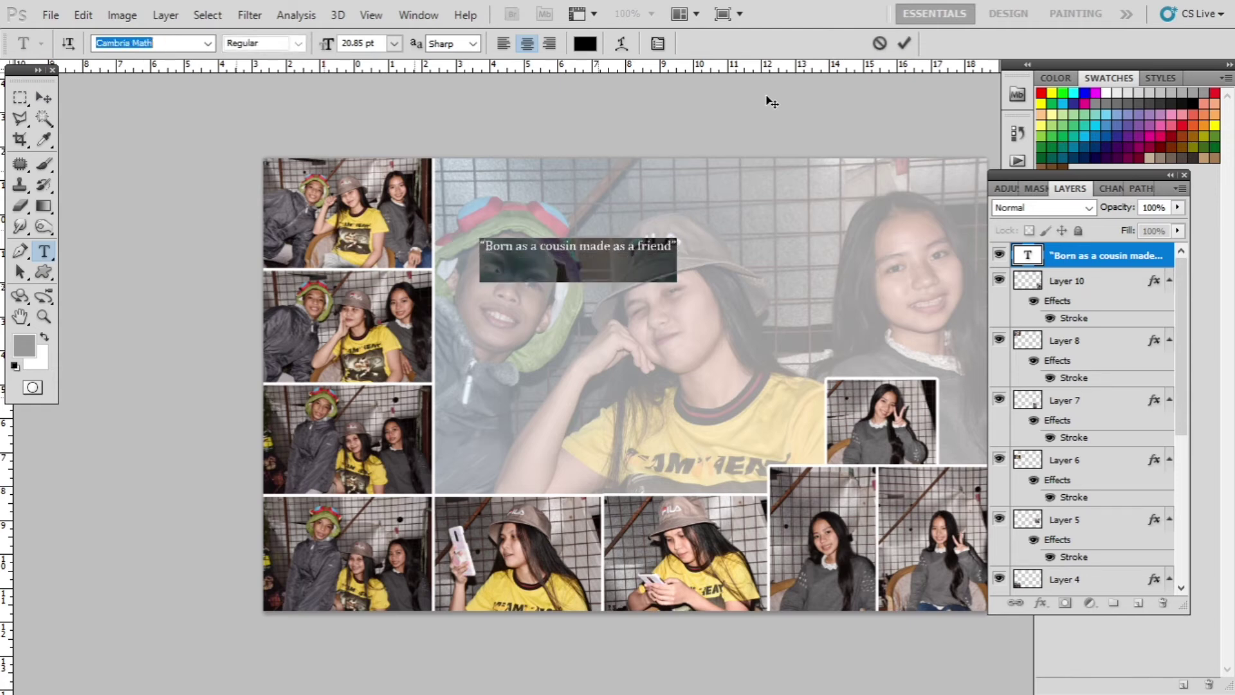
key(Down)
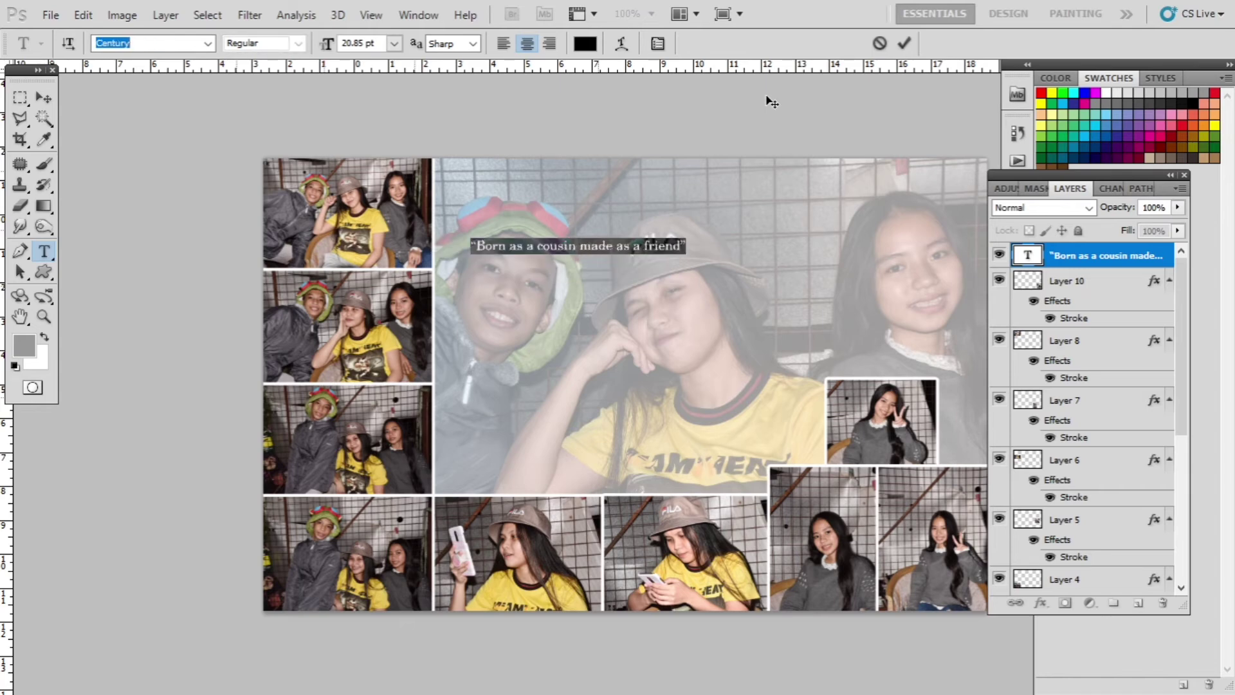
key(Down)
key(Down)
key(Down)
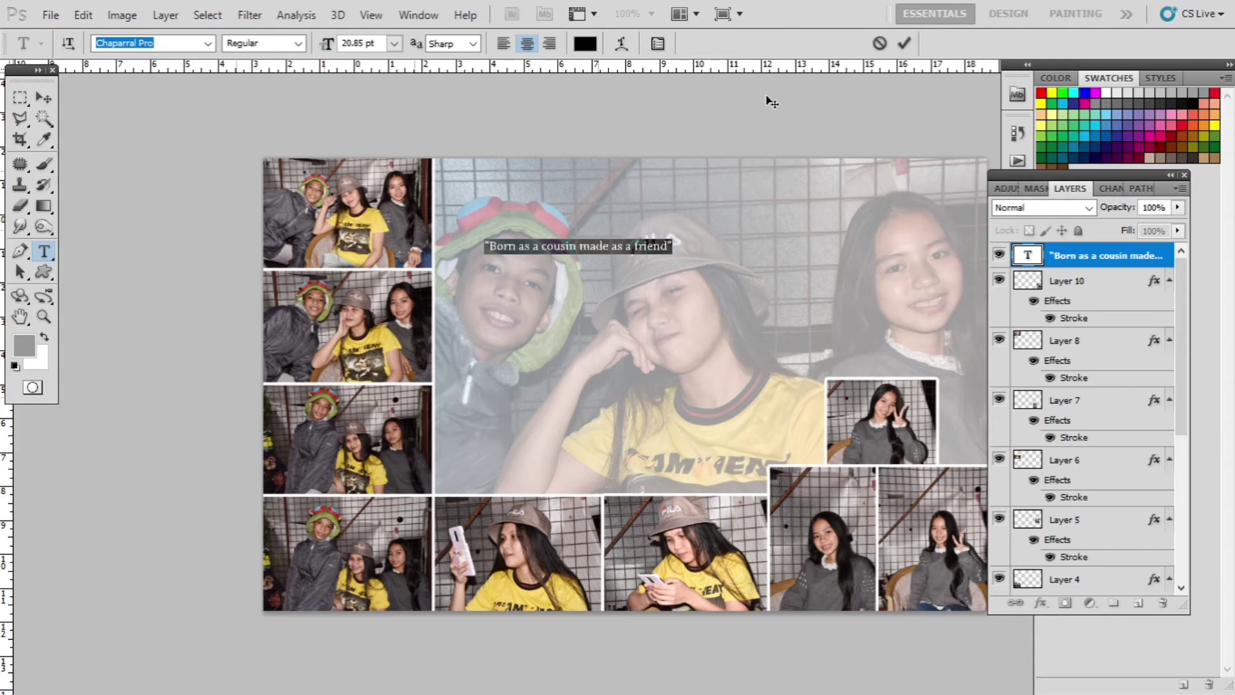
key(Down)
key(Down)
key(Down)
key(Down)
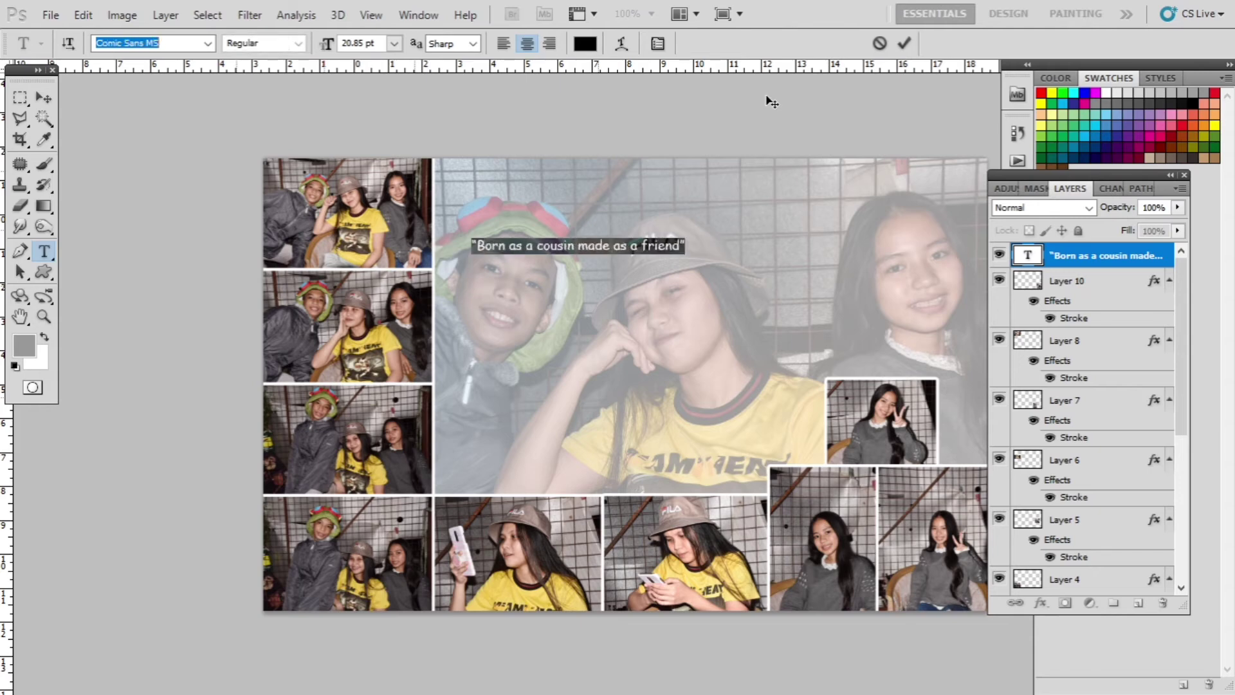
key(Down)
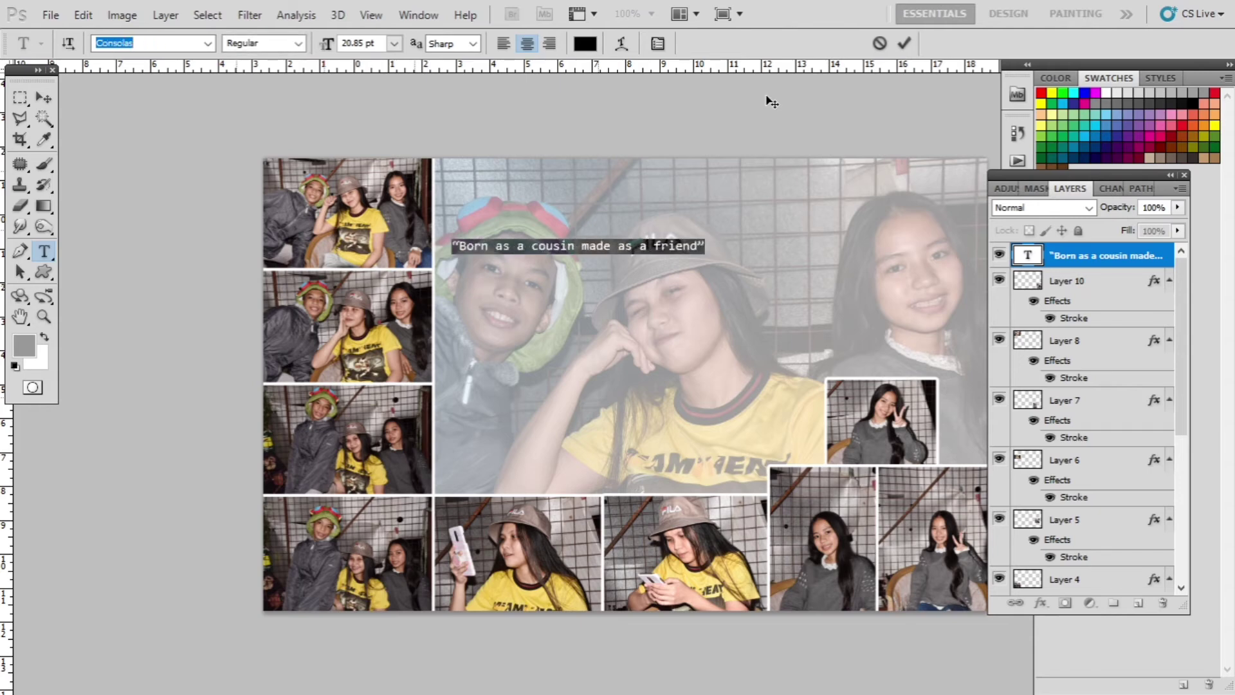
key(Down)
key(Down)
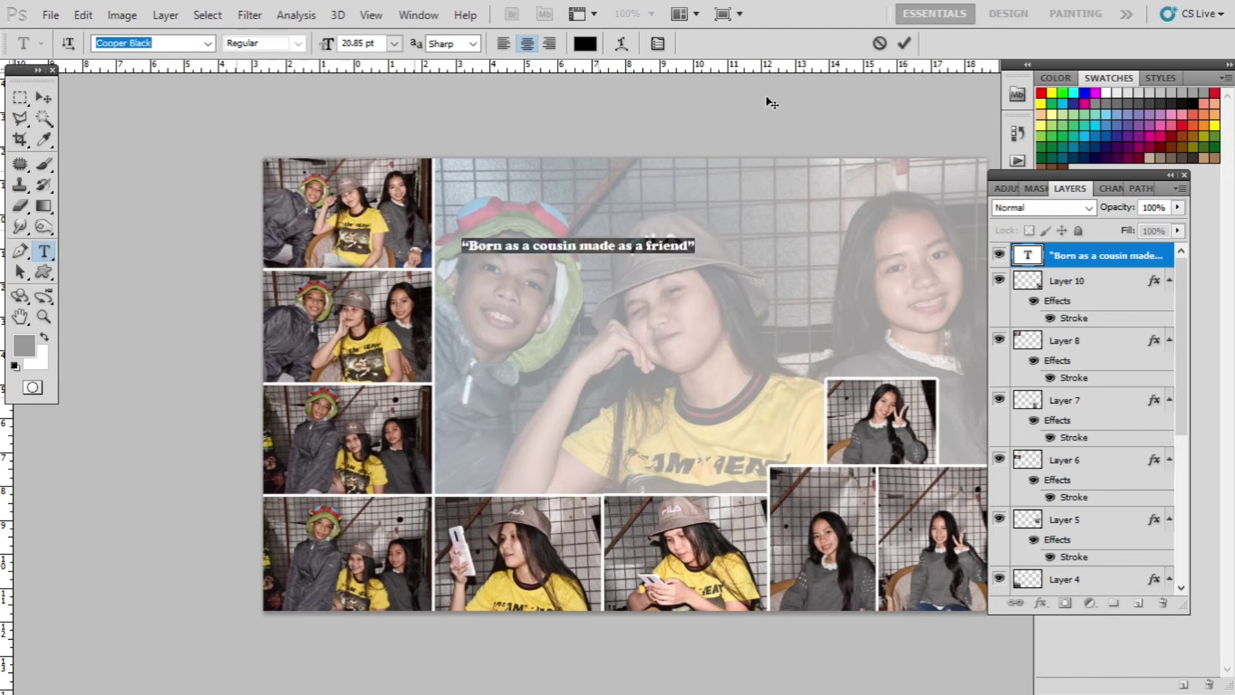
key(Down)
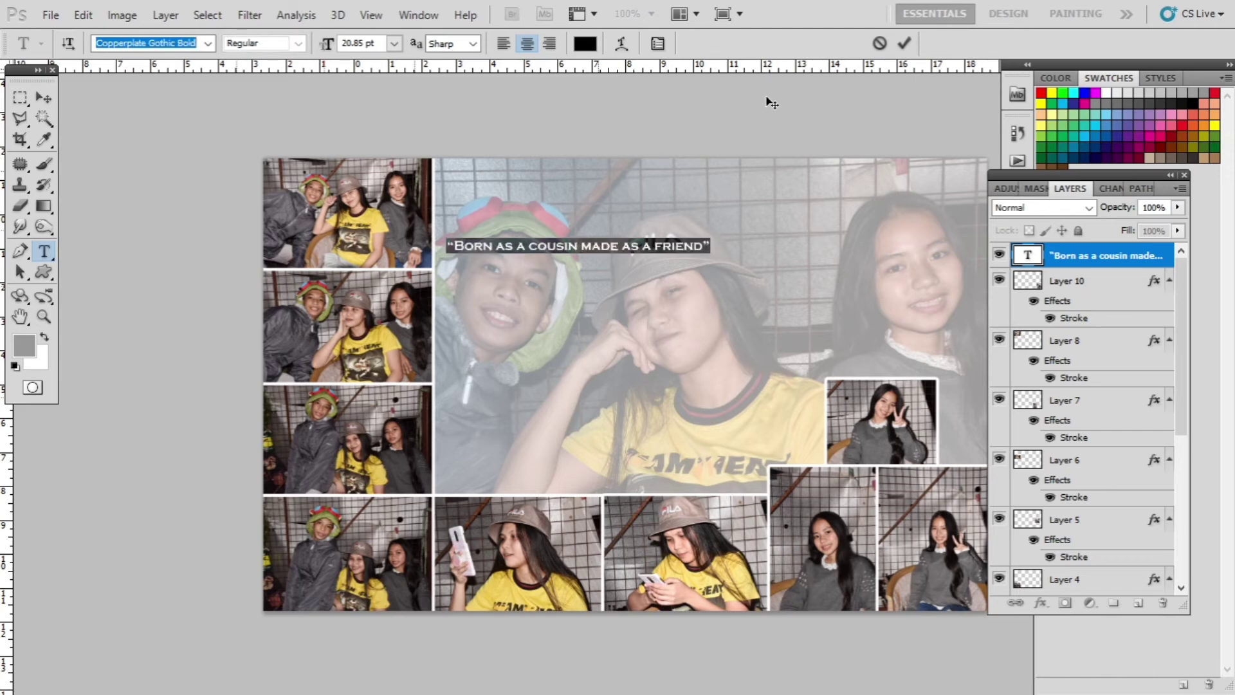
key(Down)
key(Down)
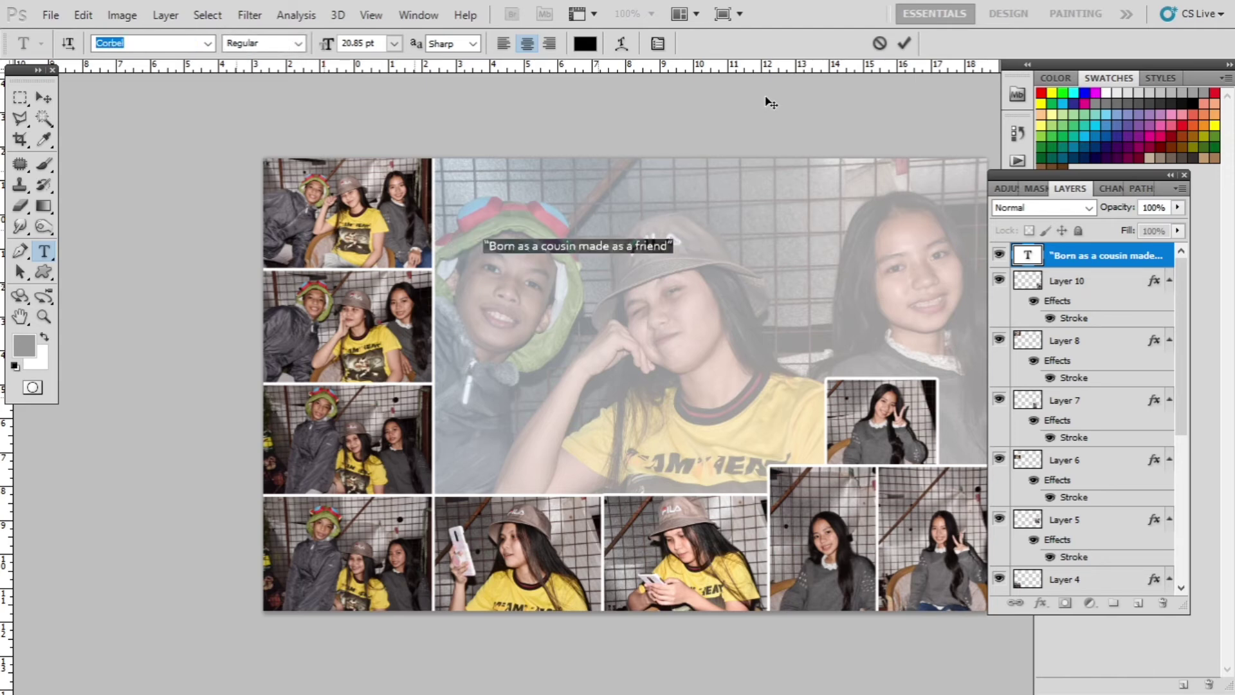
key(Down)
key(Down)
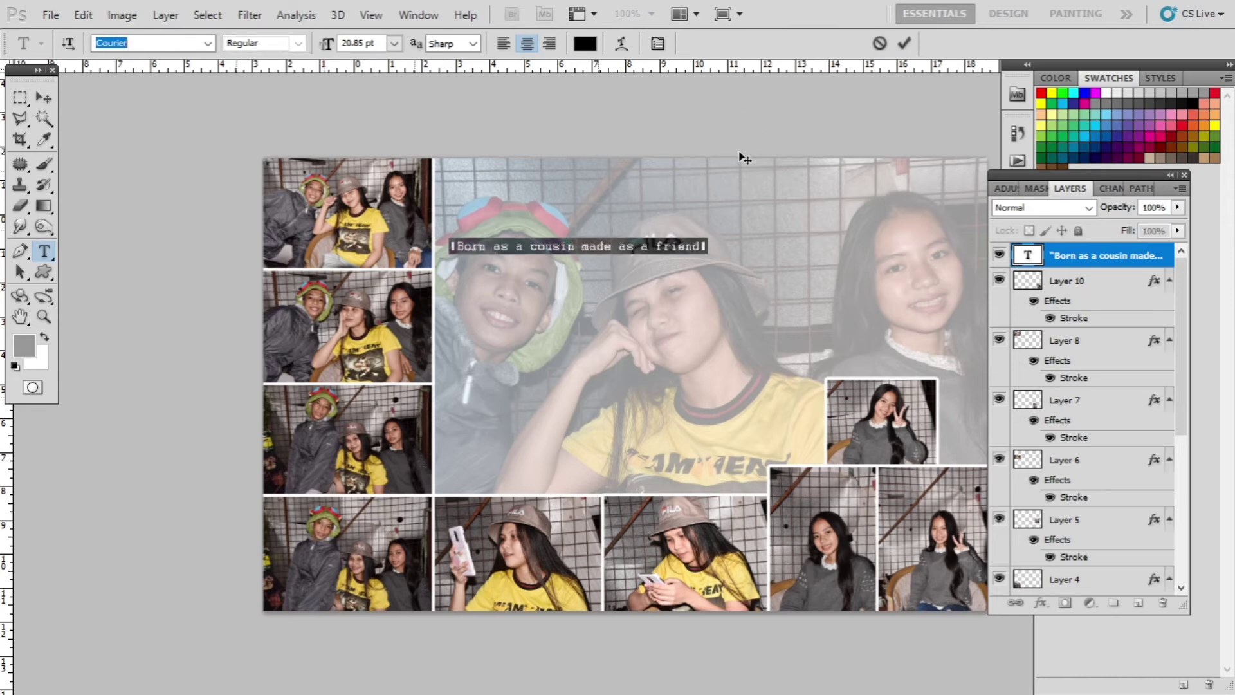
click(43, 97)
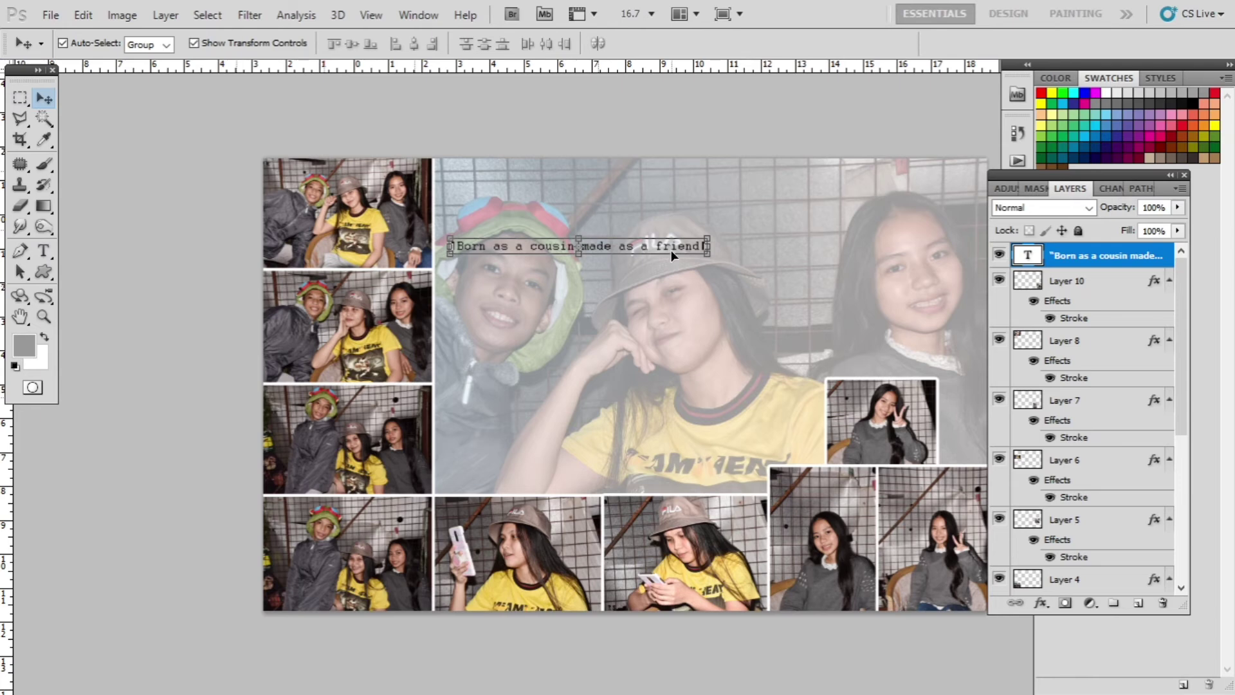
drag(671, 250, 720, 476)
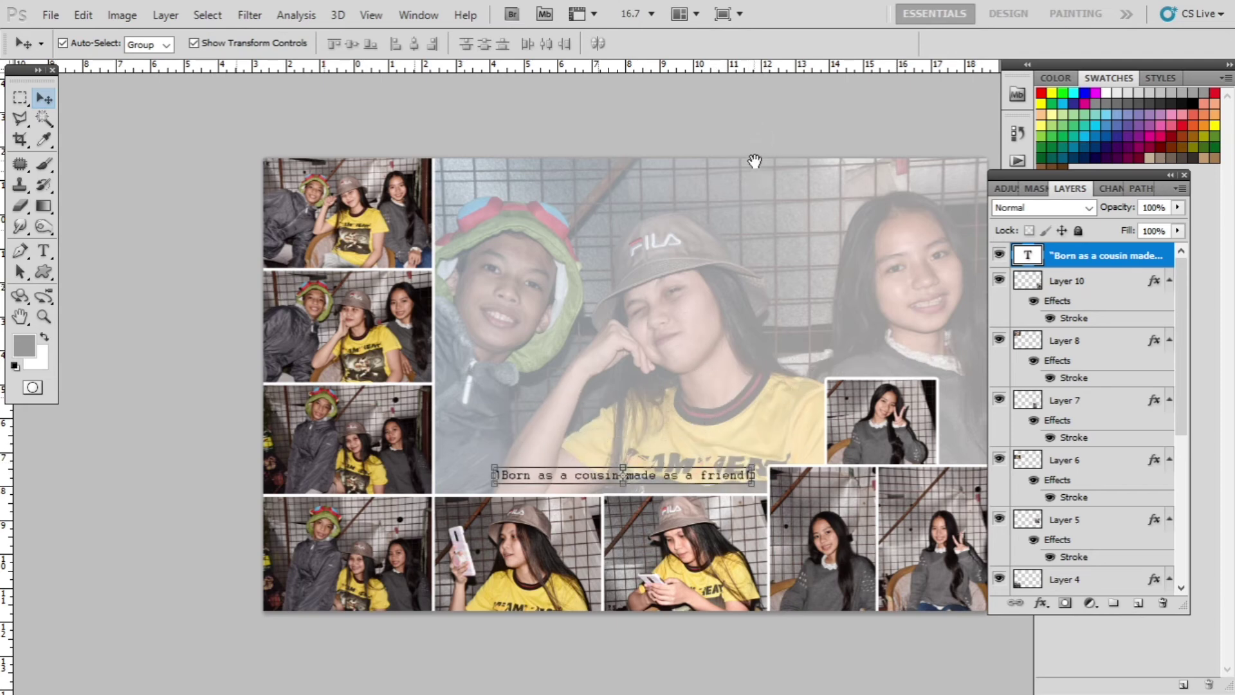
Step: Move the quote from the faded group photo's lower edge up to its upper part, above the middle girl's hat
drag(753, 157, 650, 134)
click(649, 135)
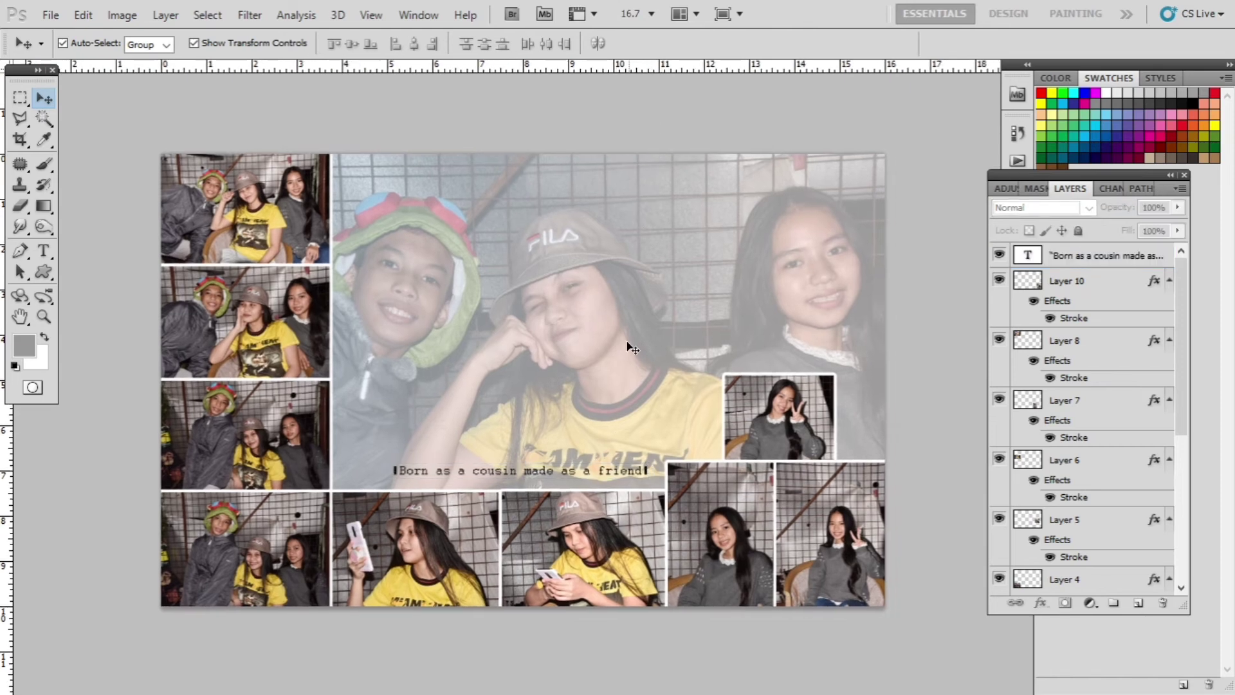
click(587, 474)
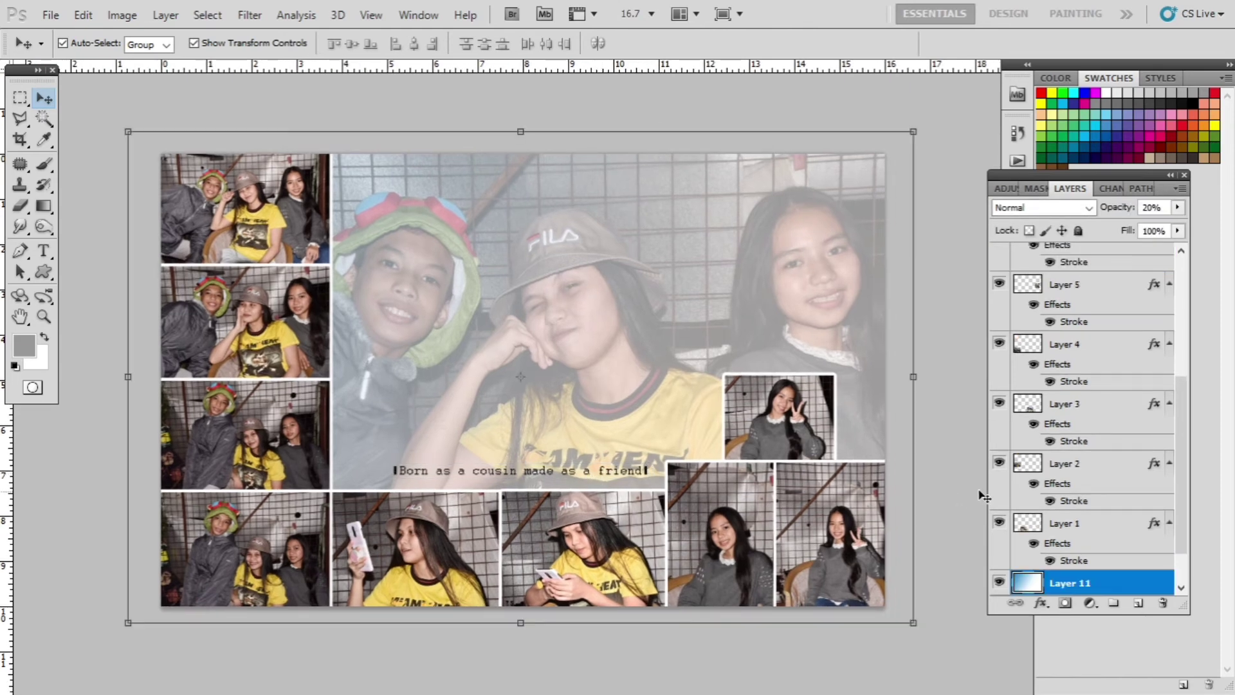
scroll(979, 492, up, 1)
scroll(1179, 398, up, 6)
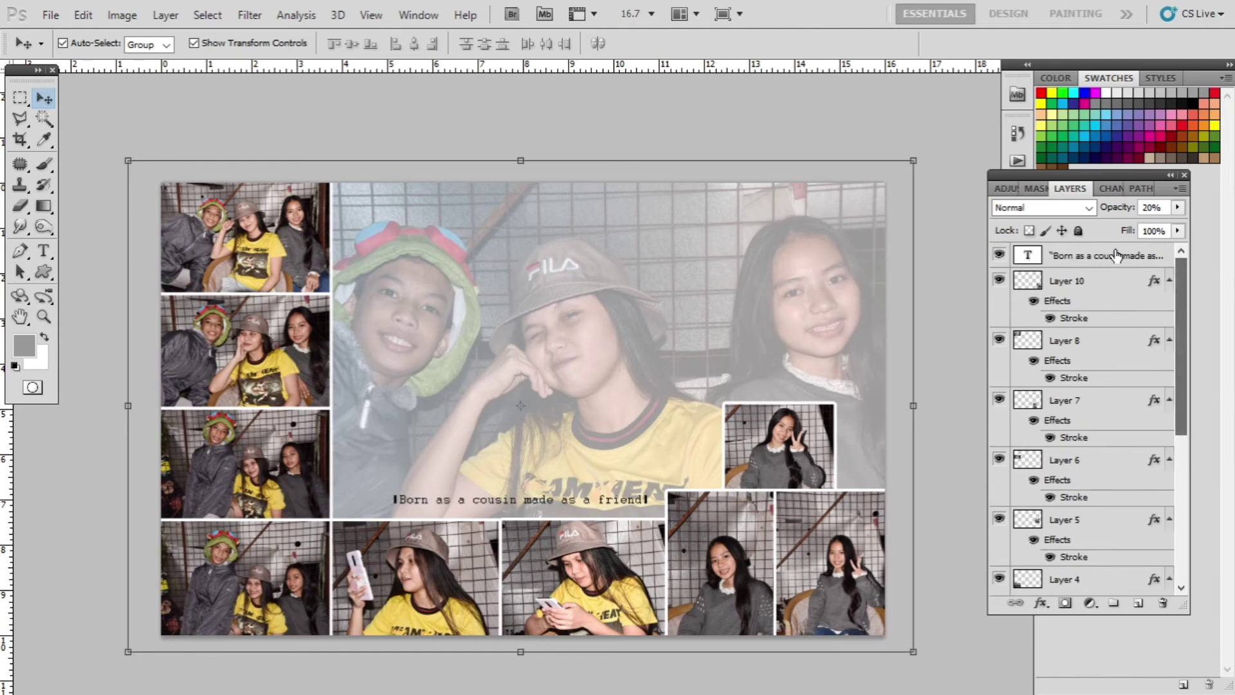
click(1115, 255)
drag(574, 501, 608, 221)
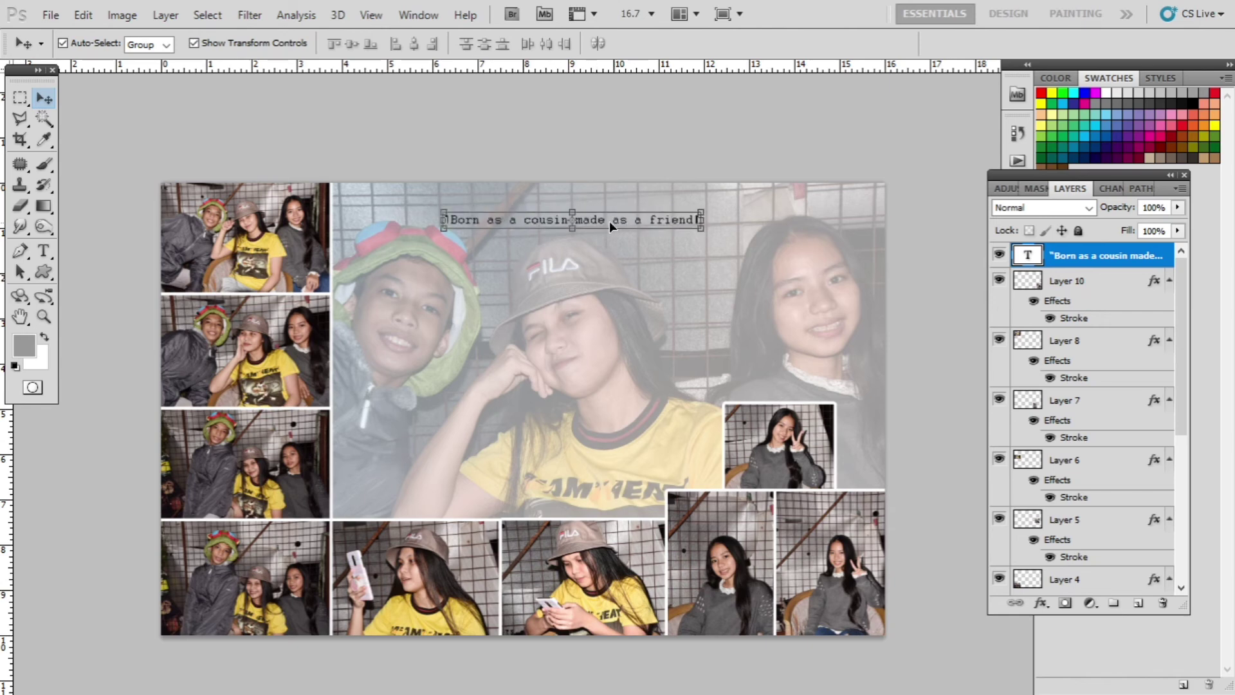
Step: Try successive fonts on the whole quote, backwards from Courier through Corbel, Century Gothic, Broadway and Bernard MT Condensed to Agency FB
double_click(698, 220)
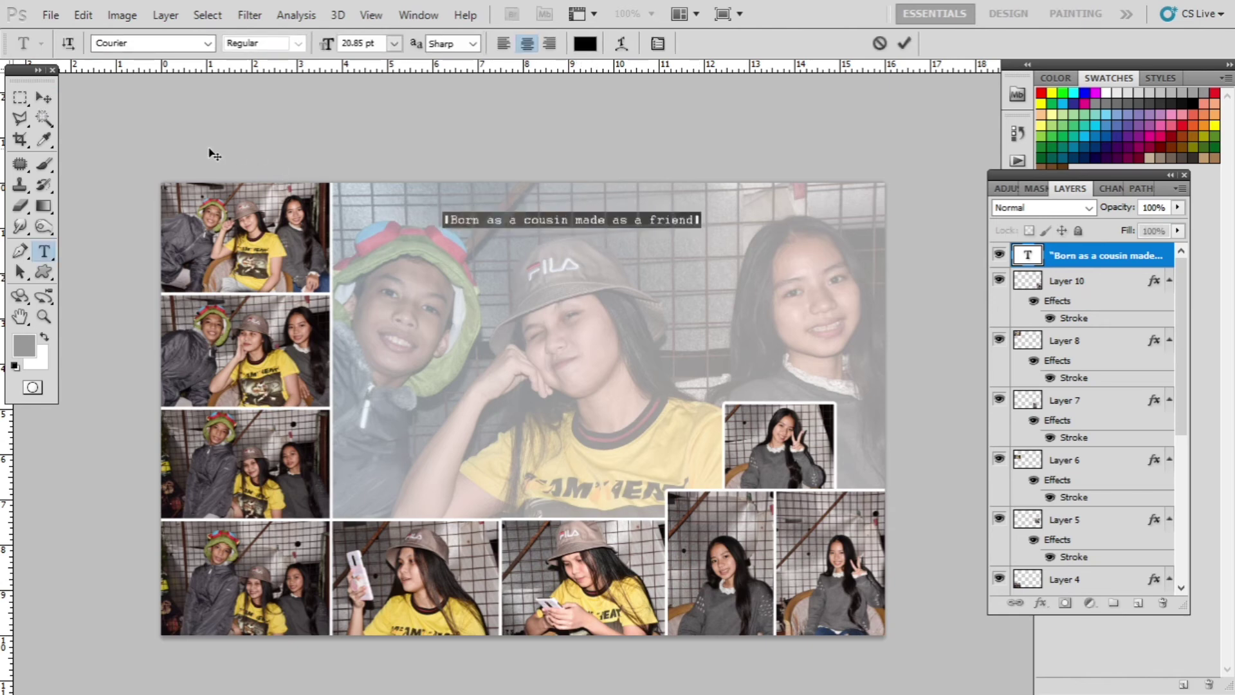
click(162, 44)
key(Up)
key(Up)
key(Up)
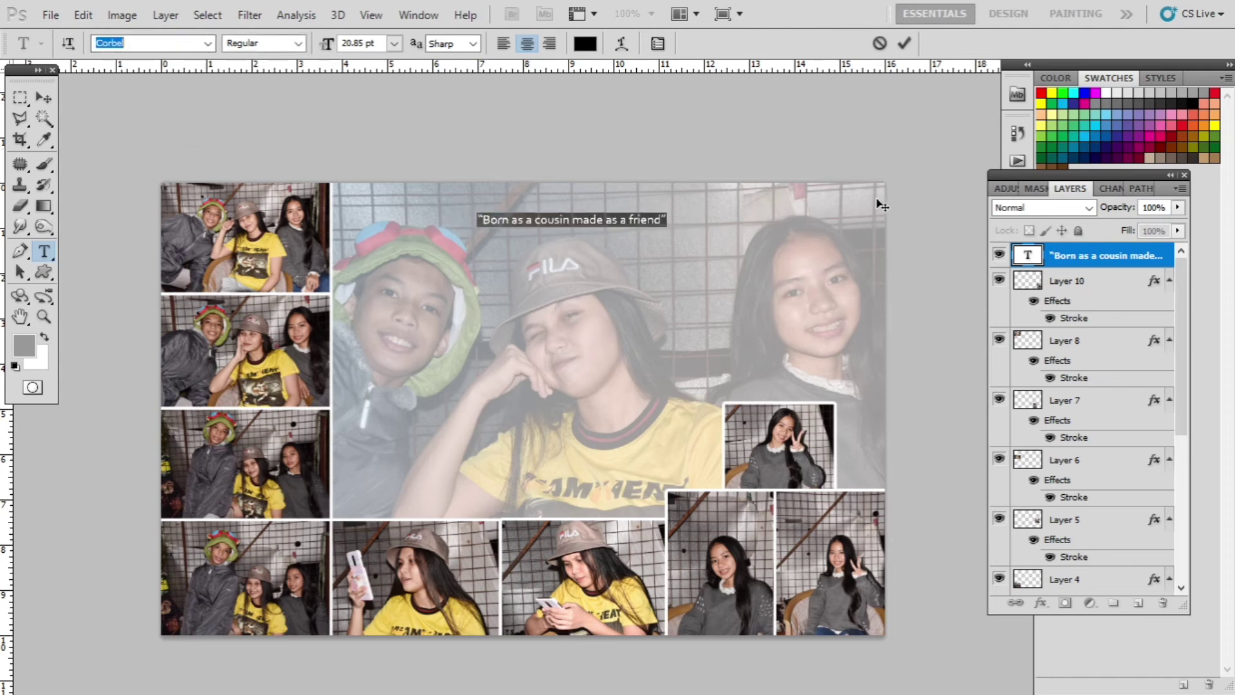
key(Up)
key(Up)
key(Up)
key(Up)
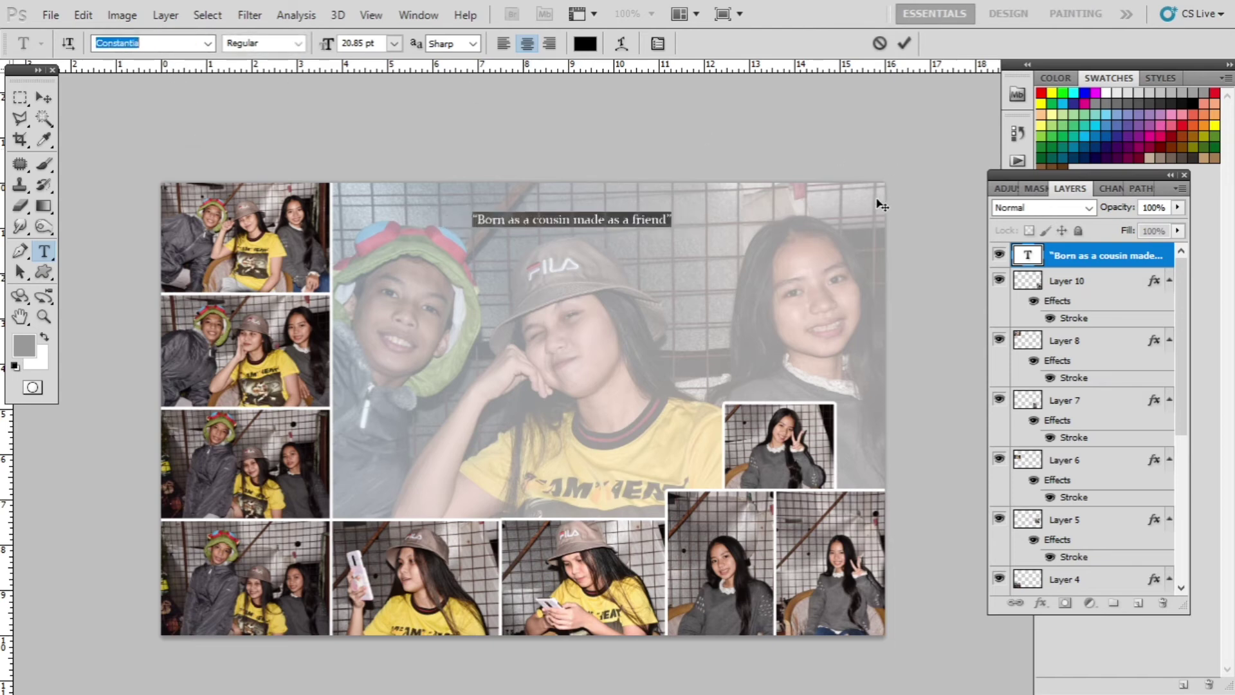
key(Up)
key(Up)
key(Up)
key(Up)
key(Up)
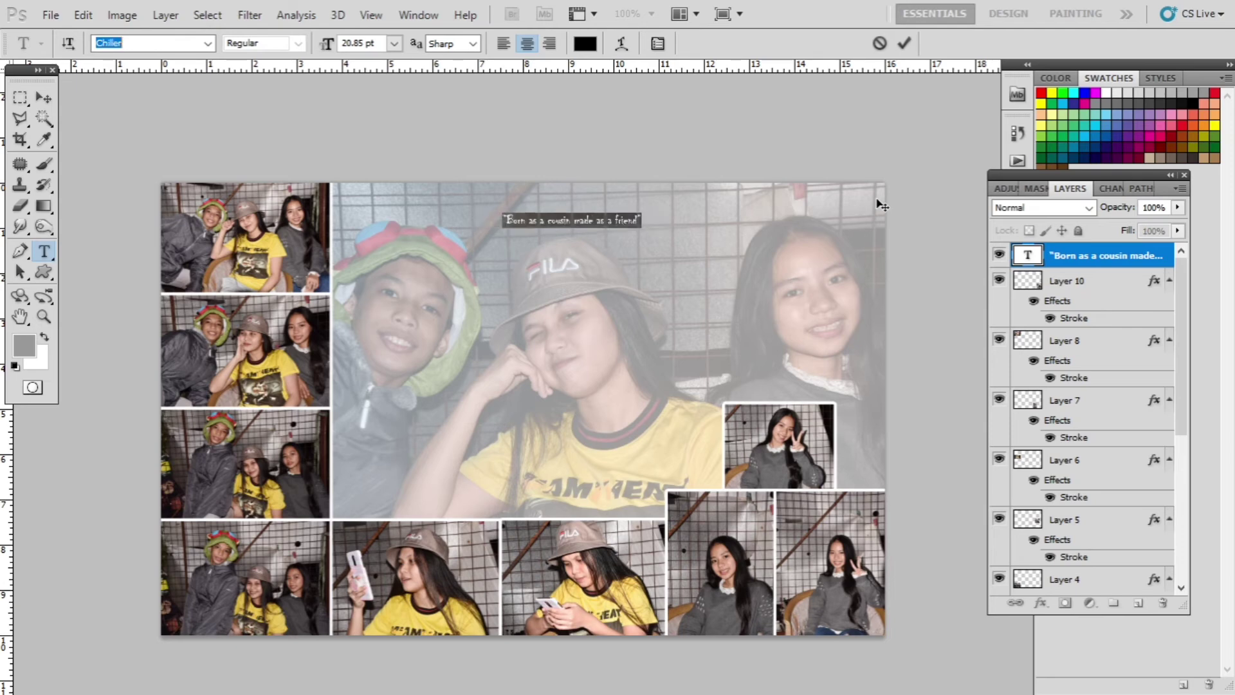
key(Up)
key(Up)
key(Up)
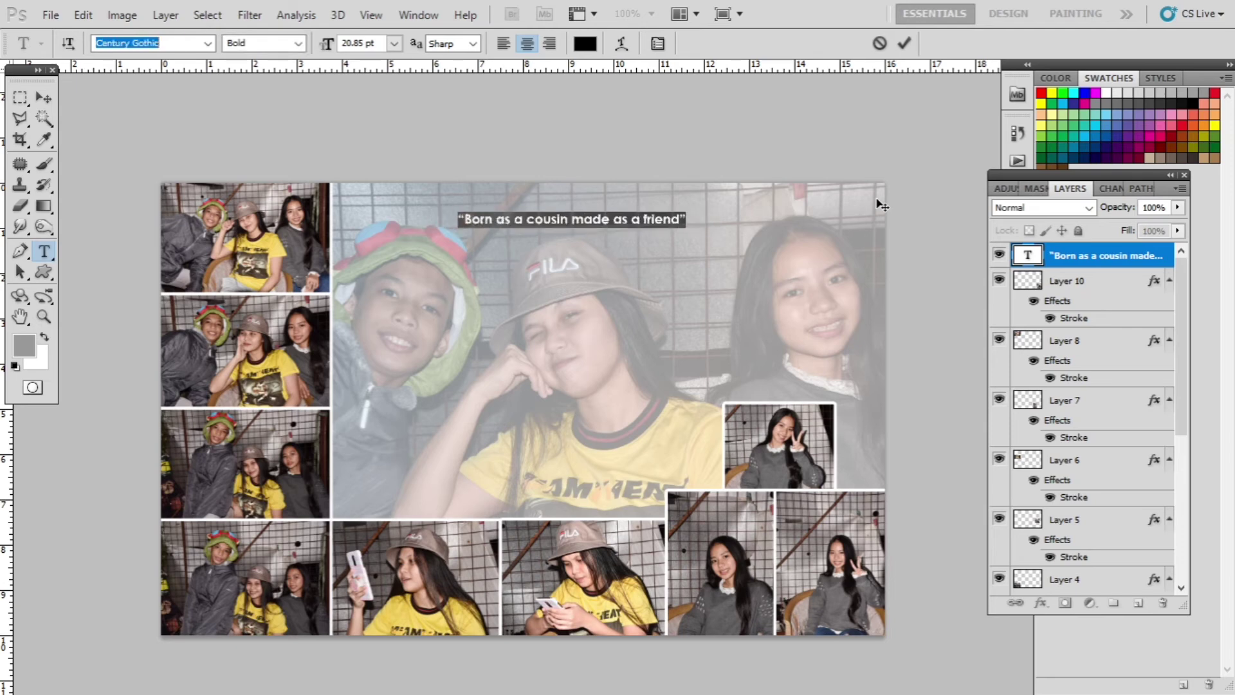
key(Up)
key(Up)
key(Up)
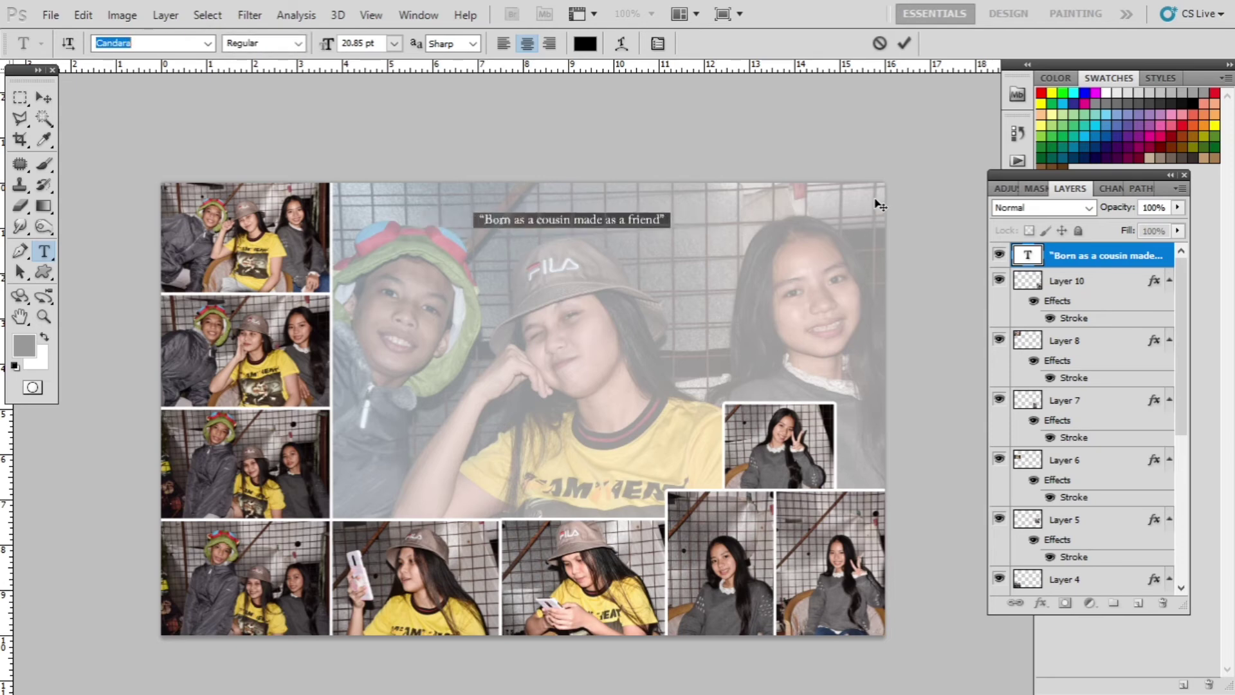
key(Up)
key(Up)
key(Up)
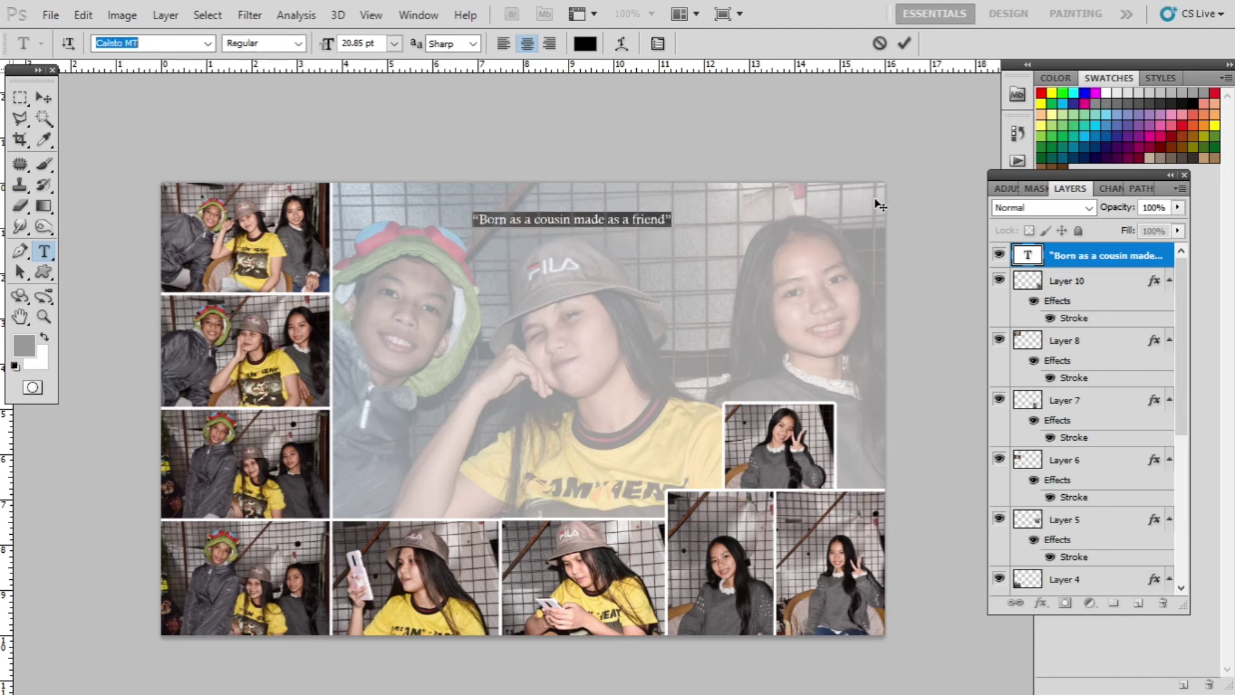
key(Up)
key(Up)
key(Up)
key(Up)
key(Up)
key(Up)
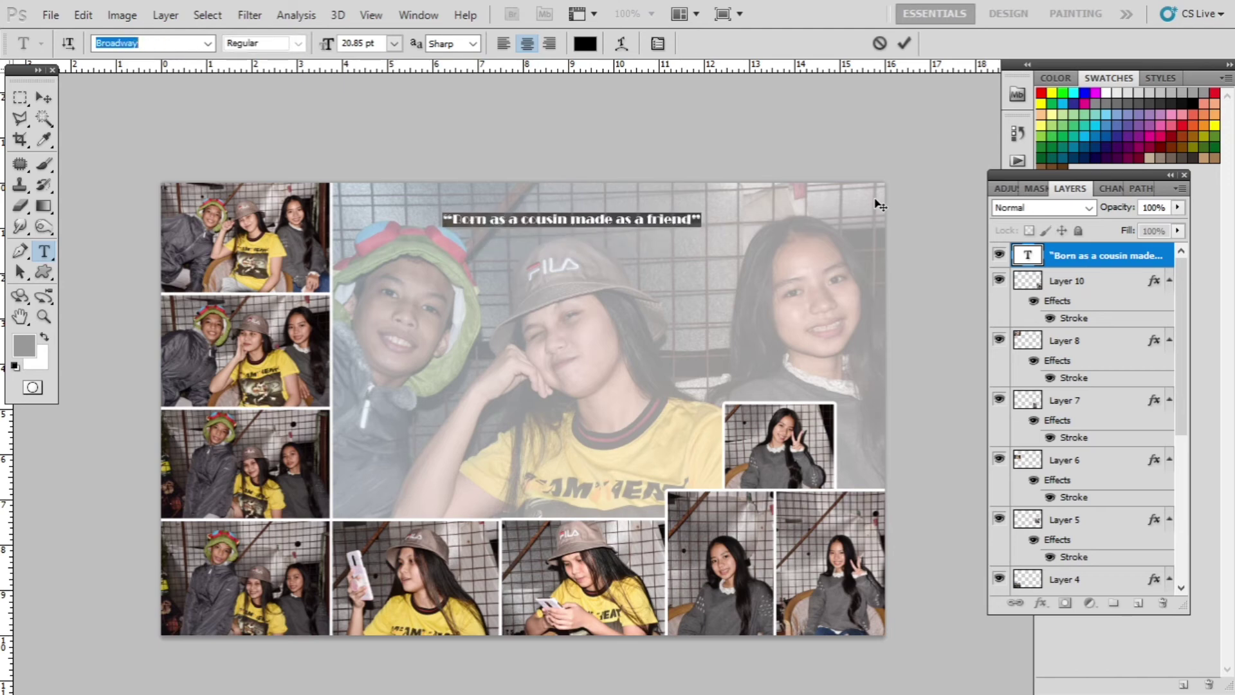
key(Up)
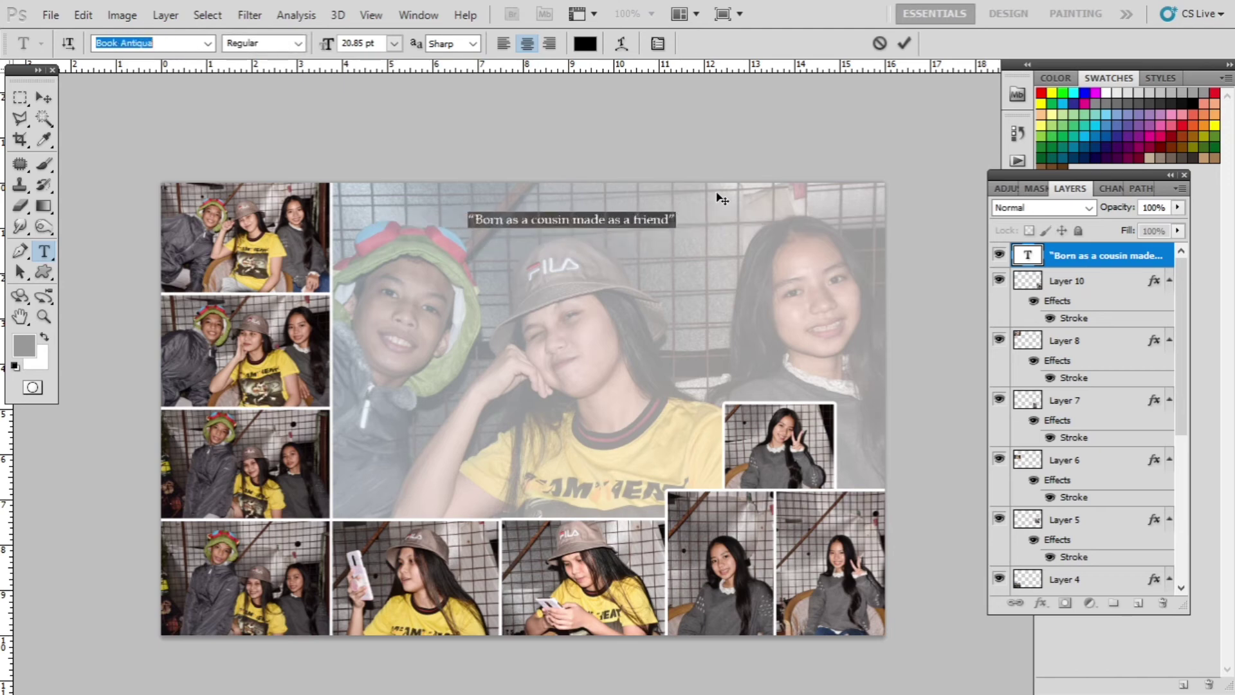
key(Up)
key(Up)
key(Up)
key(Up)
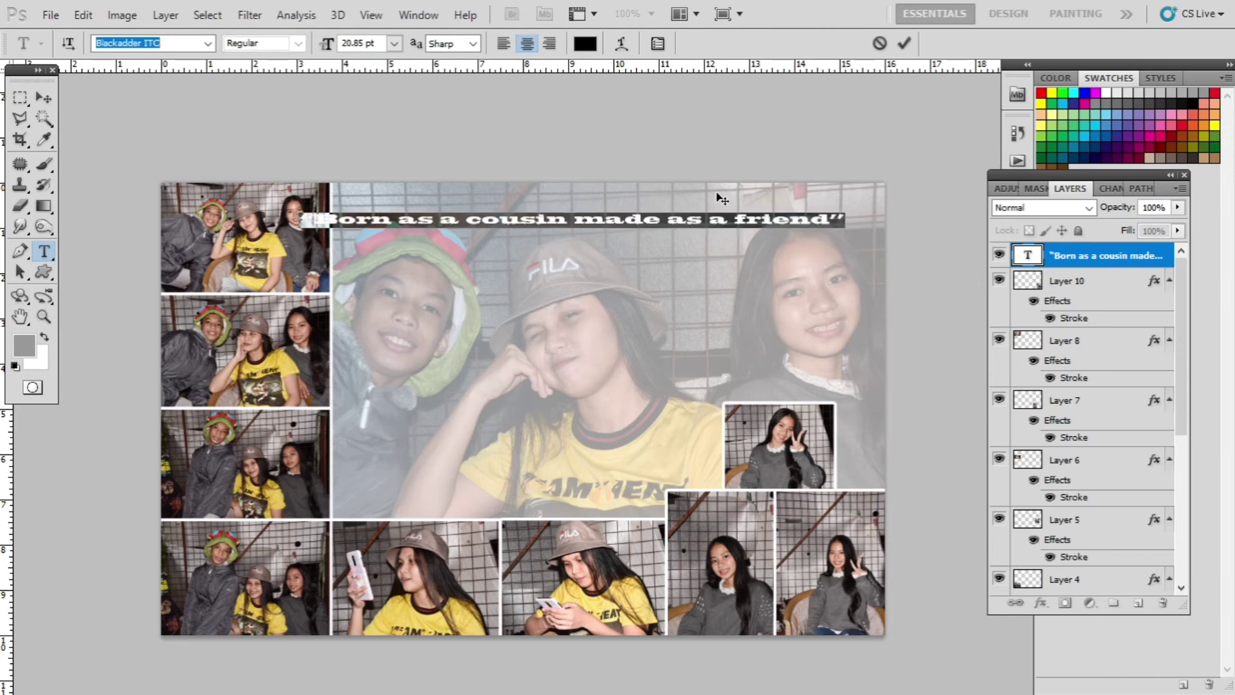
key(Up)
key(Up)
key(Up)
key(Up)
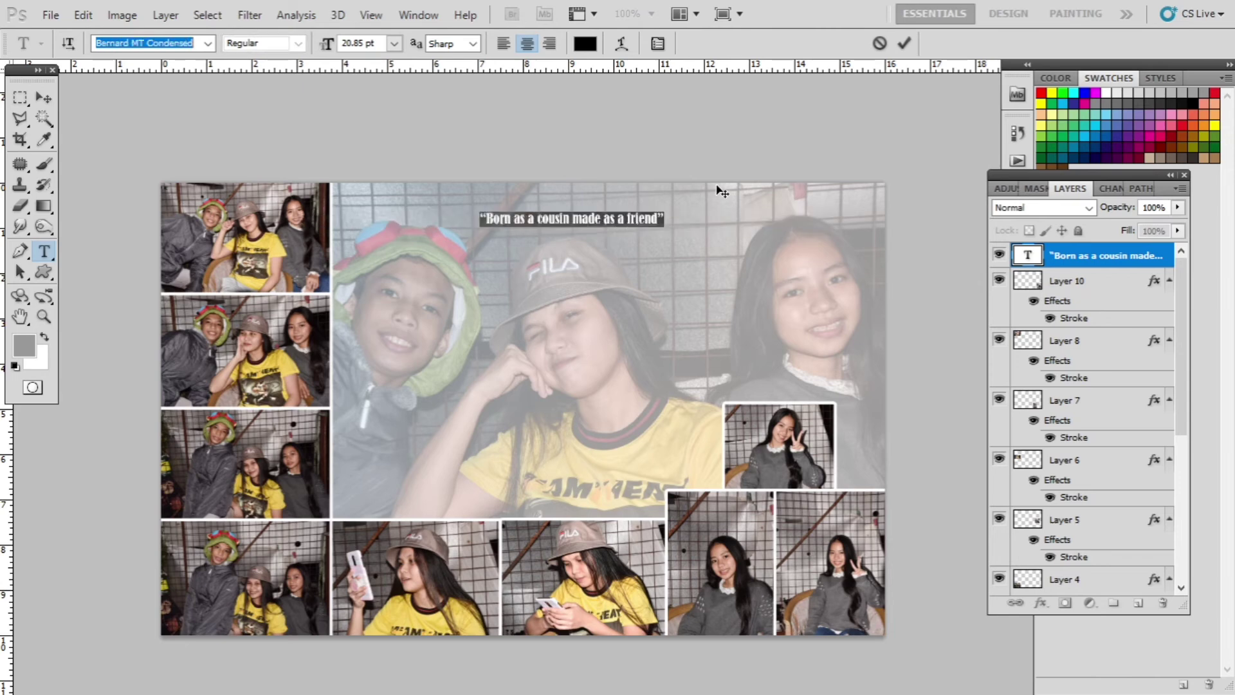
key(Up)
key(Up)
key(Up)
key(Up)
key(Up)
key(Up)
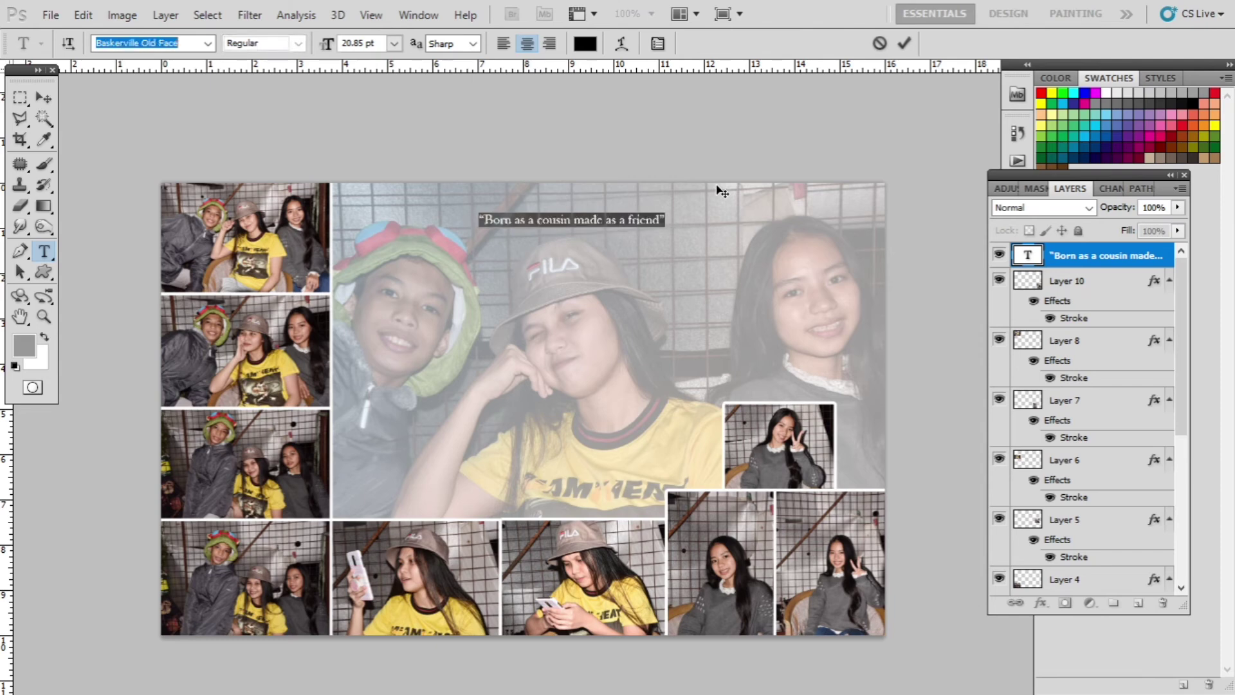
key(Up)
key(Up)
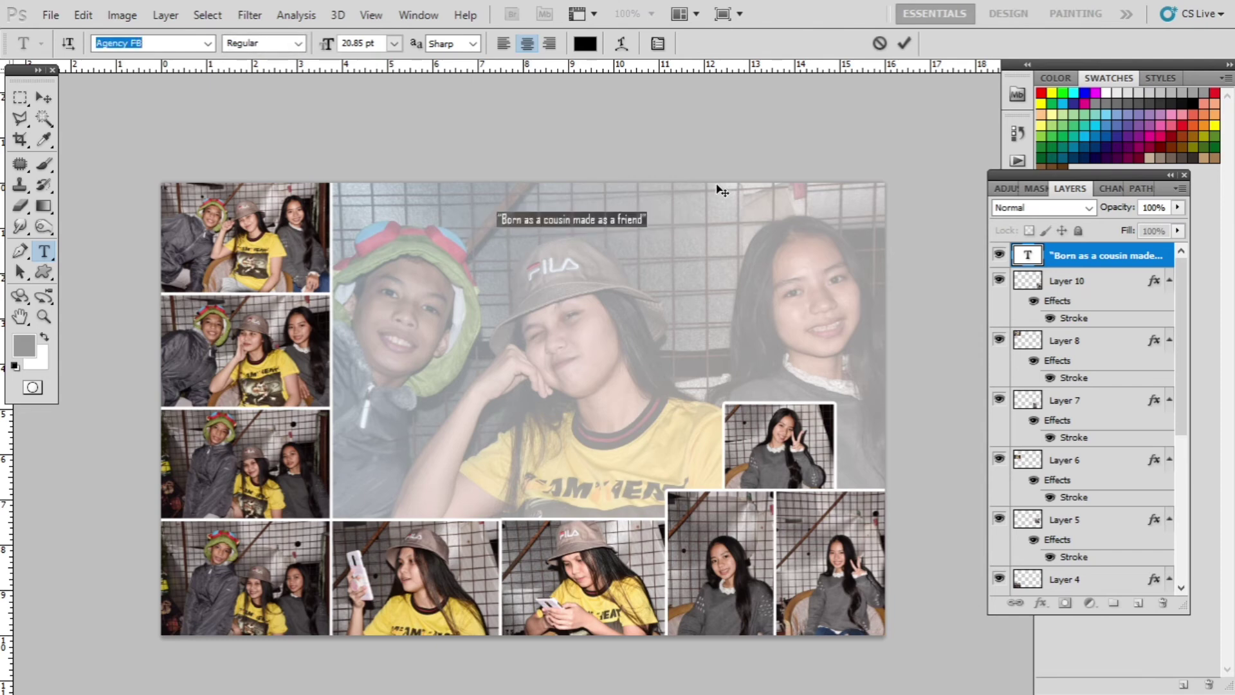
Step: Try fonts on the quote from Algerian through Bauhaus 93 and Blackadder ITC, apply Book Antiqua, and shift the quote slightly to the right
key(Down)
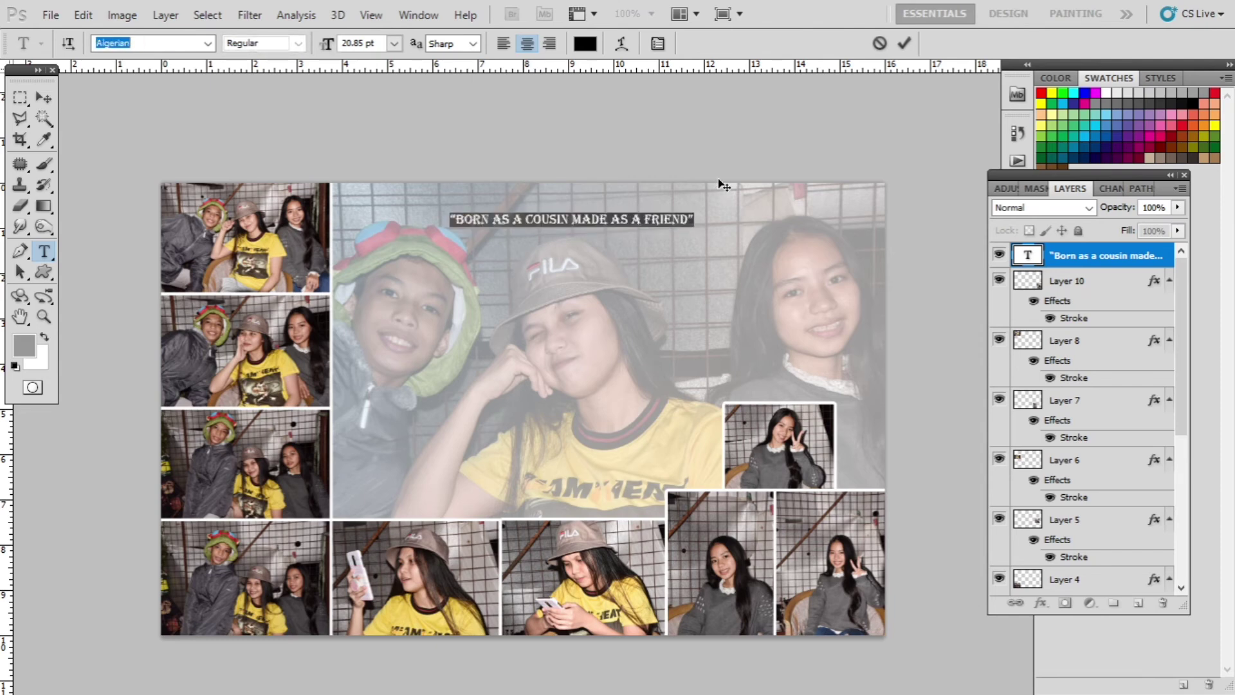
key(Down)
key(Down)
key(Down)
key(Down)
key(Down)
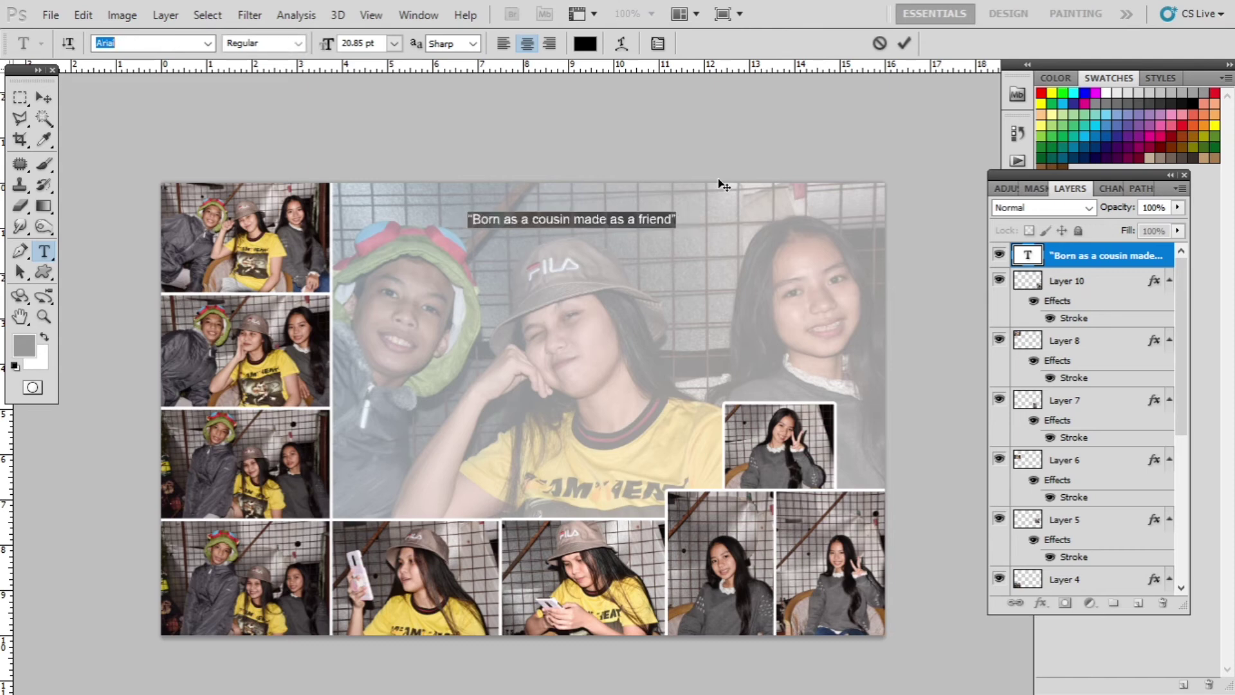
key(Up)
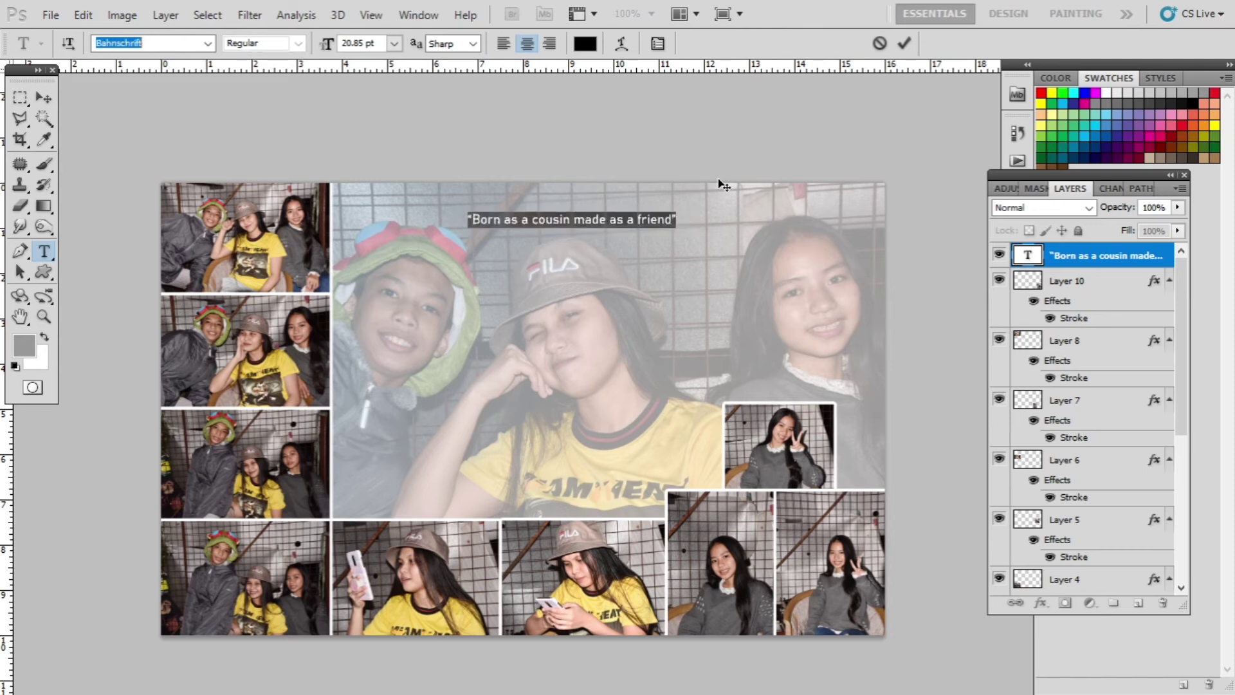
key(Down)
key(Down)
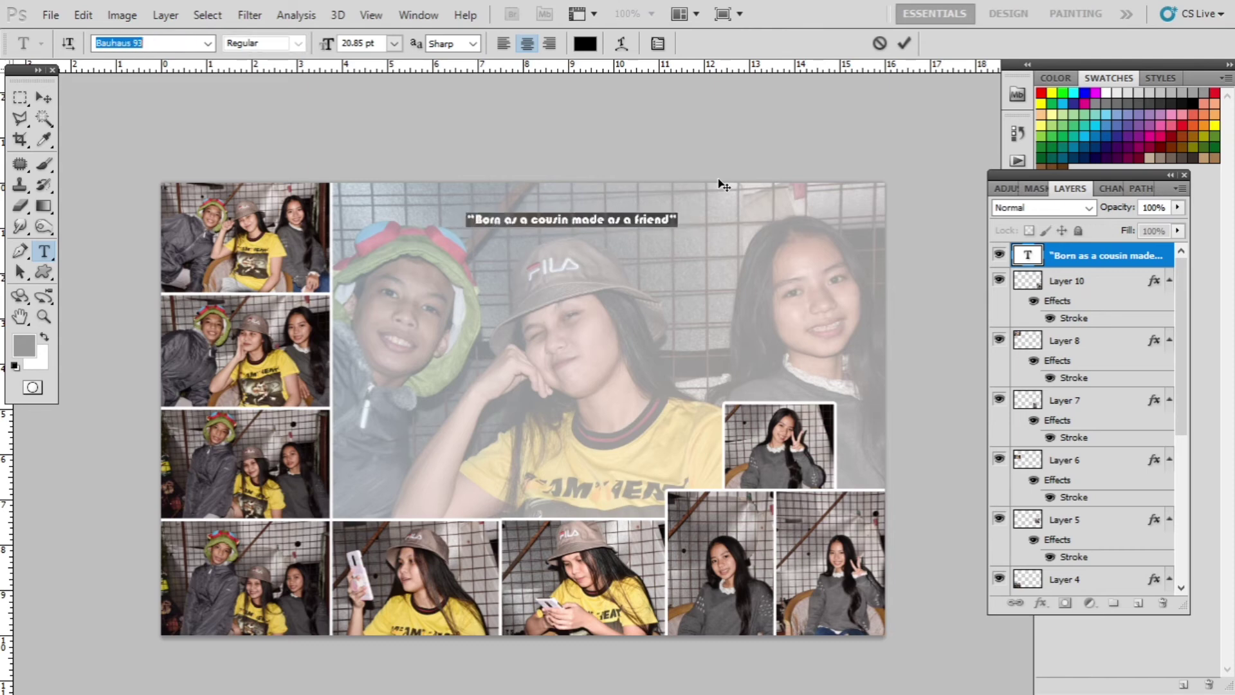
key(Down)
key(Down)
key(Down)
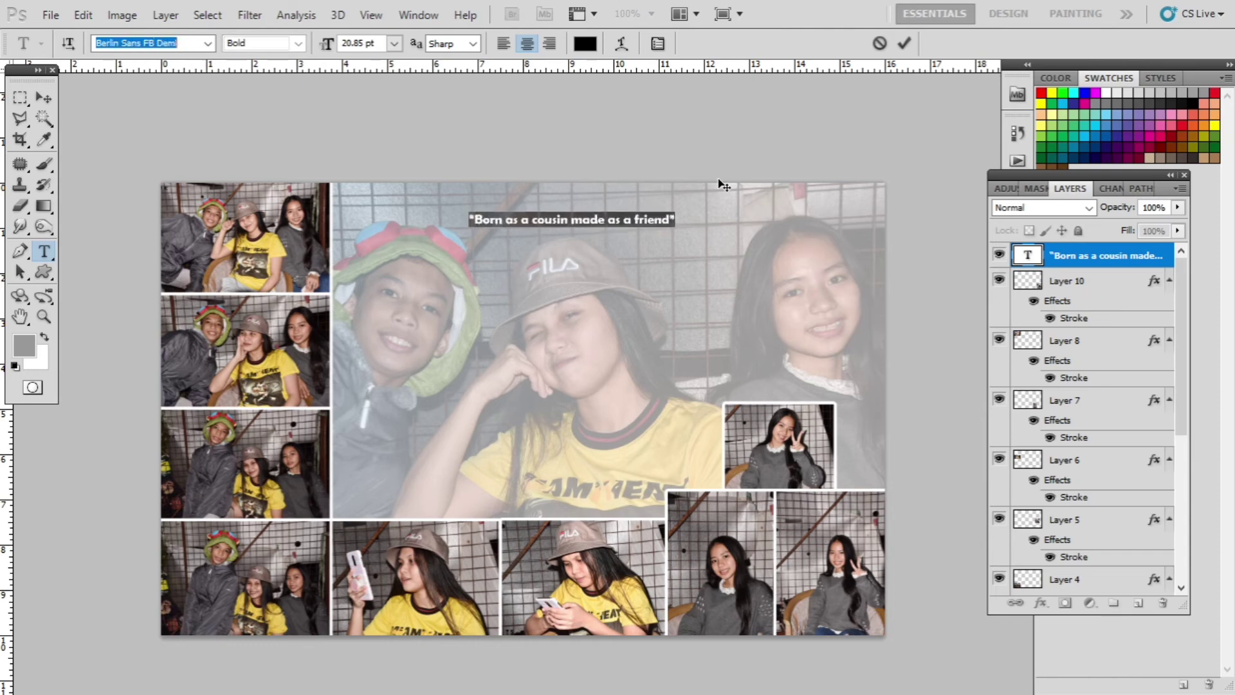
key(Down)
key(Down)
key(Down)
key(Down)
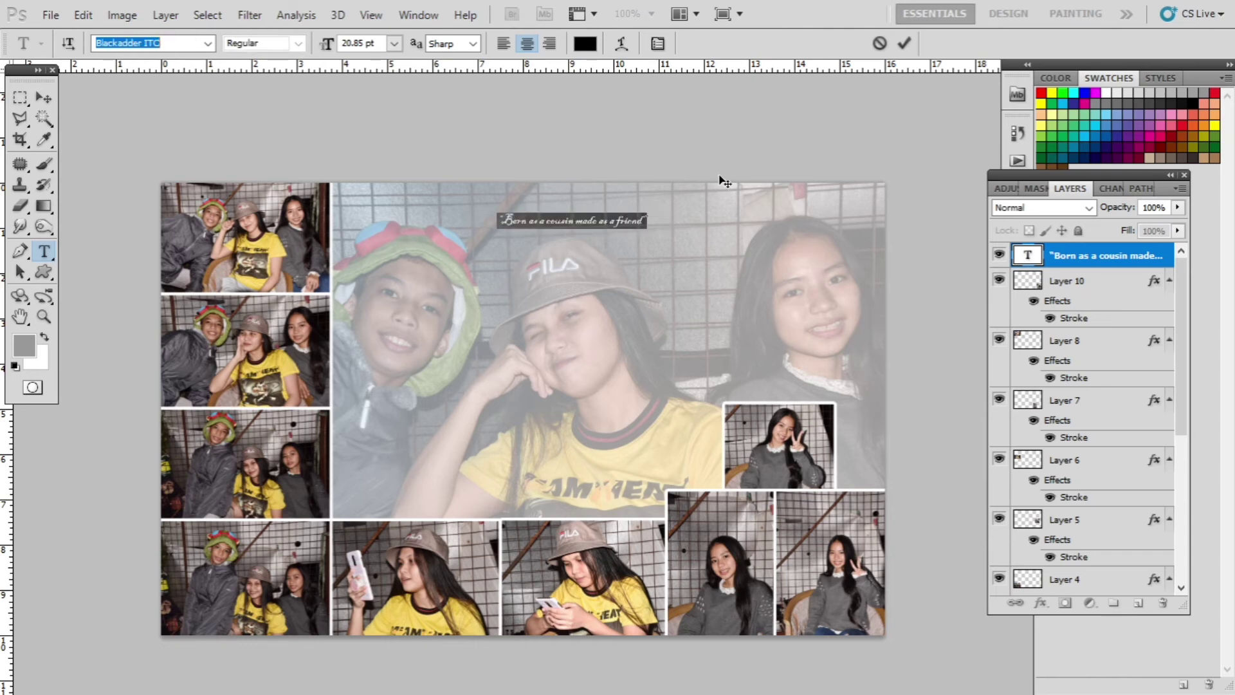
key(Down)
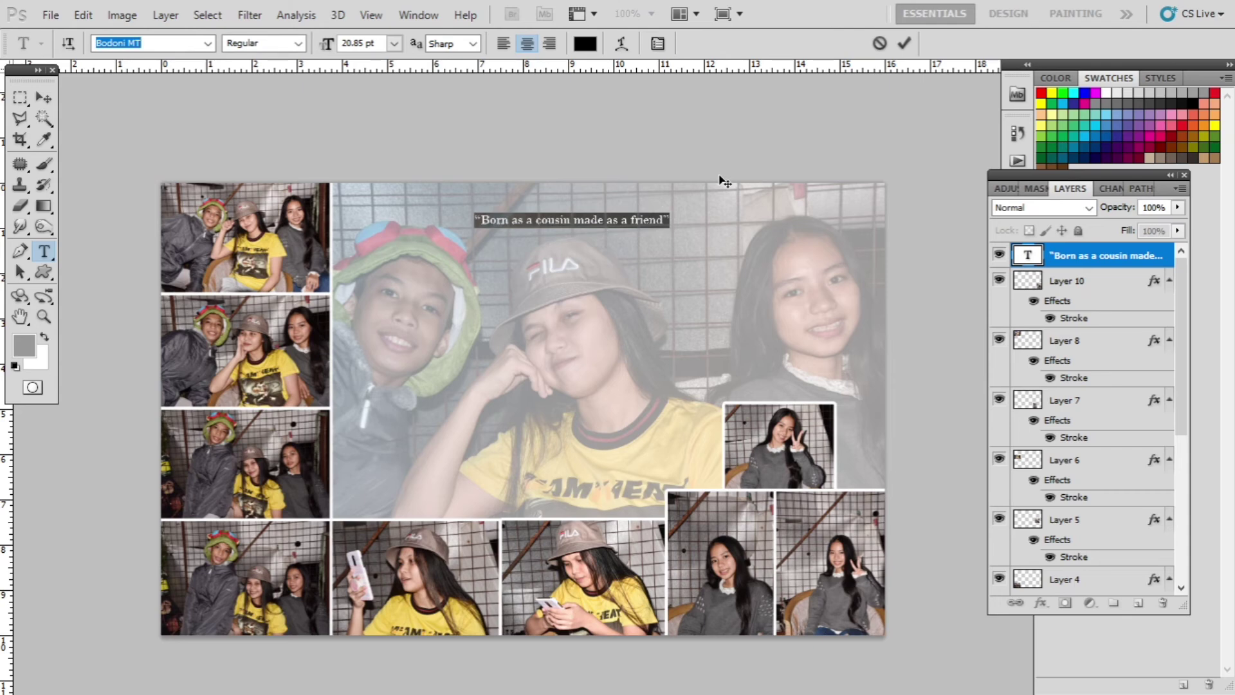
key(Down)
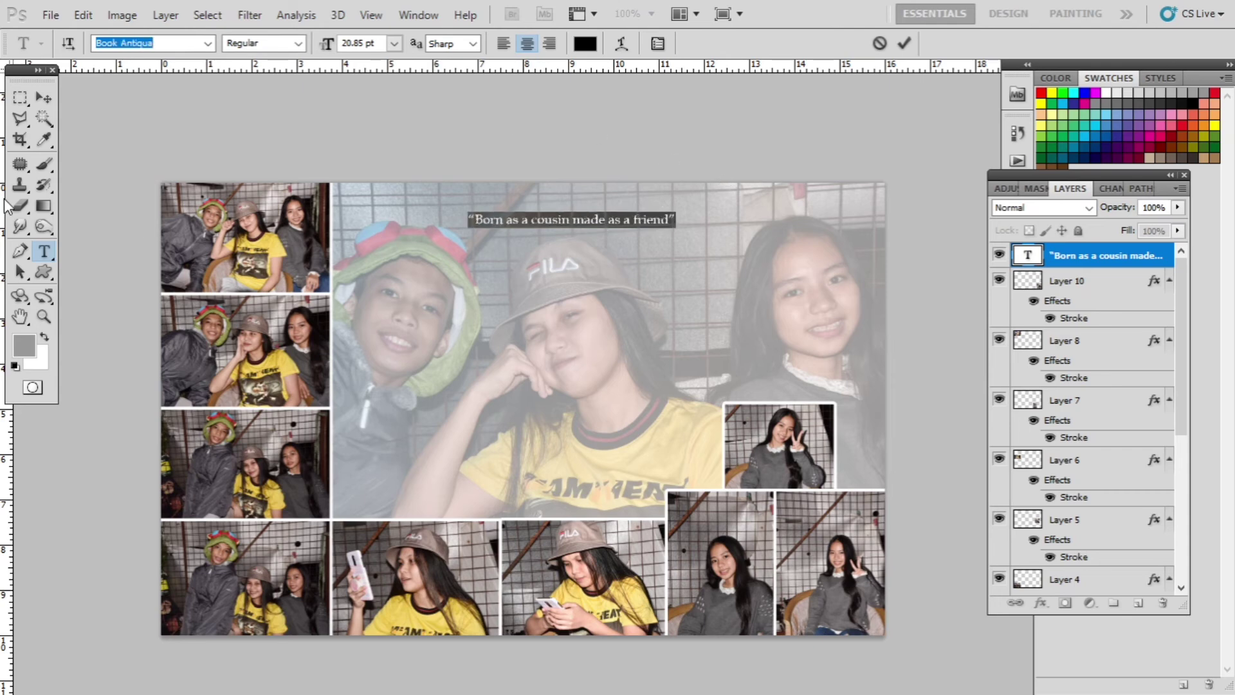
click(45, 98)
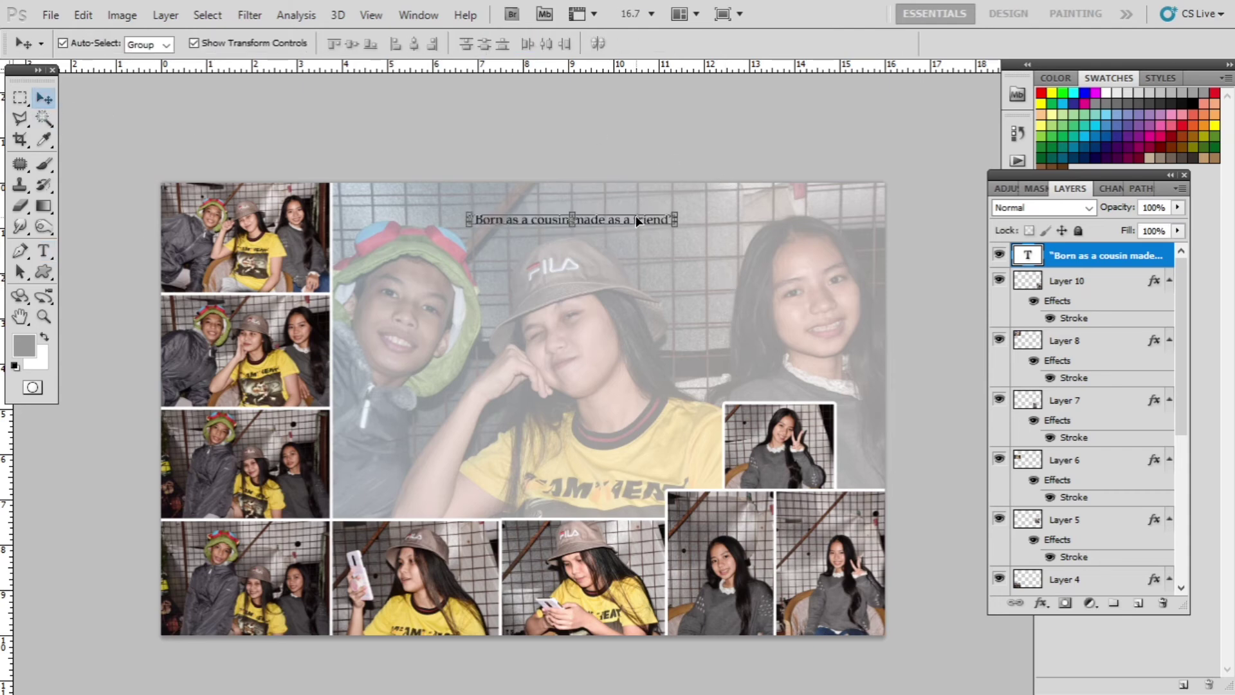
drag(635, 220, 669, 219)
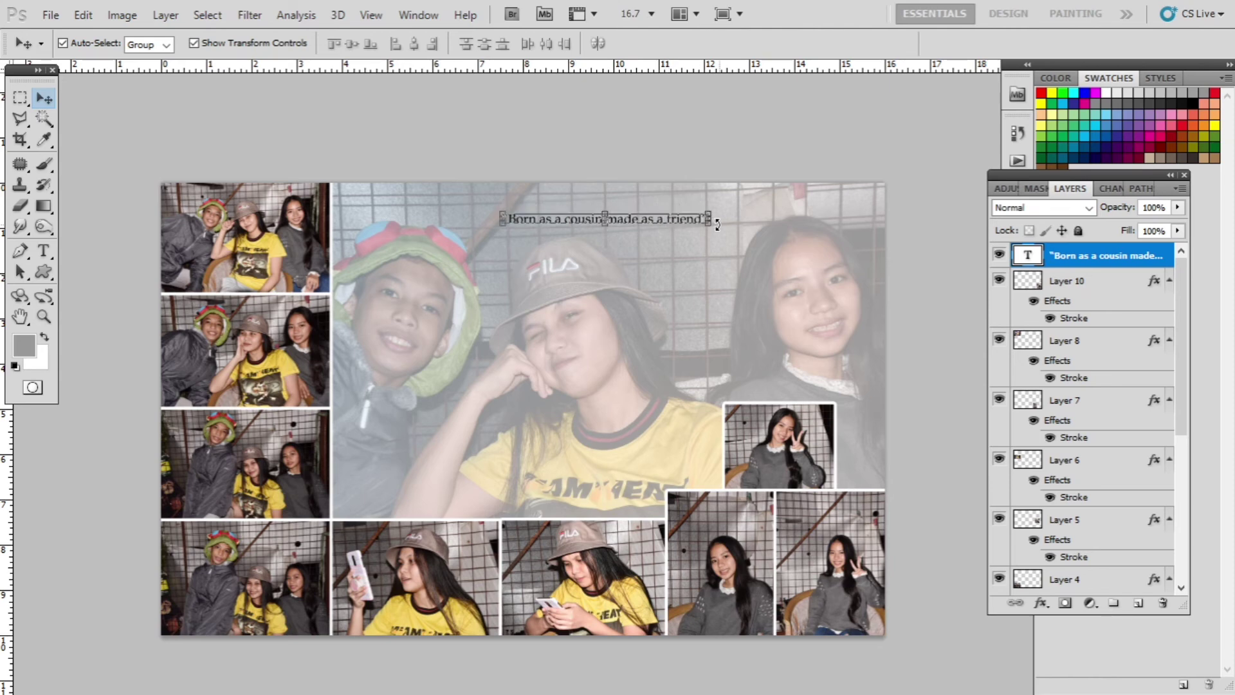
Step: Try further fonts on the quote, including Bookshelf Symbol 7 and Broadway, and apply Brush Script Std
key(t)
drag(705, 220, 380, 163)
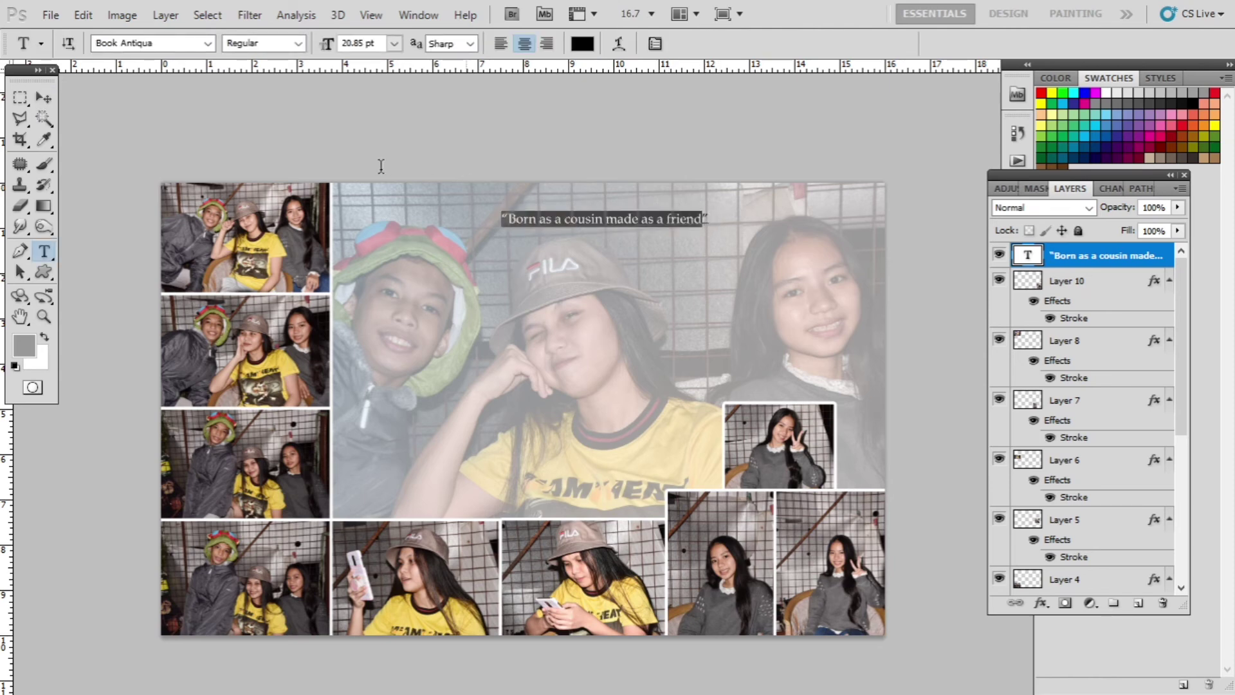
click(151, 42)
key(Down)
key(Down)
key(Down)
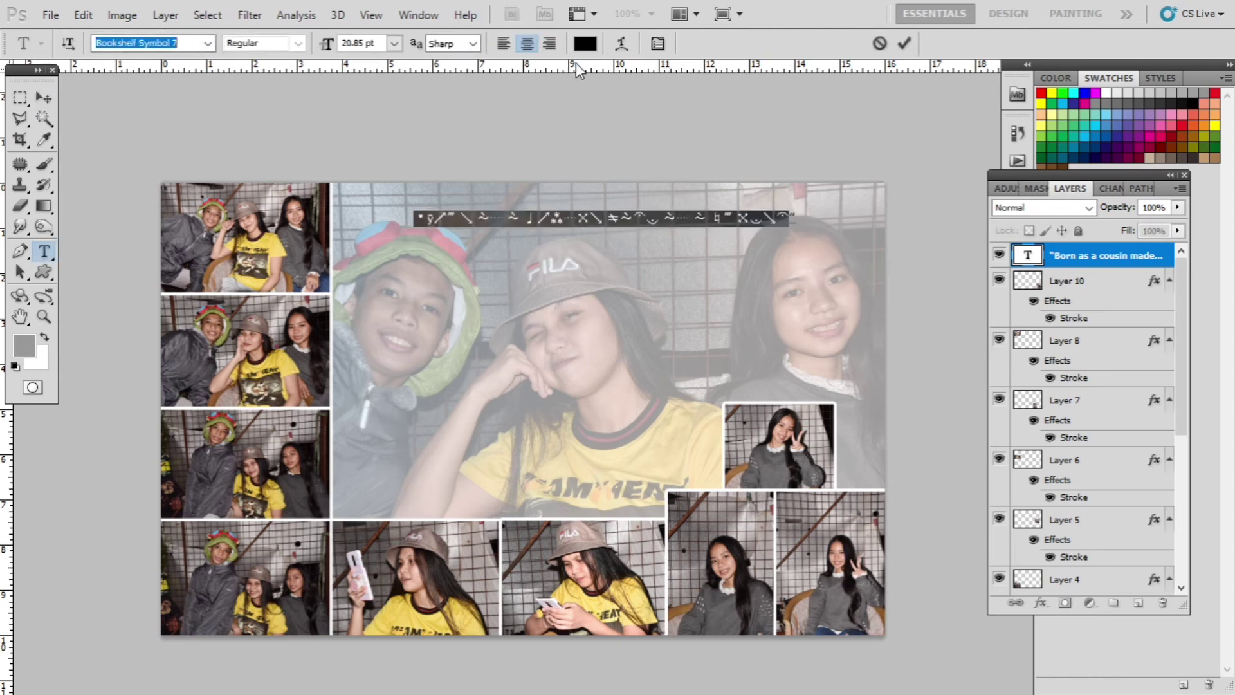
key(Down)
key(Down)
key(Down)
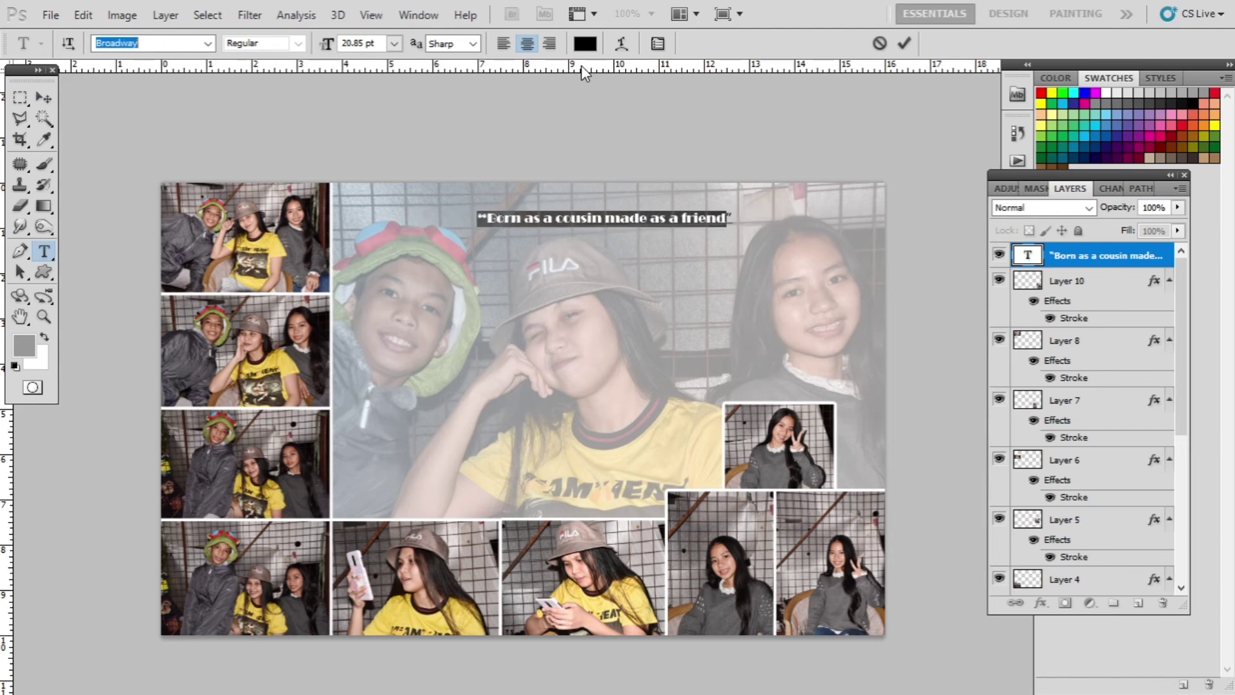
key(Down)
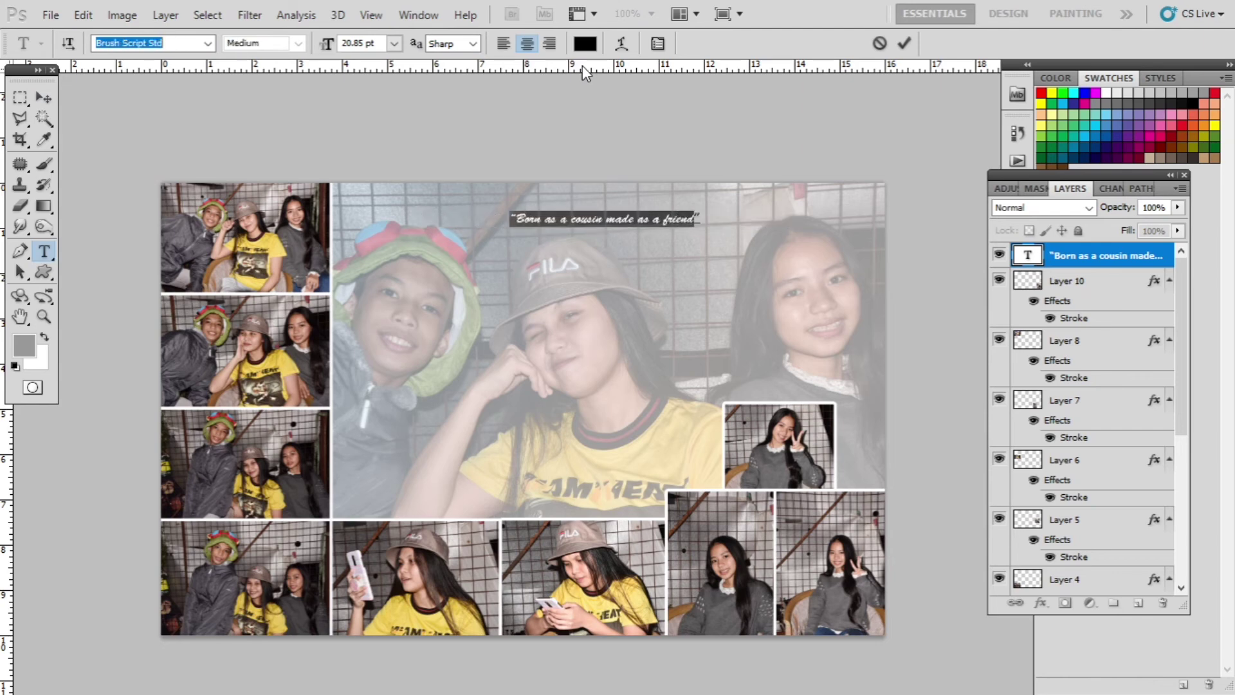
click(42, 97)
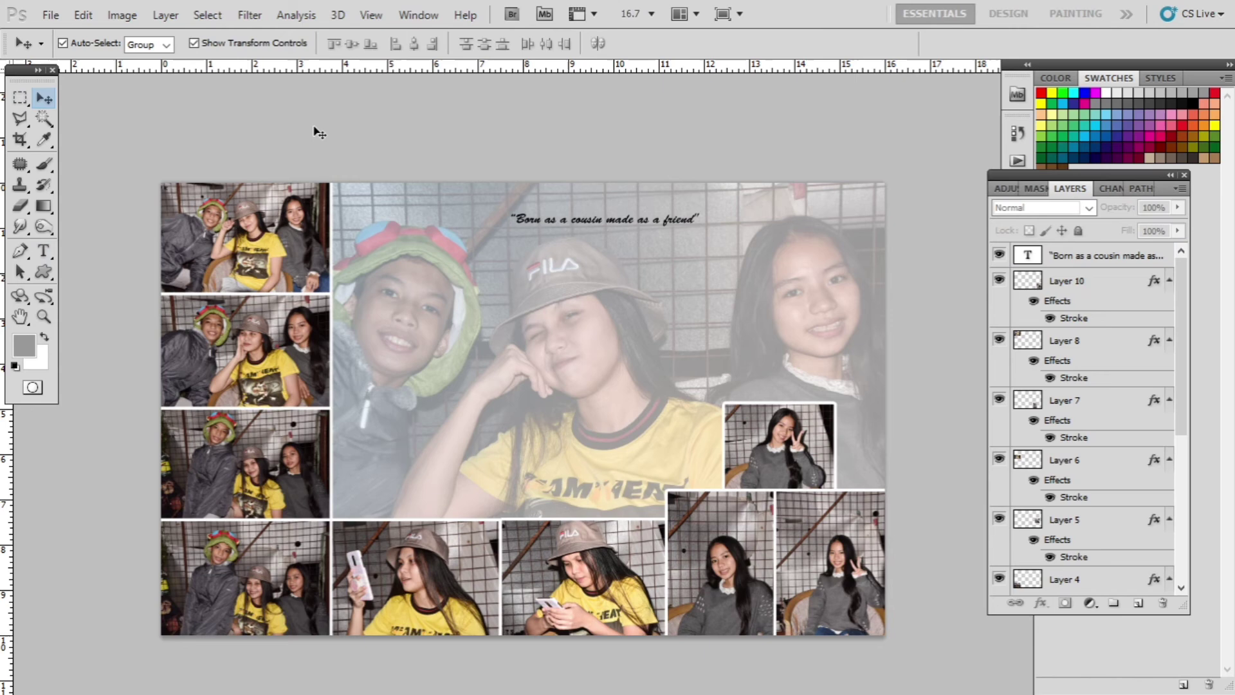
Step: Enlarge the quote slightly and move it to the lower part of the group photo, across the middle girl's yellow shirt
click(689, 220)
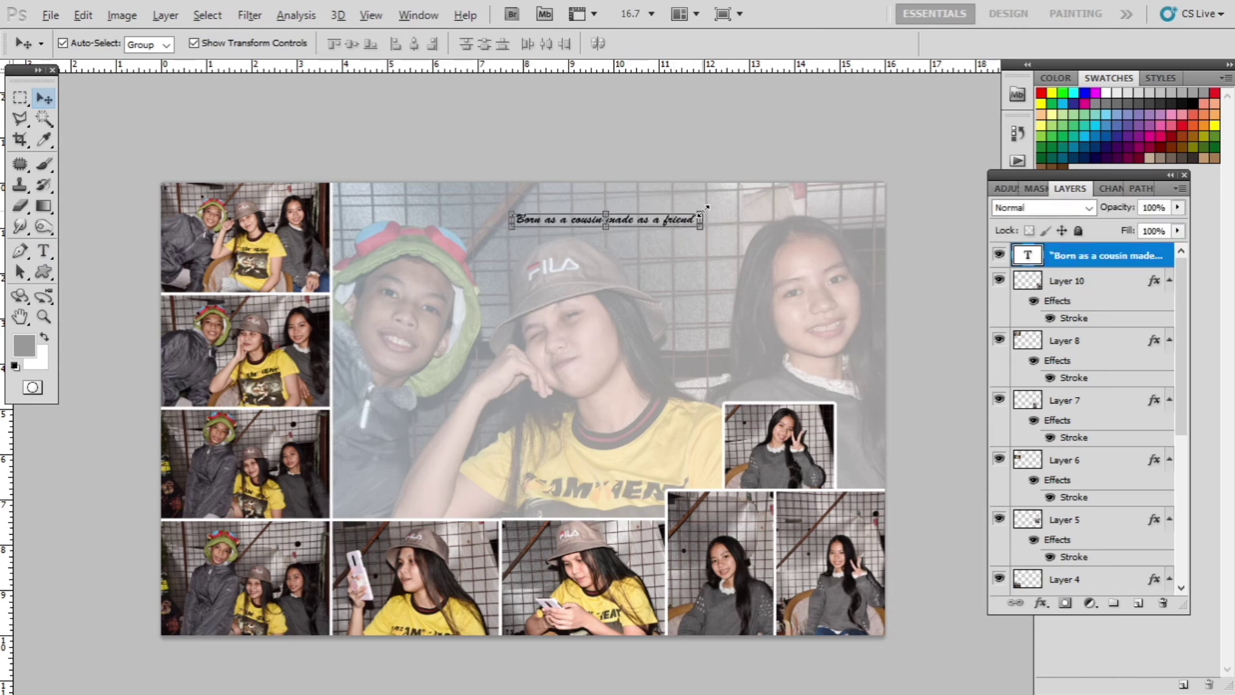
drag(705, 207, 744, 207)
key(Return)
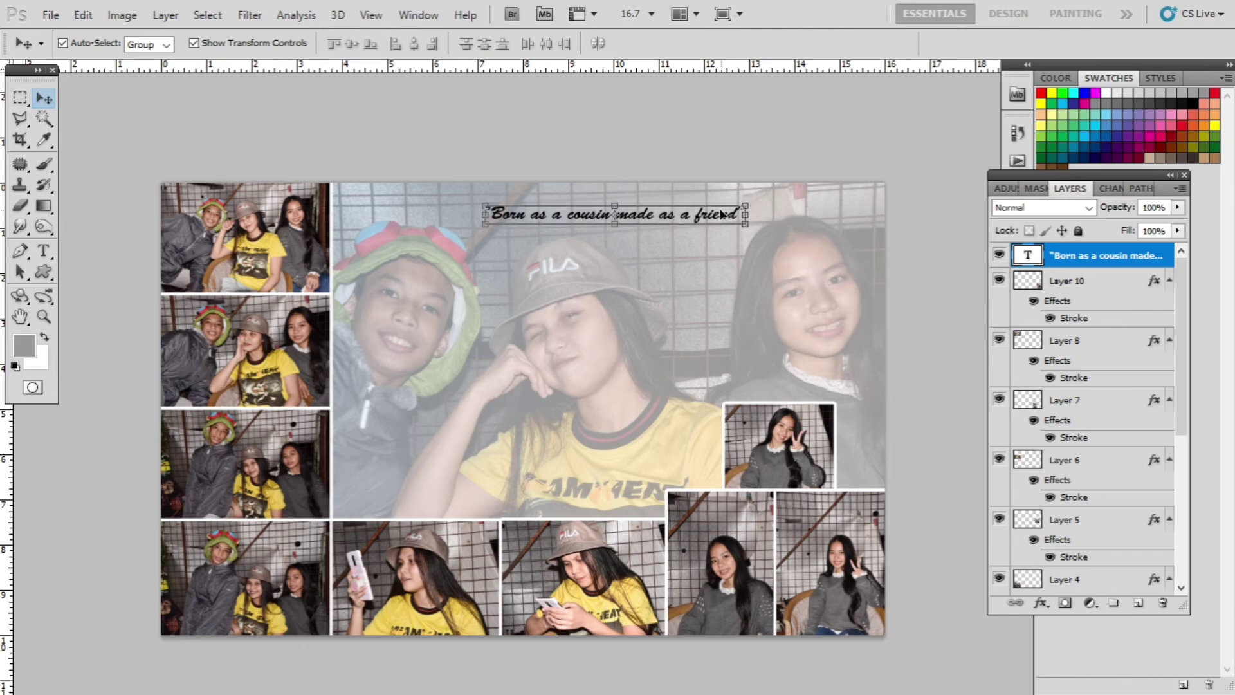
drag(693, 206, 578, 441)
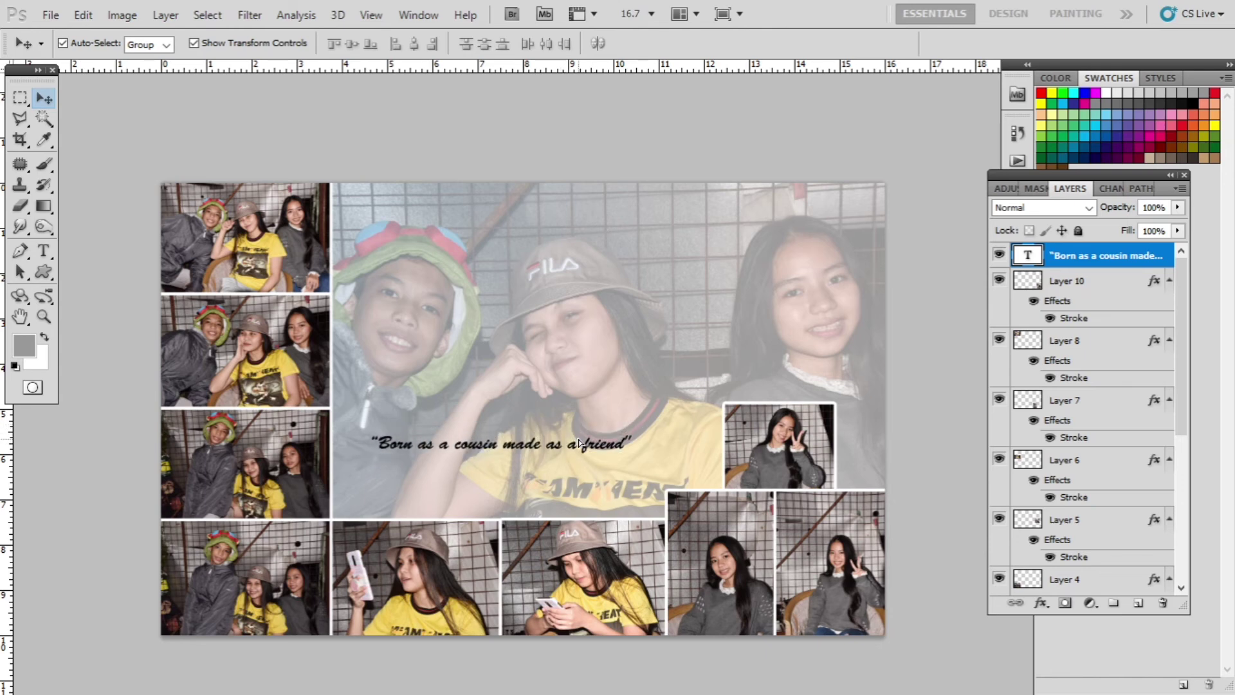
Step: Recolor the whole quote white (ffffff)
key(t)
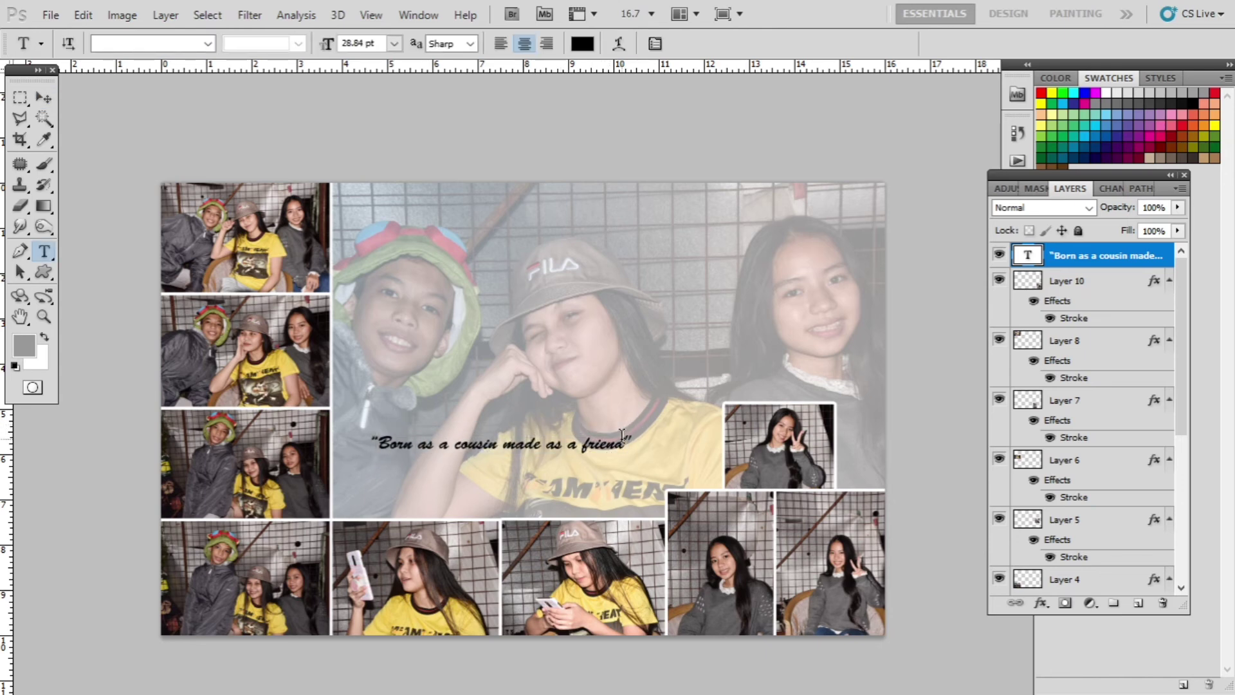
drag(630, 437, 369, 444)
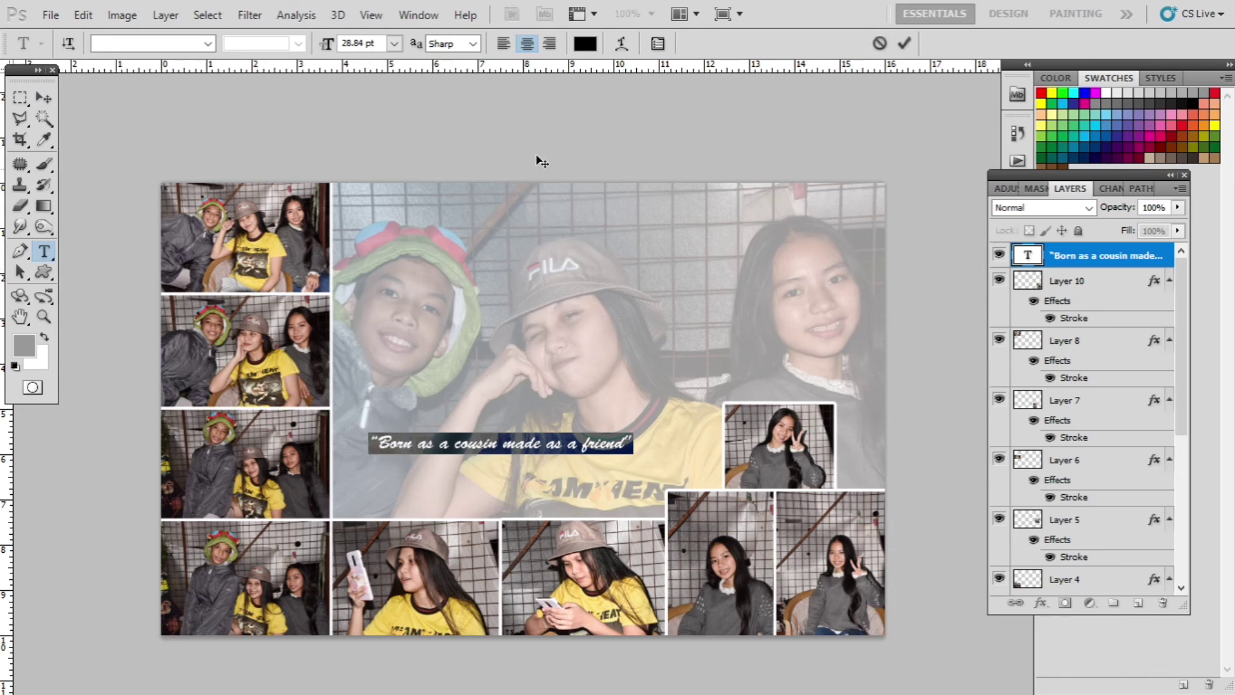
click(587, 47)
click(752, 149)
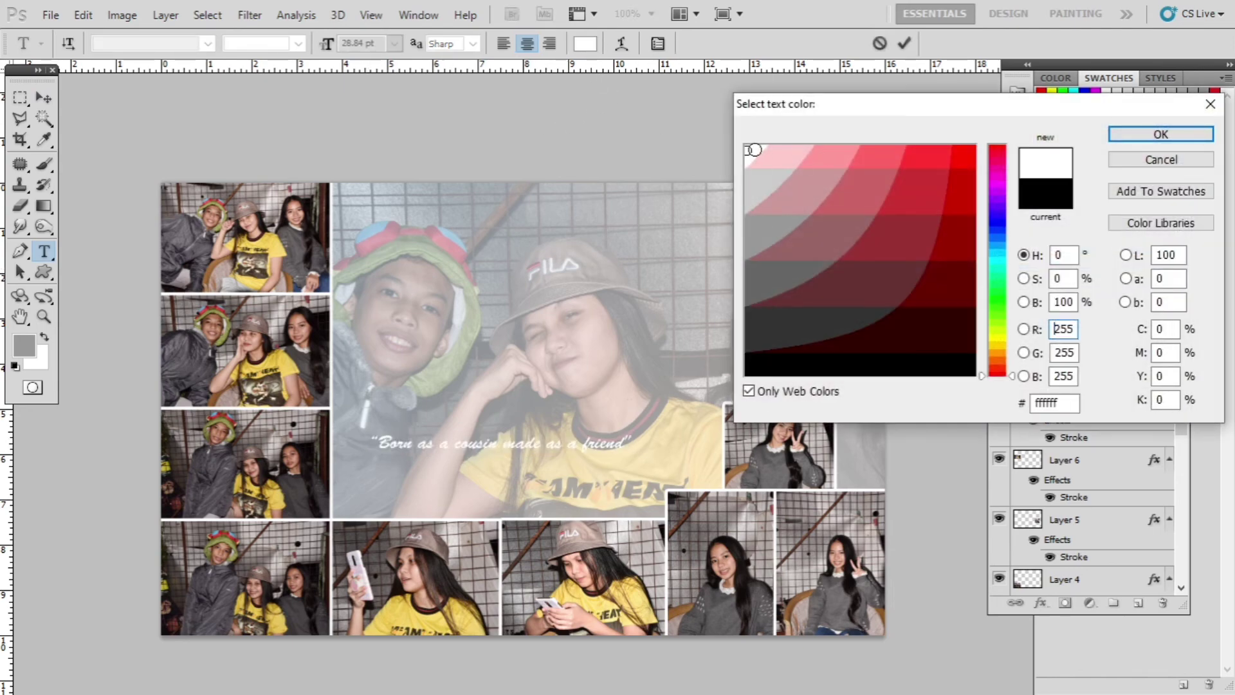
key(Return)
click(45, 97)
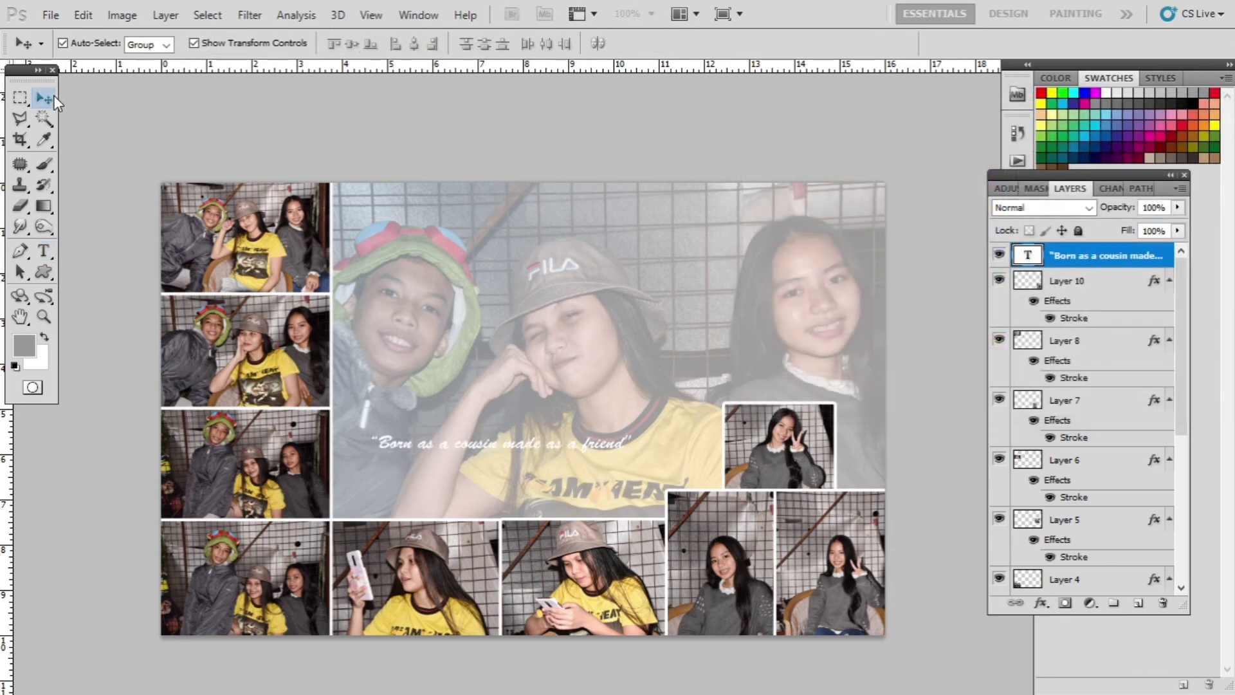
click(264, 122)
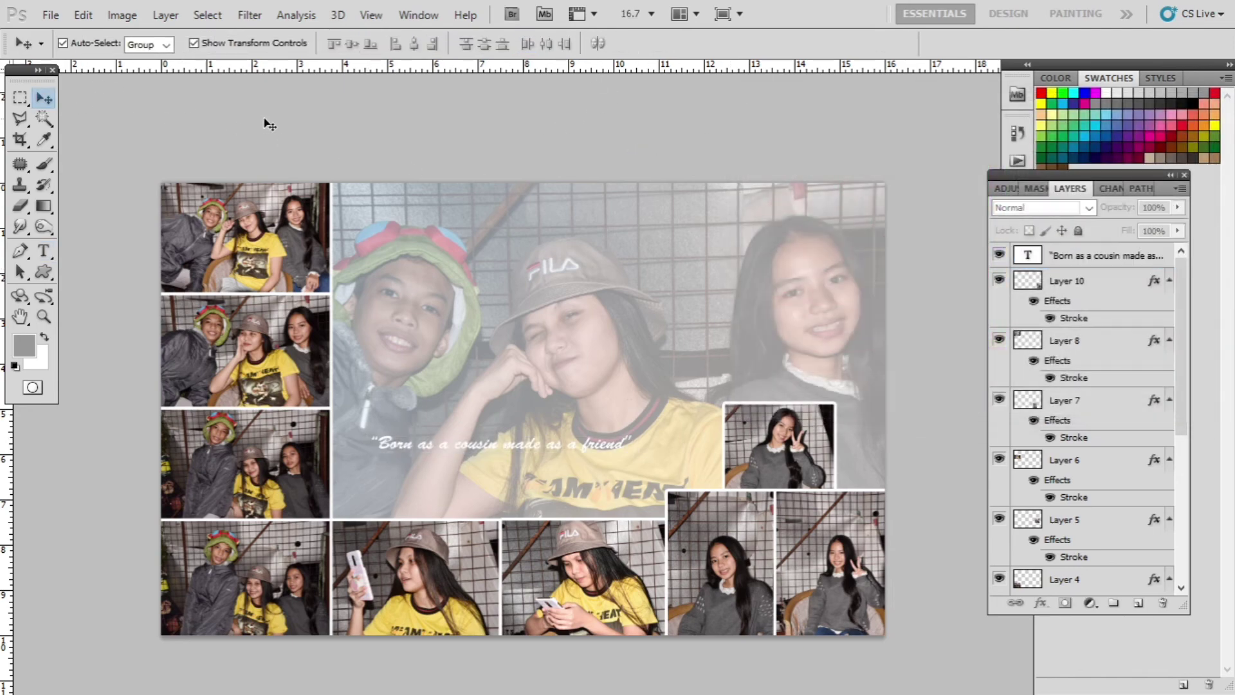
Step: Add a drop shadow to the quote with distance 8 px, spread 15% and size 27 px
click(539, 452)
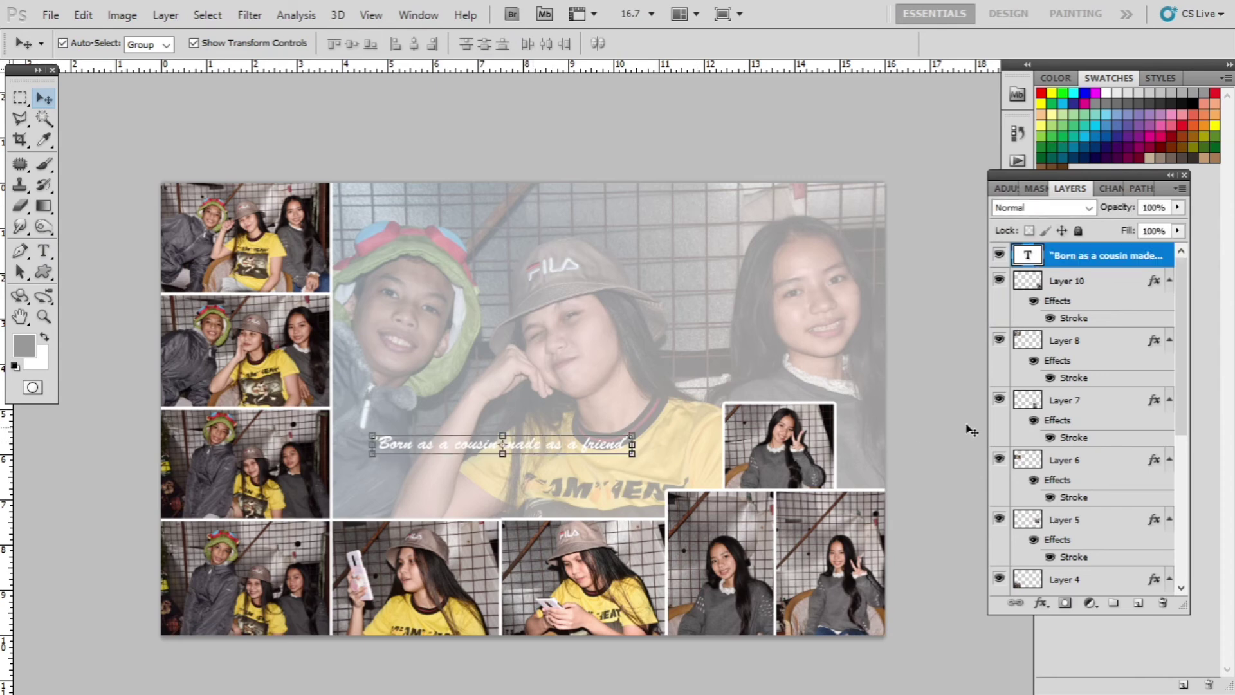
click(1040, 603)
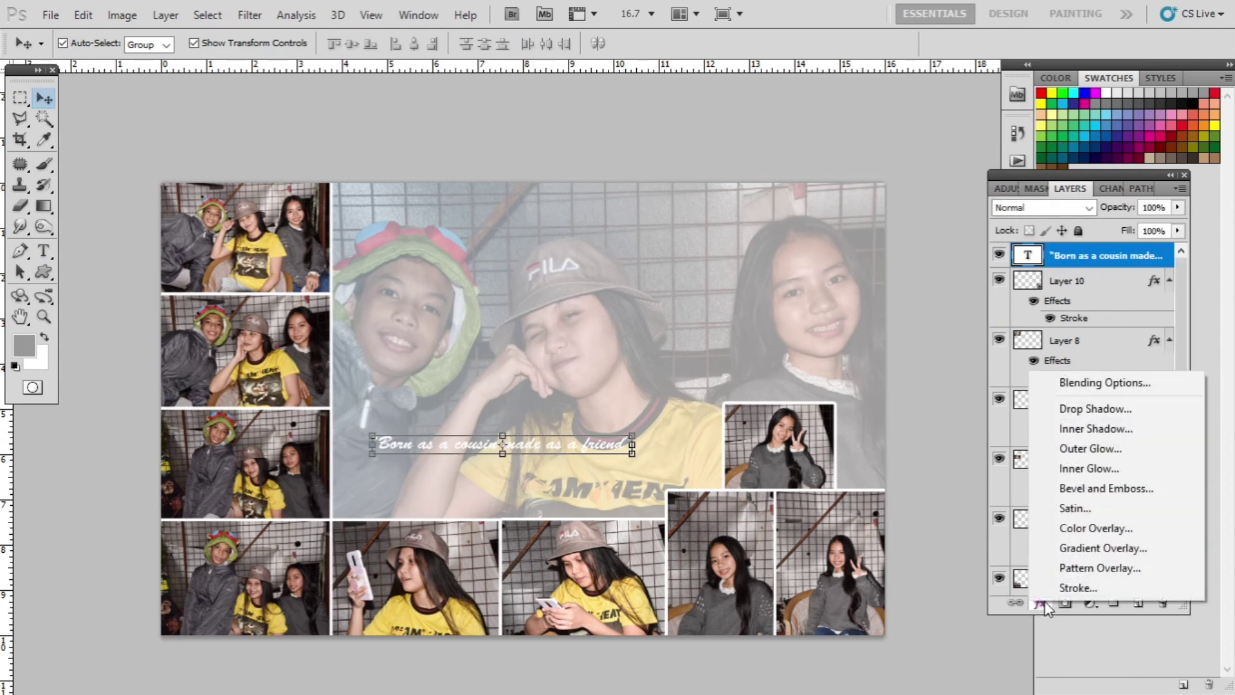
click(1088, 409)
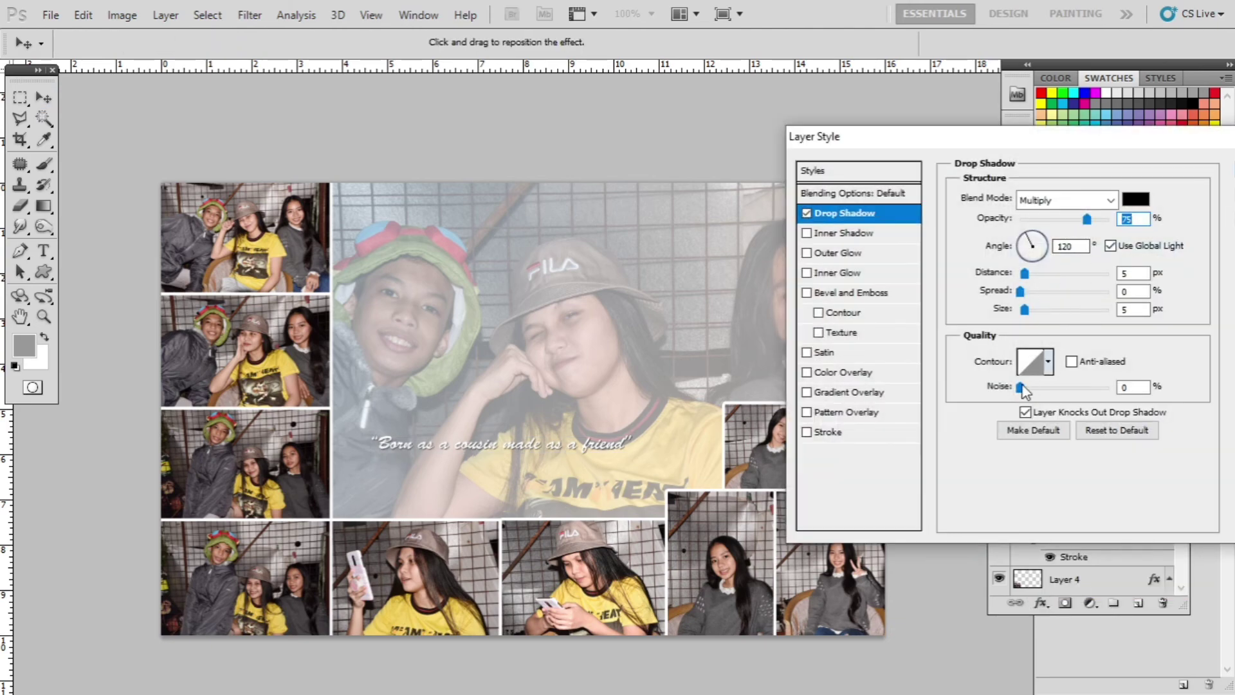
drag(1025, 275, 1033, 293)
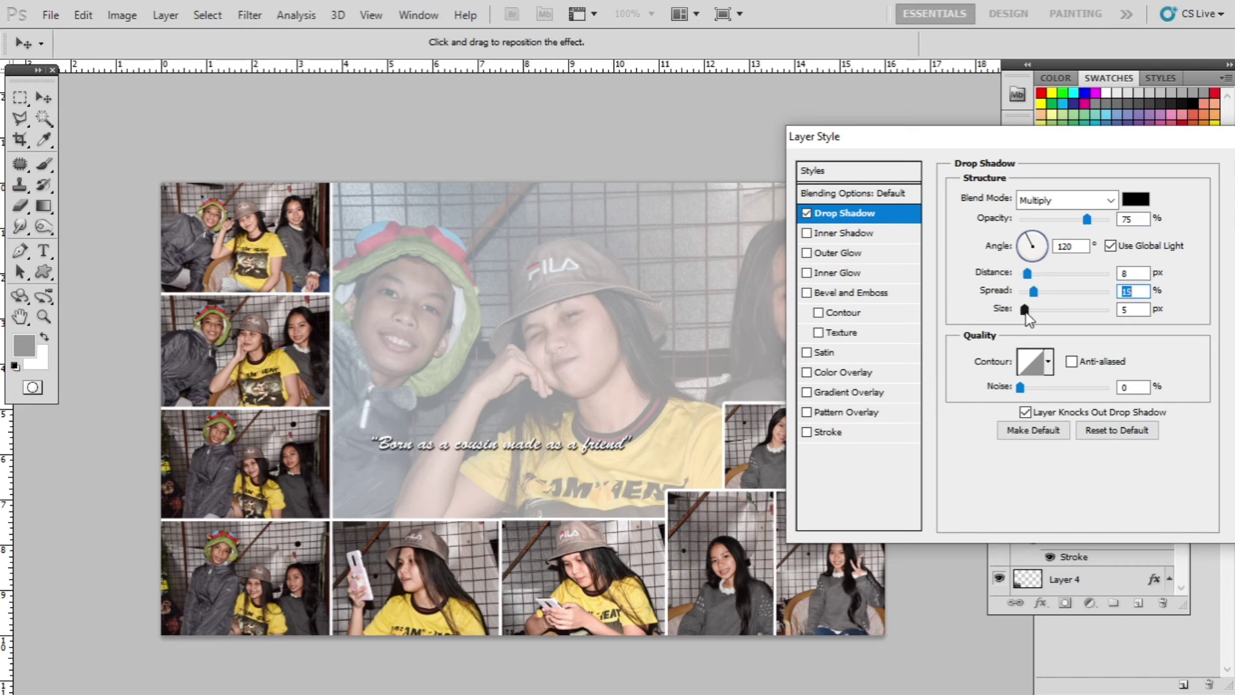
mouse_move(1026, 310)
mouse_down()
mouse_move(1037, 315)
mouse_move(1015, 322)
mouse_up()
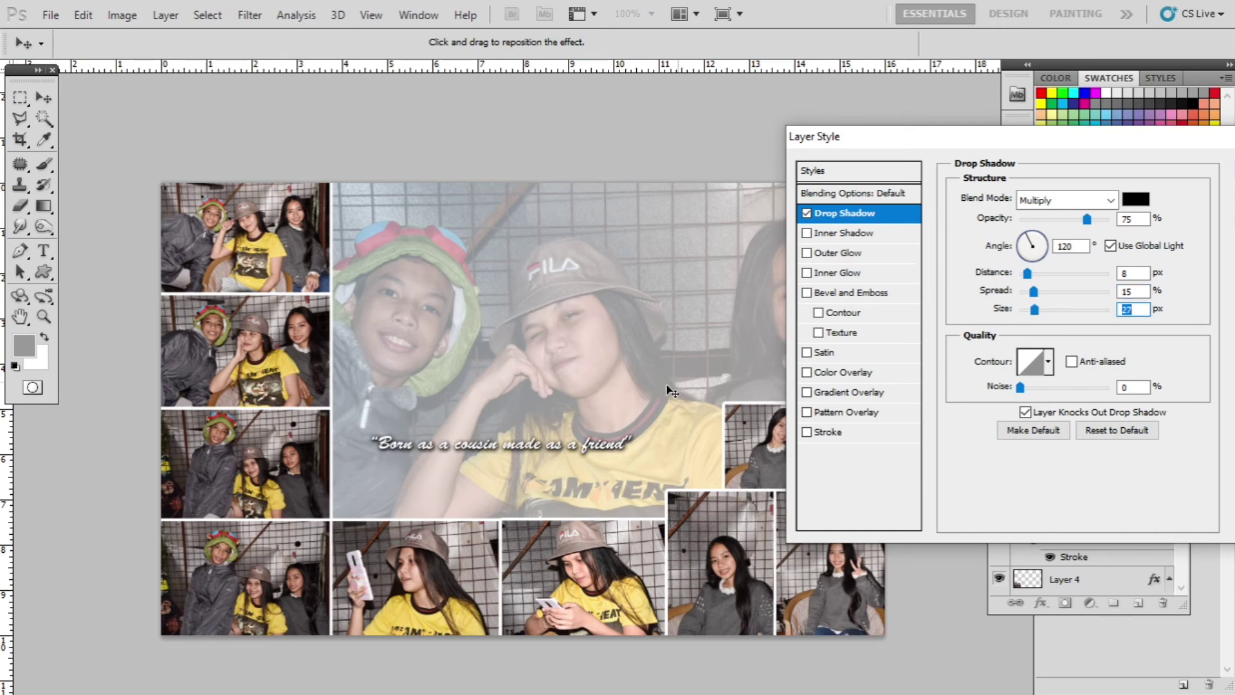
key(Return)
Step: Shift the quote slightly down and scale it up proportionally to about 108%
drag(561, 440, 570, 449)
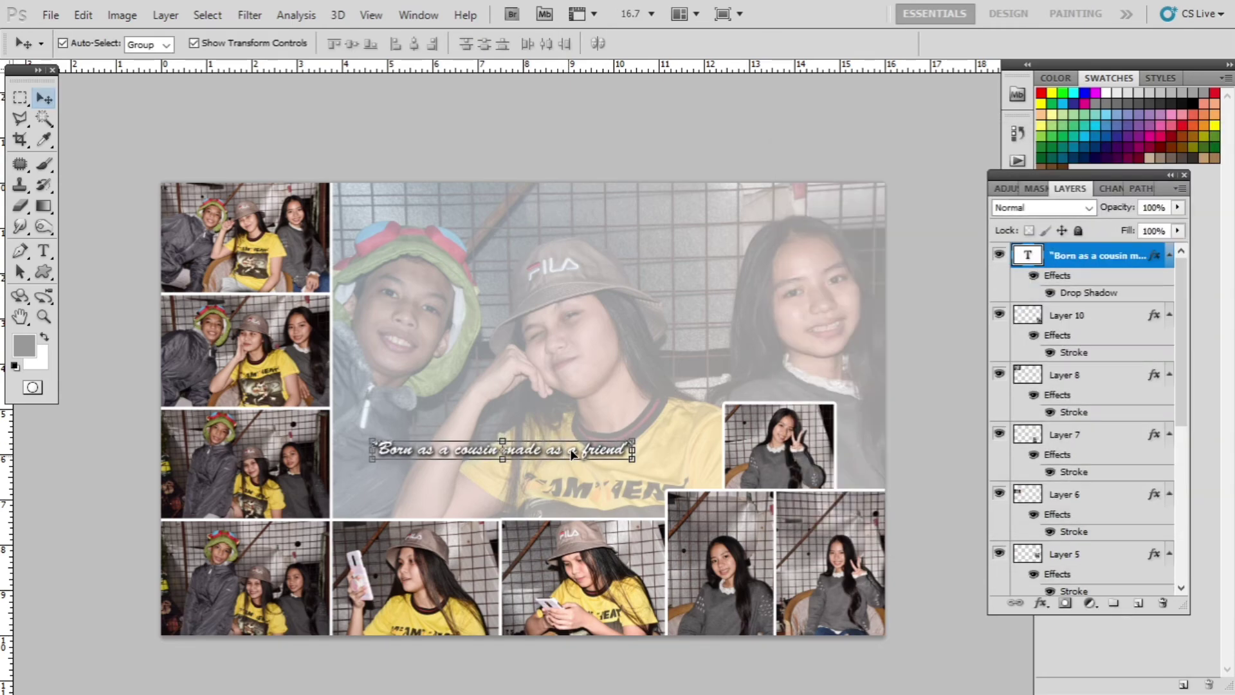
click(656, 132)
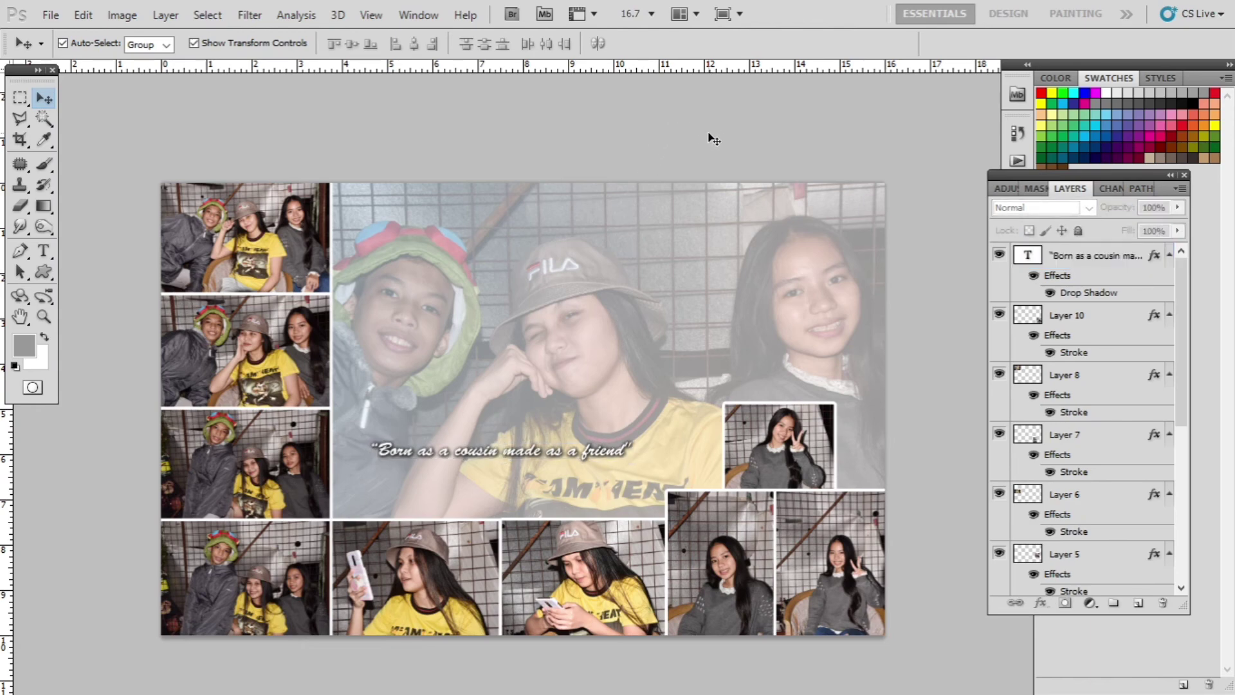
scroll(711, 137, down, 2)
scroll(639, 433, up, 3)
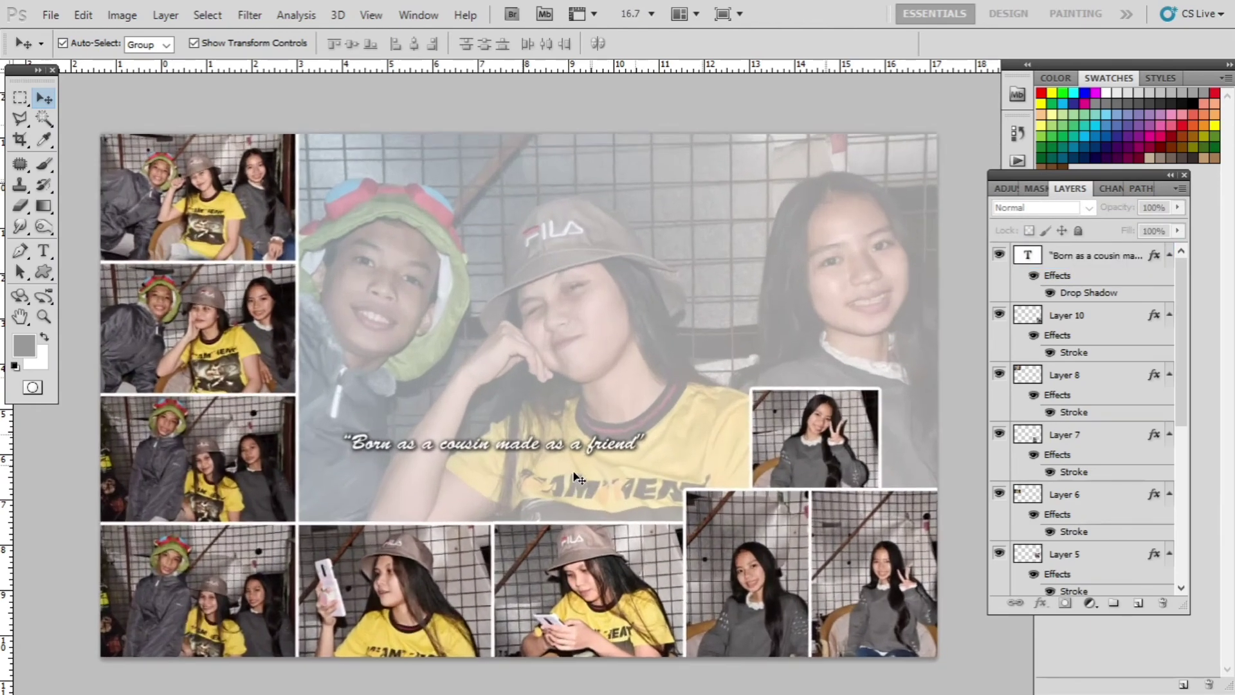
scroll(573, 473, up, 1)
click(561, 467)
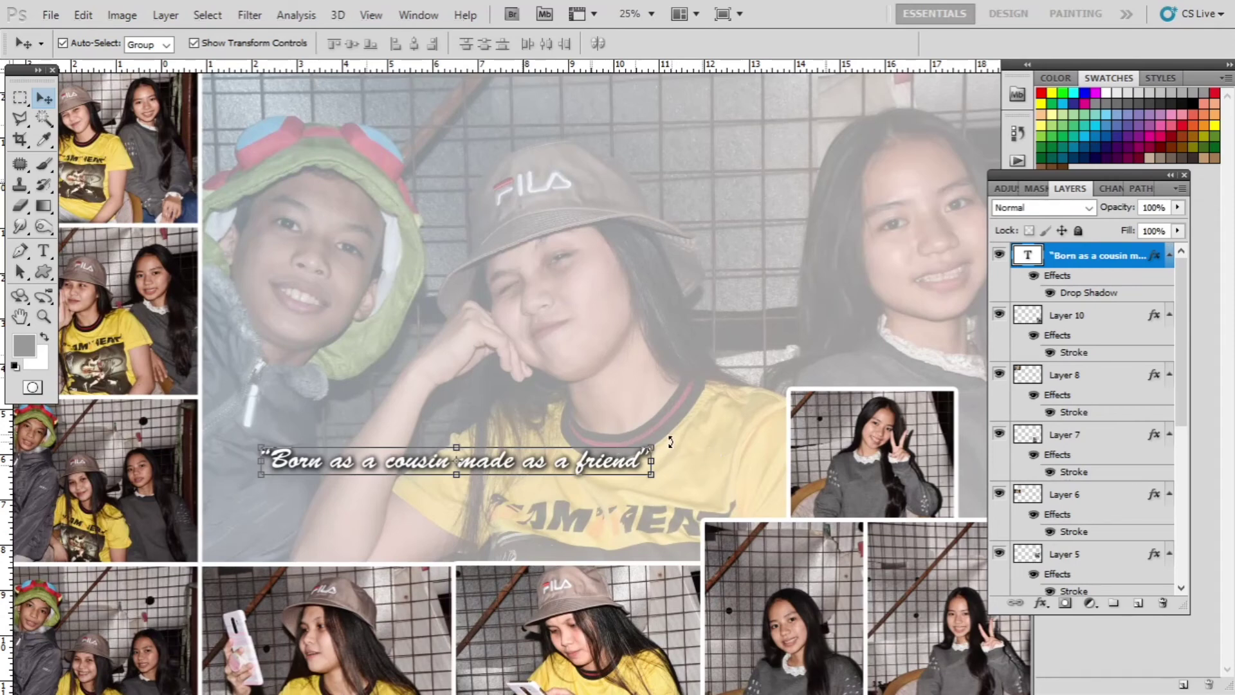
drag(649, 447, 667, 445)
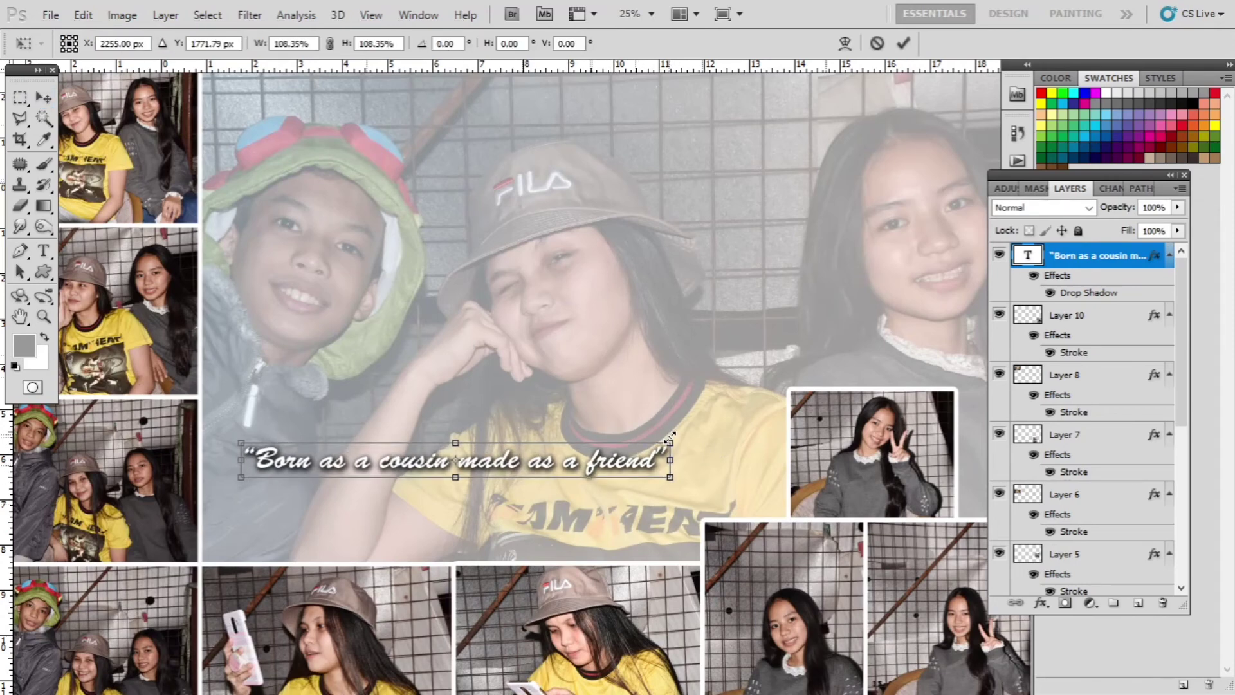
key(Return)
scroll(704, 347, down, 2)
click(813, 180)
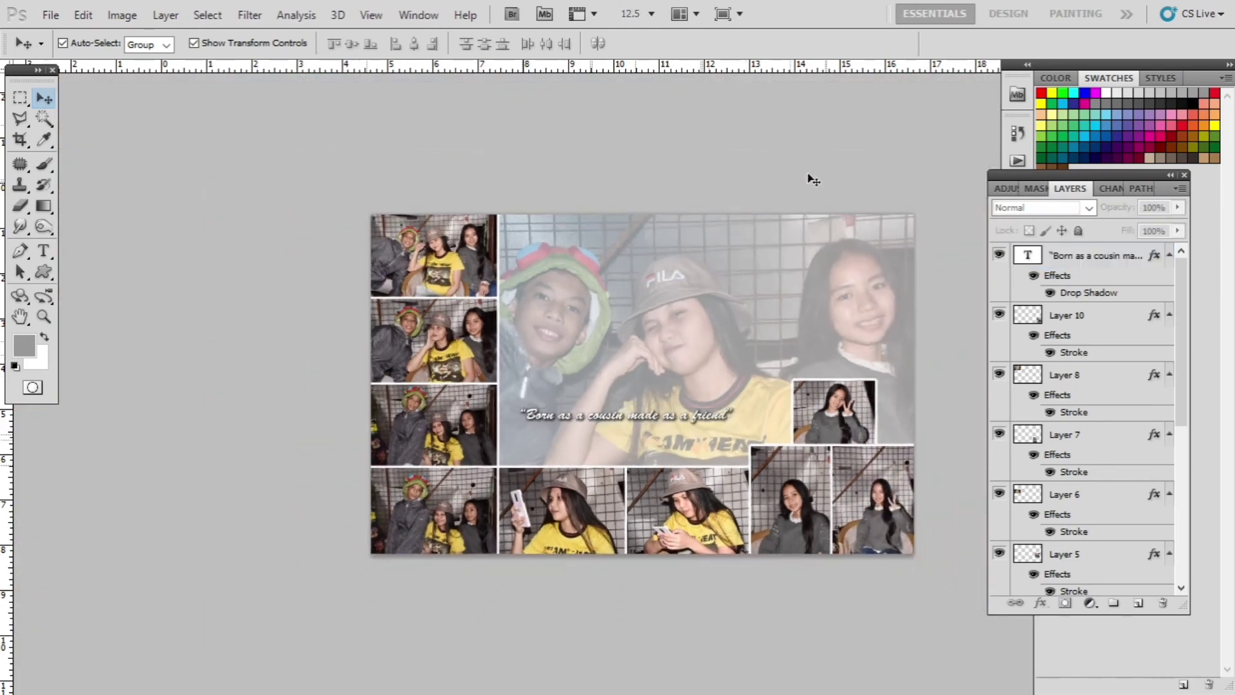
Step: Return to the standard screen mode and create a new document 3 inches wide and 2 inches high
scroll(885, 184, down, 1)
scroll(883, 184, up, 2)
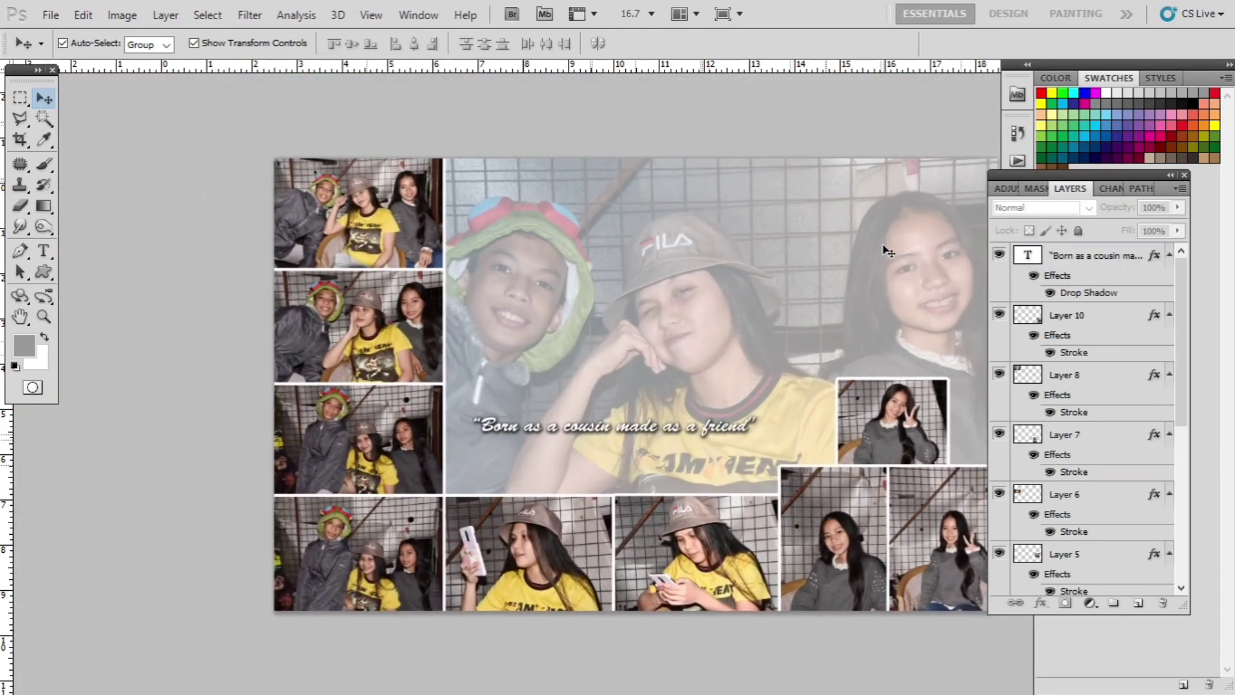
scroll(886, 242, down, 1)
key(f)
key(f)
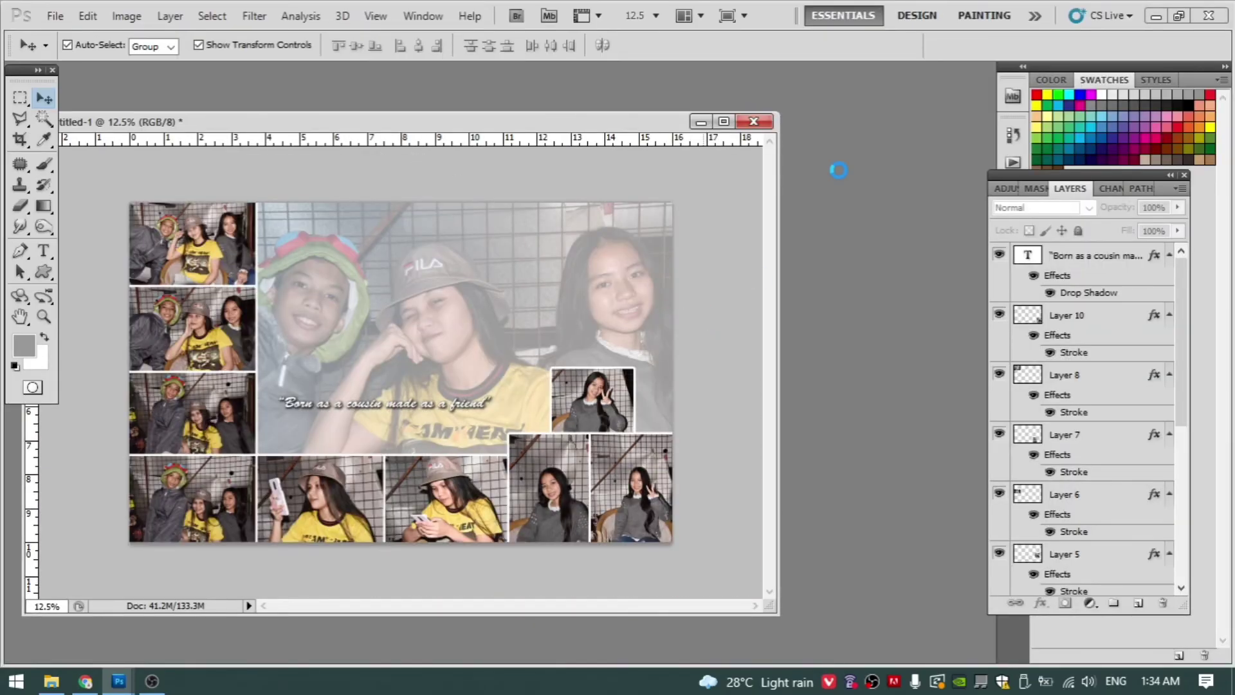
key(ctrl+n)
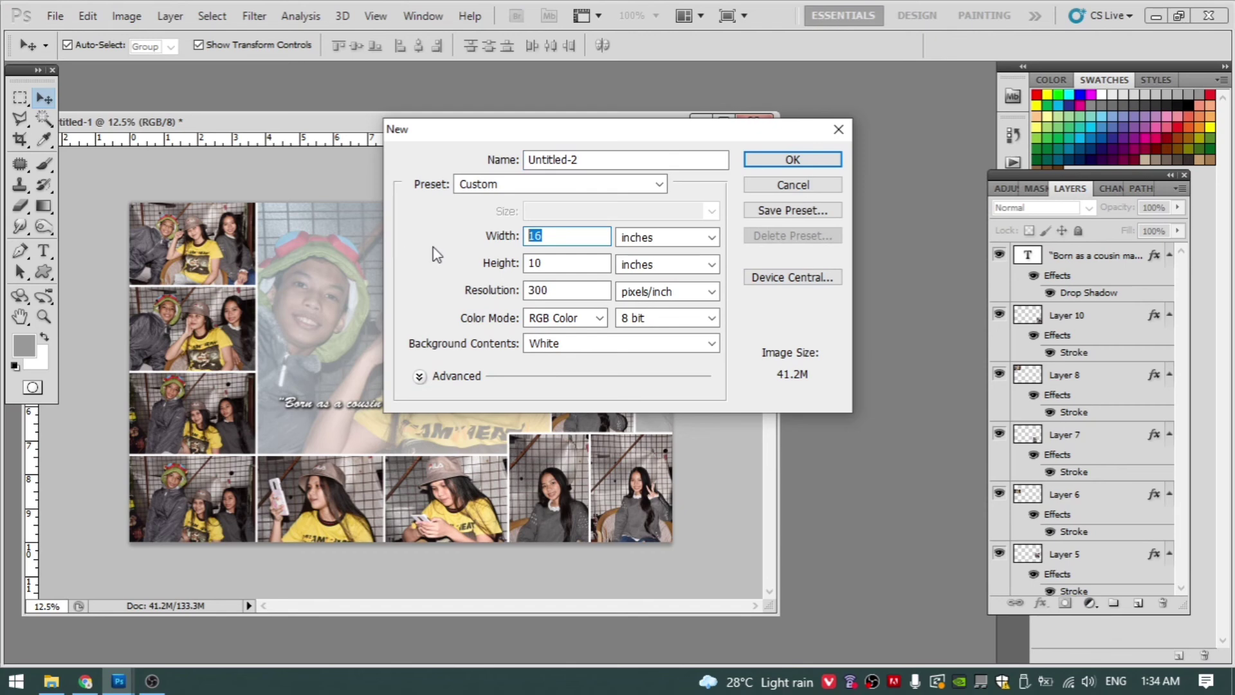
text(3)
key(Tab)
key(Tab)
text(2)
key(Return)
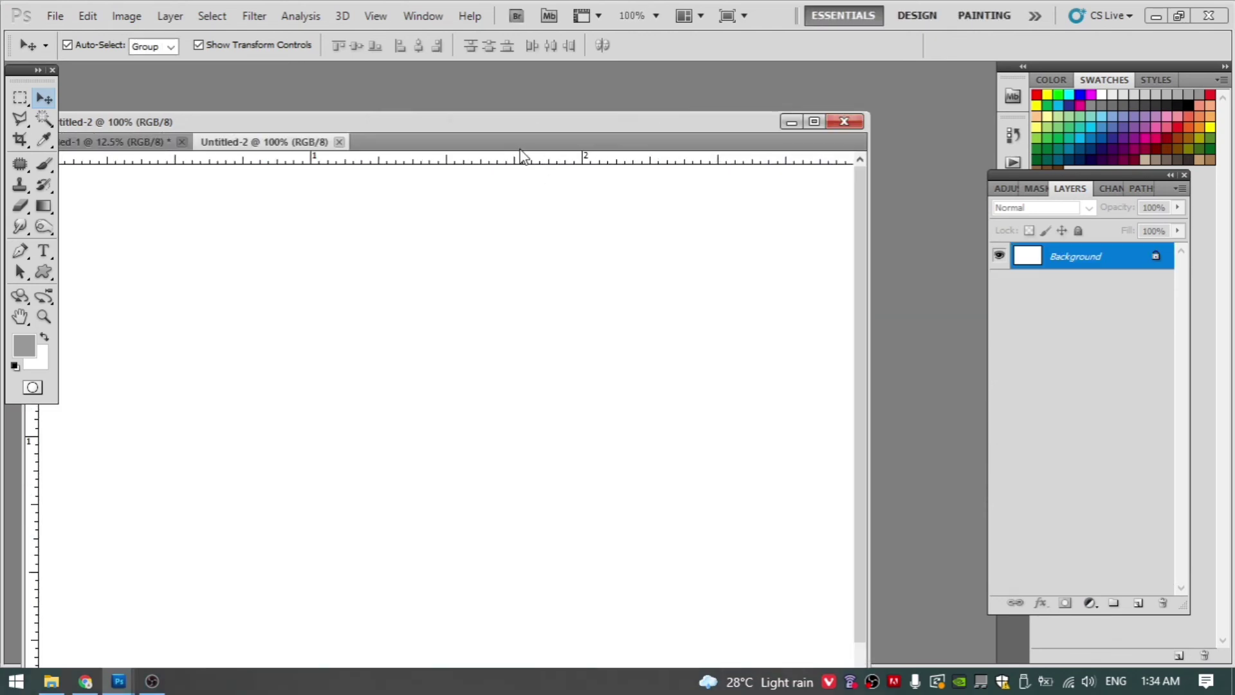
Step: Float the new document in its own window and fill its background with black using the Paint Bucket
drag(322, 137, 441, 206)
key(g)
key(d)
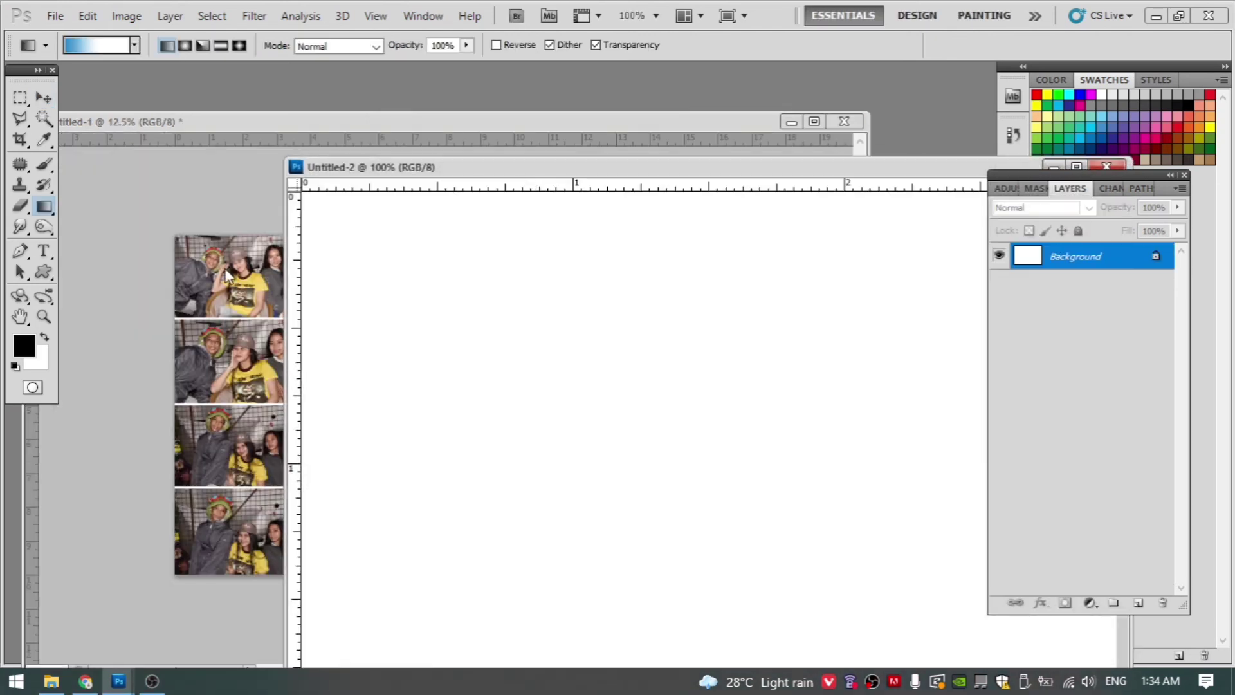
right_click(44, 206)
right_click(43, 206)
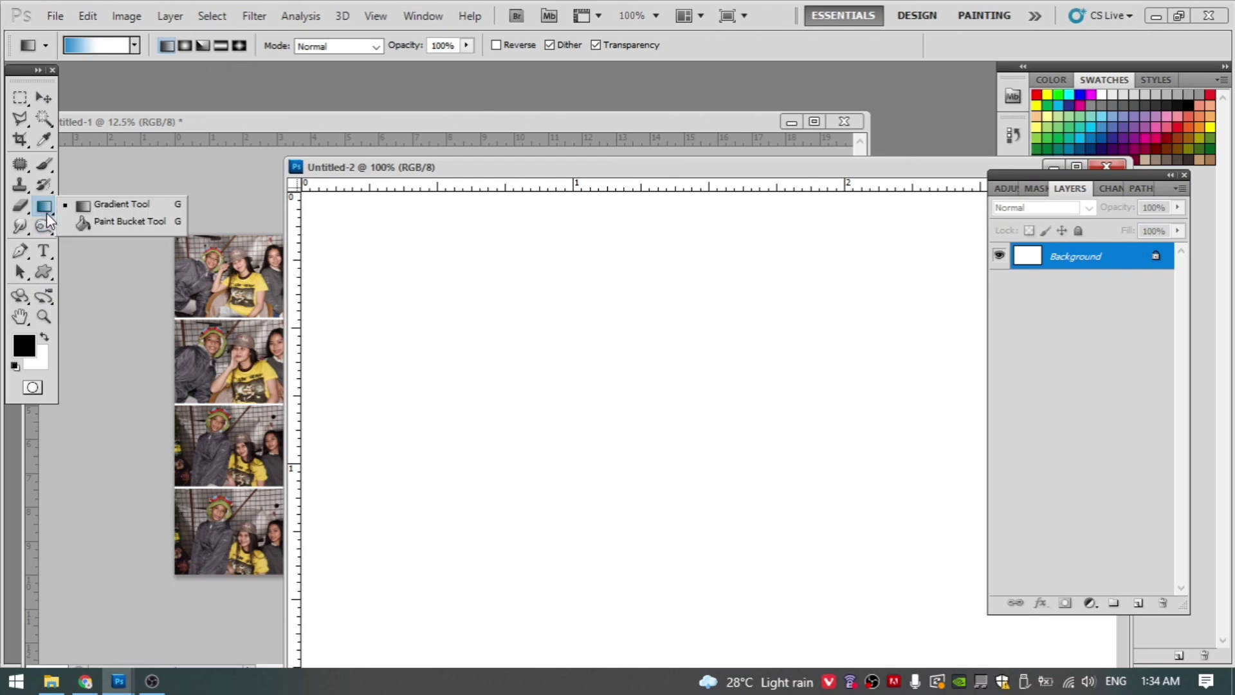
click(122, 220)
click(720, 334)
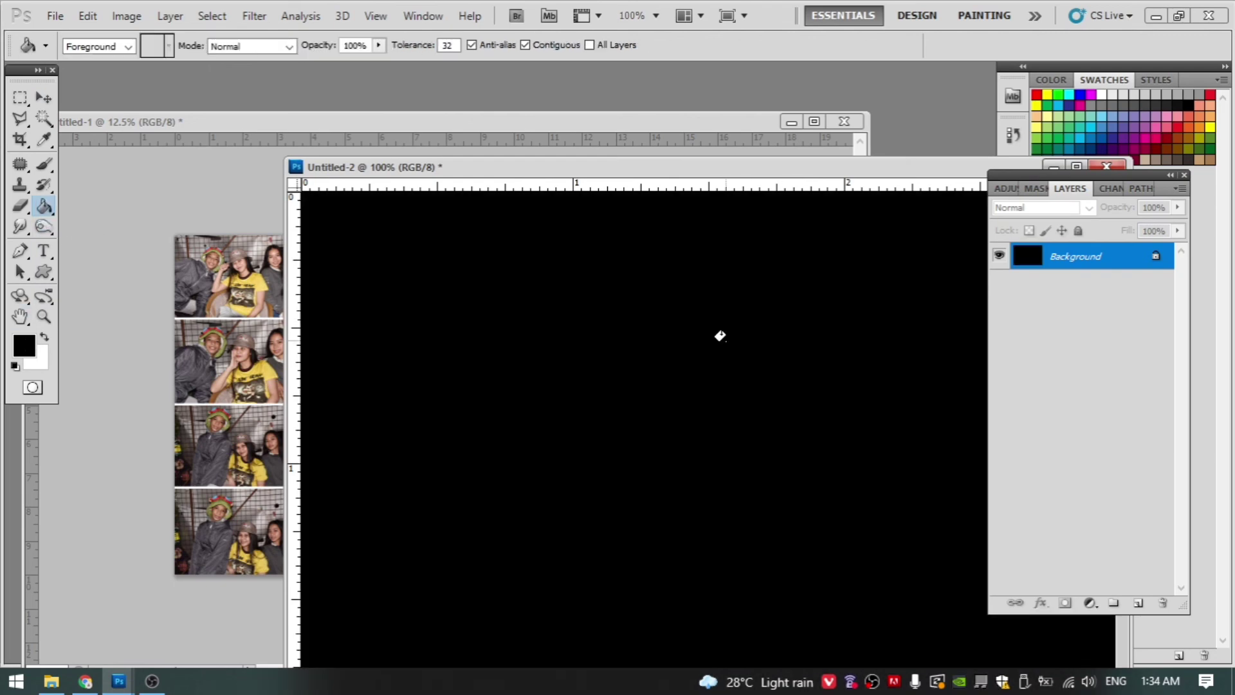
Step: Copy the black rectangle into the spread over the start of the quote and close the small source document
key(v)
drag(633, 168, 952, 166)
drag(803, 290, 357, 417)
click(799, 354)
key(ctrl+w)
click(622, 264)
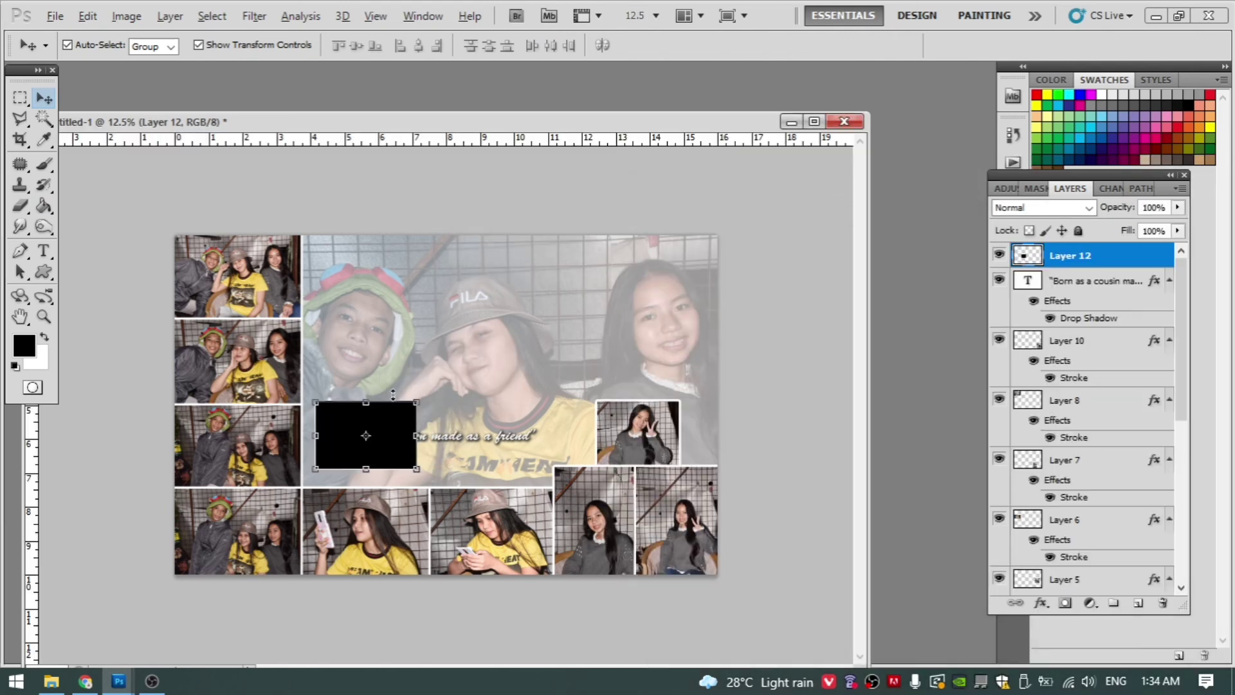
Step: Undo the accidental layer duplication and transform the black rectangle into a thin horizontal band spanning the spread at the quote's height
alt+shift+click(359, 390)
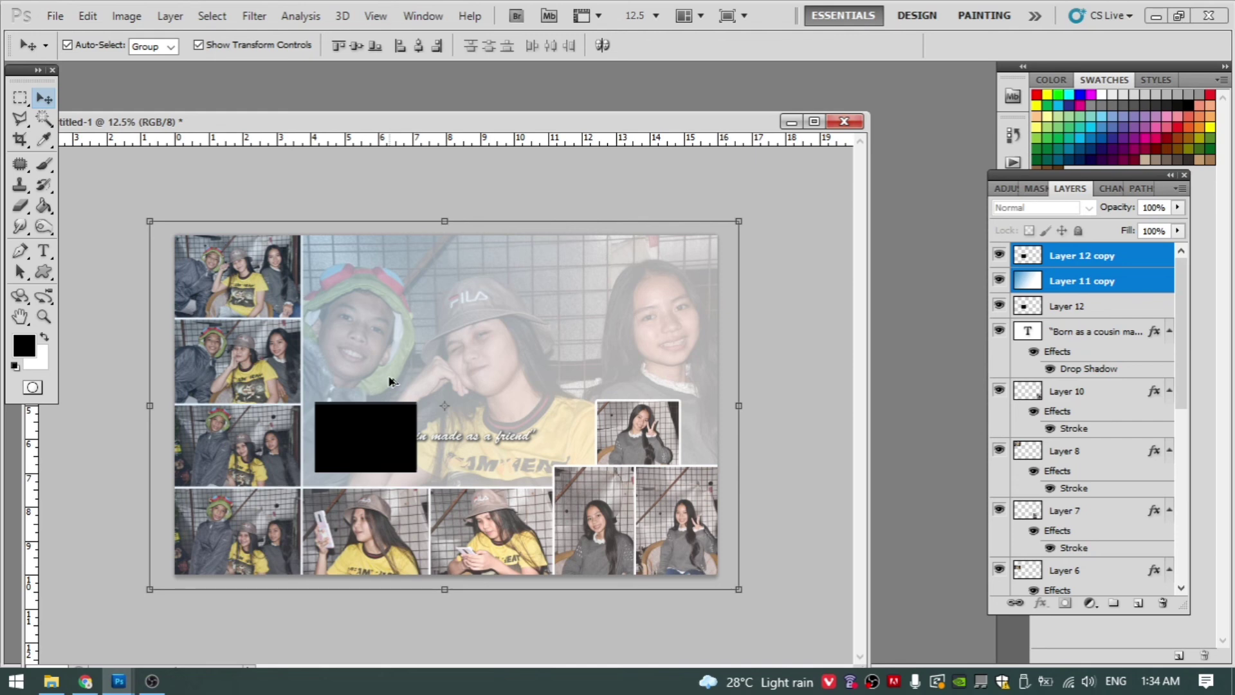
key(ctrl+z)
key(ctrl+t)
drag(365, 403, 828, 418)
key(Return)
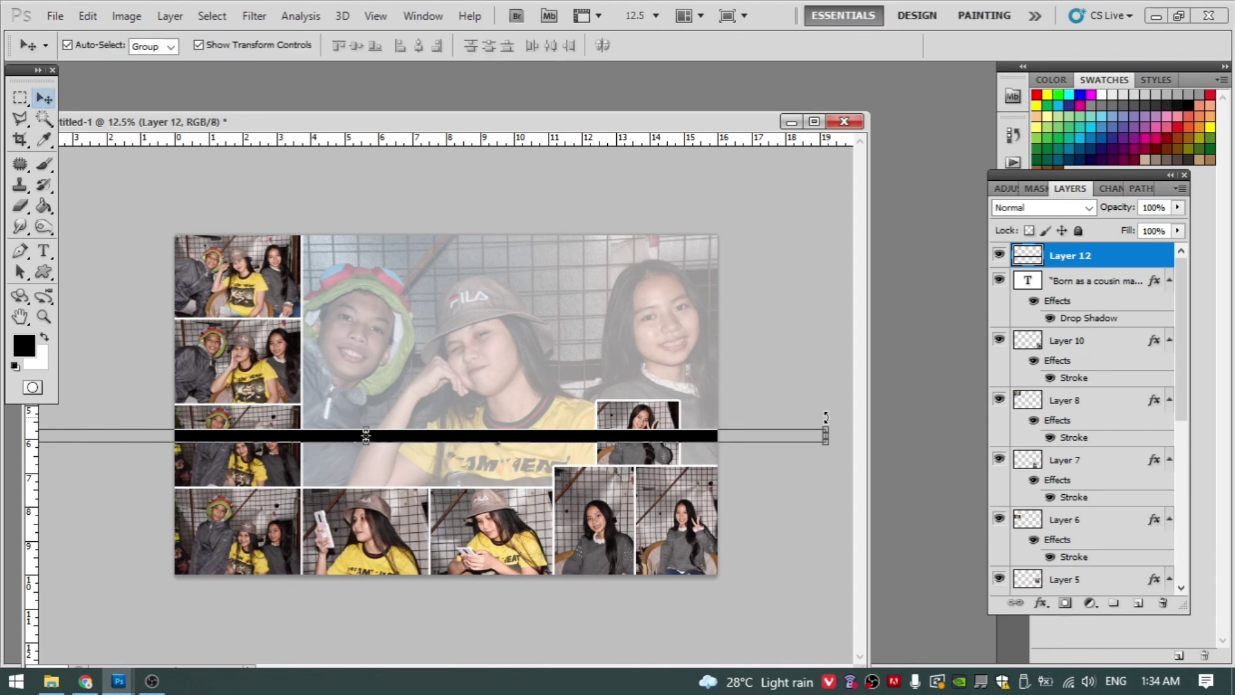
Step: Send the black band back in the layer stack, beneath the quote, small photos and gradient layer, directly above the group photo
key(ctrl+bracketleft)
key(ctrl+bracketleft)
key(ctrl+bracketleft)
key(ctrl+bracketleft)
key(ctrl+bracketleft)
key(ctrl+bracketleft)
key(ctrl+bracketleft)
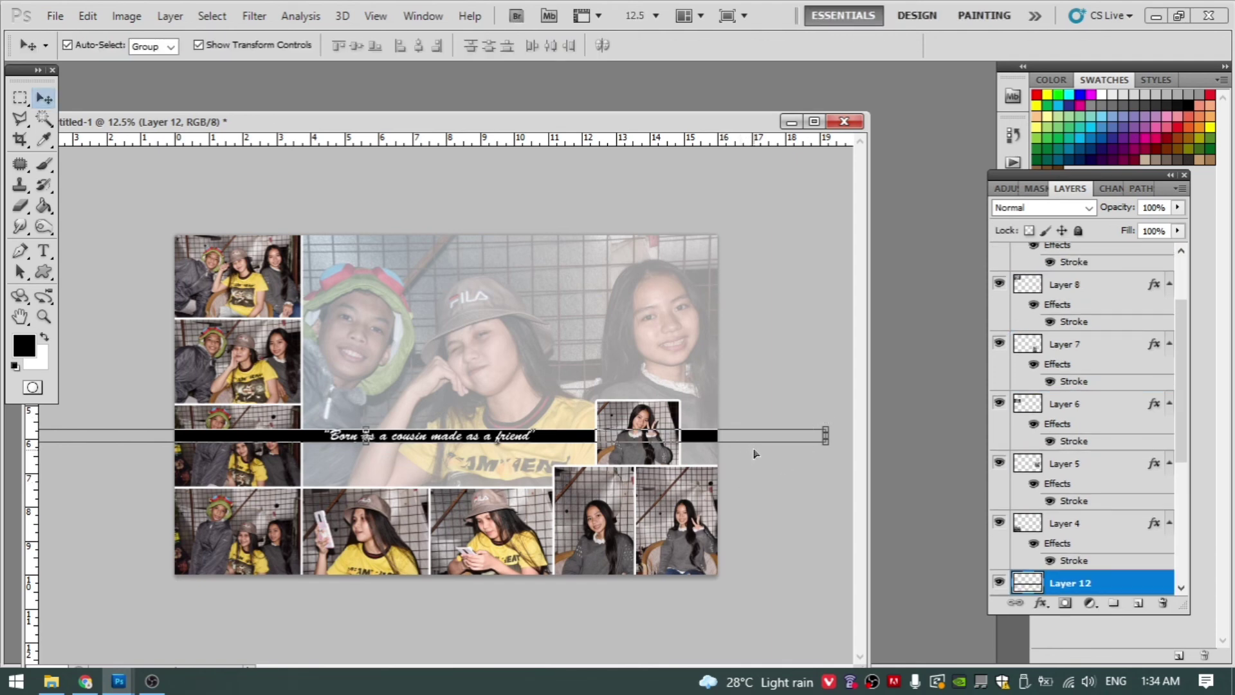
key(ctrl+bracketleft)
key(ctrl+bracketleft)
key(ctrl+bracketleft)
key(ctrl+bracketleft)
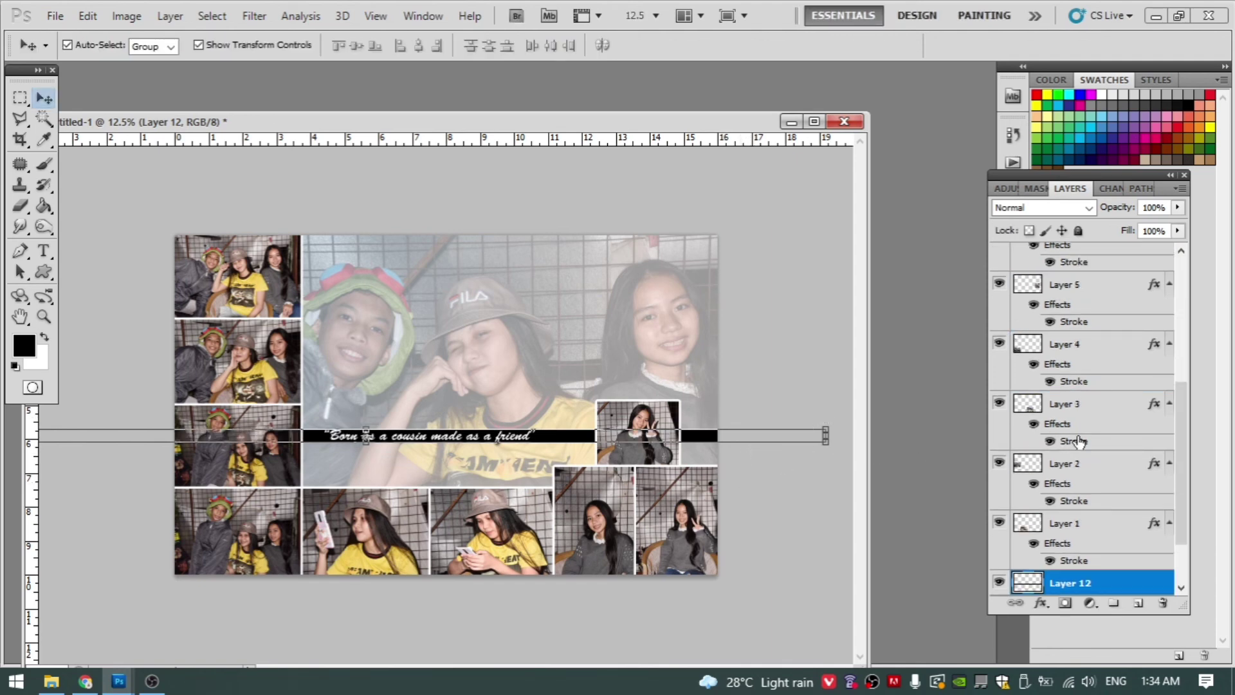
key(ctrl+bracketleft)
key(ctrl+bracketright)
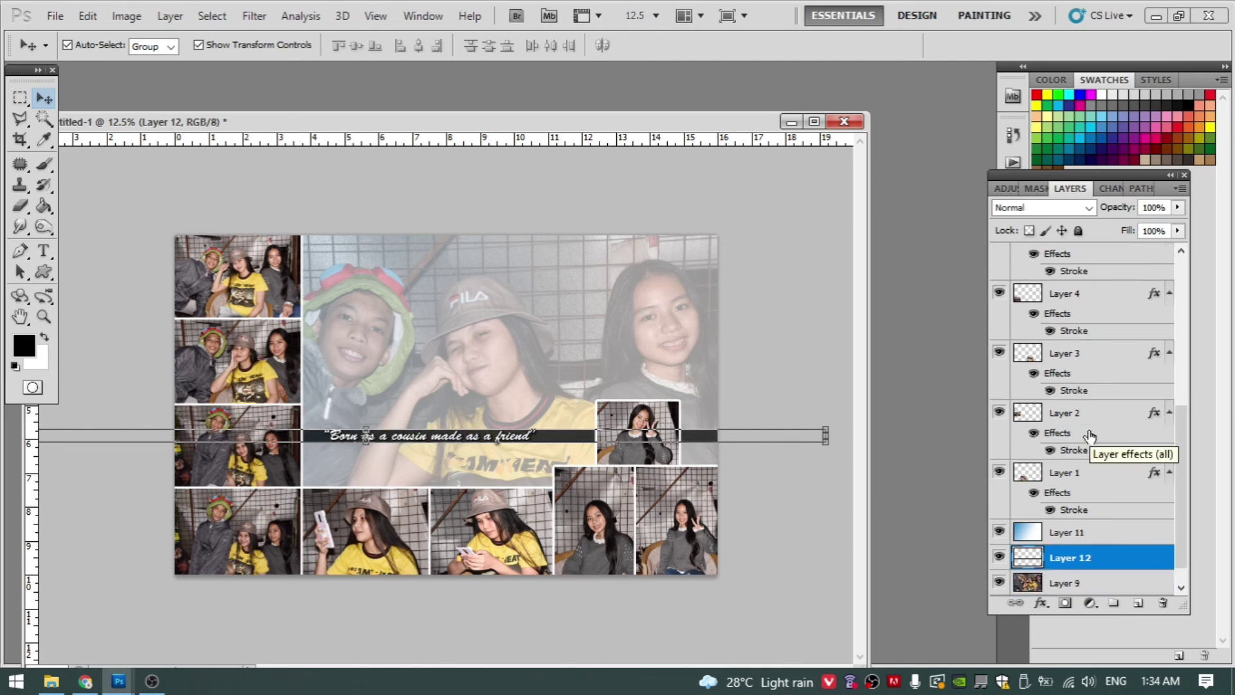
key(ctrl+bracketleft)
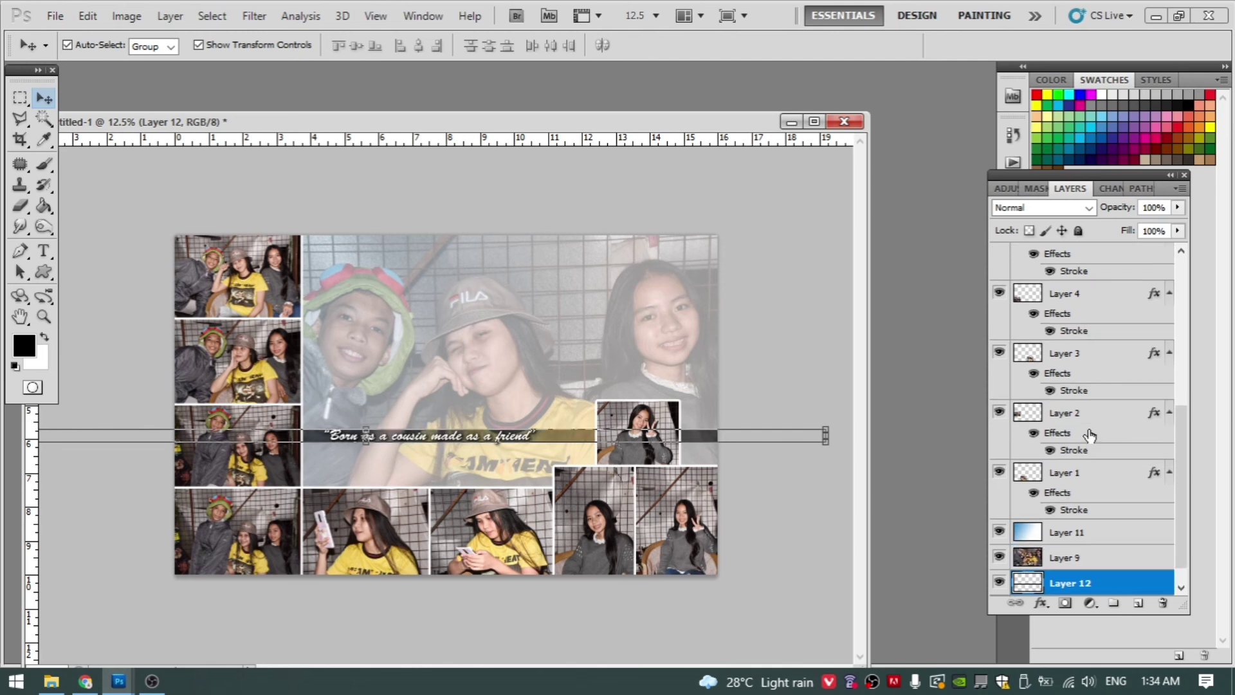
key(ctrl+bracketright)
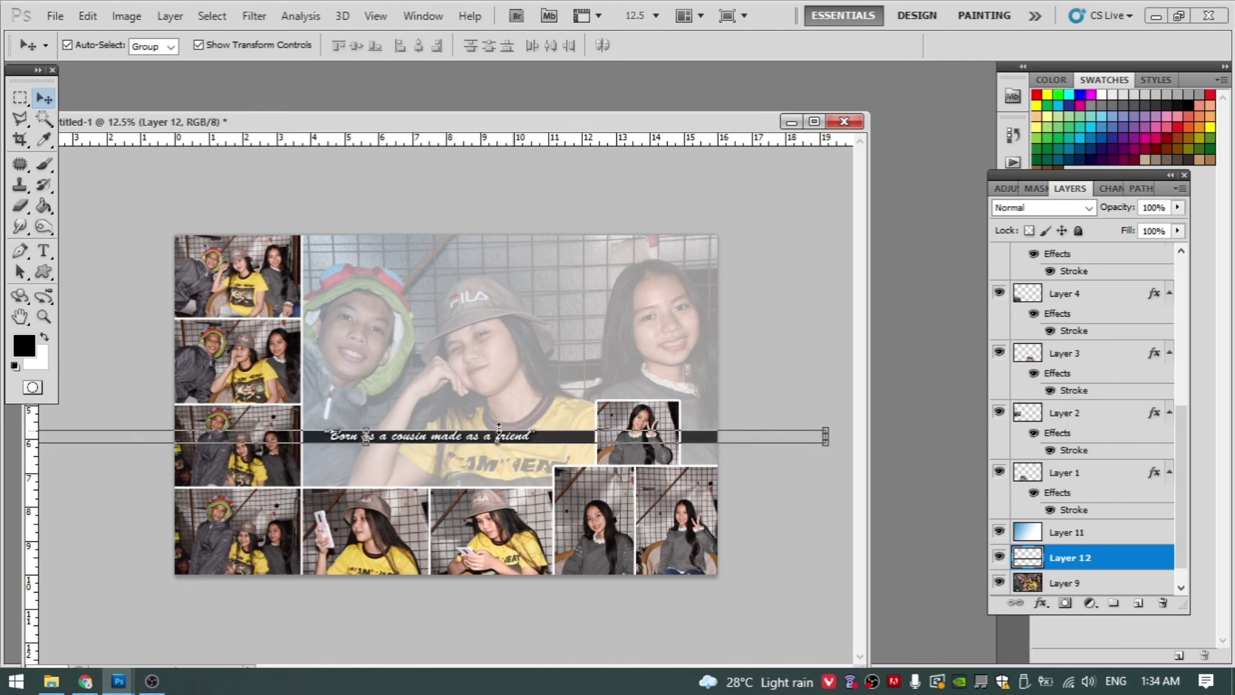
Step: Thicken the black band behind the quote to about 114% of its height, keeping it centered in place
key(alt)
drag(364, 429, 384, 420)
key(Return)
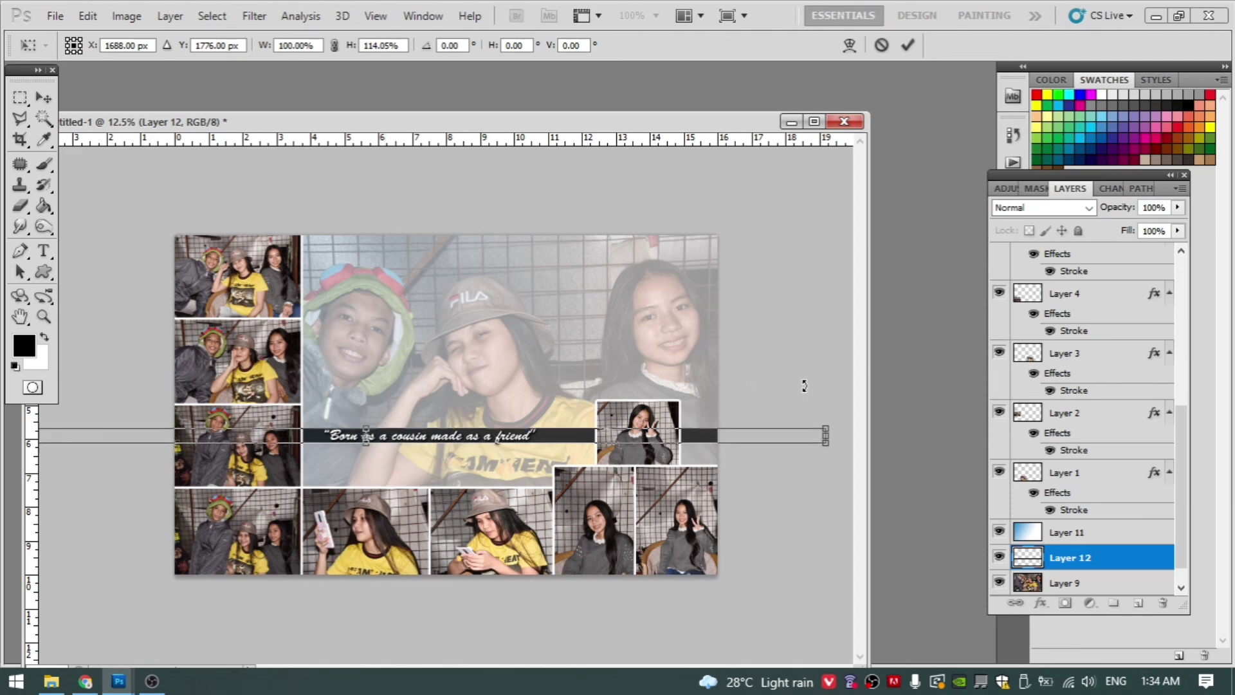
click(778, 341)
Step: Apply the thickened size of the black band behind the quote and set its layer opacity to 30%
click(587, 446)
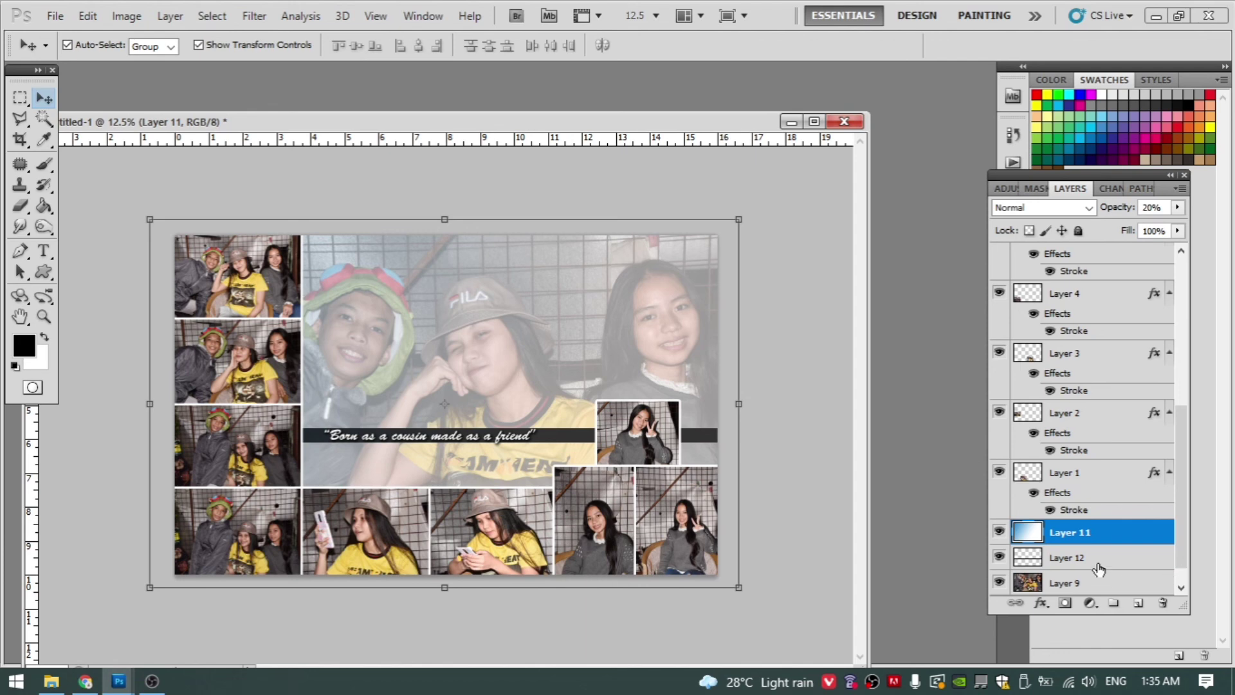
click(1045, 554)
click(785, 543)
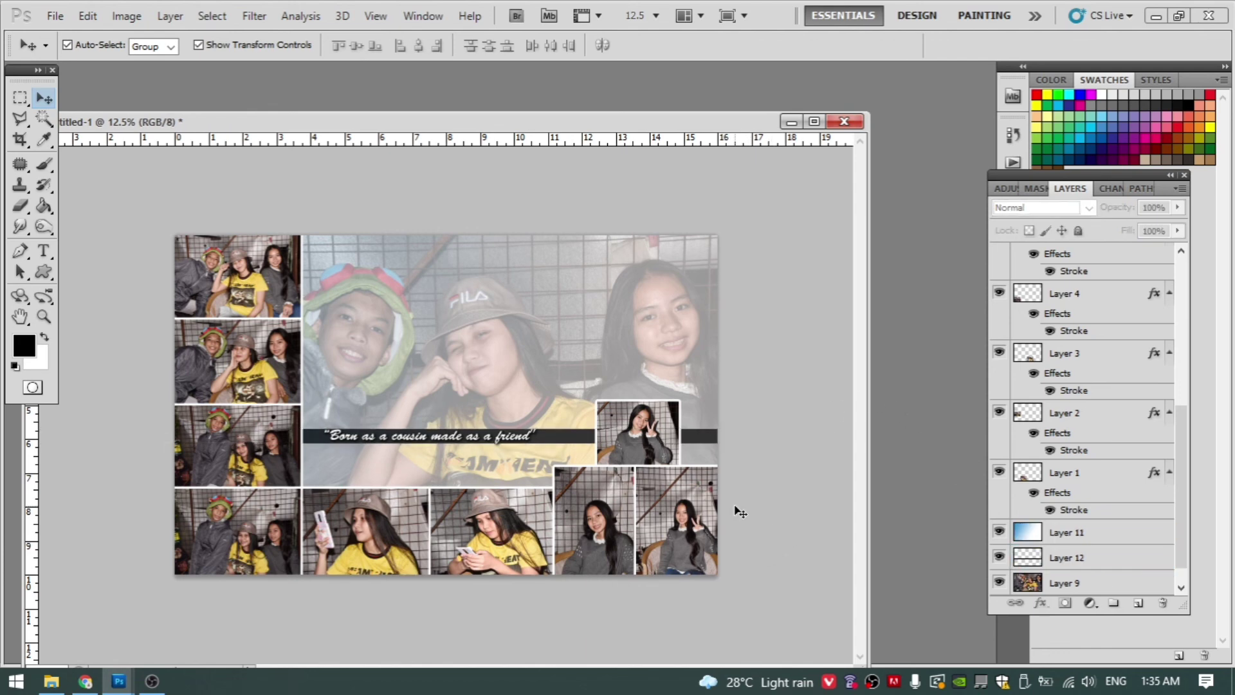
click(1063, 557)
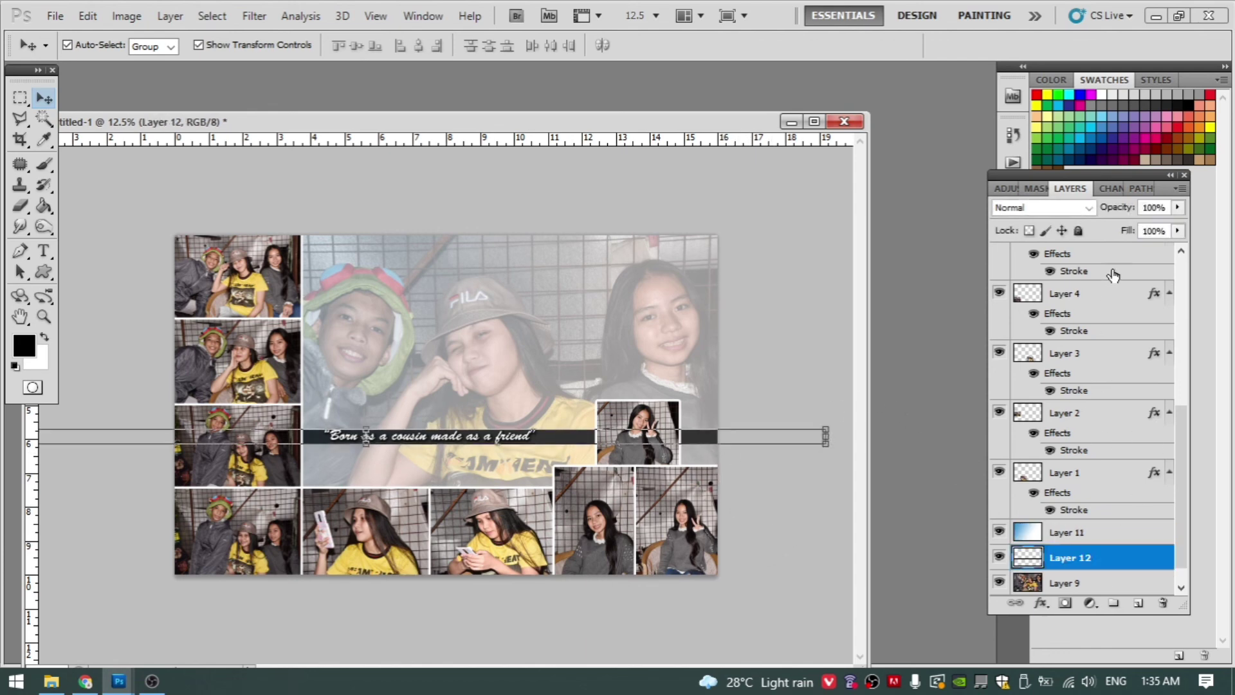
click(1166, 211)
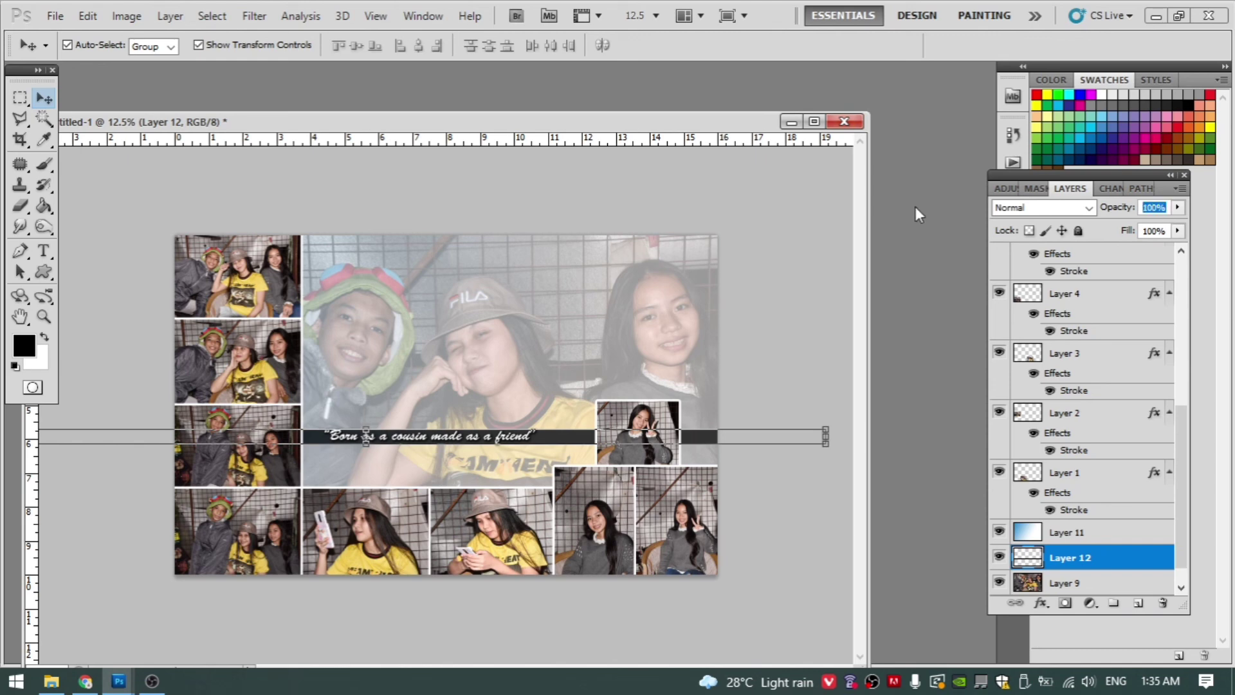
text(30)
click(801, 235)
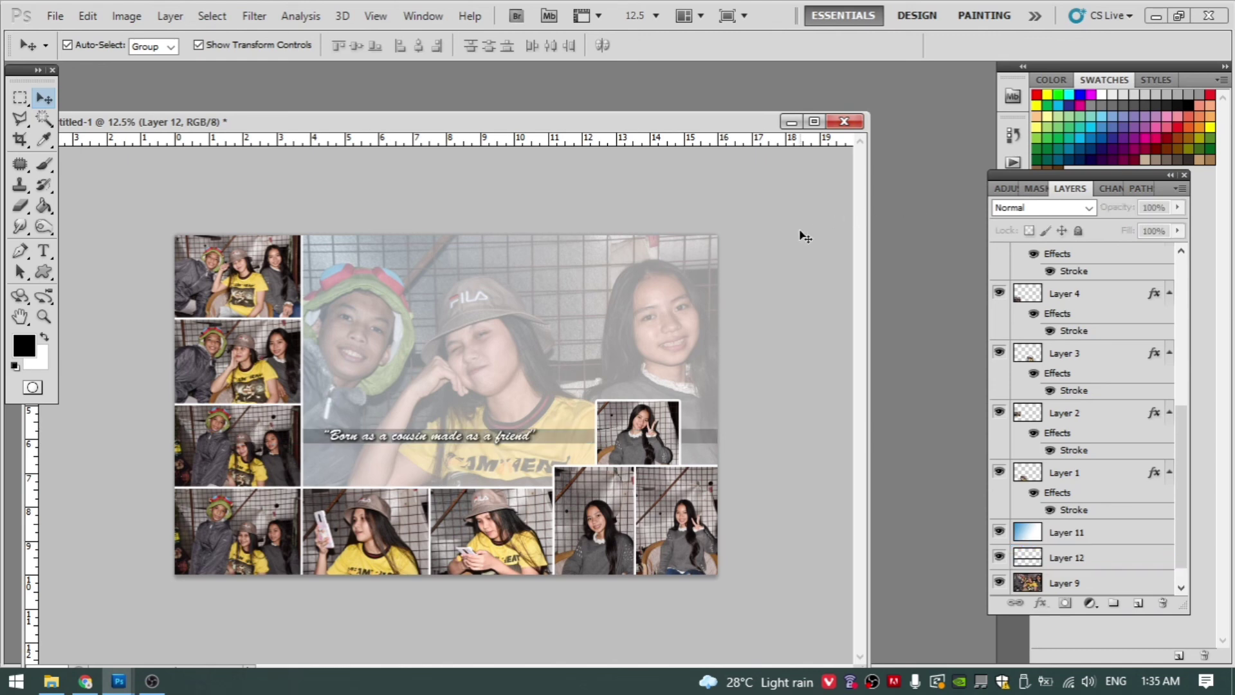
Step: Erase the faded band's short end beyond the small overlapping photo, using a 700 px eraser on the band's layer
click(704, 445)
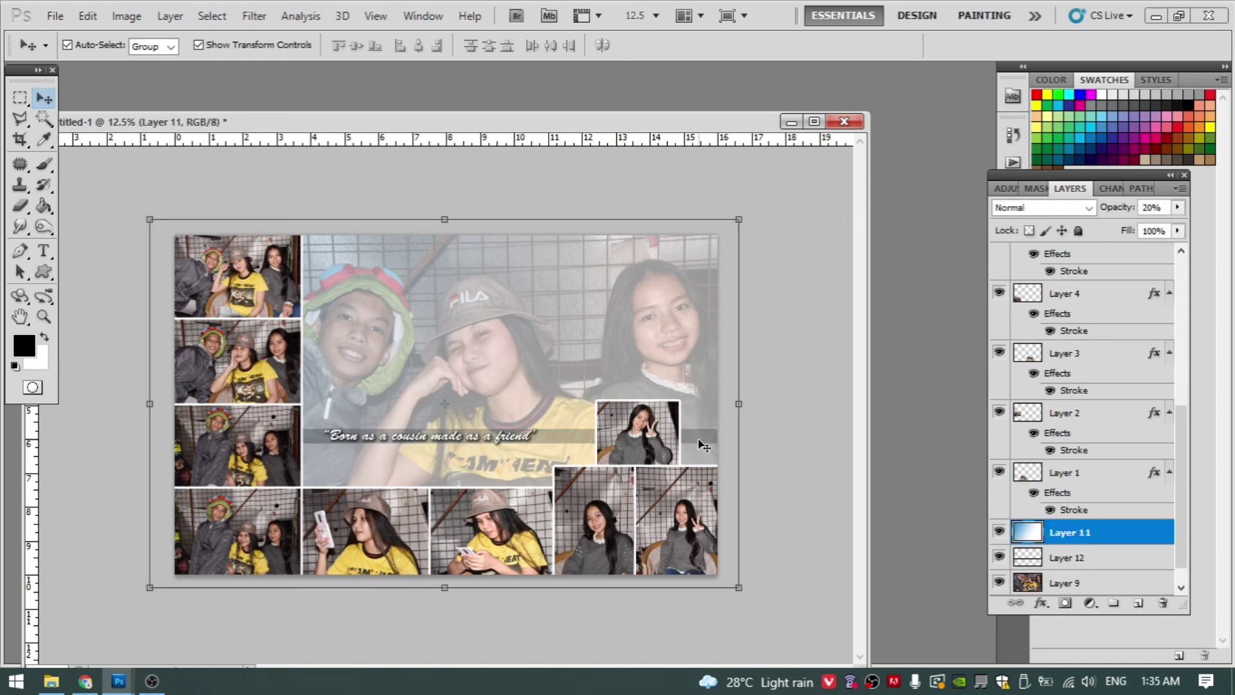
click(1058, 565)
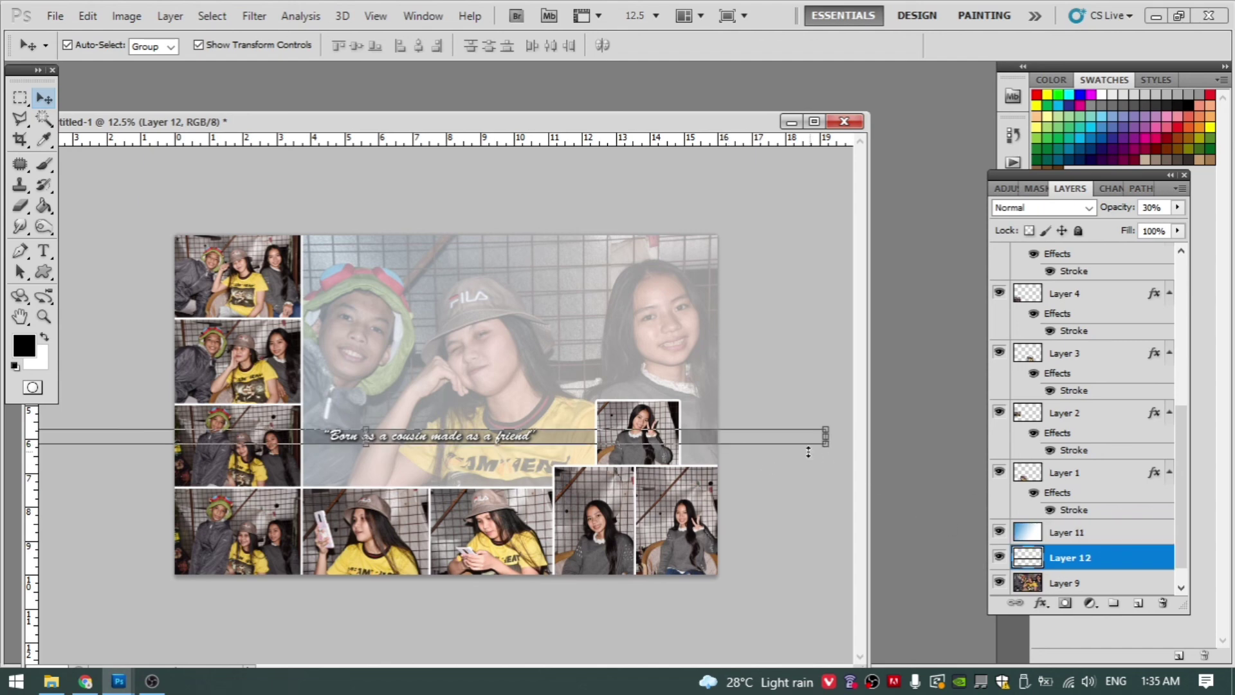
key(e)
key(bracketright)
key(bracketright)
key(bracketright)
key(bracketright)
key(bracketright)
key(bracketright)
key(bracketright)
key(bracketright)
key(bracketright)
key(bracketright)
key(bracketright)
key(bracketright)
key(bracketright)
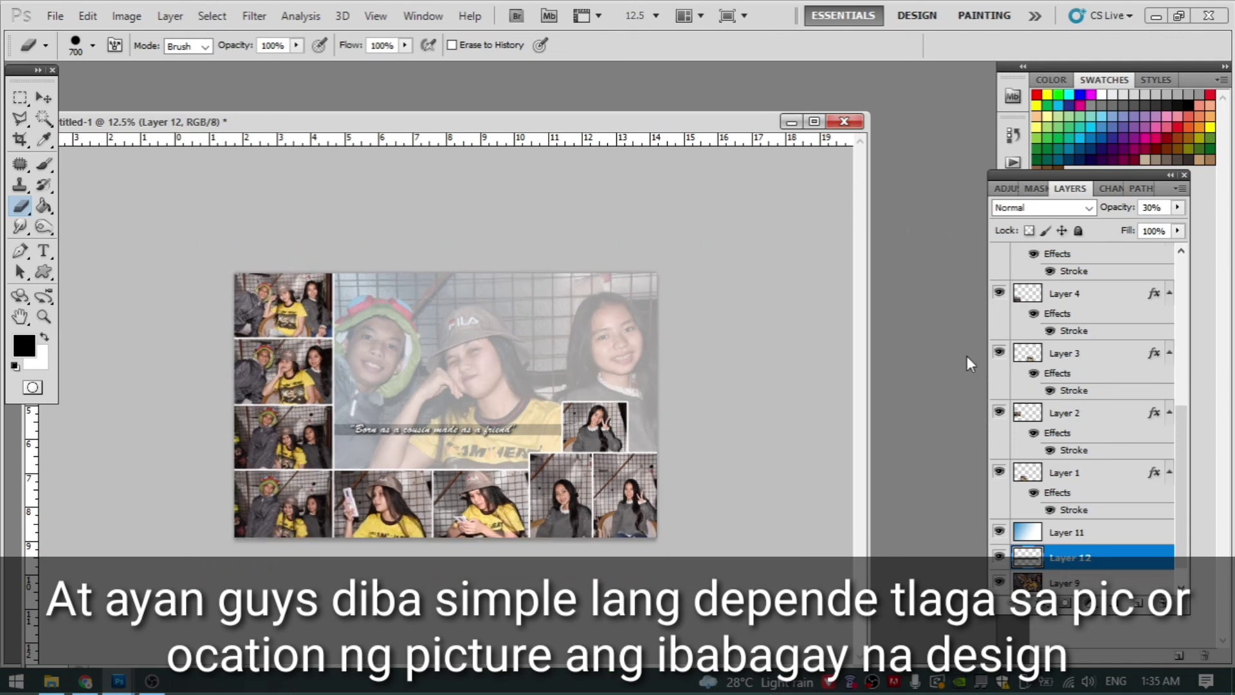
Step: Show the finished spread in full-screen mode and flatten all its layers into a single background
key(f)
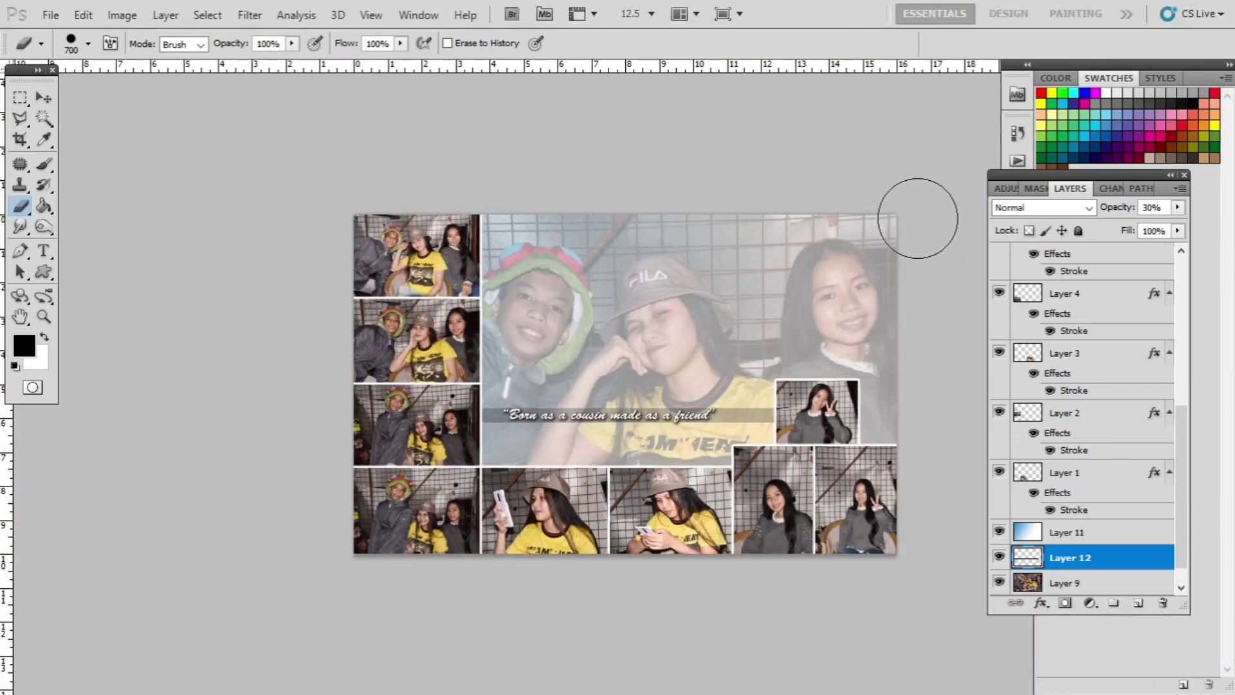
right_click(1063, 559)
click(1083, 548)
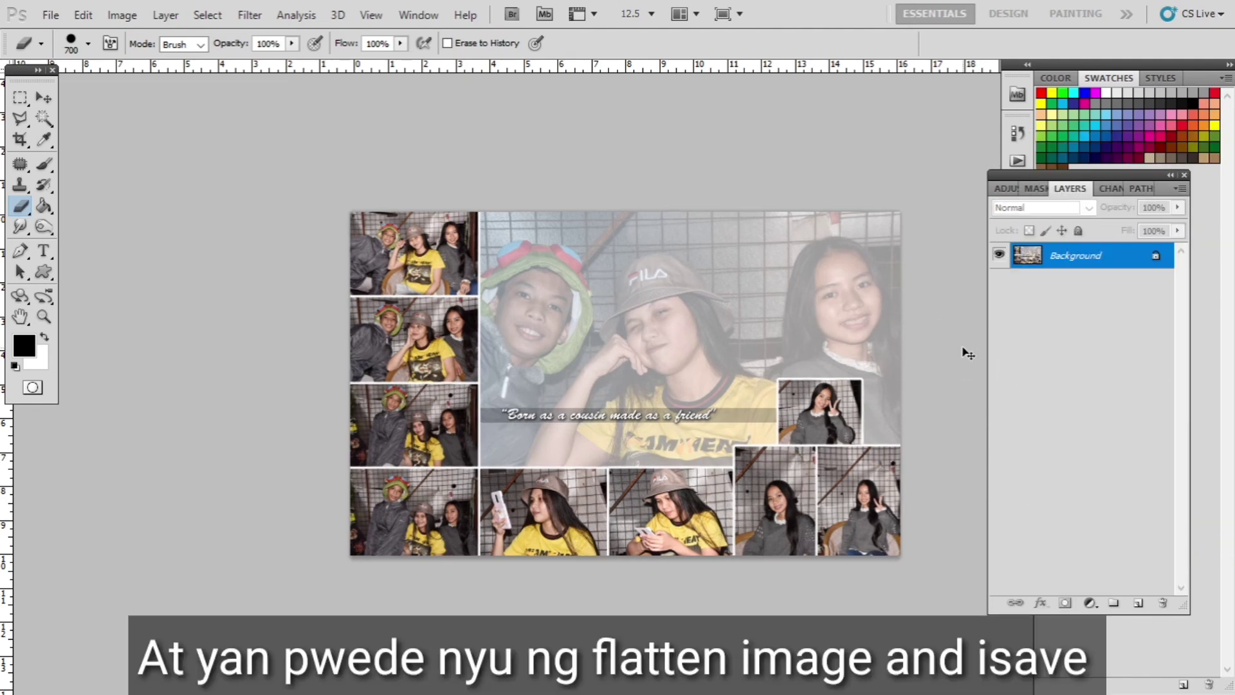
key(ctrl+plus)
drag(897, 355, 810, 363)
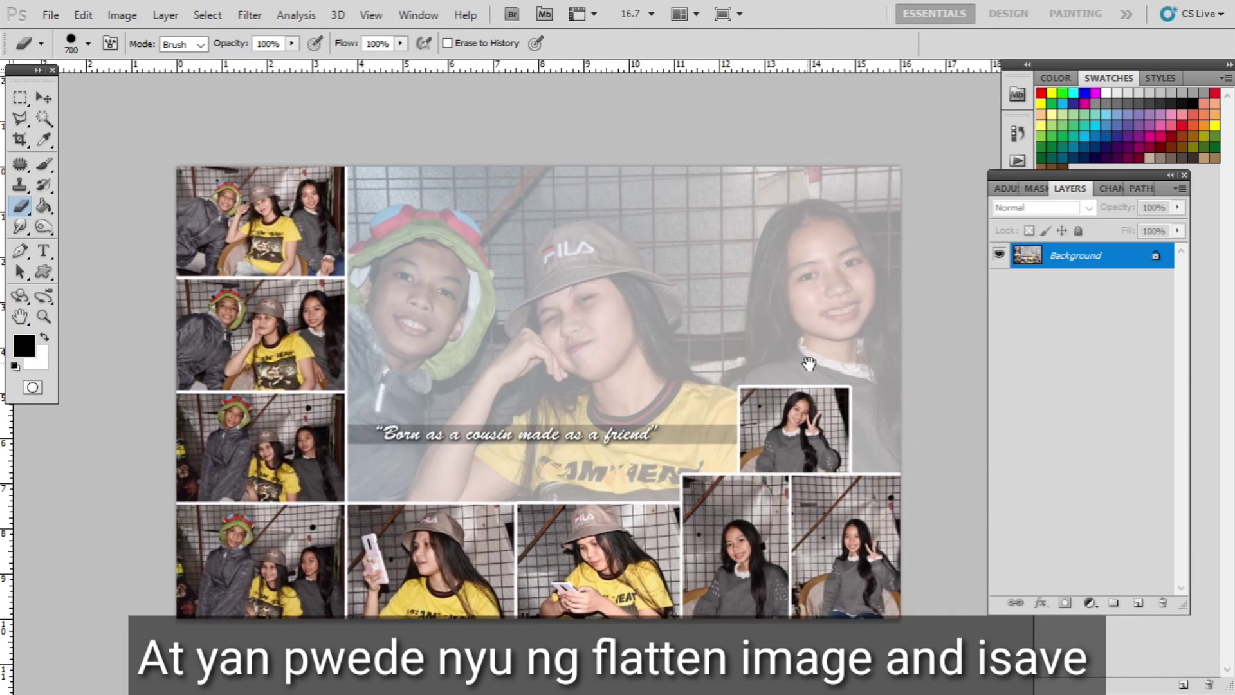